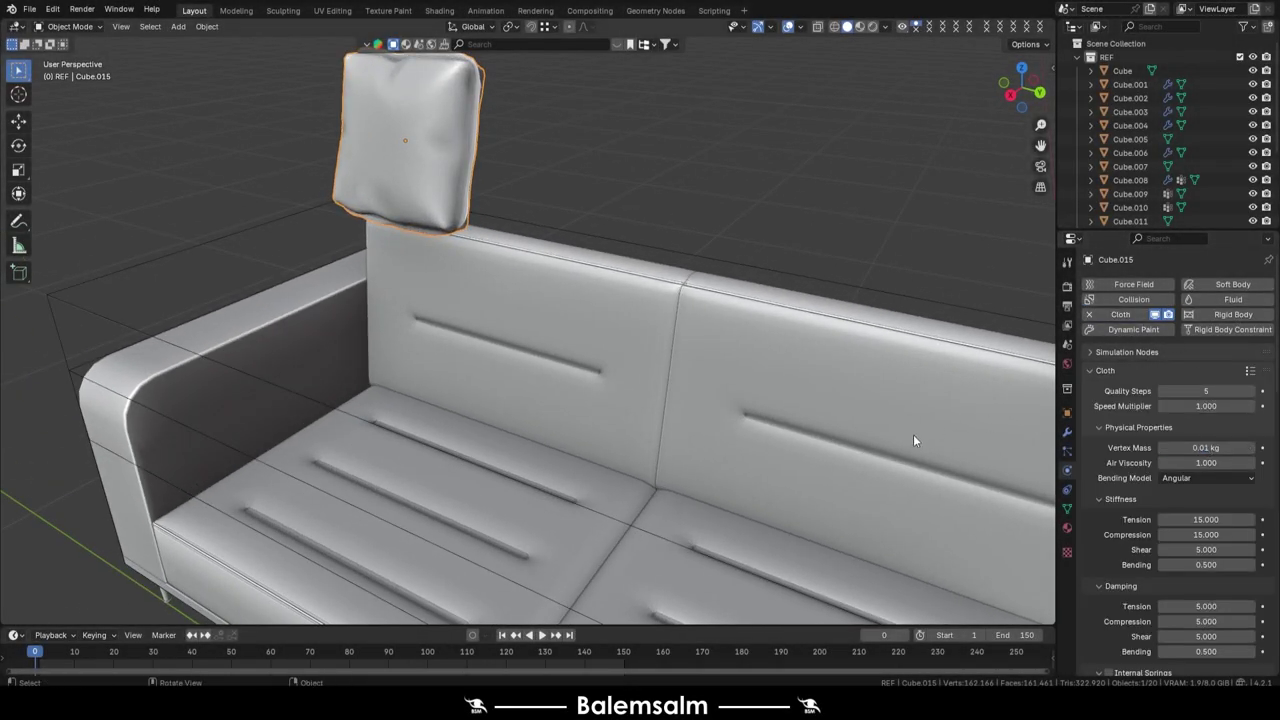
Turn on Pressure in the pillow's Cloth physics settings
scroll(1186, 506, "down", 5)
scroll(1101, 422, "down", 5)
scroll(1101, 450, "down", 3)
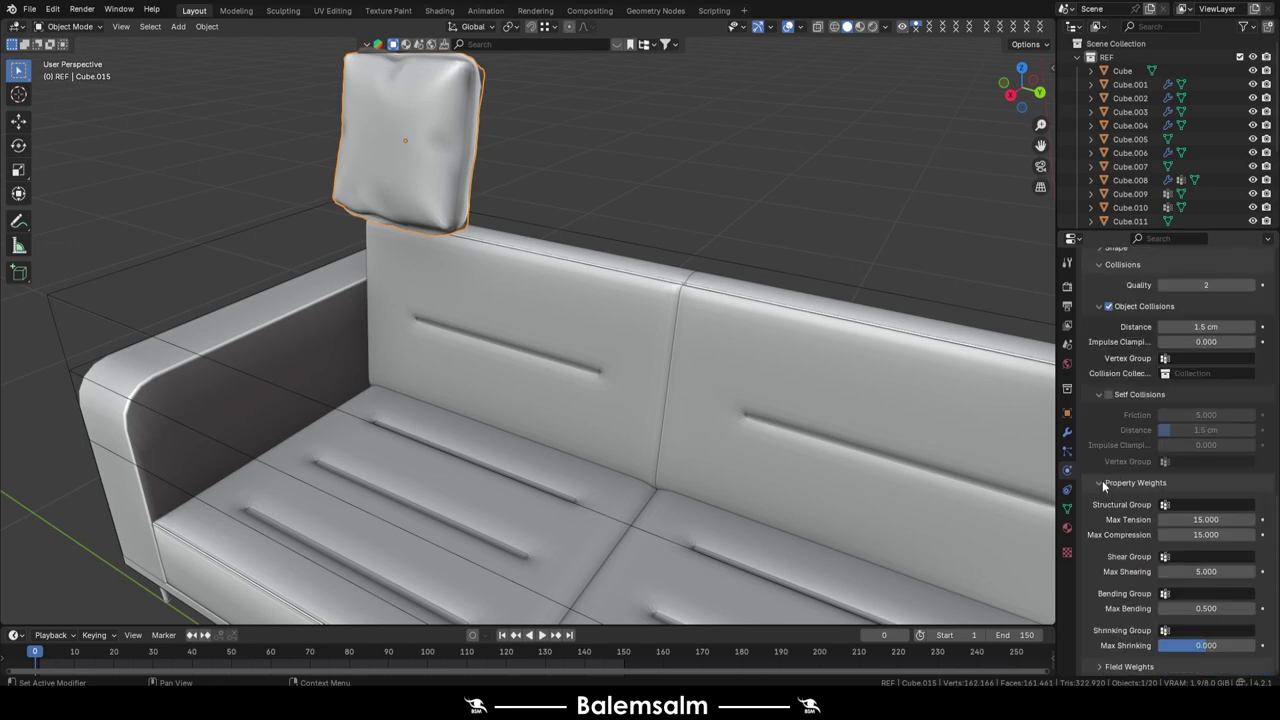
scroll(1102, 480, "up", 5)
left_click(1099, 452)
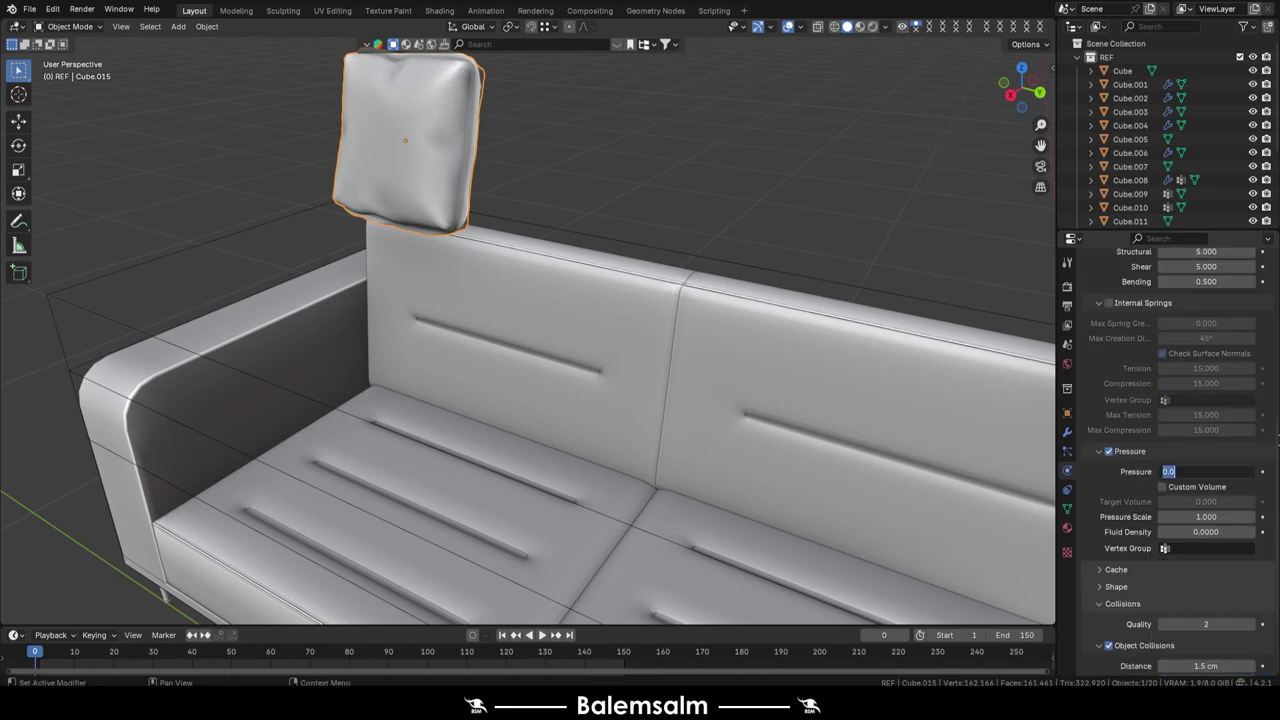
Run the cloth simulation until the pillow settles on the seat, then convert it to mesh
key("space")
mouse_move(450, 184)
middle_mouse_down()
mouse_move(443, 292)
mouse_move(314, 386)
mouse_move(642, 376)
mouse_move(451, 411)
mouse_move(420, 352)
middle_mouse_up()
key("space")
left_click(420, 352)
Shift the cushion along Y and set its origin to geometry
key("g")
key("y")
left_click(400, 385)
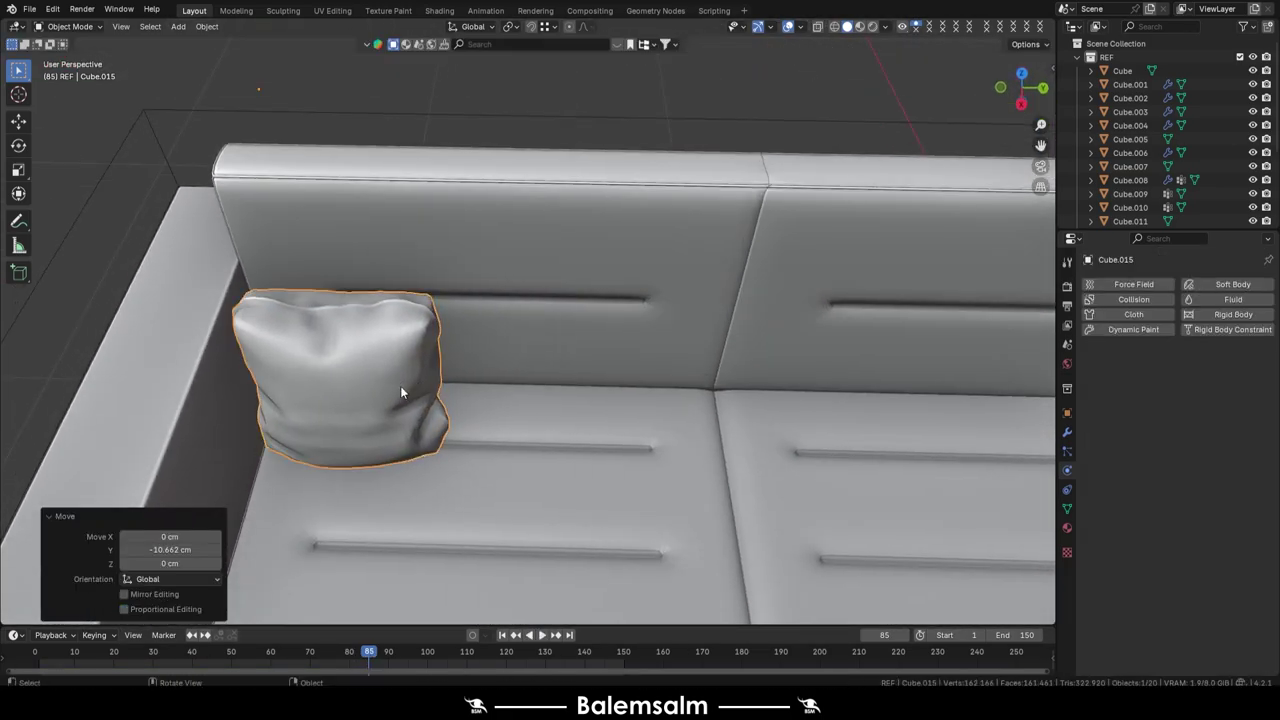
right_click(400, 410)
left_click(552, 462)
Rotate the cushion about Z to lean on the backrest and lower it onto the seat
key("r")
key("z")
left_click(417, 381)
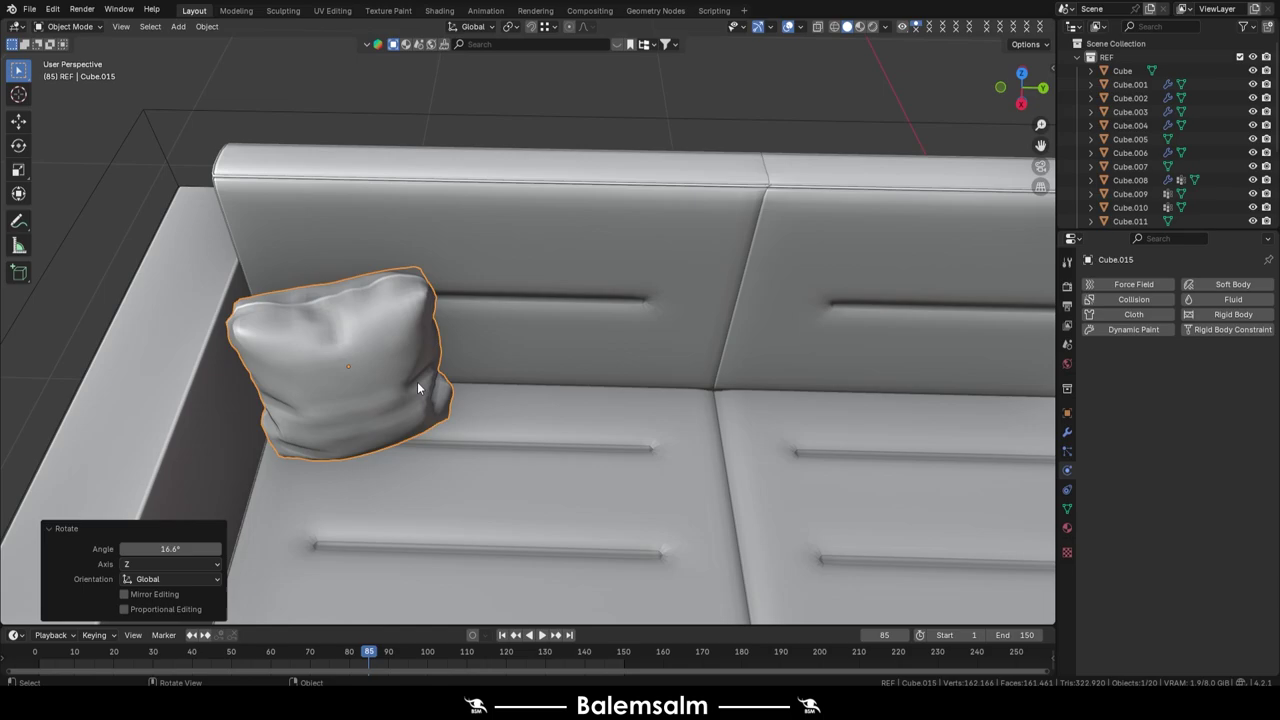
key("g")
key("z")
mouse_move(417, 381)
middle_mouse_down()
mouse_move(370, 303)
mouse_move(372, 427)
mouse_move(400, 380)
middle_mouse_up()
left_click(370, 303)
Duplicate the cushion and slide the copy along Y beside the first one
key("g")
key("y")
key("shift+d")
key("y")
left_click(528, 380)
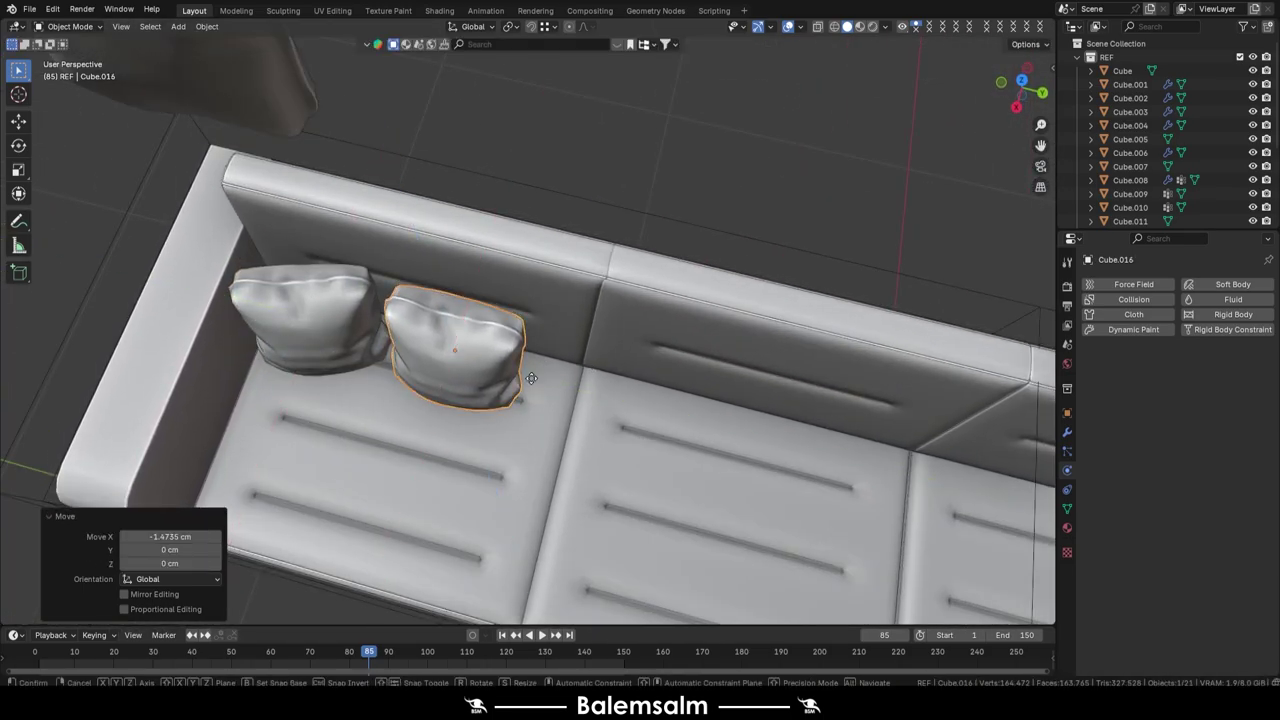
scroll(528, 380, "down", 3)
middle_click_drag(528, 380, 508, 337)
scroll(508, 337, "up", 4)
Reposition the copy along Y, then undo the last move
key("g")
key("y")
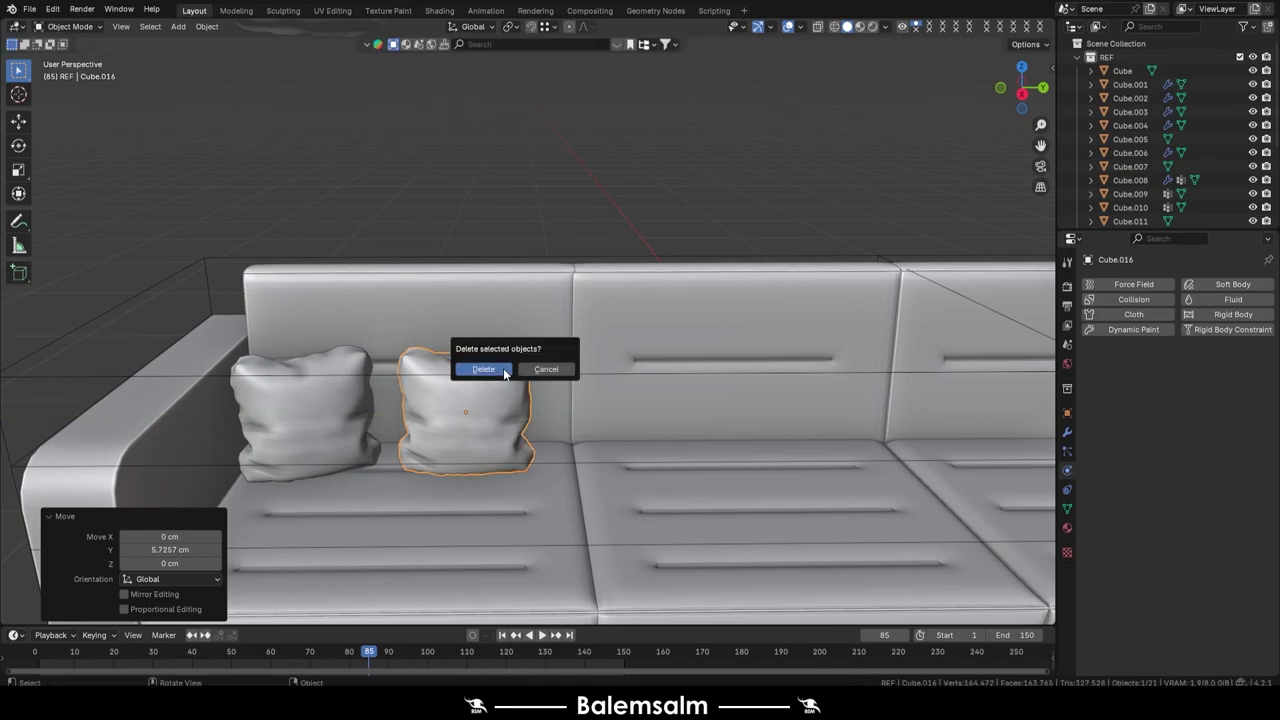
scroll(440, 280, "down", 3)
middle_click_drag(440, 280, 409, 199)
key("KP_3")
key("ctrl+z")
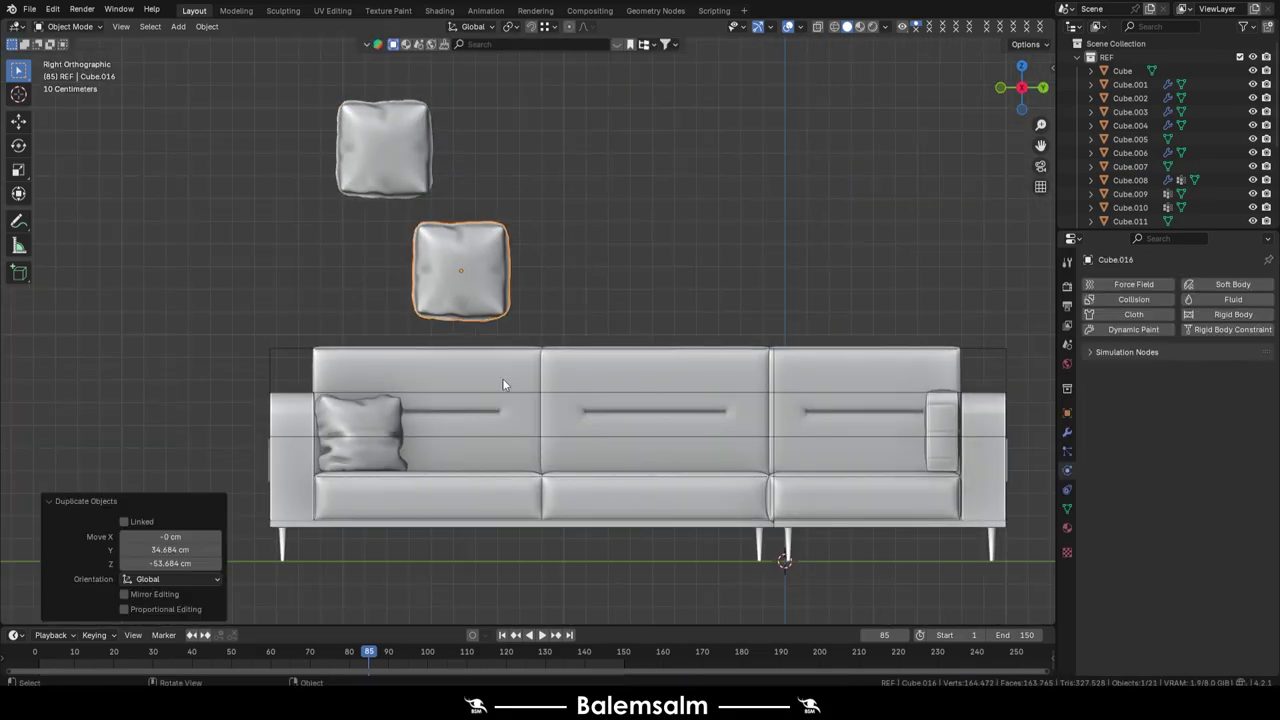
middle_click_drag(502, 378, 999, 271)
Give the copy Cloth physics with 0.3 kg mass, Linear bending and pressure, and simulate it settling
left_click(1133, 314)
left_click(31, 662)
left_click(1230, 447)
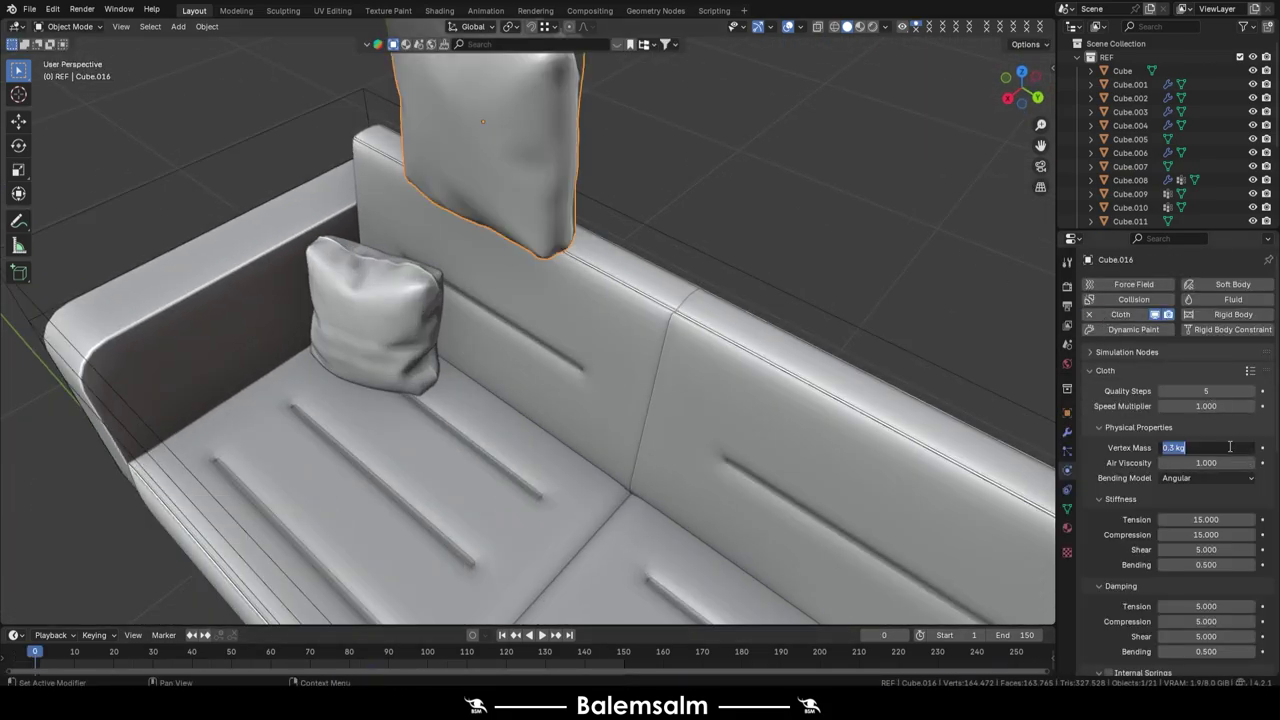
scroll(1200, 400, "down", 3)
left_click(1206, 334)
left_click(1206, 357)
scroll(1146, 478, "down", 5)
left_click(1108, 462)
key("space")
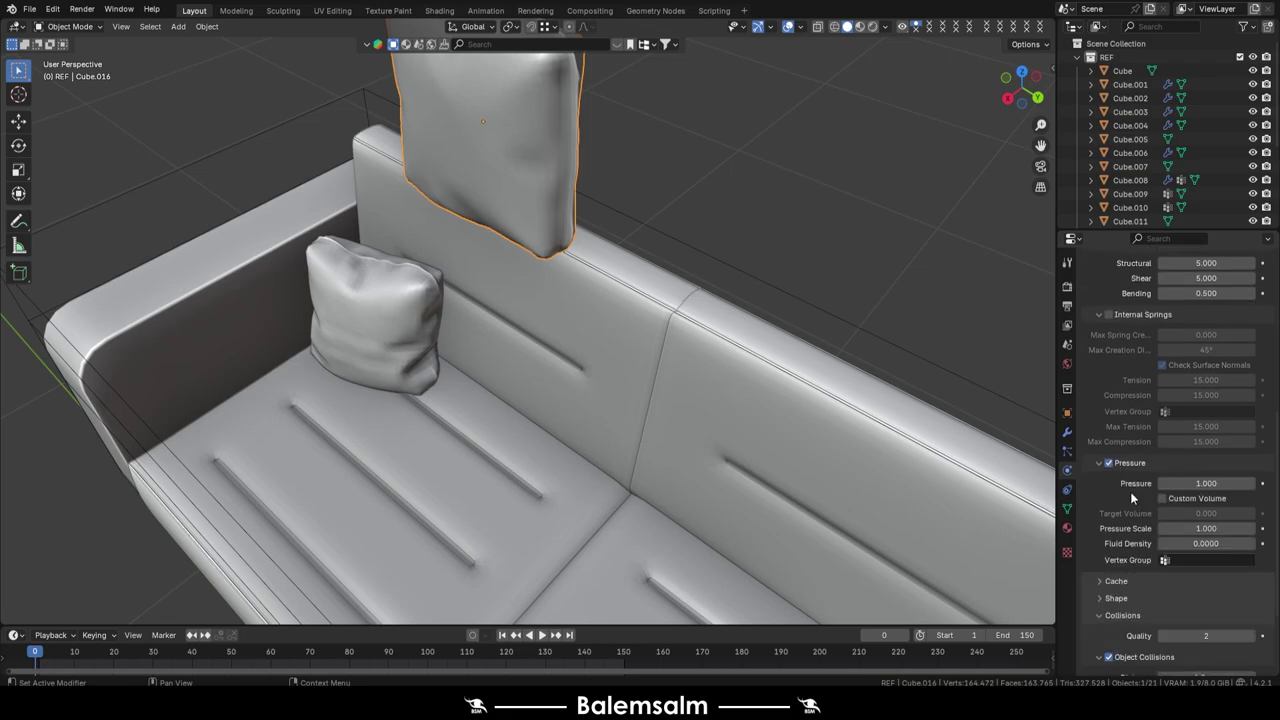
middle_click_drag(596, 304, 528, 308)
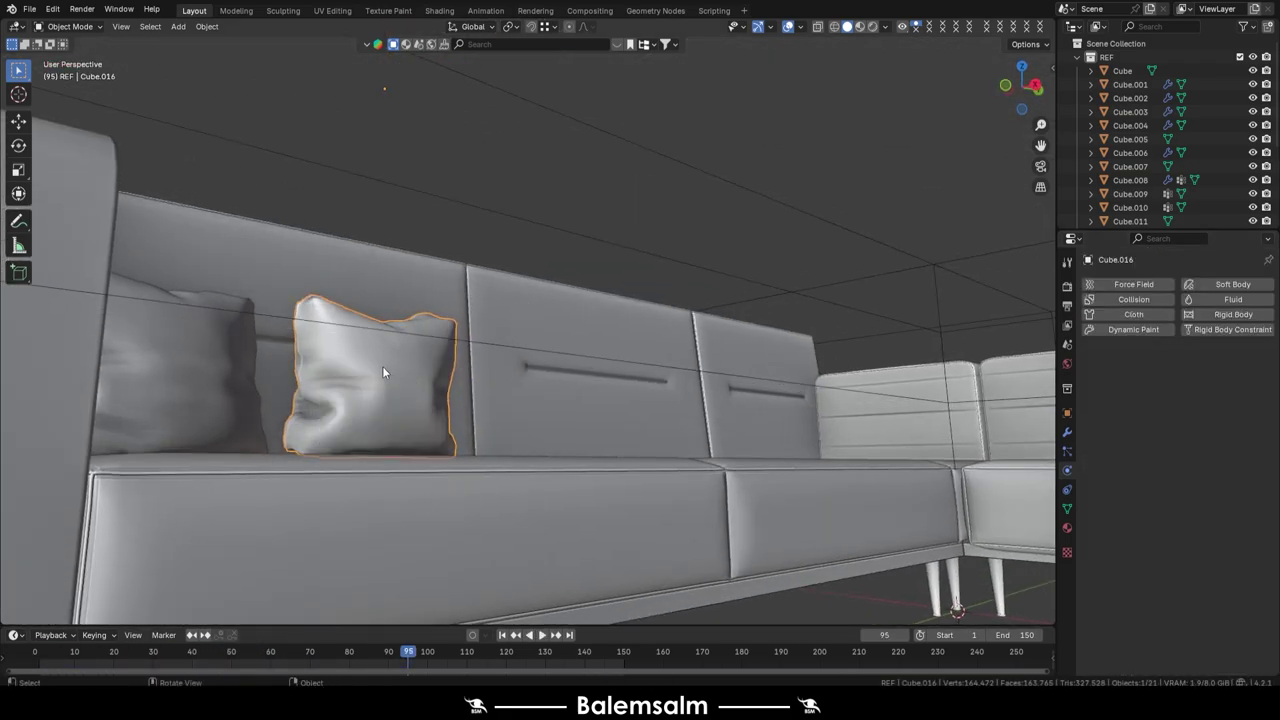
Reposition the second cushion vertically and sideways against the backrest
middle_click_drag(382, 366, 374, 428)
key("g")
key("z")
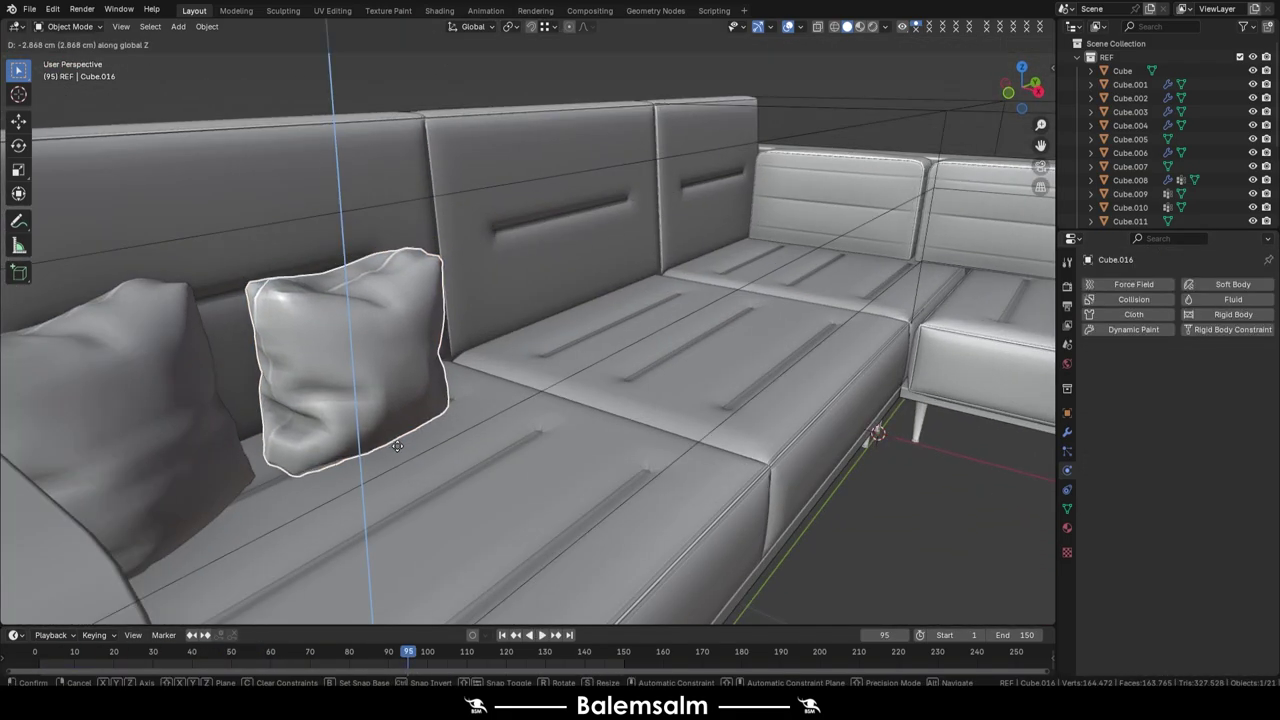
left_click(374, 428)
key("g")
key("y")
key("x")
left_click(417, 453)
Set the cushion's origin to geometry and tilt it slightly around Y
right_click(540, 437)
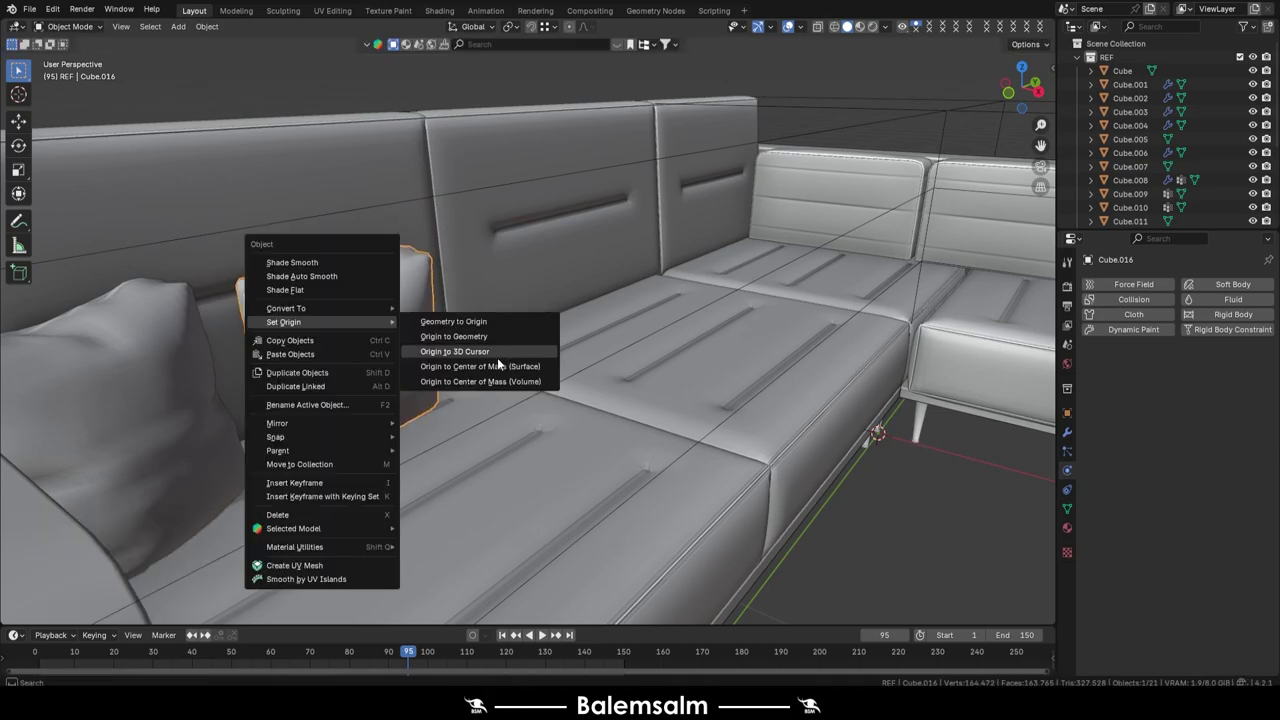
left_click(497, 357)
key("r")
key("y")
left_click(470, 380)
middle_click_drag(470, 380, 349, 350)
middle_click_drag(393, 130, 470, 300)
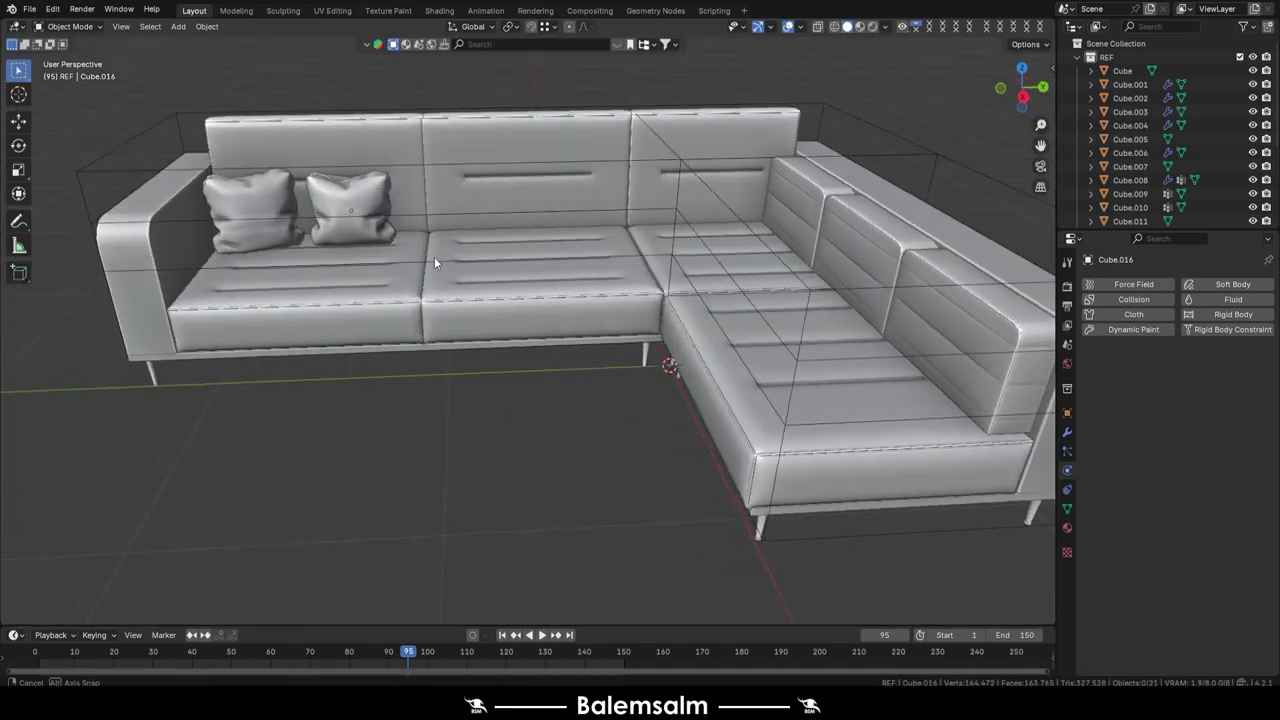
Duplicate a third cushion along the backrest and select the cushions to arrange
key("shift+d")
key("y")
left_click(521, 339)
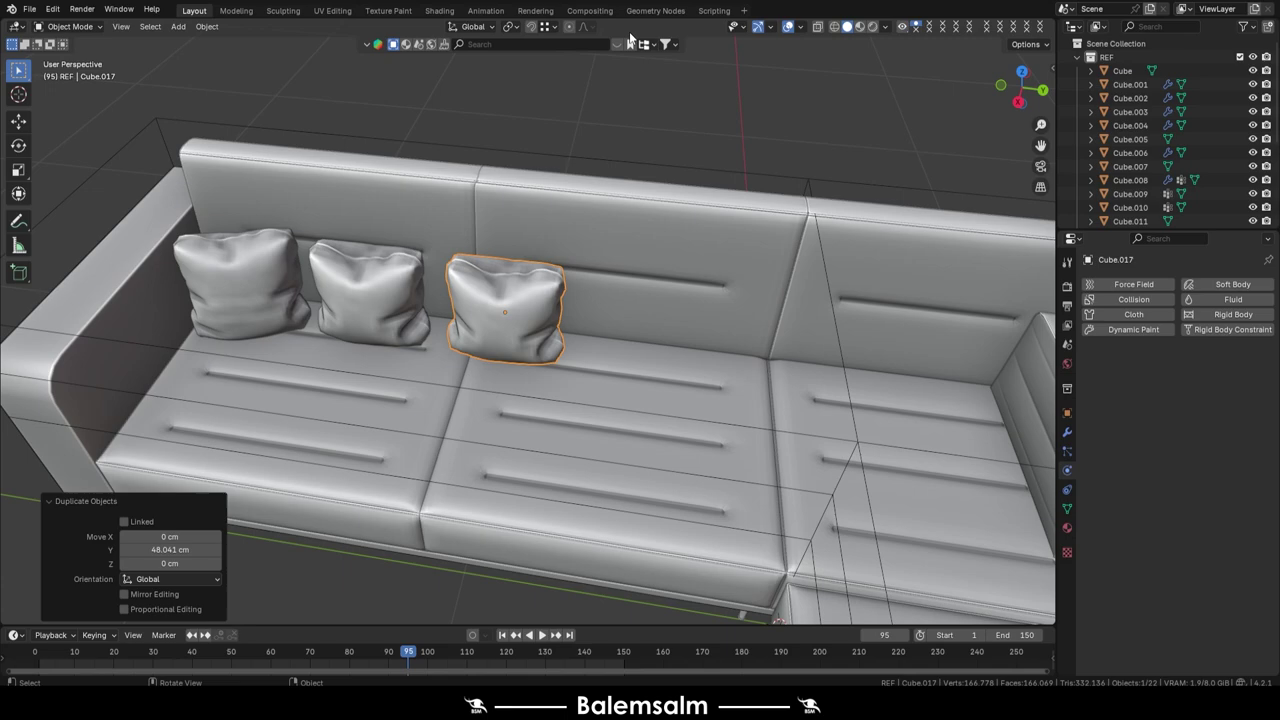
right_click(692, 412)
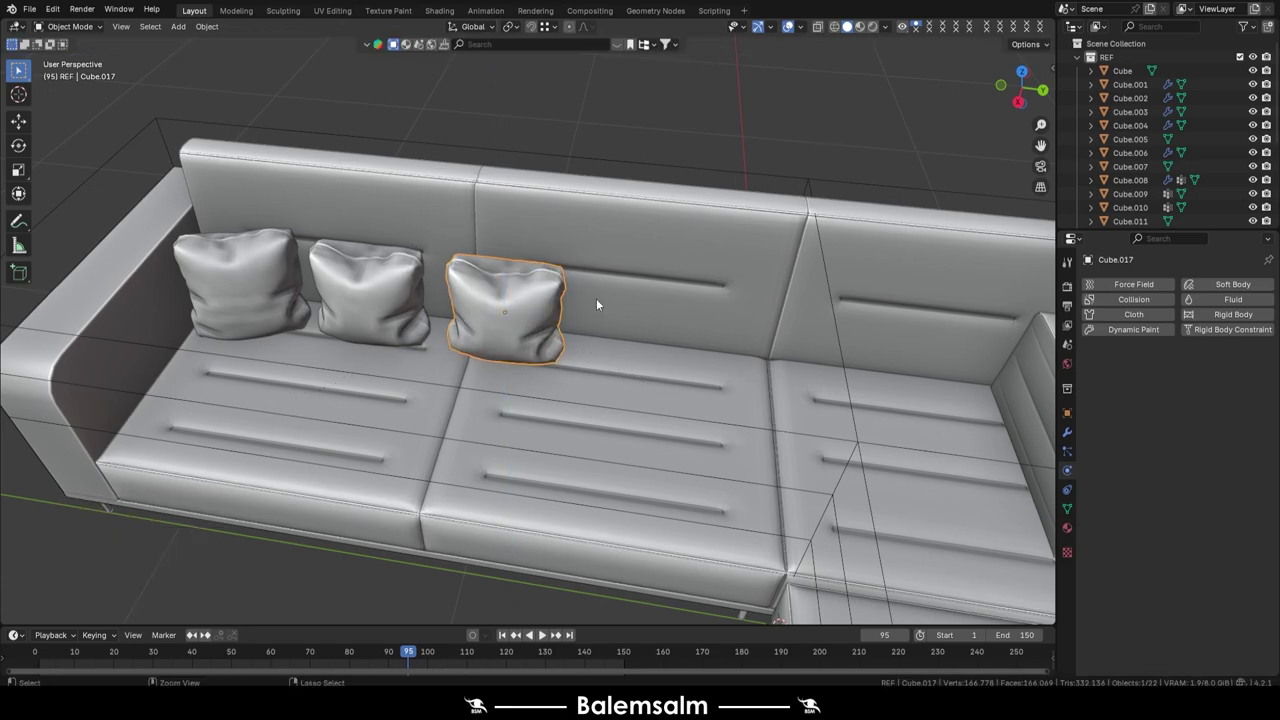
left_click(150, 26)
mouse_move(207, 26)
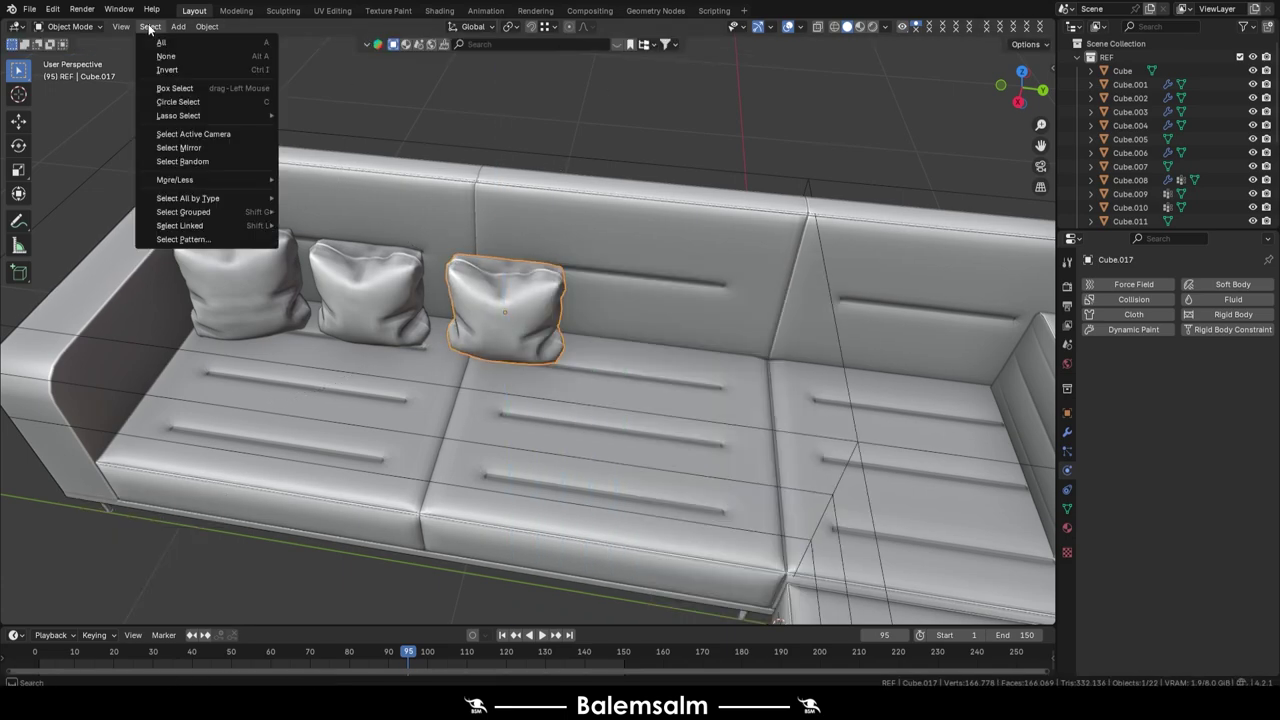
left_click(372, 102)
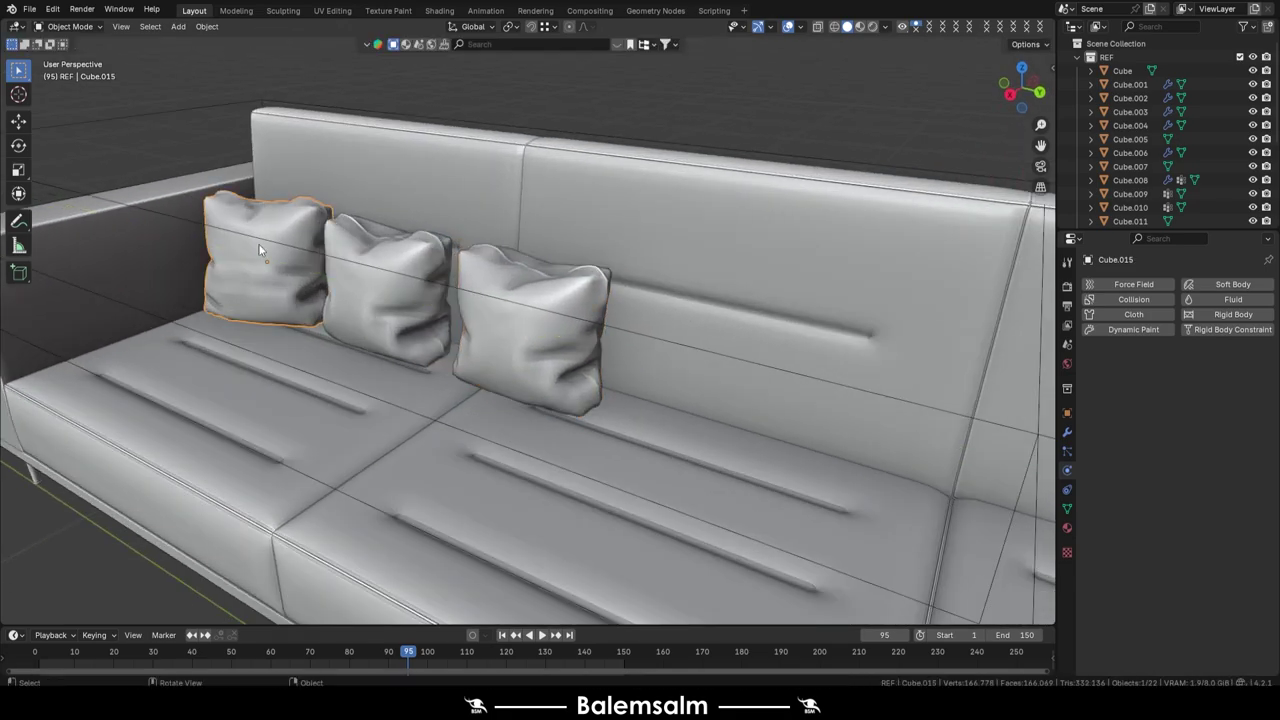
left_click(525, 330)
middle_click_drag(525, 330, 400, 268)
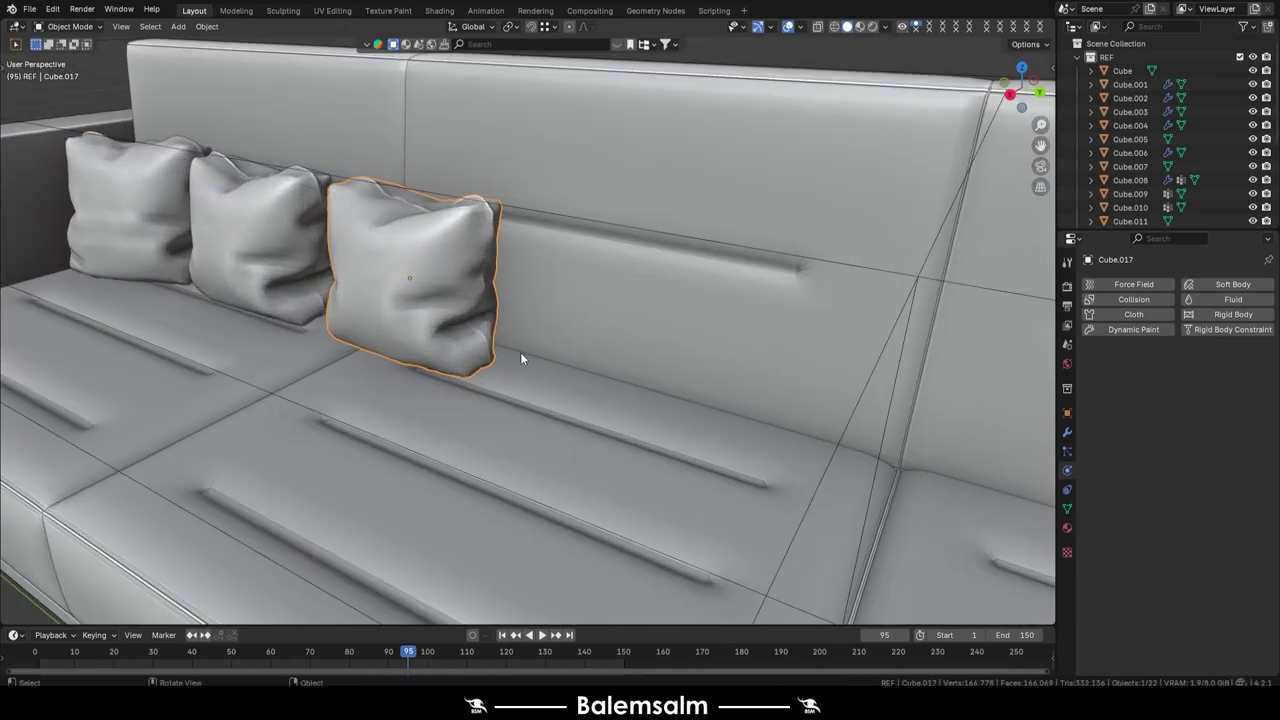
Shift the right cushion along Y and duplicate a fourth cushion into the row
key("g")
key("y")
left_click(480, 356)
middle_click_drag(480, 356, 304, 268)
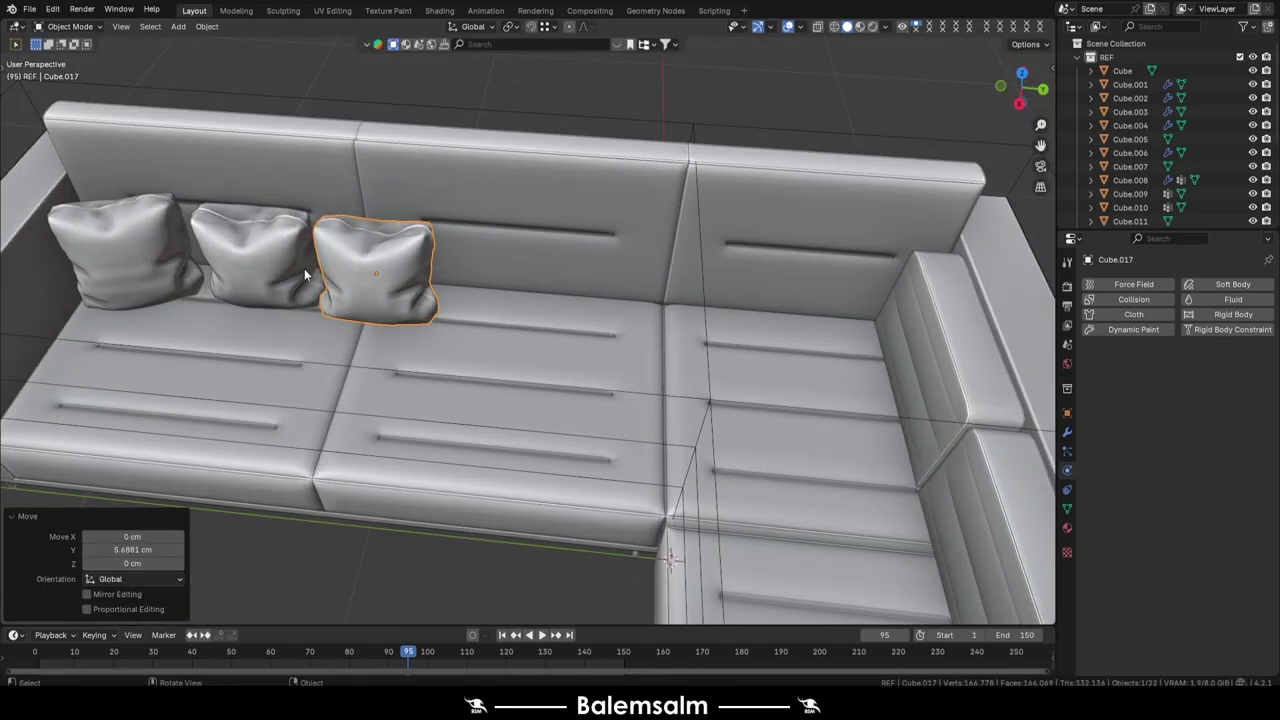
key("shift+d")
key("y")
left_click(564, 360)
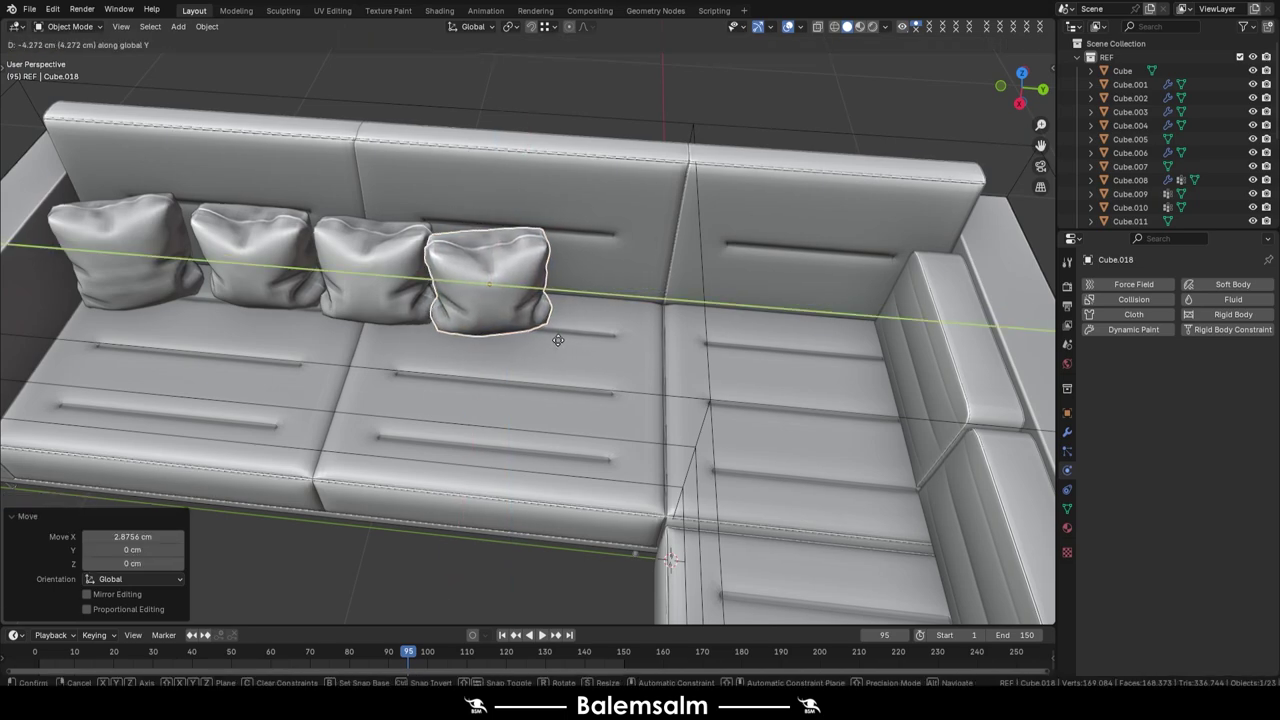
left_click(558, 340)
Duplicate a fifth cushion, delete the extra one, and adjust a cushion in the row
key("shift+d")
key("y")
left_click(630, 355)
key("r")
key("z")
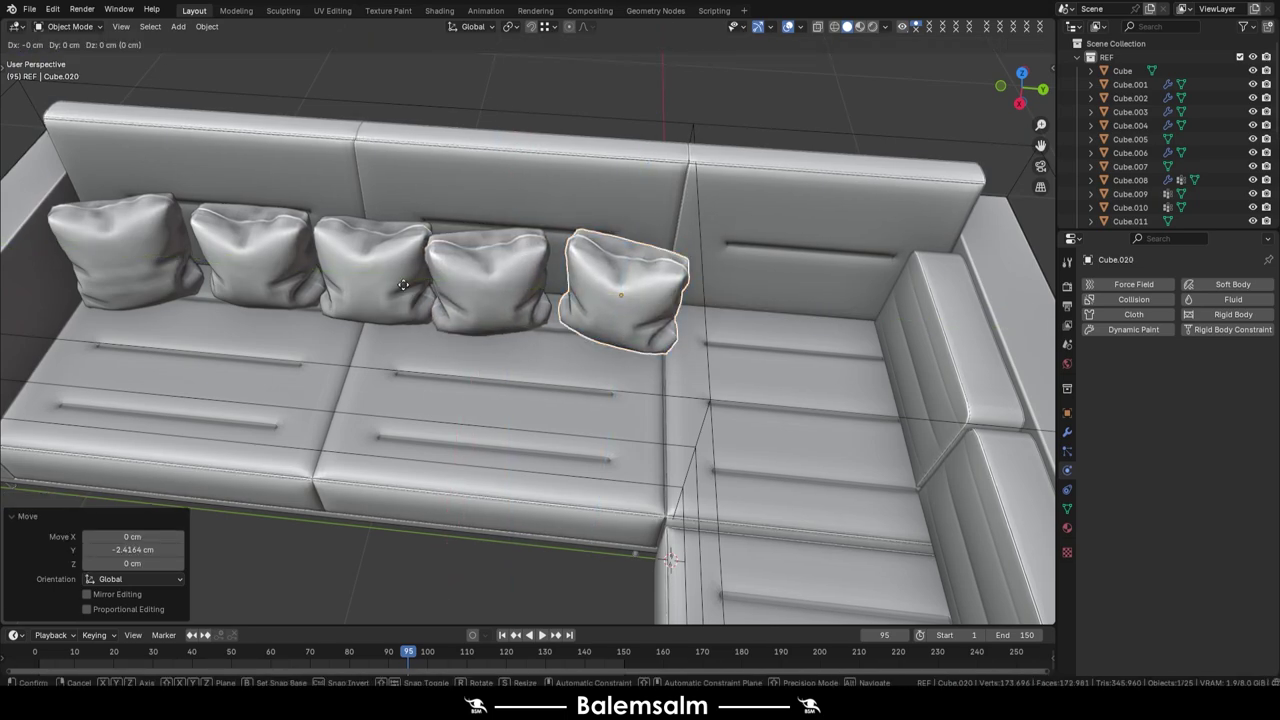
key("Delete")
left_click(380, 272)
left_click(765, 321)
middle_click_drag(765, 321, 618, 262)
Duplicate a cushion, rotate it about Z, and move it along X into the corner
key("shift+d")
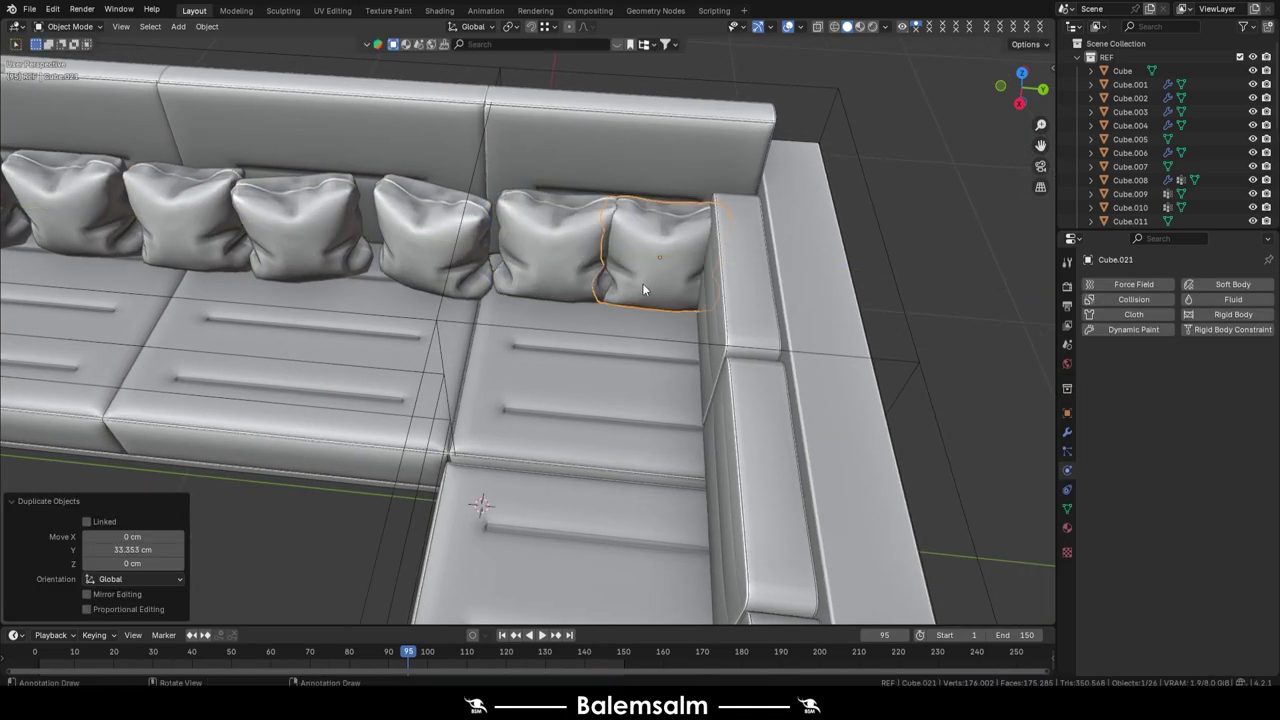
key("r")
key("z")
key("g")
key("x")
left_click(640, 377)
mouse_move(640, 377)
middle_mouse_down()
mouse_move(656, 142)
mouse_move(656, 197)
middle_mouse_up()
Inspect the cushion row around the sofa, then select a cushion and the right armrest
scroll(656, 142, "down", 5)
scroll(446, 238, "up", 8)
left_click(446, 238)
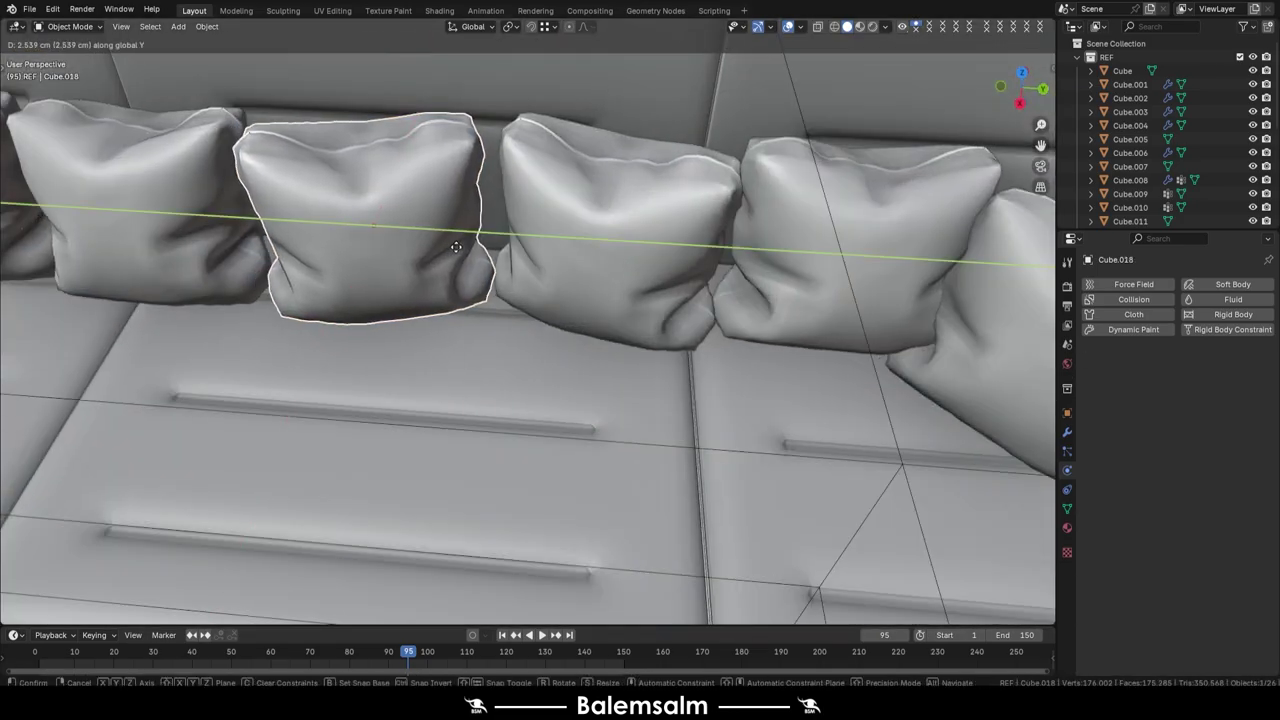
scroll(542, 202, "down", 8)
mouse_move(542, 202)
middle_mouse_down()
mouse_move(444, 225)
mouse_move(511, 292)
mouse_move(700, 300)
middle_mouse_up()
scroll(511, 292, "up", 5)
scroll(510, 288, "down", 3)
scroll(700, 300, "up", 3)
left_click(829, 305)
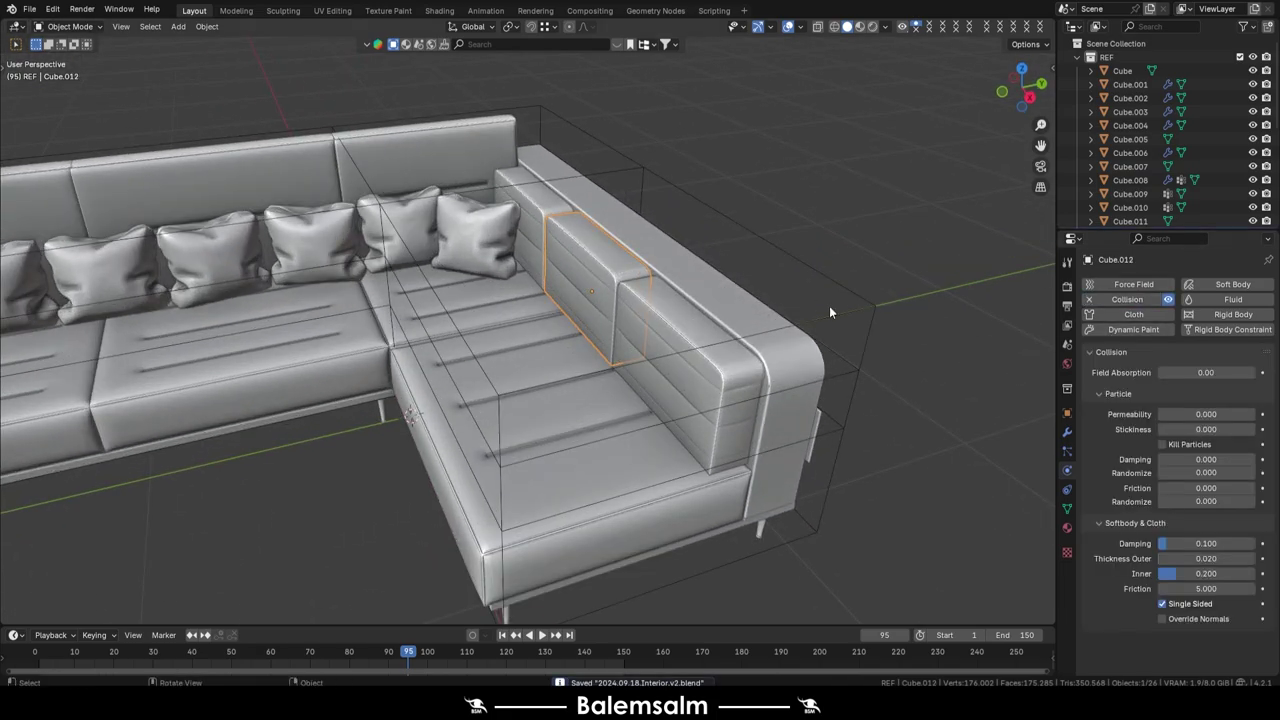
Add Collision physics to the chaise armrest and back cushions, selecting each to adjust
left_click(539, 199)
left_click(1130, 299)
left_click(583, 262)
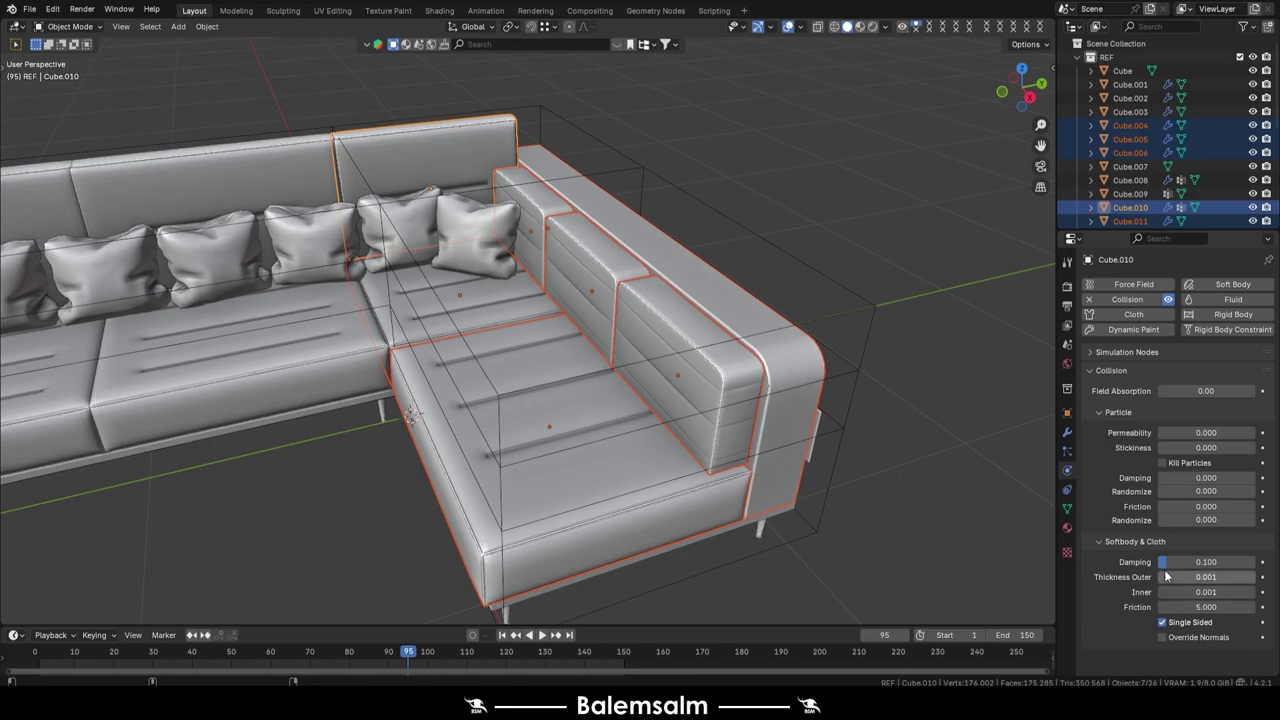
left_click(575, 304)
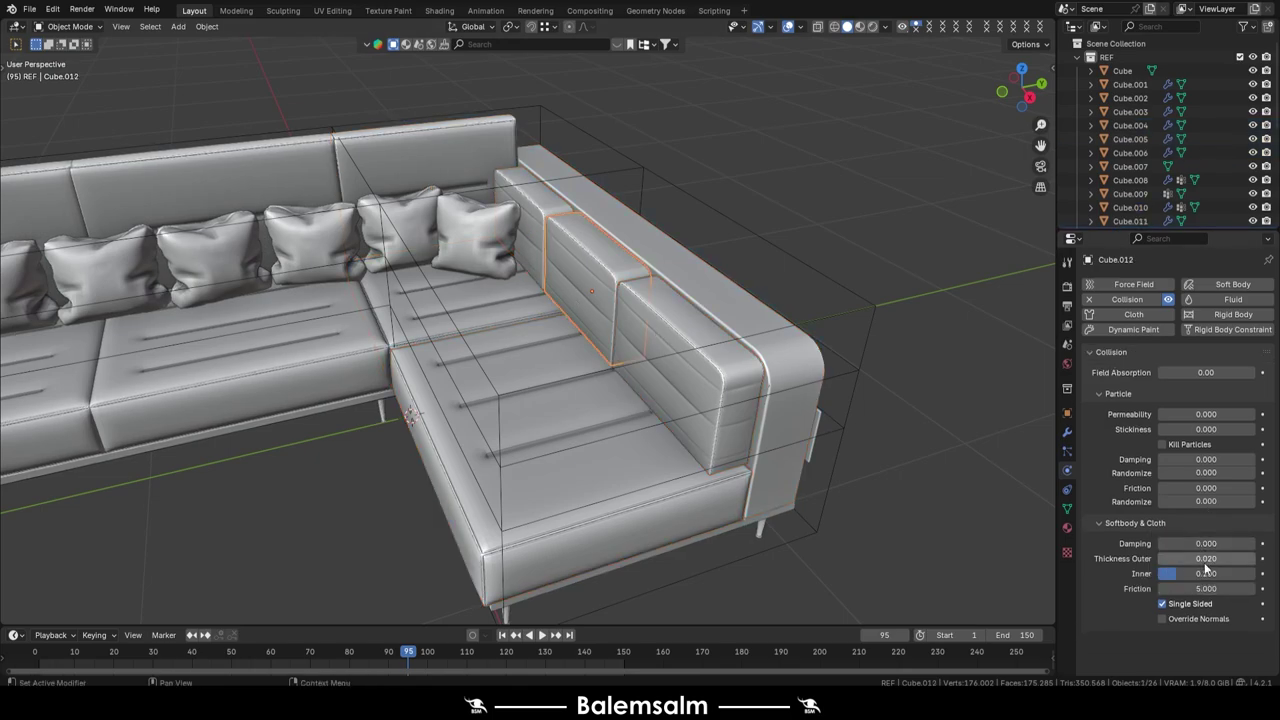
left_click(630, 242)
left_click(670, 370)
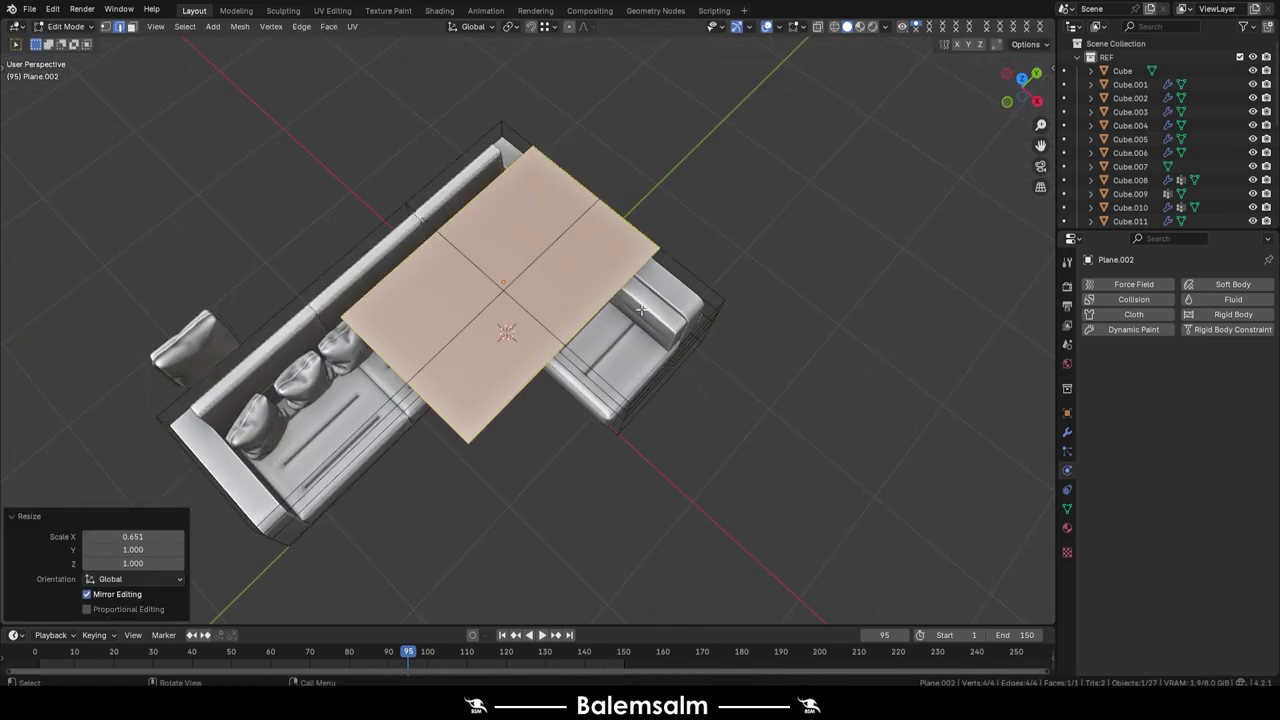
Subdivide the plane into a grid, undoing and redoing the subdivision to compare
middle_click_drag(631, 358, 550, 273)
right_click(550, 273)
left_click(550, 273)
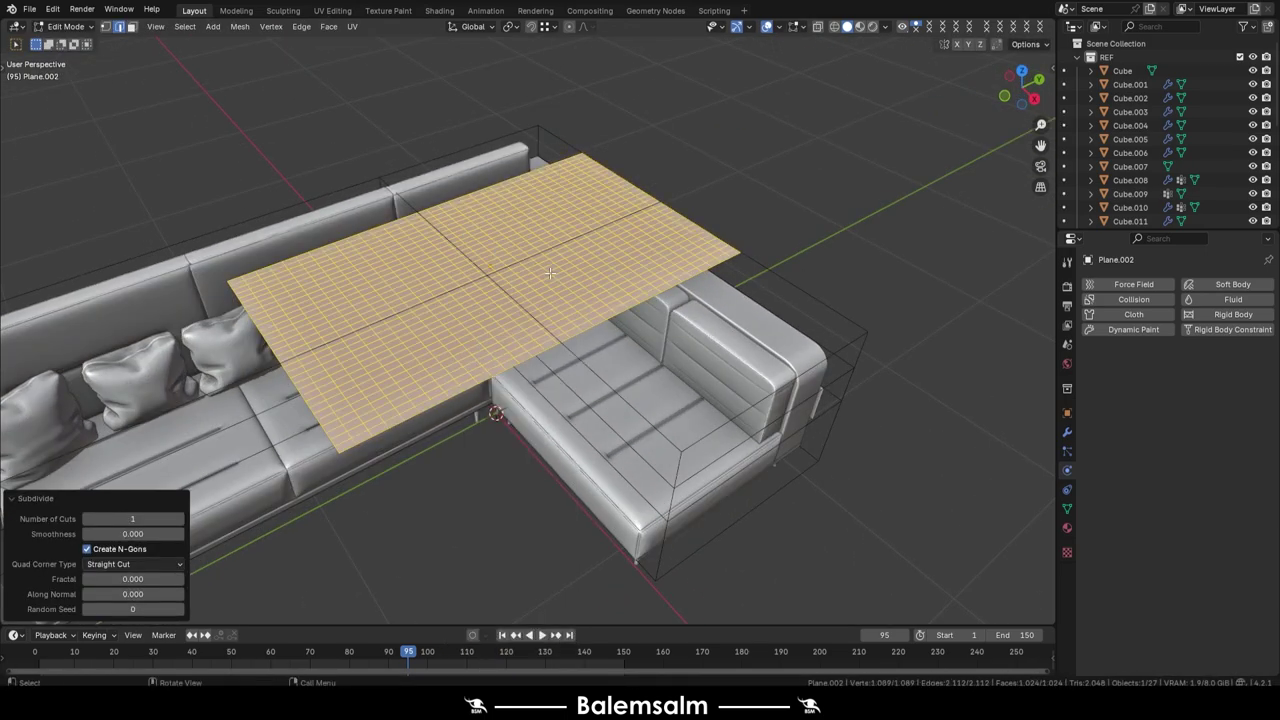
key("ctrl+z")
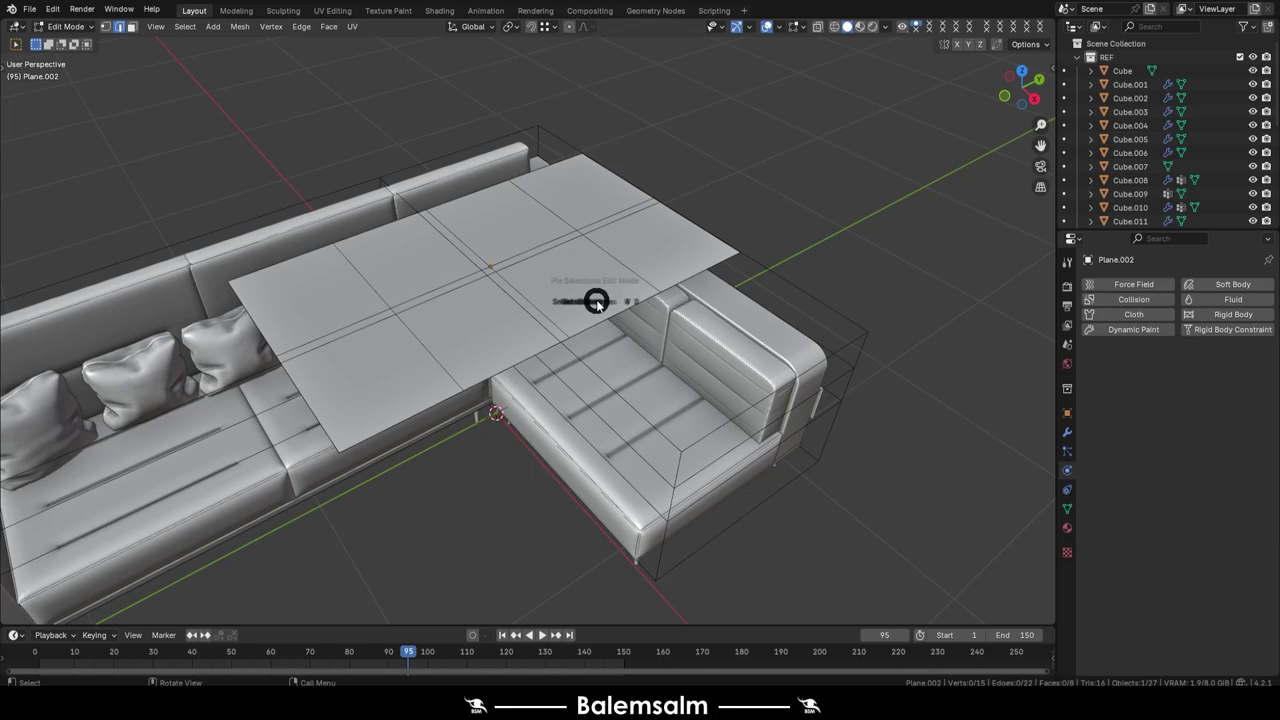
key("ctrl+shift+z")
middle_click_drag(432, 357, 452, 362)
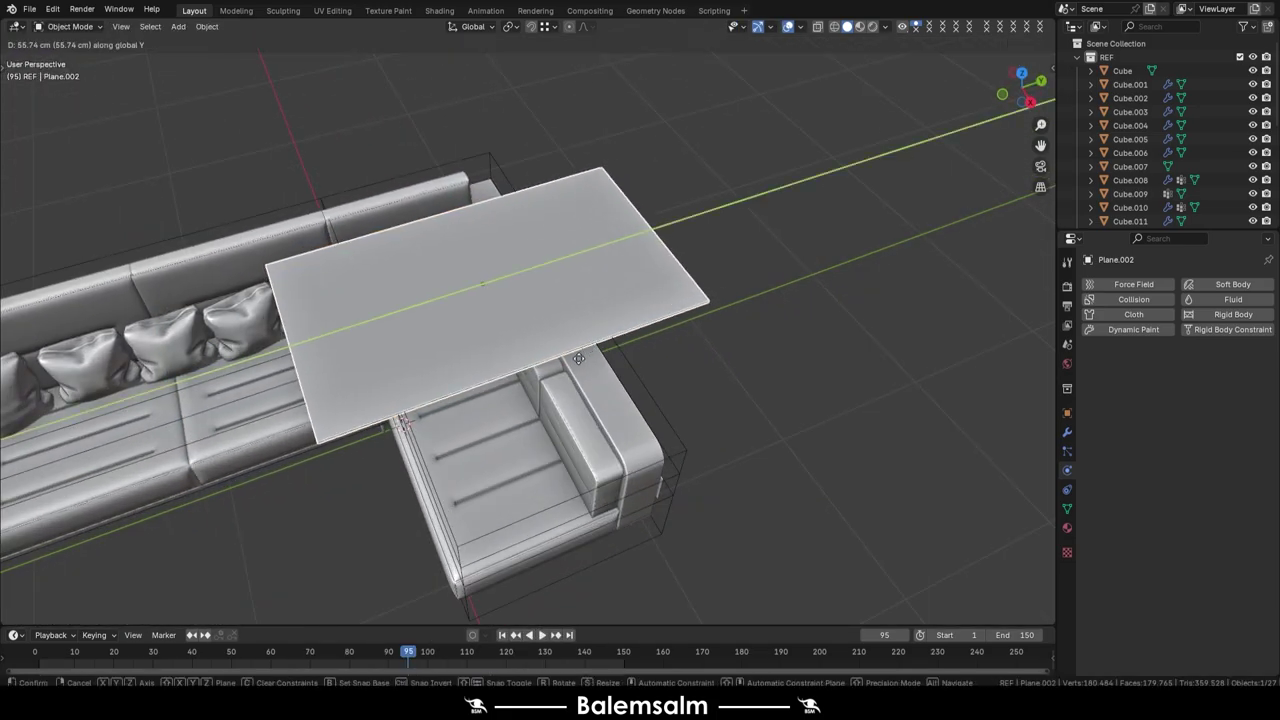
Shift the cloth plane along X and replay the simulation to check the drape
left_click(30, 662)
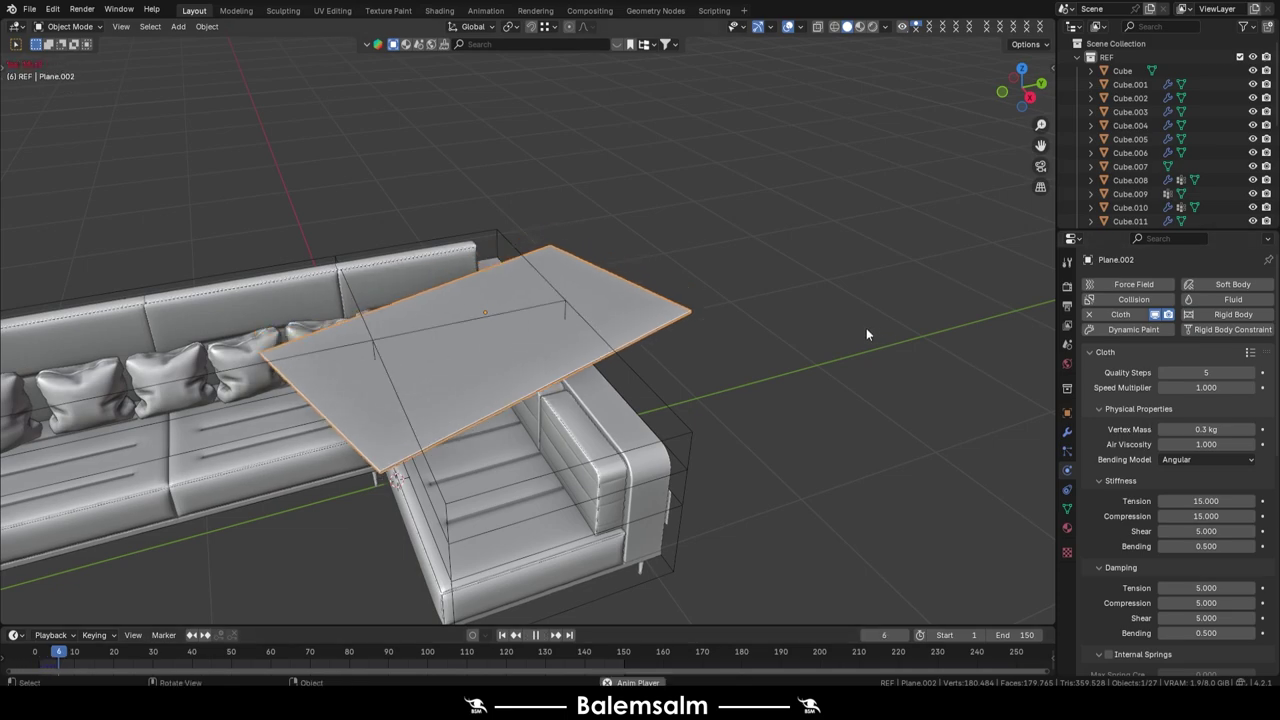
left_click(41, 651)
key("g")
key("x")
left_click(531, 392)
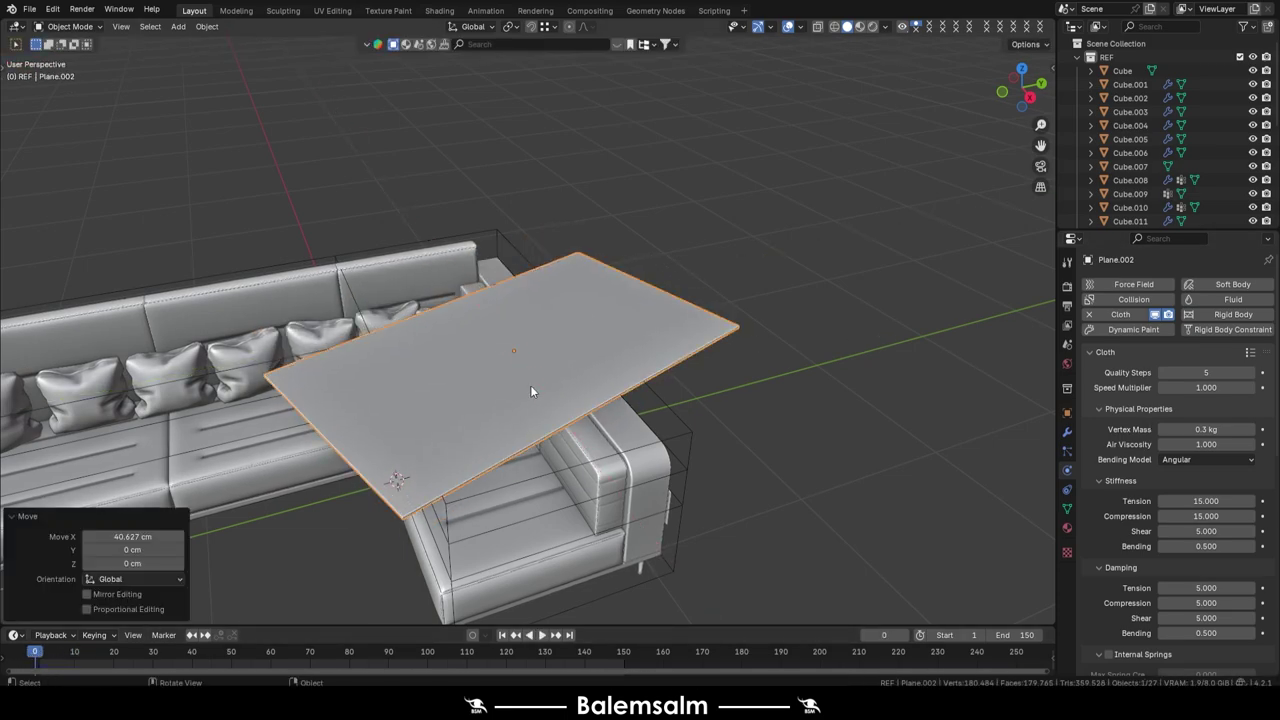
key("space")
middle_click_drag(582, 310, 458, 338)
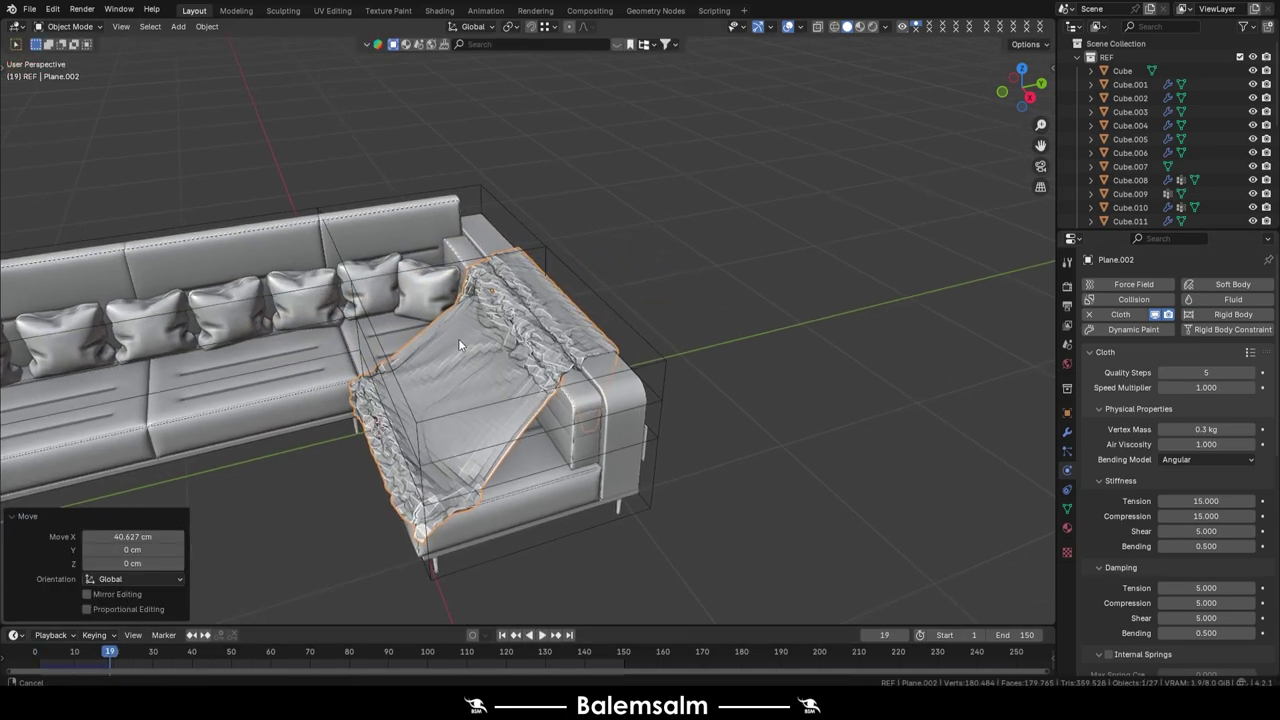
left_click_drag(85, 652, 55, 652)
Narrow the plane to 0.885 along X in Edit Mode and replay the cloth simulation
key("Tab")
key("s")
key("x")
key("x")
left_click(651, 378)
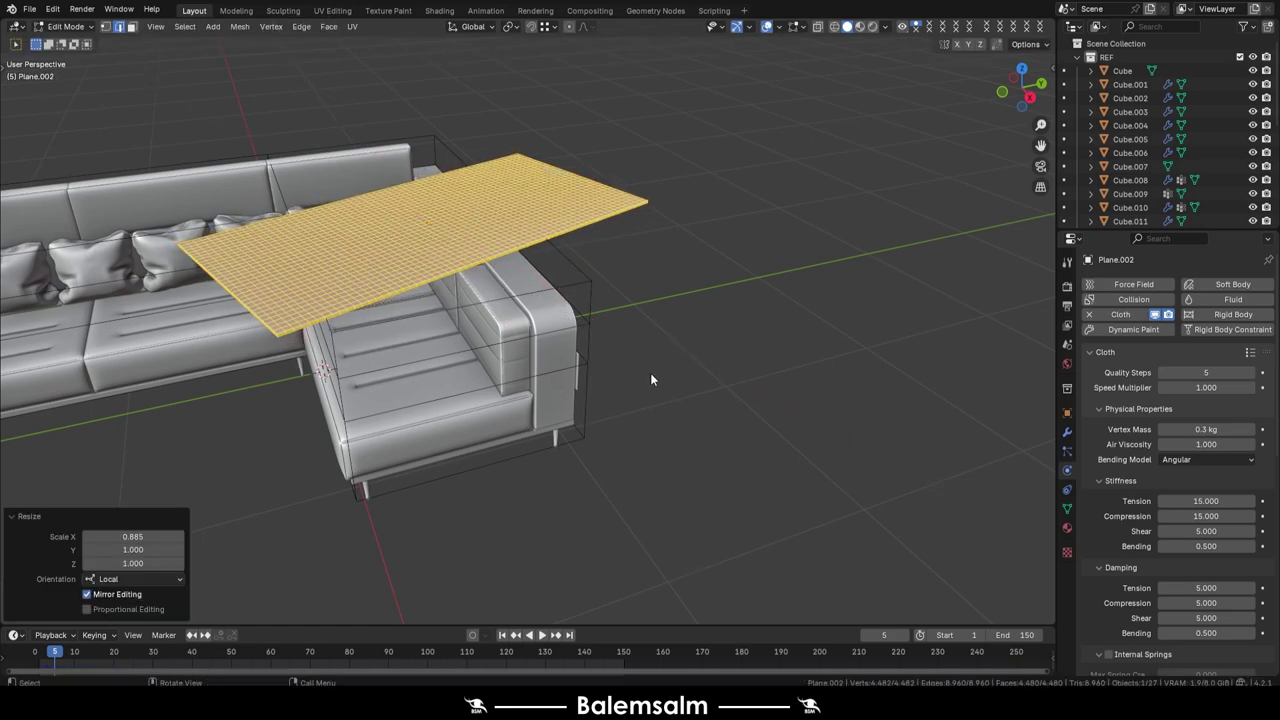
key("Tab")
key("space")
left_click(35, 651)
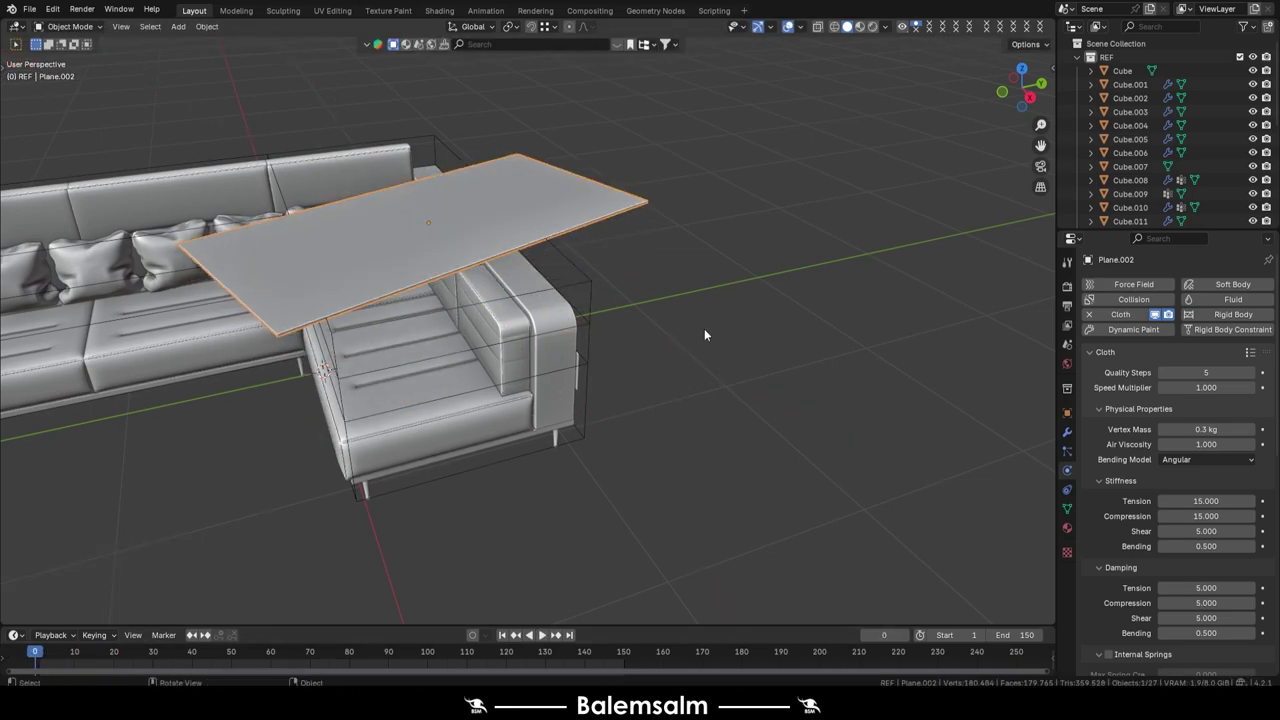
scroll(502, 227, "up", 3)
scroll(1174, 480, "down", 5)
scroll(1174, 480, "down", 10)
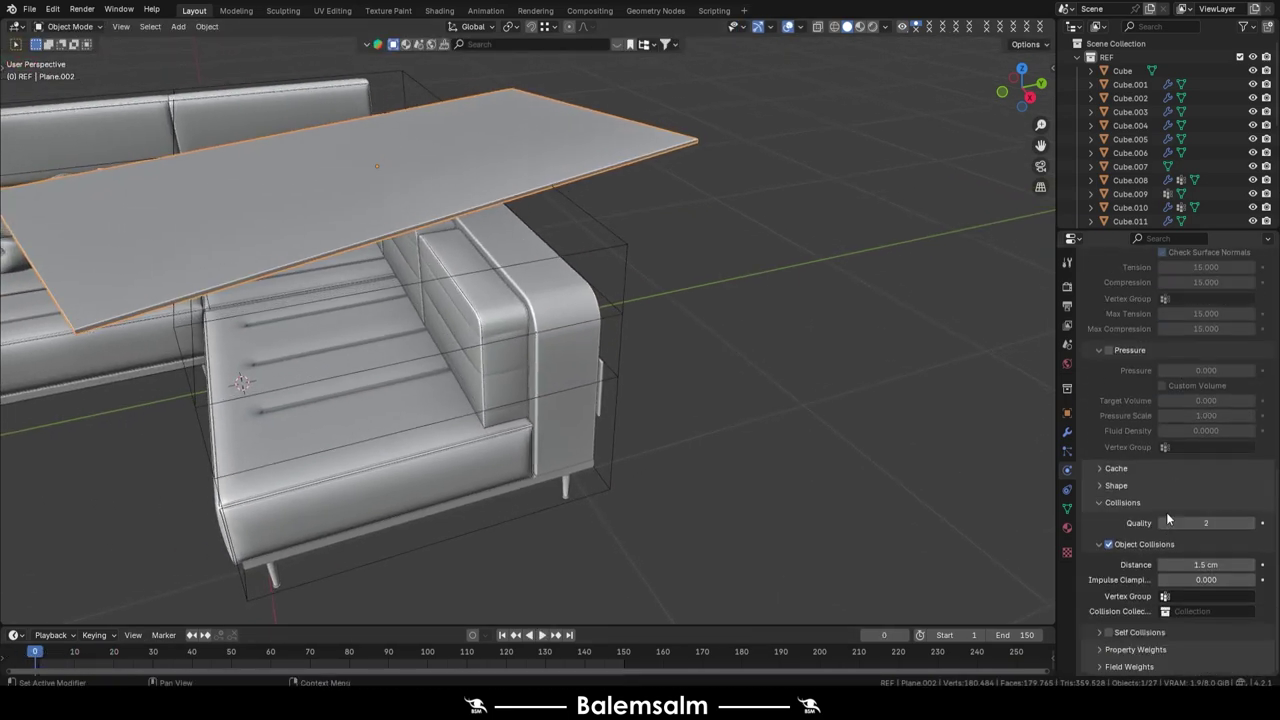
Enable Self Collisions on the cloth and replay to test the drape
middle_click_drag(560, 330, 771, 298)
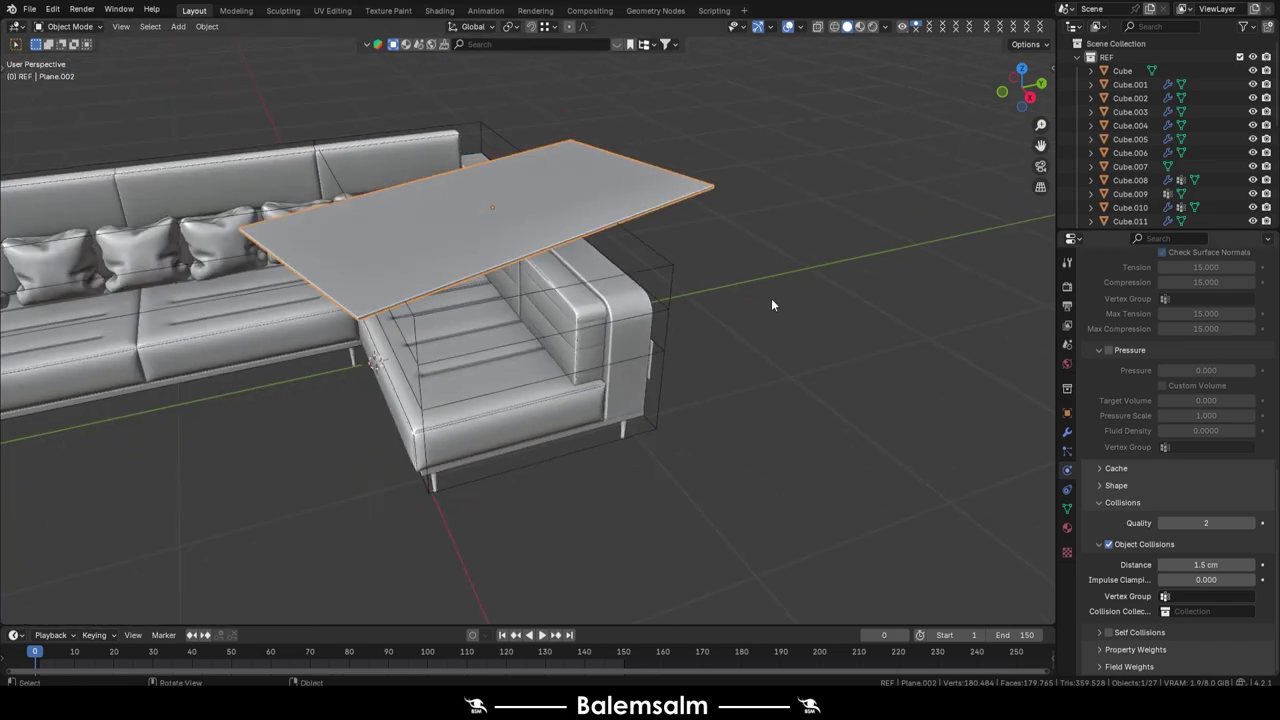
left_click(1108, 632)
left_click(1140, 632)
scroll(1188, 641, "down", 2)
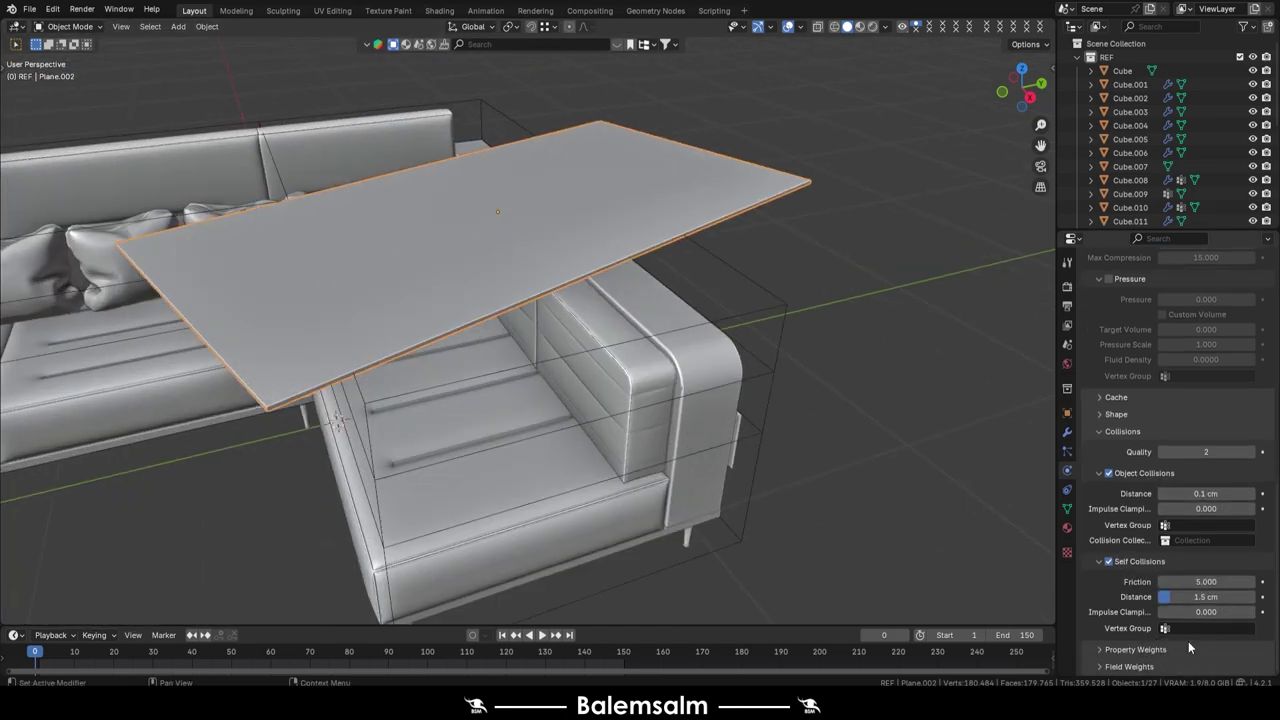
key("space")
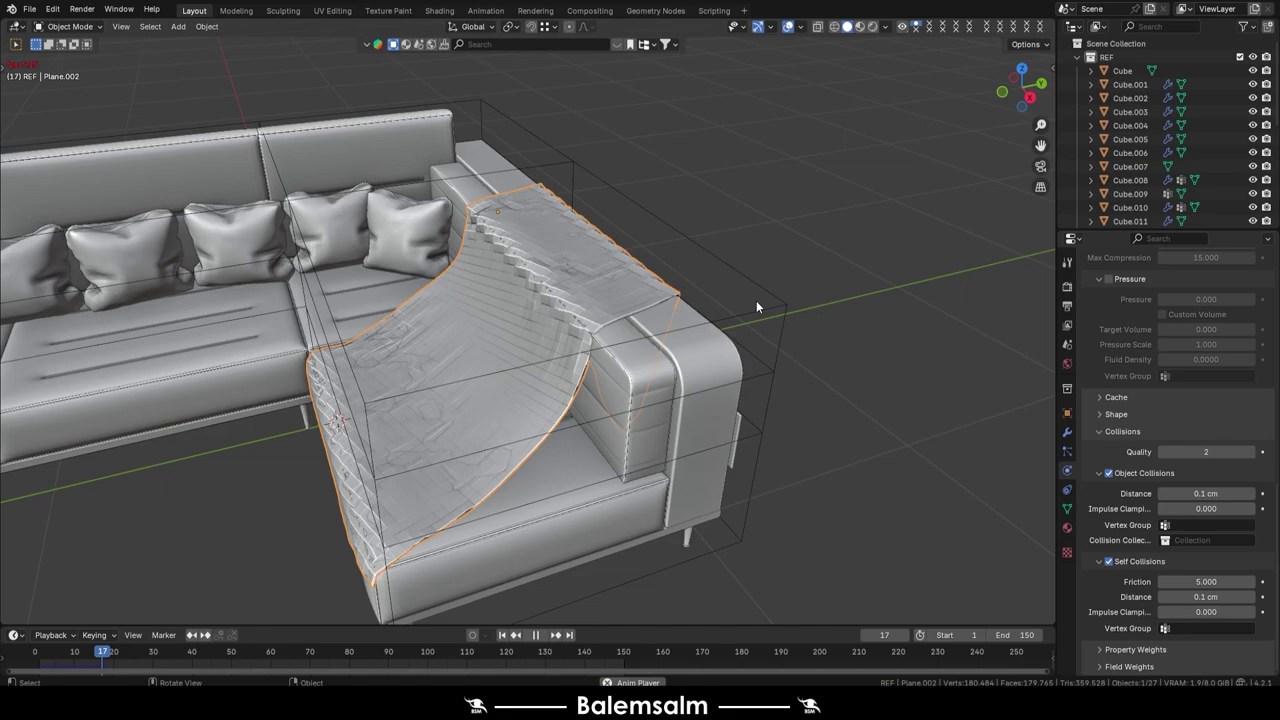
mouse_move(756, 300)
middle_mouse_down()
mouse_move(468, 310)
mouse_move(510, 290)
mouse_move(395, 505)
middle_mouse_up()
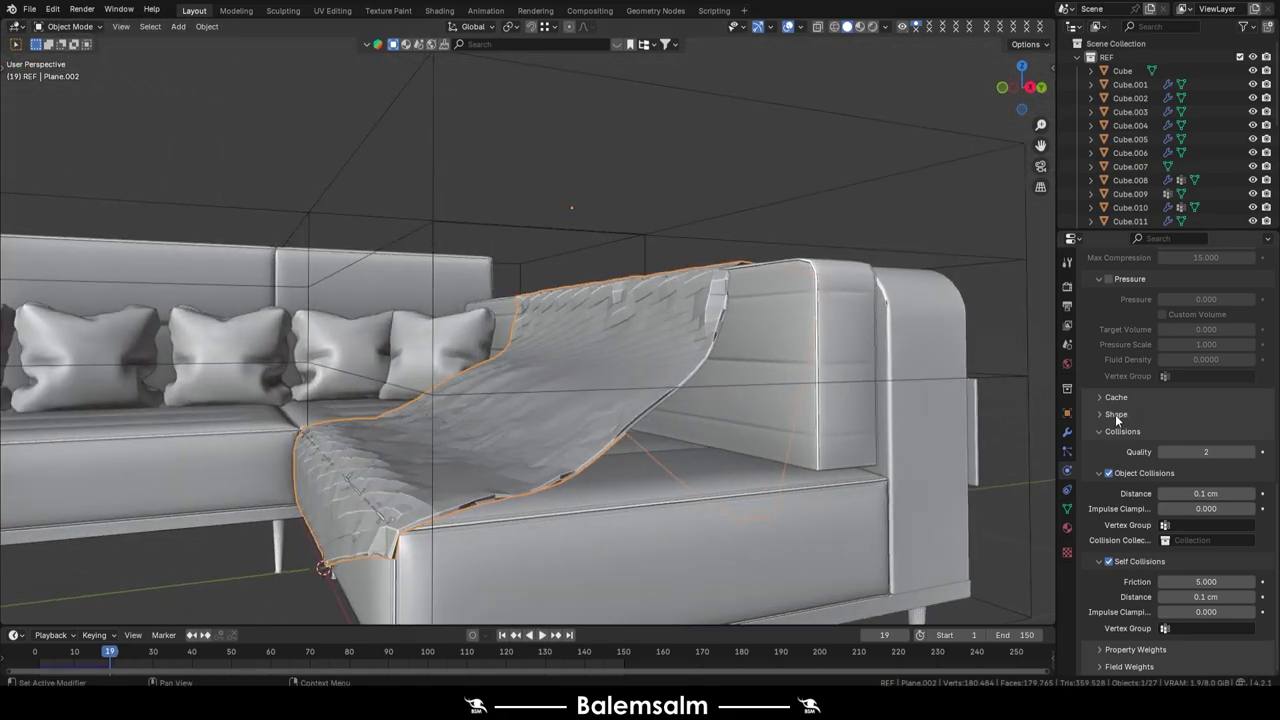
Turn on cloth Pressure at 0.100 and replay the simulation from the start
left_click(1100, 380)
left_click(1107, 381)
type(".1")
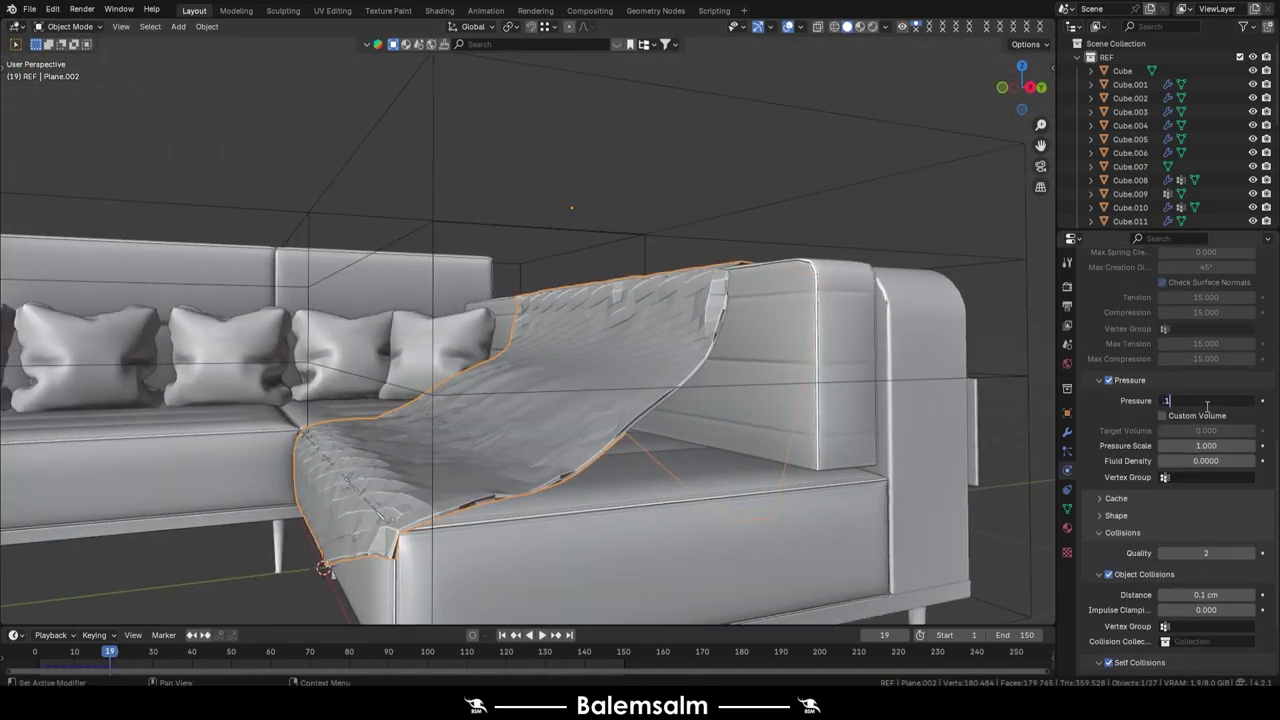
key("Return")
key("shift+Left")
key("space")
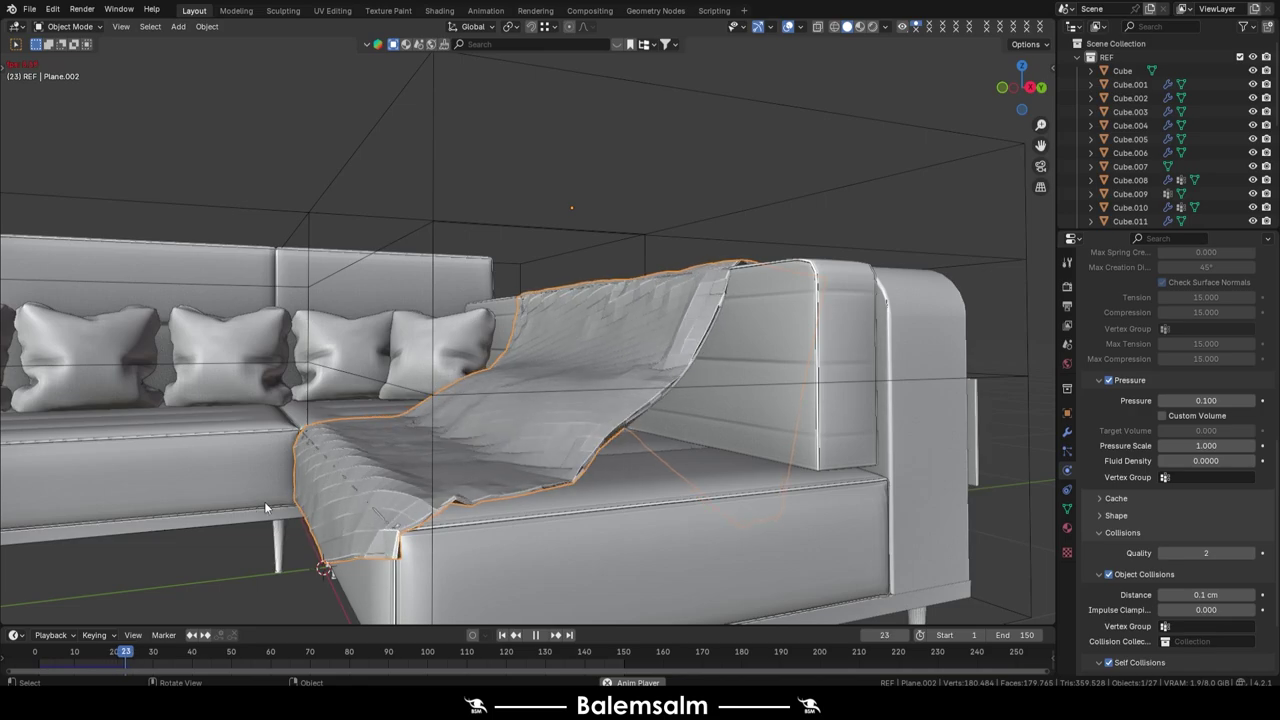
scroll(634, 434, "up", 5)
key("space")
scroll(1193, 447, "up", 5)
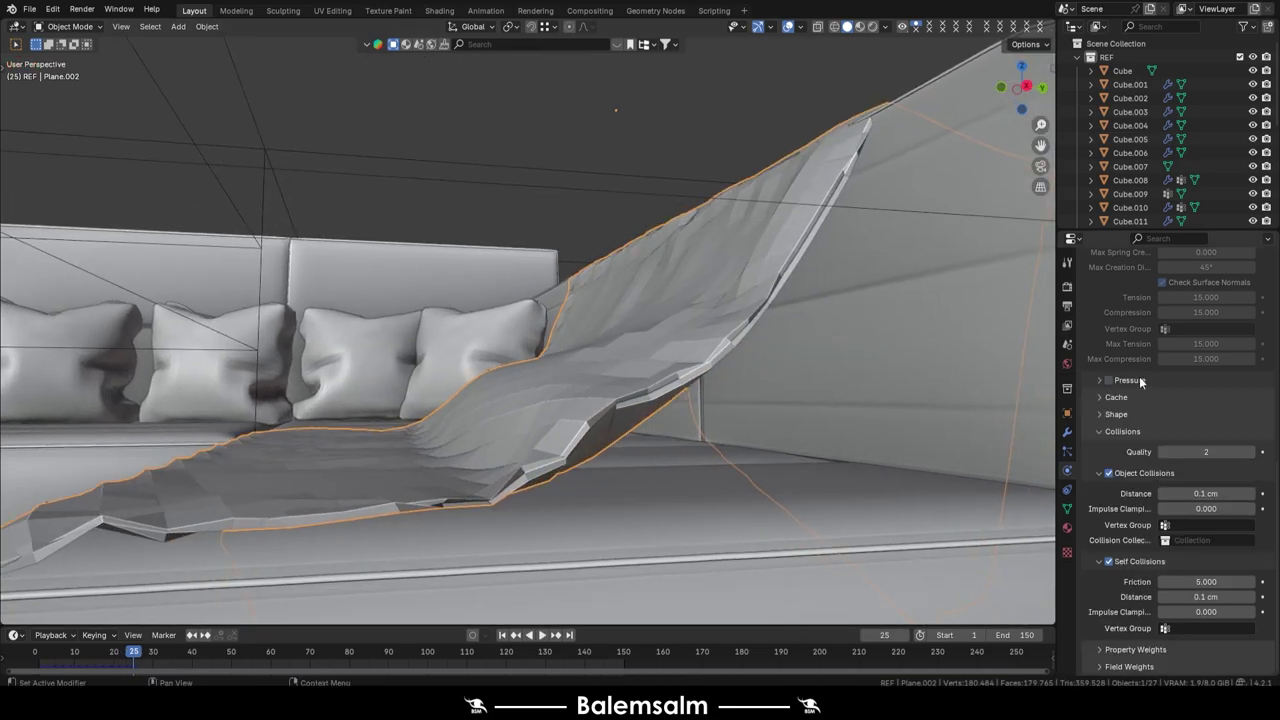
scroll(1193, 447, "up", 5)
scroll(1140, 435, "down", 6)
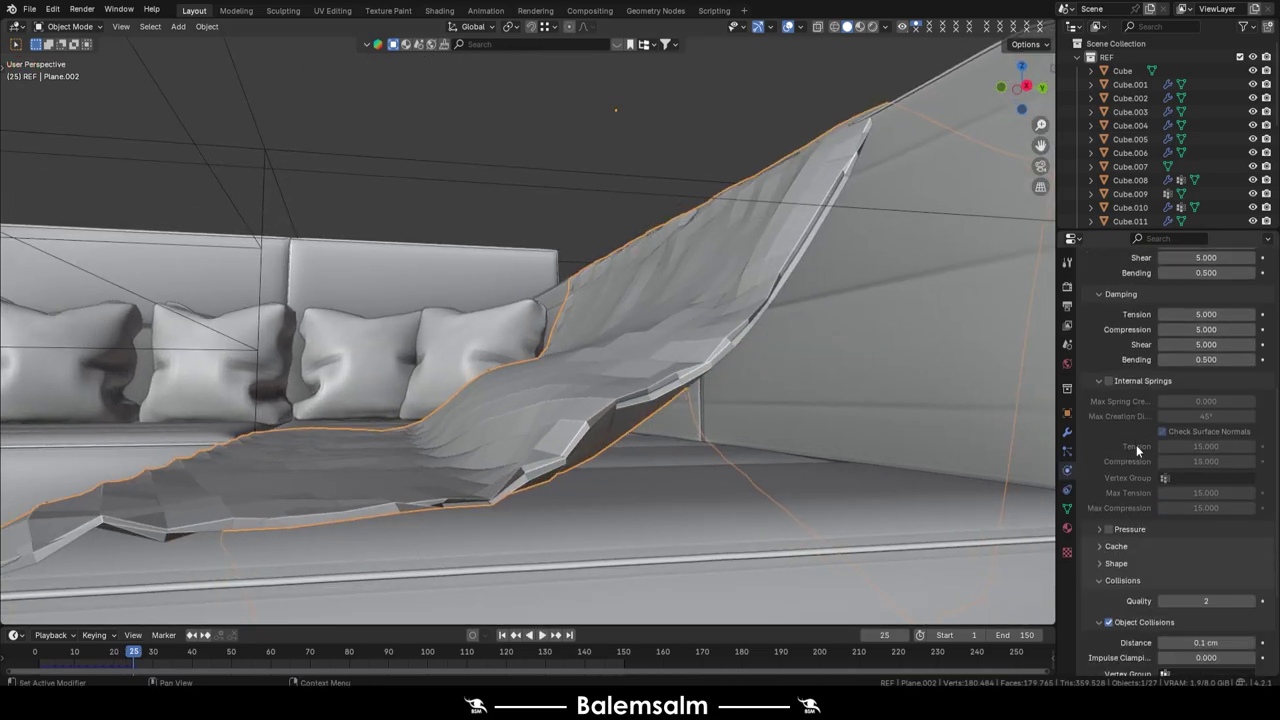
scroll(1136, 445, "down", 2)
Stop the simulation at frame 17 and frame the view on the cloth
left_click_drag(85, 651, 102, 651)
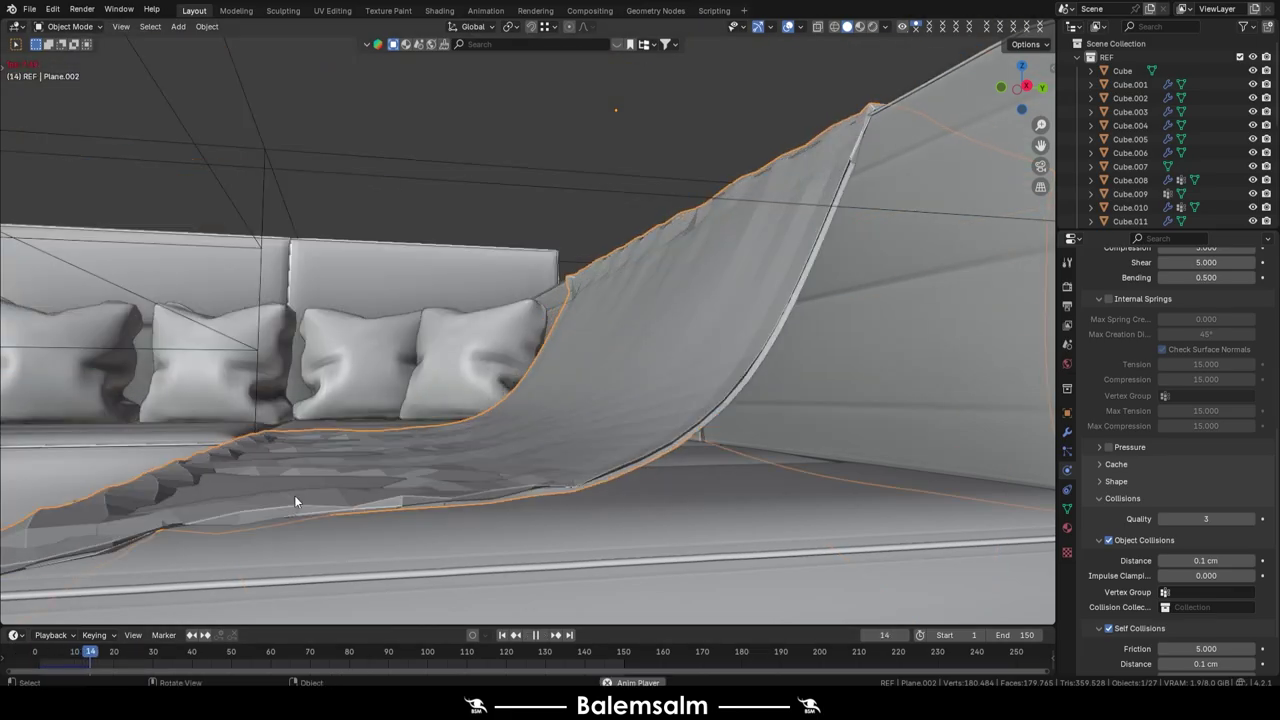
mouse_move(294, 495)
middle_mouse_down()
mouse_move(687, 323)
mouse_move(847, 208)
mouse_move(583, 221)
mouse_move(709, 167)
mouse_move(570, 191)
middle_mouse_up()
key("space")
key("Escape")
key("KP_Decimal")
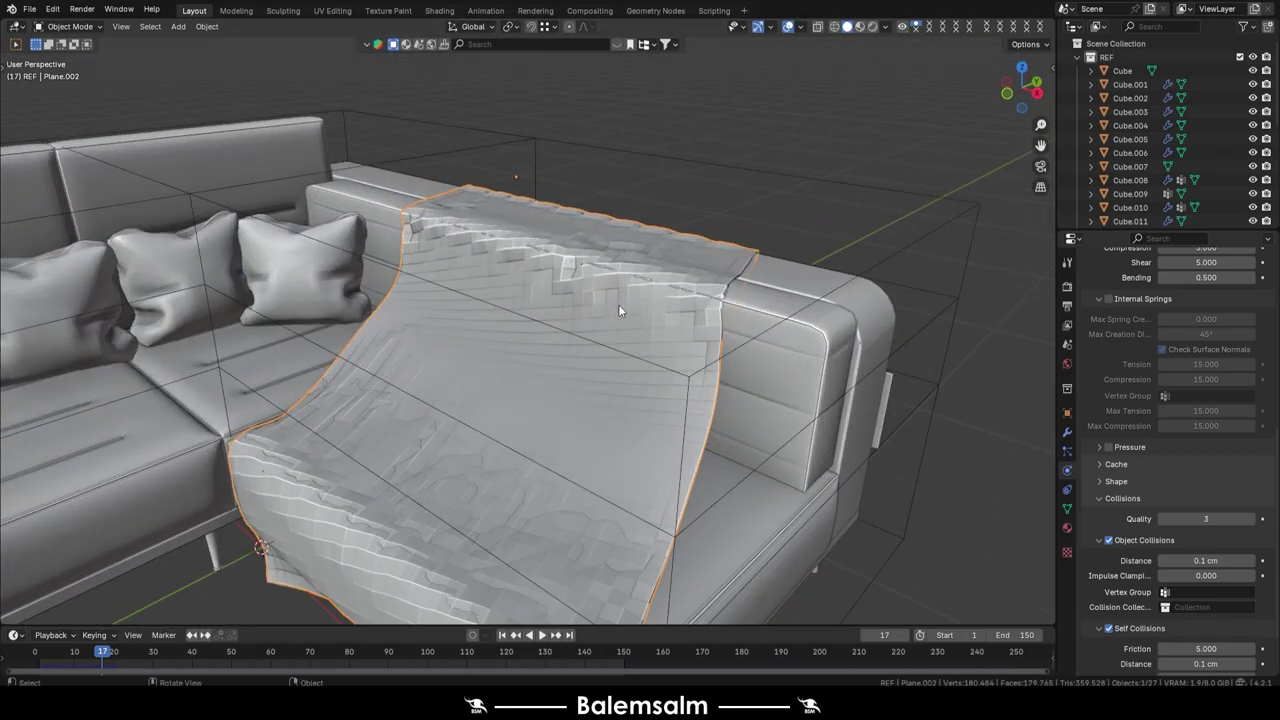
right_click(616, 229)
Convert the simulated cloth to a mesh and enter Edit Mode on it
left_click(616, 229)
key("g")
key("Escape")
key("ctrl+z")
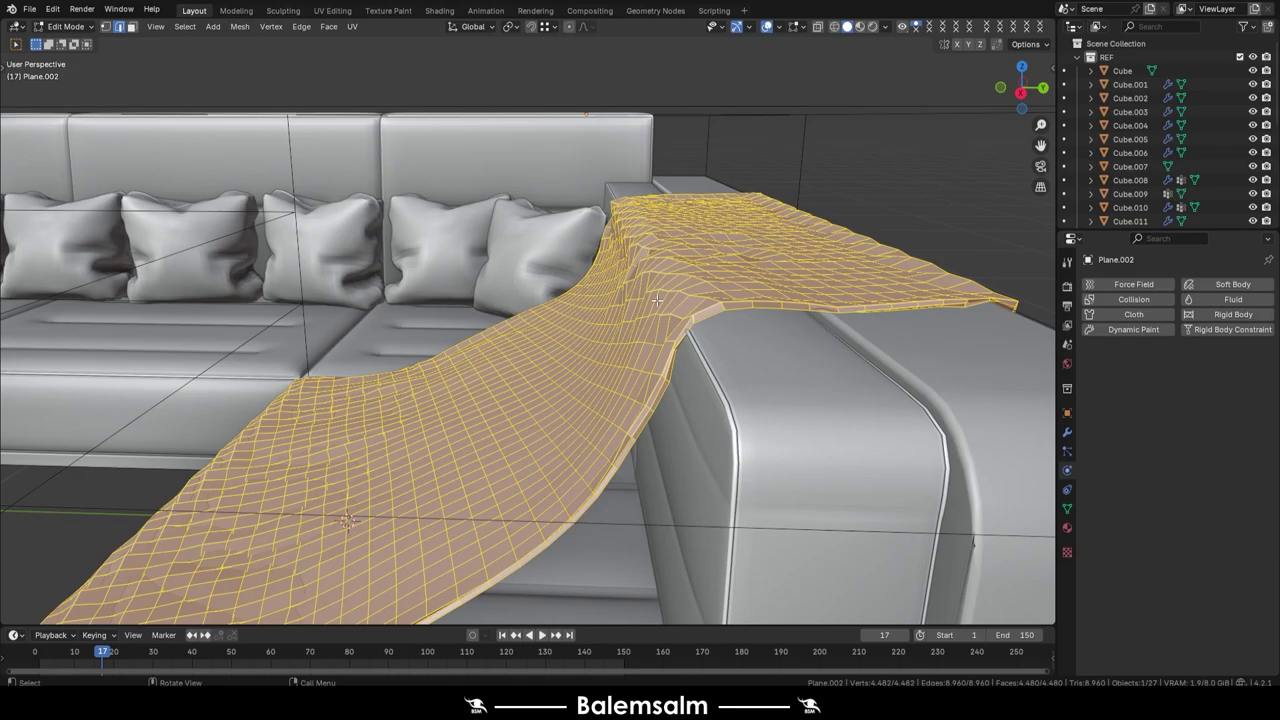
mouse_move(646, 234)
middle_mouse_down()
mouse_move(675, 317)
mouse_move(556, 255)
mouse_move(562, 316)
mouse_move(471, 271)
mouse_move(508, 344)
middle_mouse_up()
key("KP_Decimal")
key("Tab")
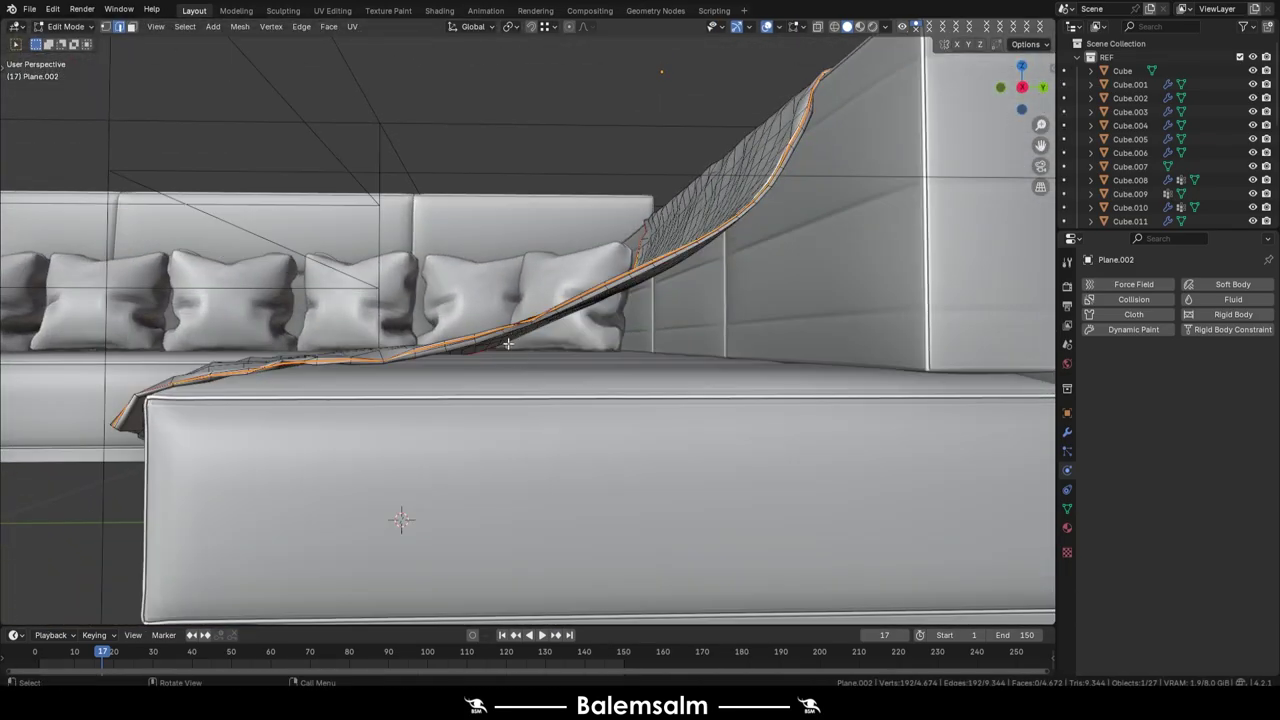
Select the linked cloth geometry delimited by seams and flatten it along Z
key("l")
left_click(138, 591)
middle_click_drag(400, 450, 600, 390)
key("s")
key("z")
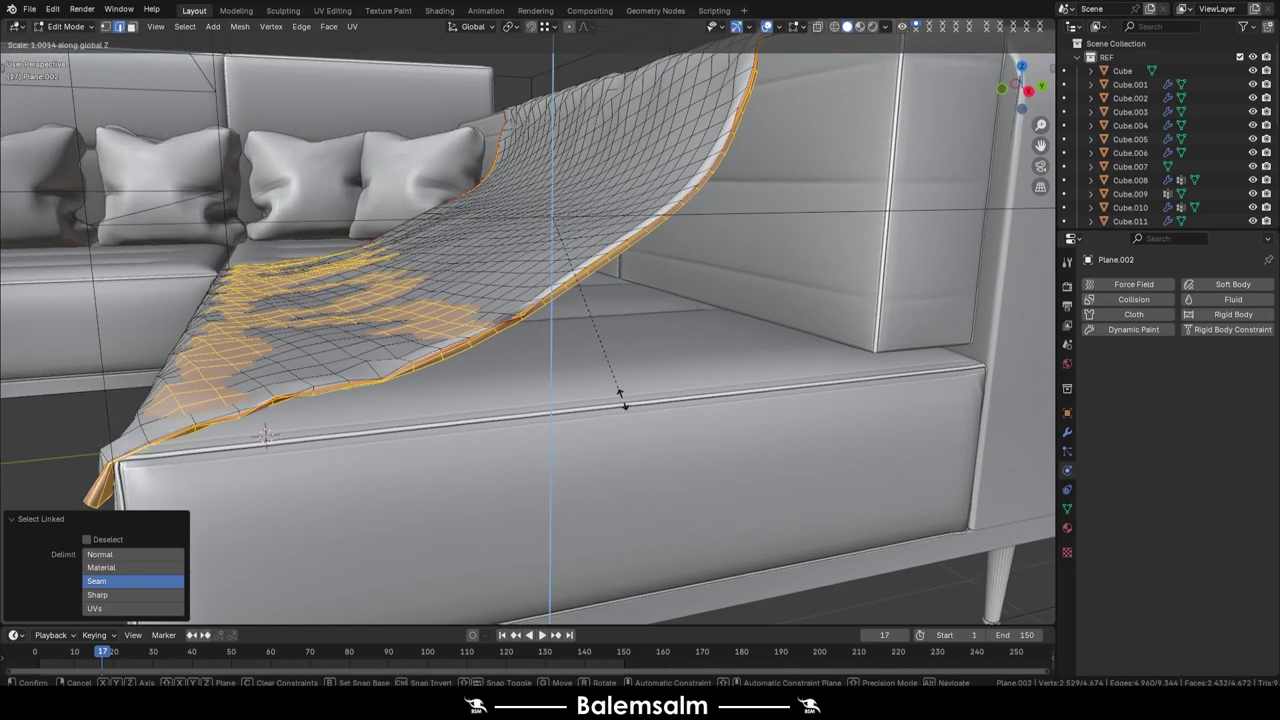
left_click(571, 326)
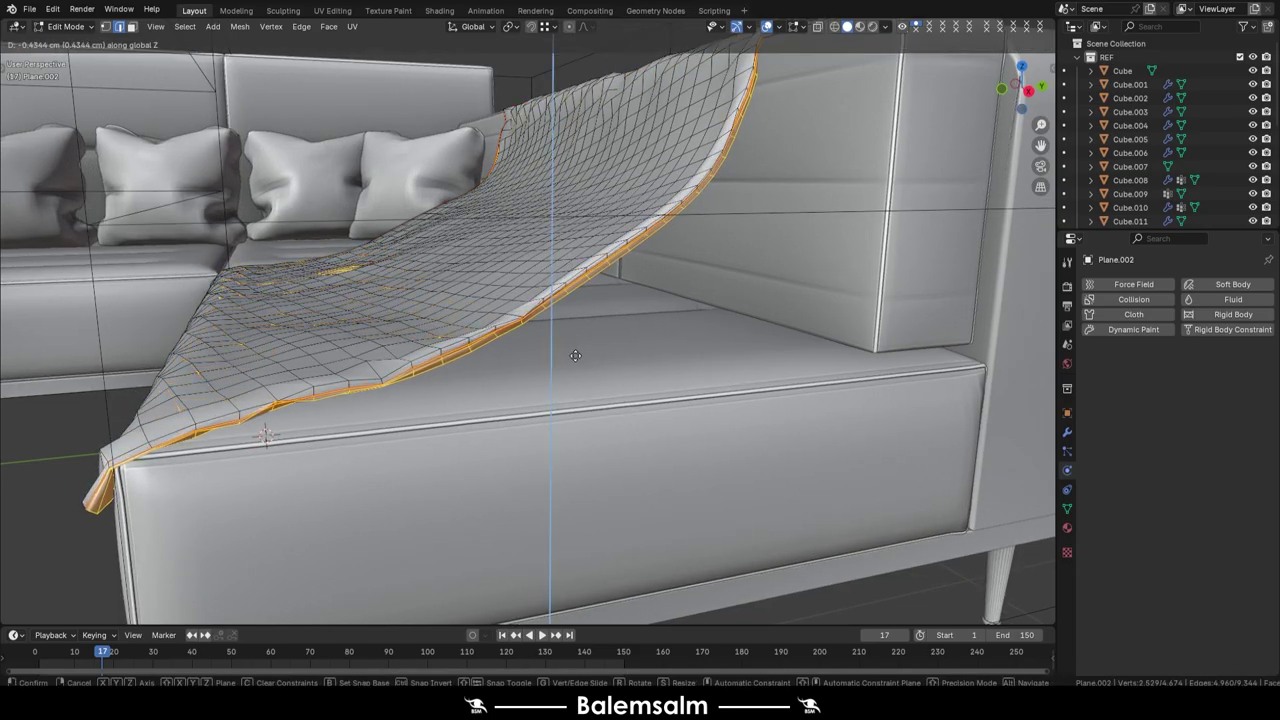
left_click(575, 355)
scroll(466, 303, "up", 5)
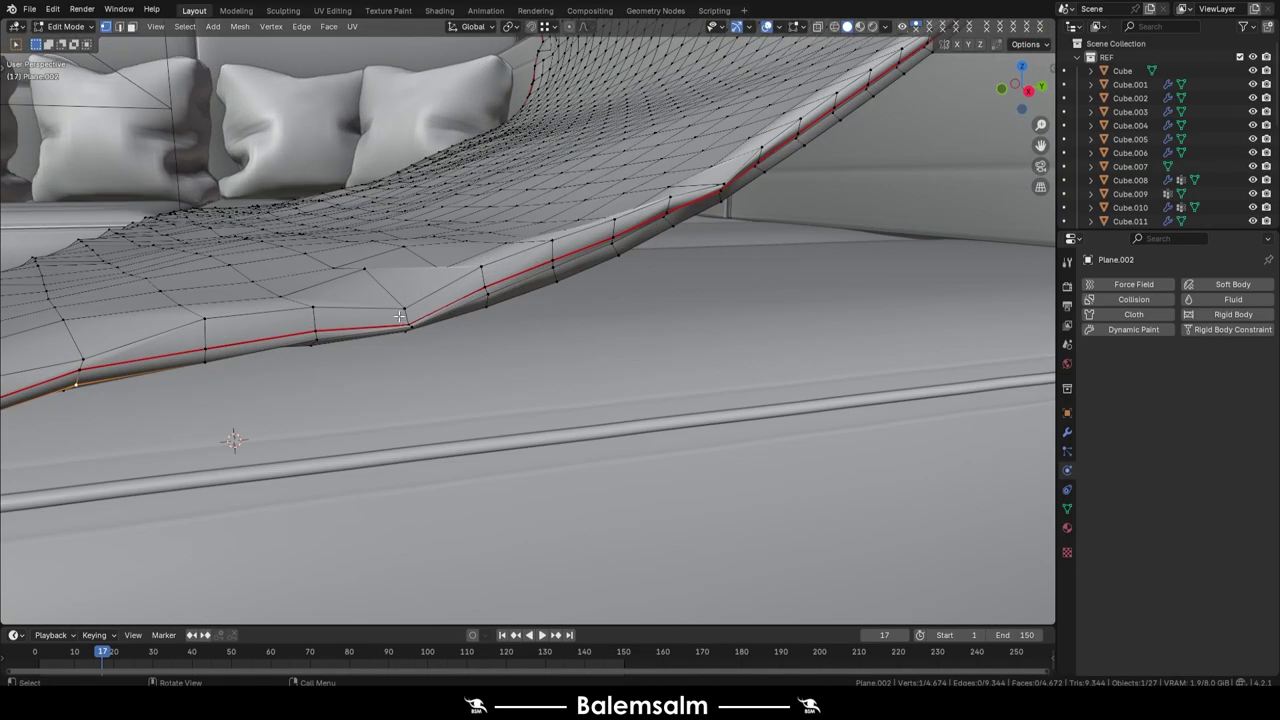
Lower a cloth face near the seat 0.4344 cm along Z
left_click(412, 337)
middle_click_drag(412, 337, 616, 276)
scroll(334, 354, "up", 4)
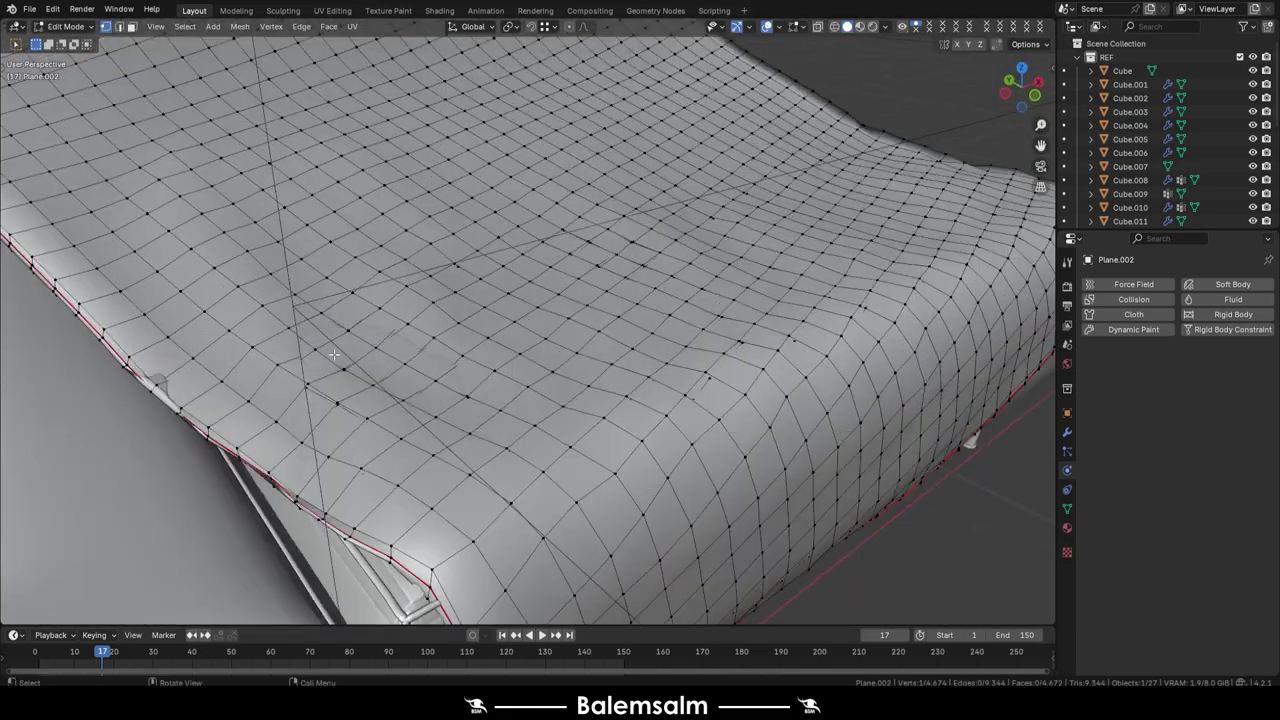
key("g")
key("z")
left_click(448, 385)
left_click(389, 348)
scroll(441, 269, "down", 5)
scroll(505, 260, "up", 6)
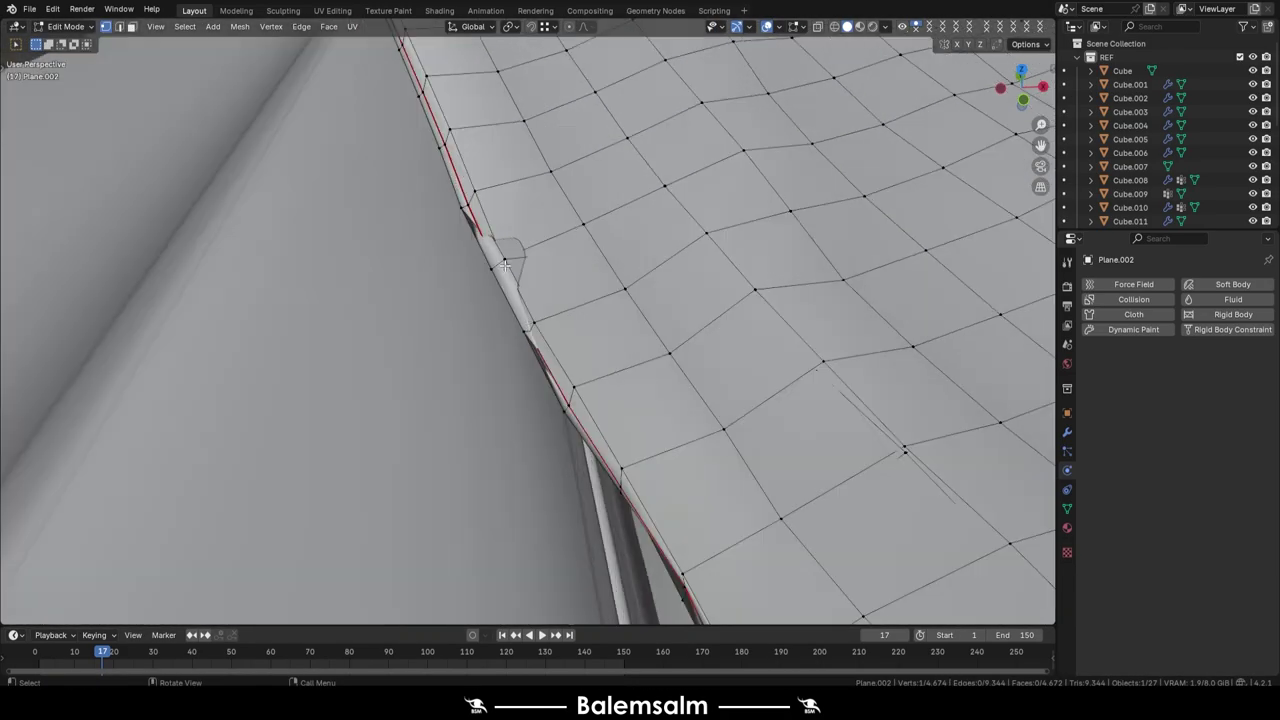
Lower another cloth edge along Z and return to Object Mode
key("g")
key("z")
left_click(517, 323)
key("Tab")
scroll(536, 278, "down", 5)
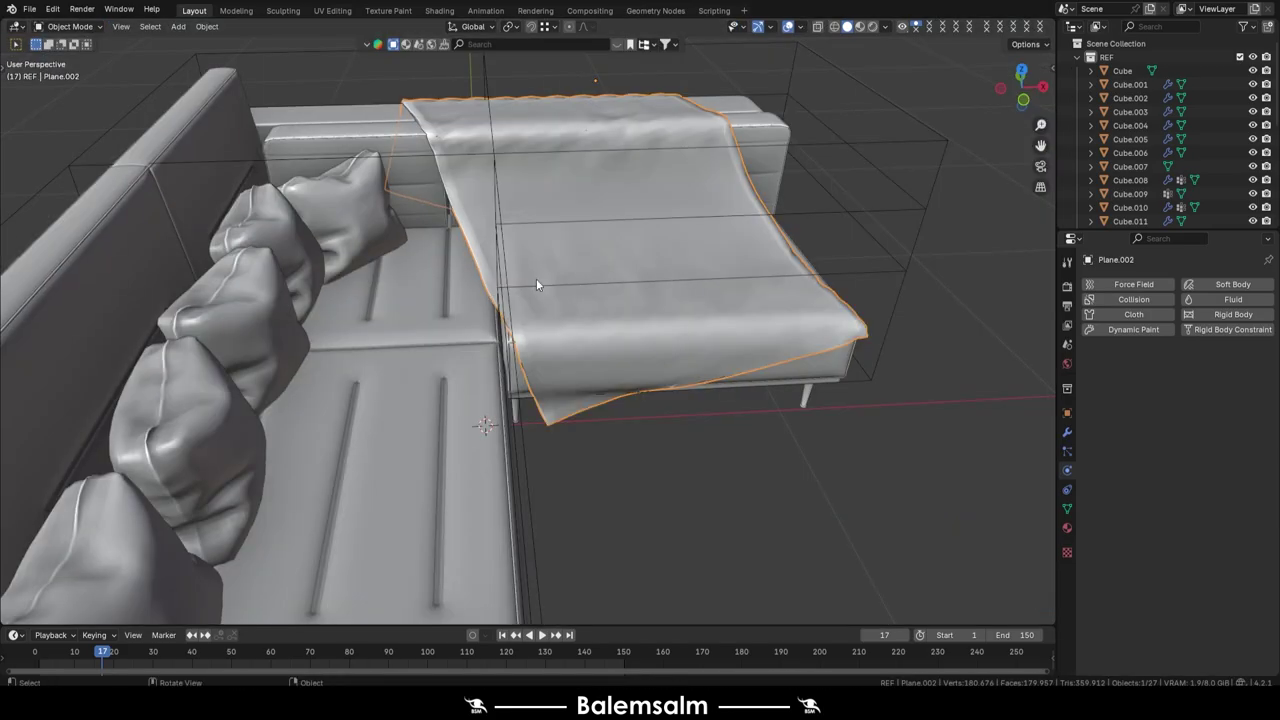
scroll(451, 287, "up", 6)
scroll(451, 287, "down", 5)
mouse_move(451, 287)
middle_mouse_down()
mouse_move(509, 376)
mouse_move(789, 355)
mouse_move(766, 343)
middle_mouse_up()
scroll(789, 355, "down", 3)
Select an edge path on the cloth, then add and remove a Smooth modifier
key("Tab")
scroll(766, 343, "down", 4)
left_click(678, 388, "ctrl")
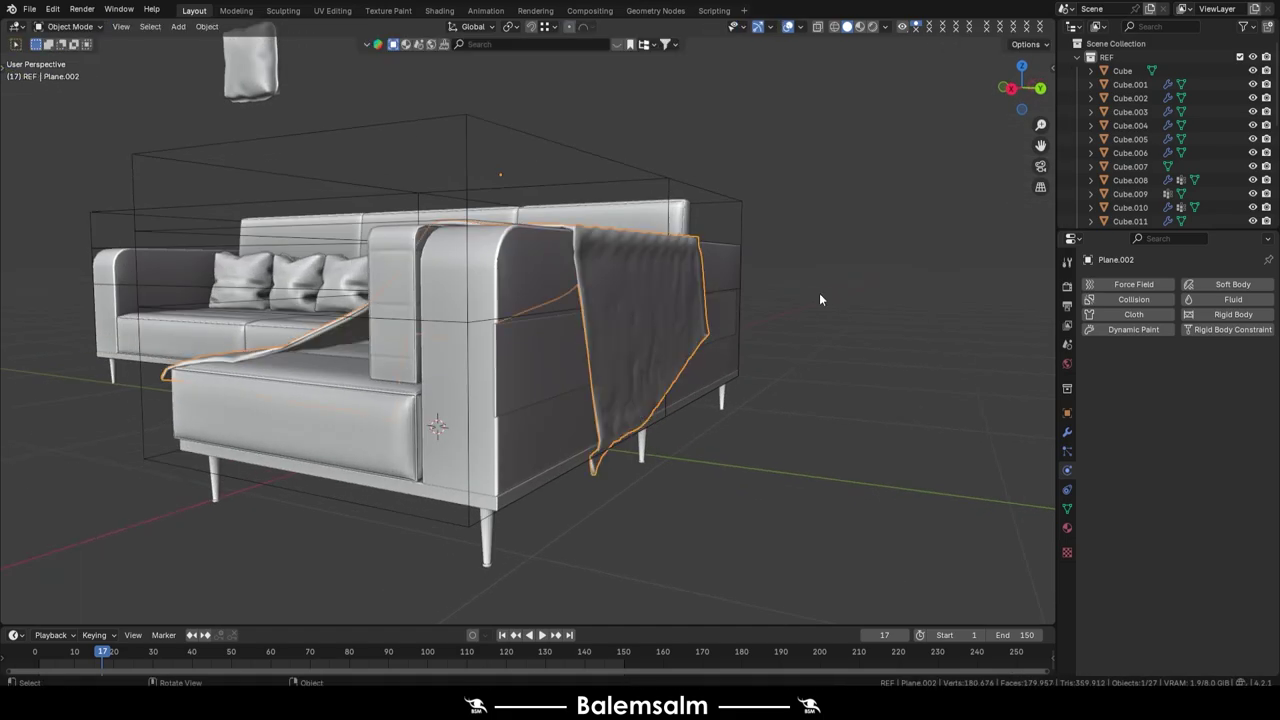
left_click(1067, 432)
left_click(1224, 289)
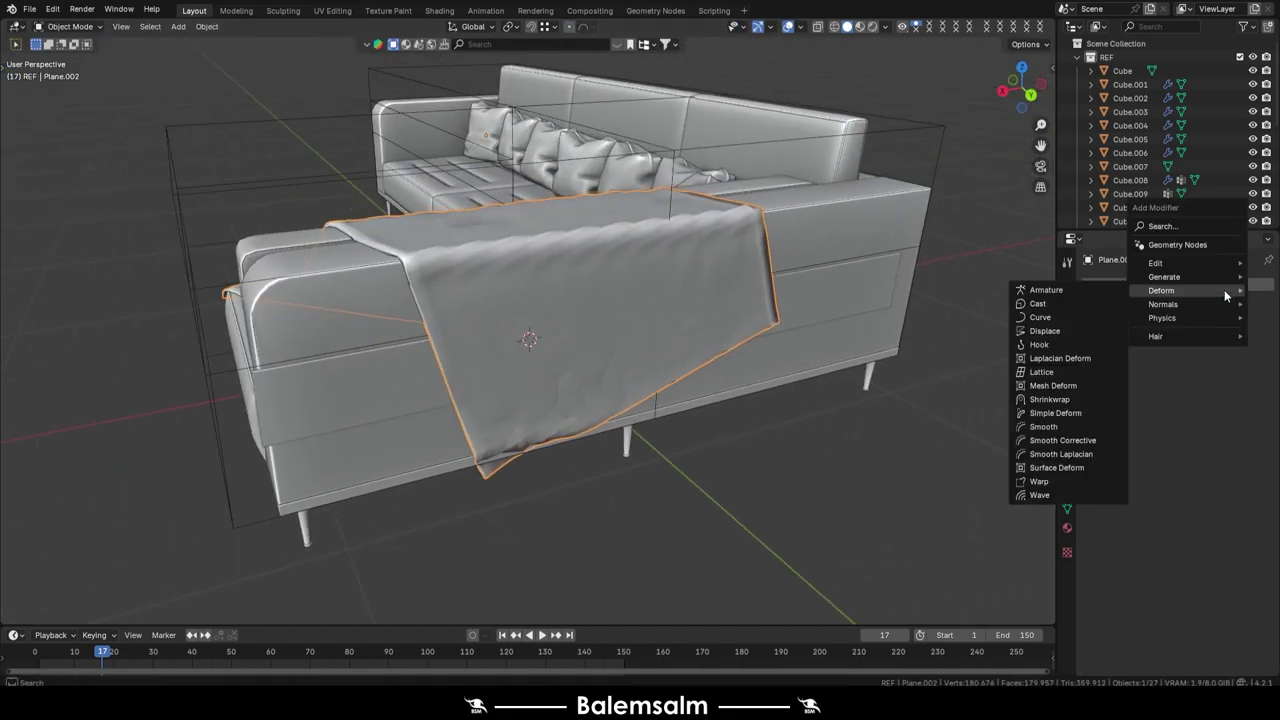
left_click(1045, 426)
left_click(1246, 338)
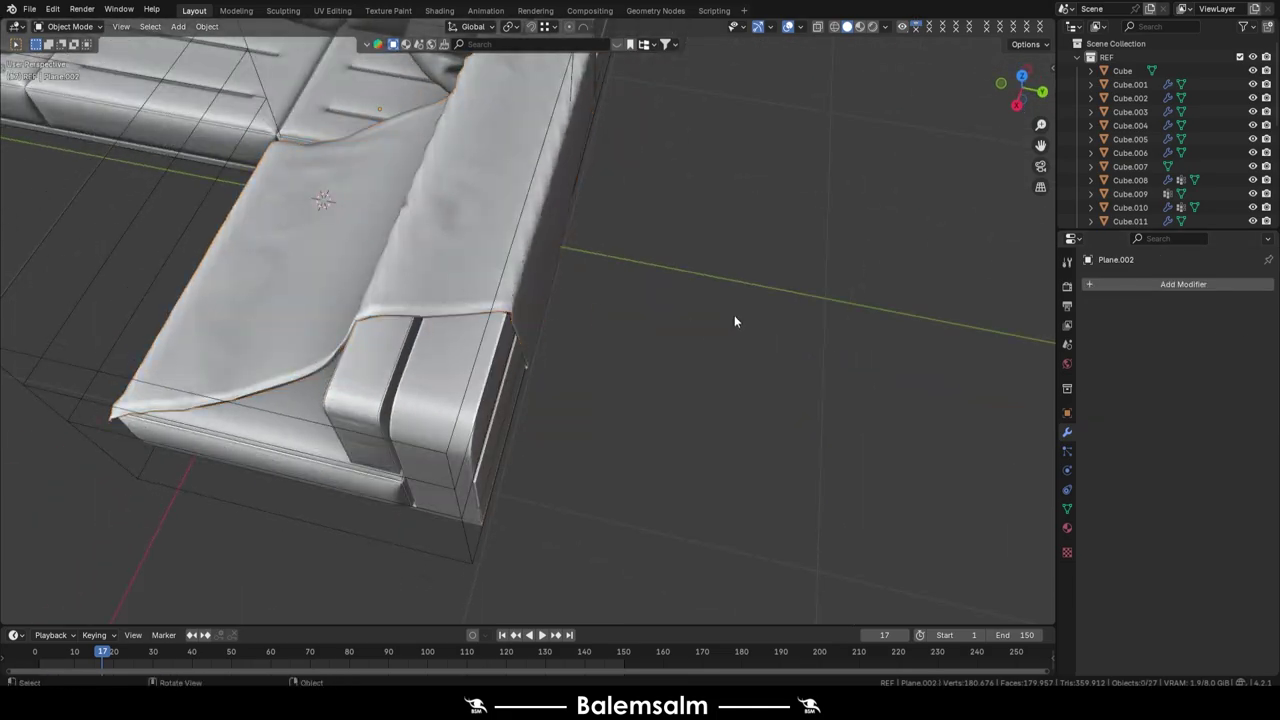
mouse_move(734, 320)
middle_mouse_down()
mouse_move(304, 296)
mouse_move(309, 312)
mouse_move(481, 287)
middle_mouse_up()
Show Face Orientation and assign the couch material 240918.couch.mat.008 to the cloth plane
left_click(797, 27)
left_click(722, 273)
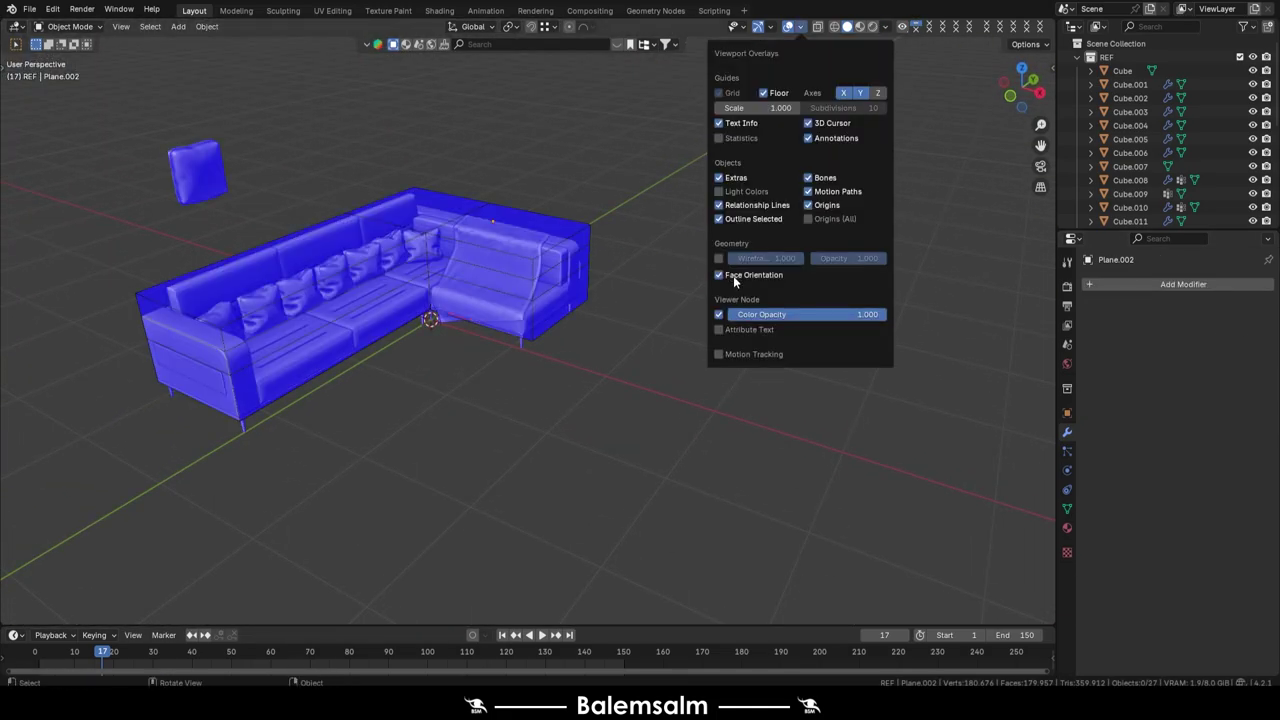
left_click(626, 294)
left_click(1091, 342)
left_click(1230, 363)
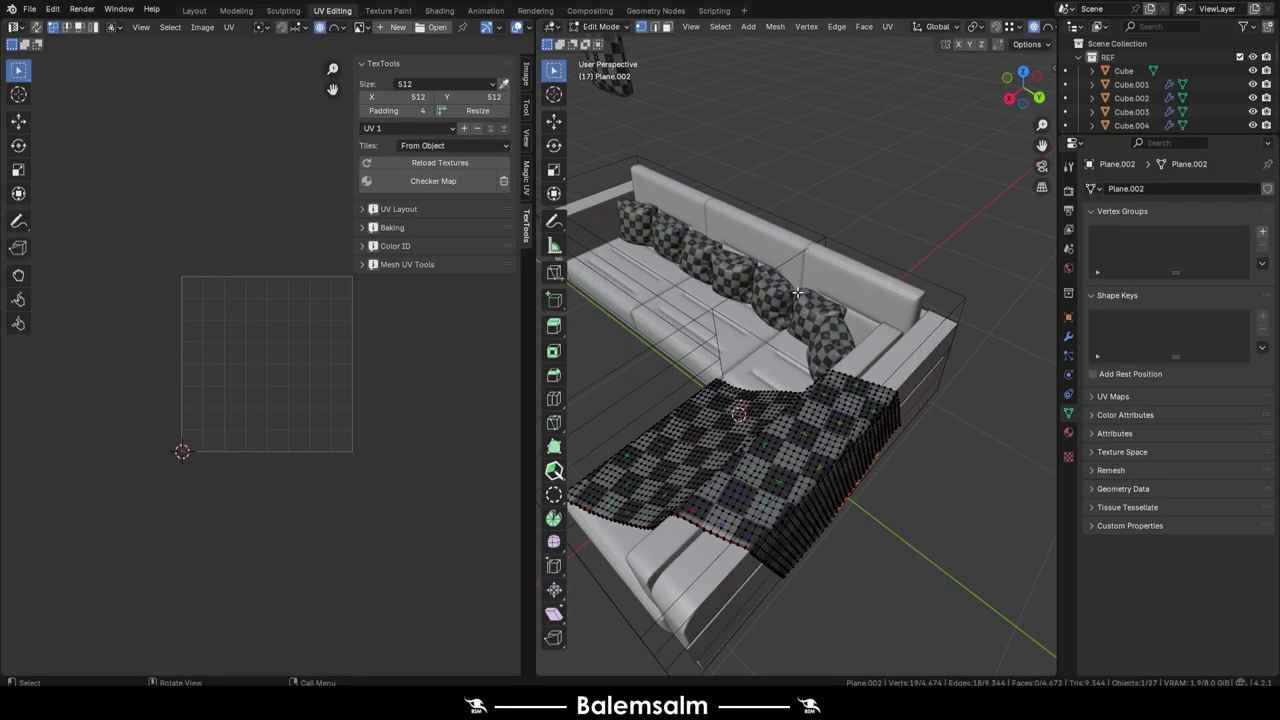
Select all of the cloth plane and unwrap its UVs
key("a")
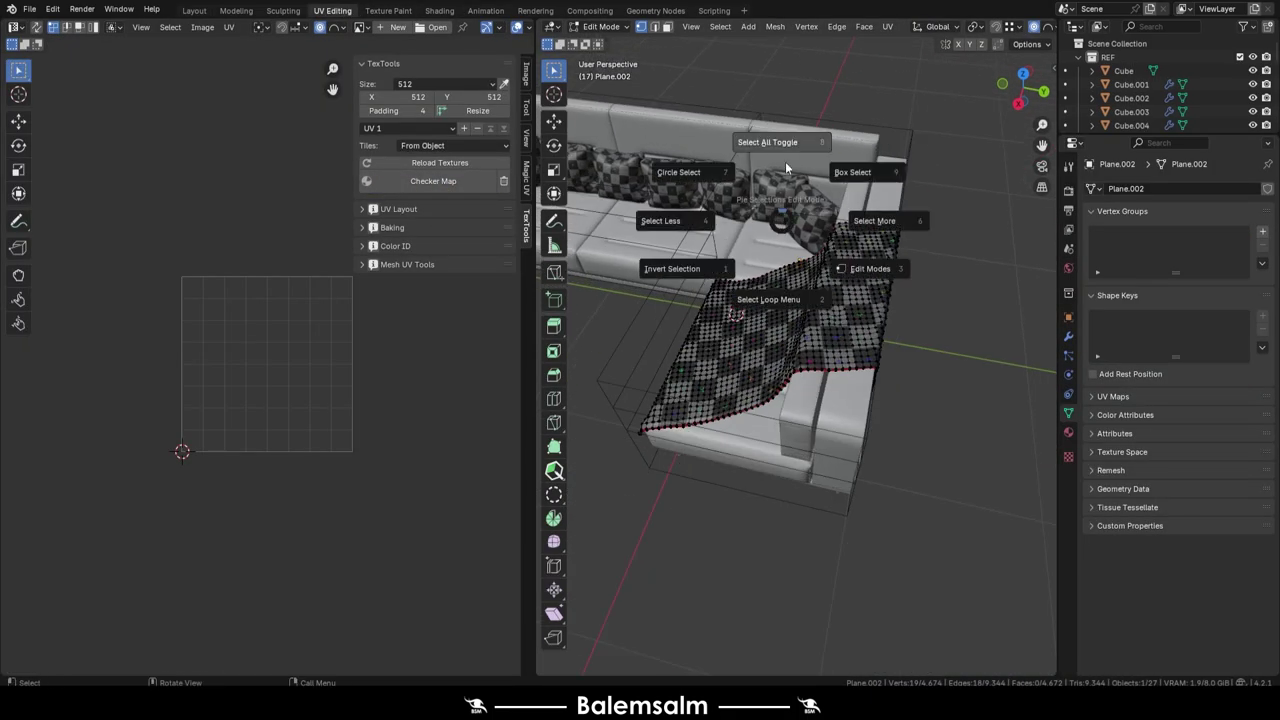
key("u")
left_click(808, 232)
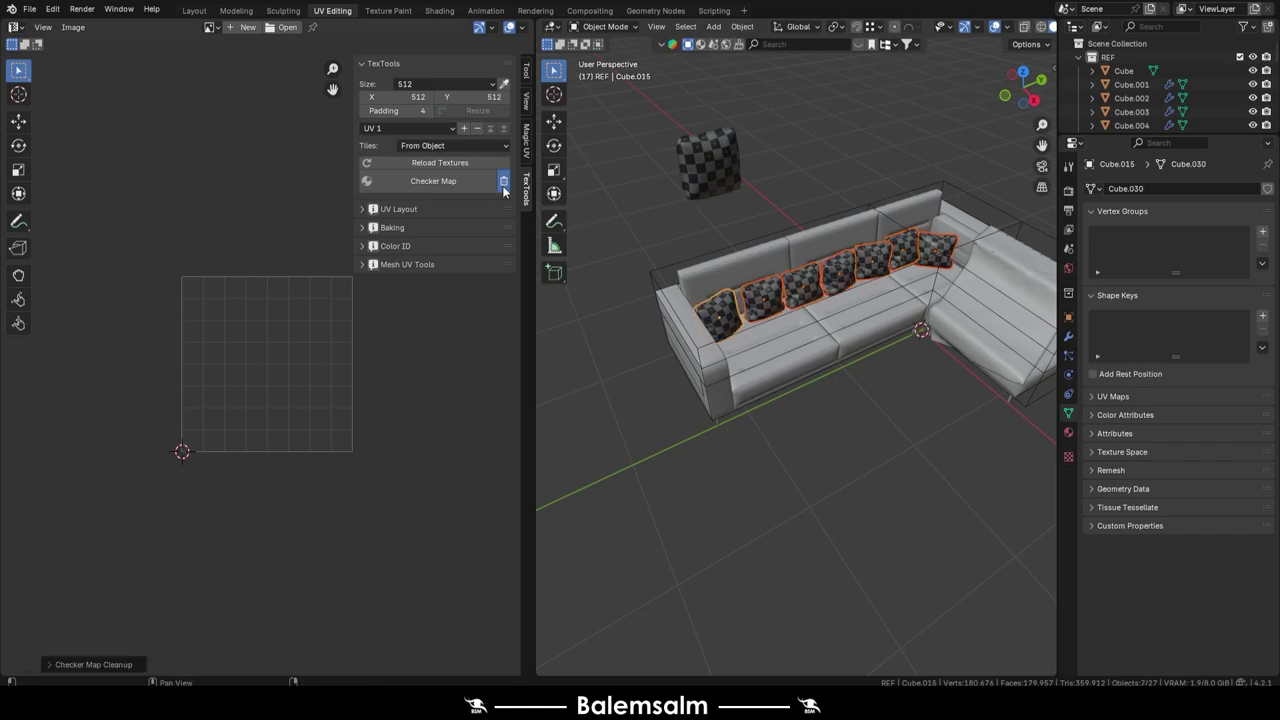
Remove the TT_checker_512x512_UV_GRID material slot from the first two pillows
scroll(787, 302, "up", 2)
left_click(1068, 336)
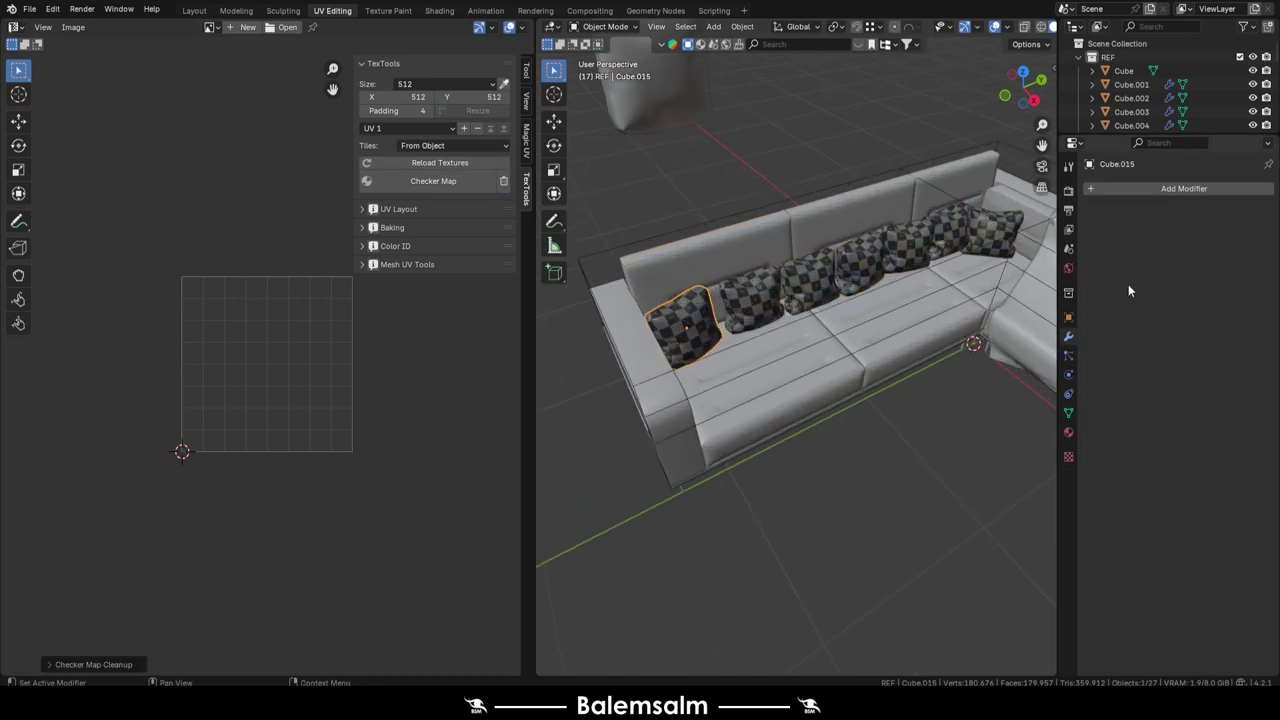
left_click(1068, 432)
left_click(1160, 205)
left_click(1268, 207)
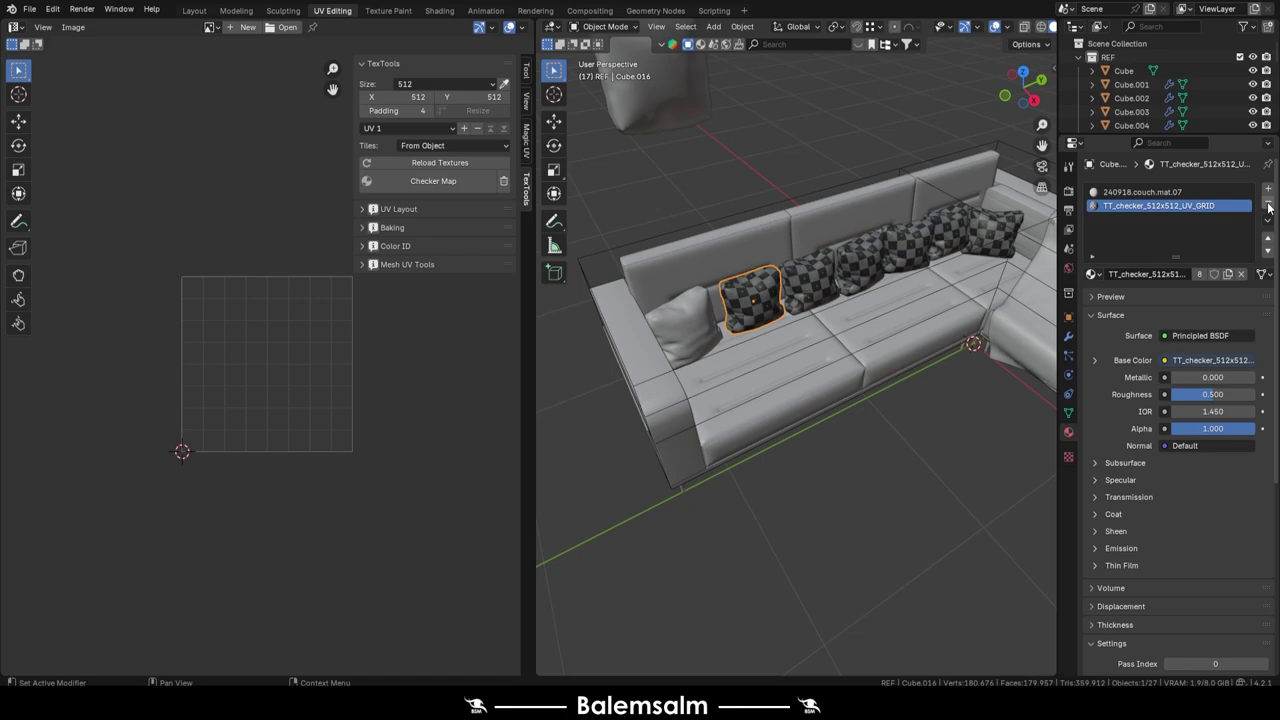
left_click(1160, 205)
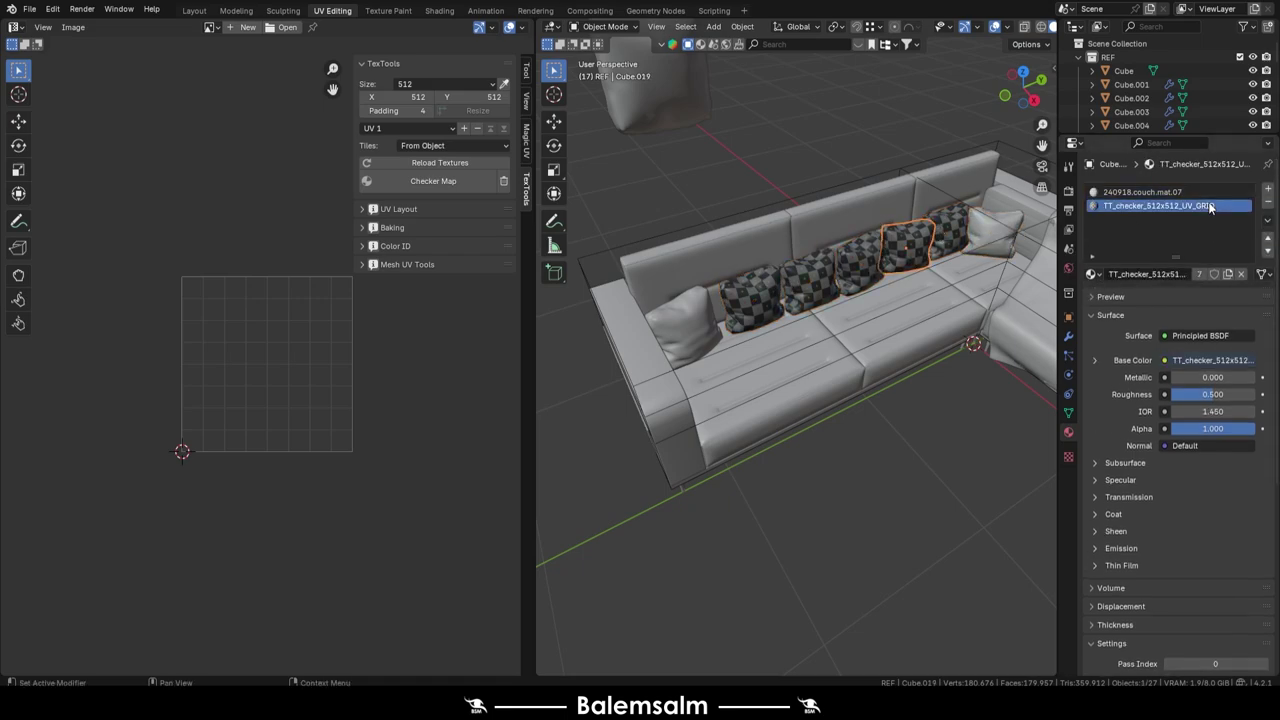
left_click(1268, 205)
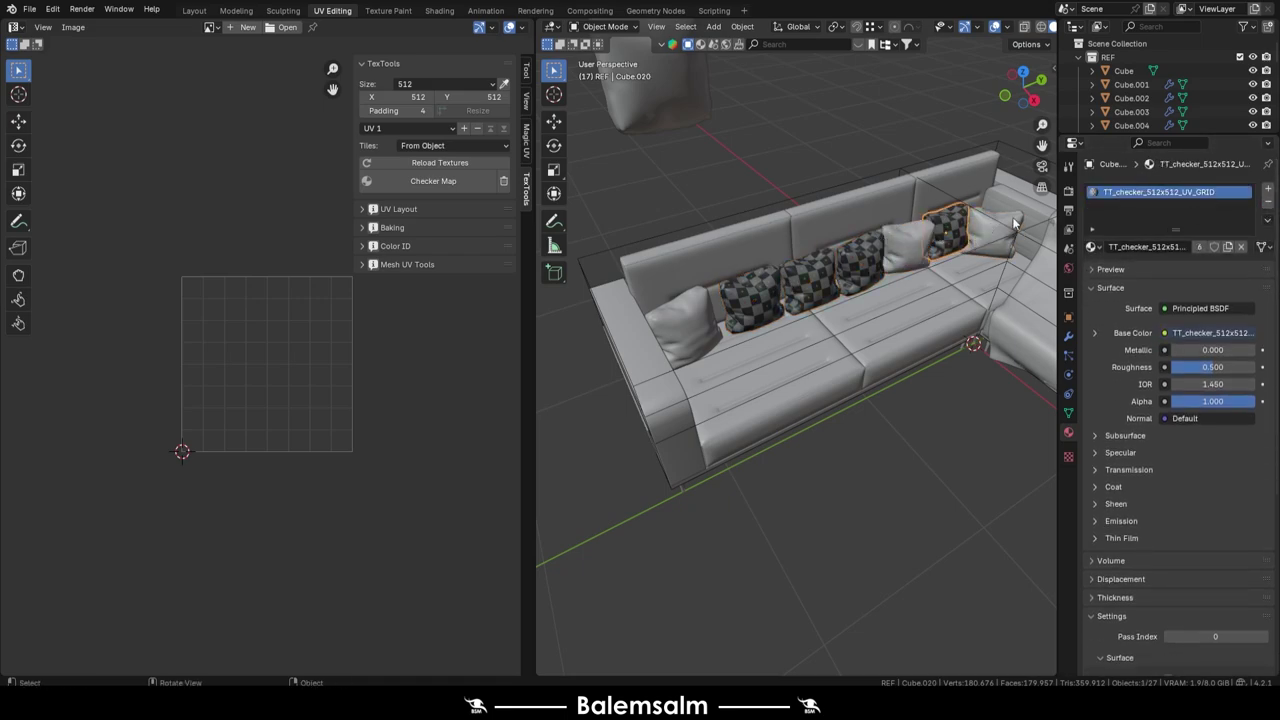
Remove the checker material slot from the remaining three checker pillows
left_click(1224, 208)
left_click(1268, 205)
left_click(821, 273)
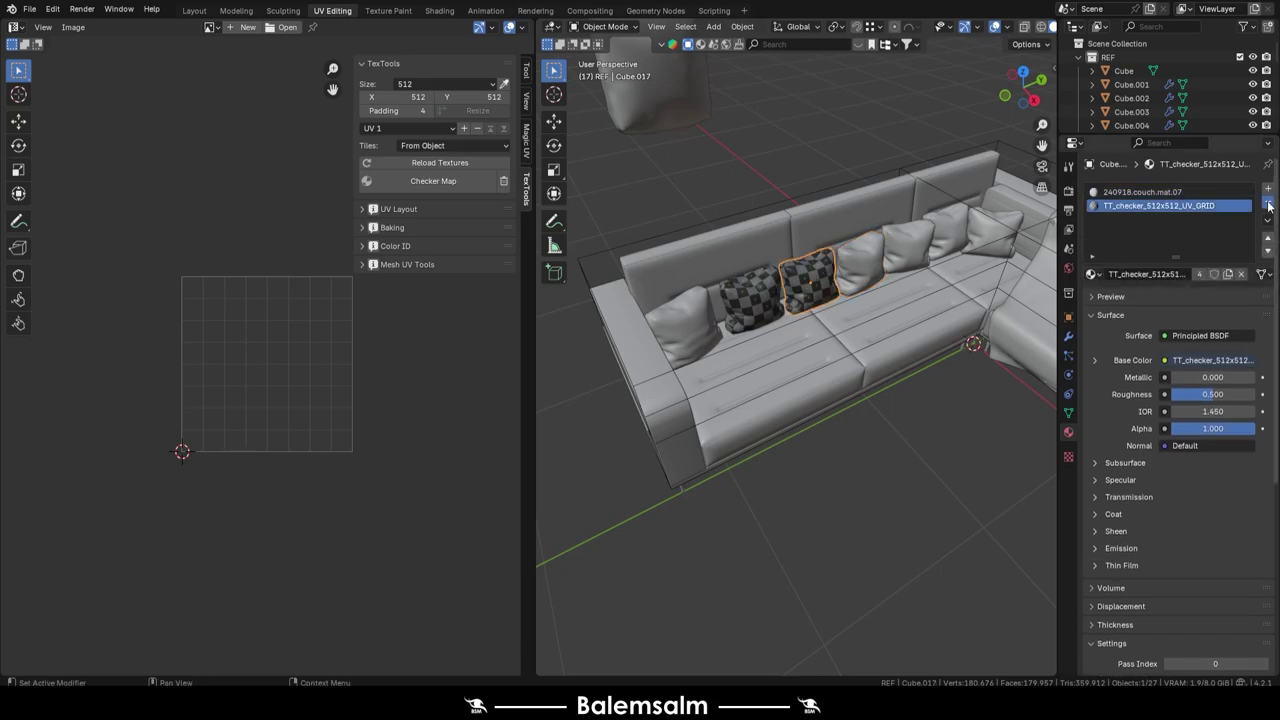
left_click(1268, 205)
left_click(750, 290)
left_click(1268, 205)
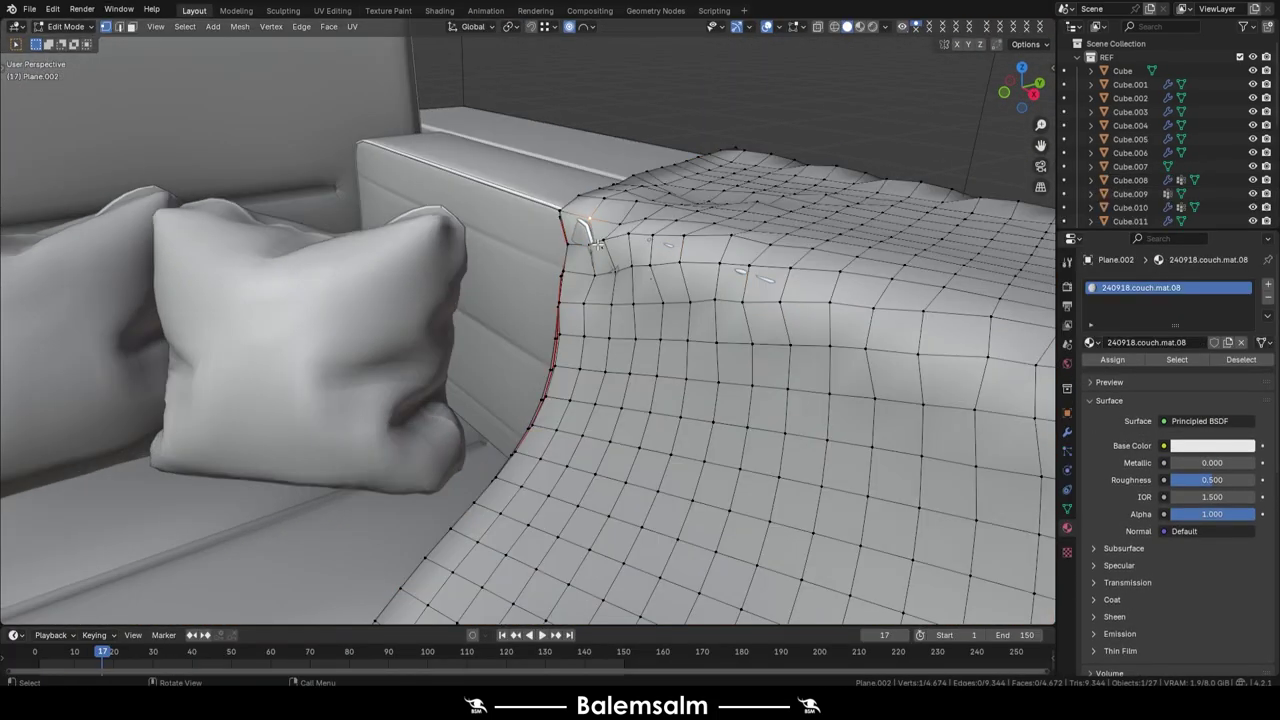
Pull the throw's edge vertices down 4.2168 cm along Z with proportional editing
key("g")
key("z")
left_click(740, 265)
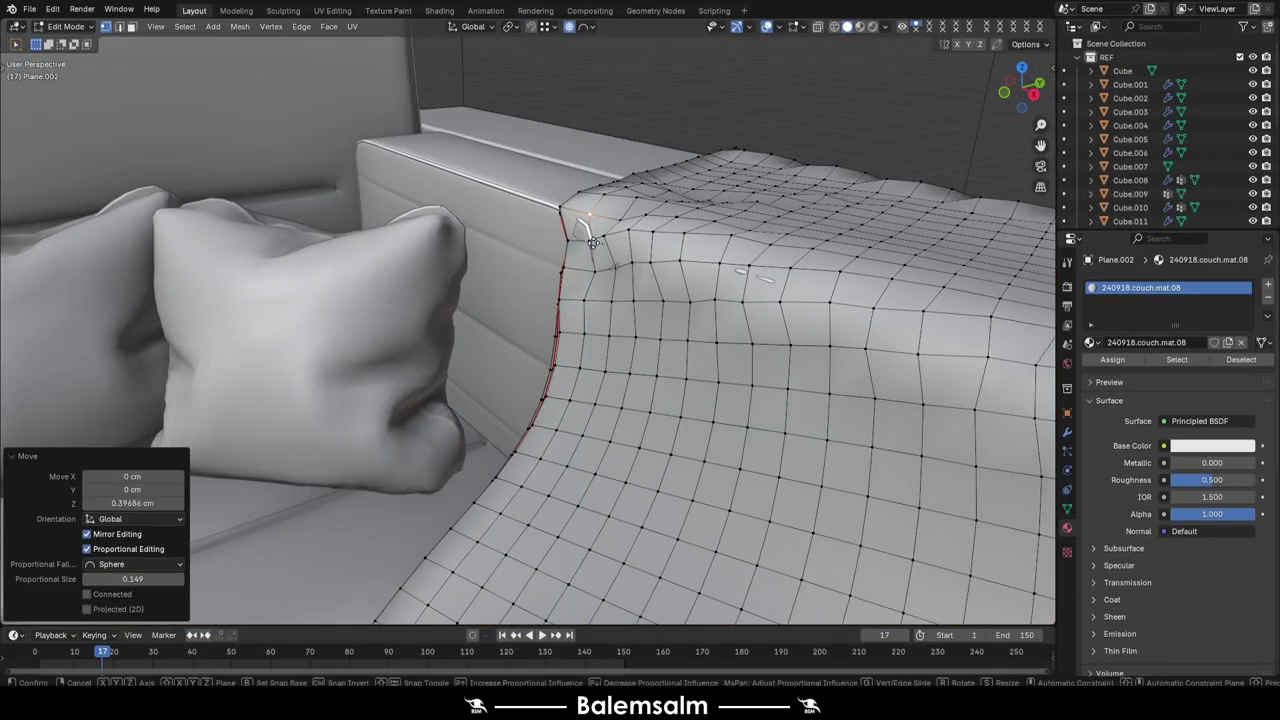
key("g")
key("z")
left_click(740, 265)
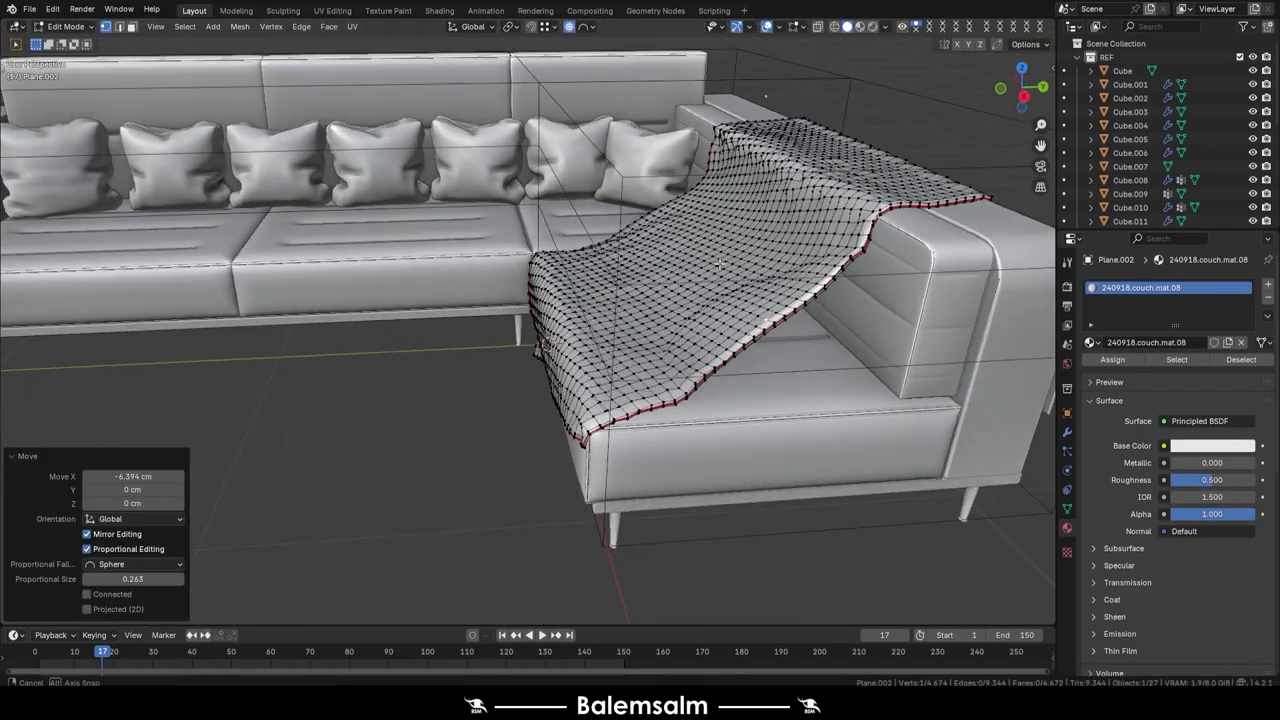
key("g")
key("z")
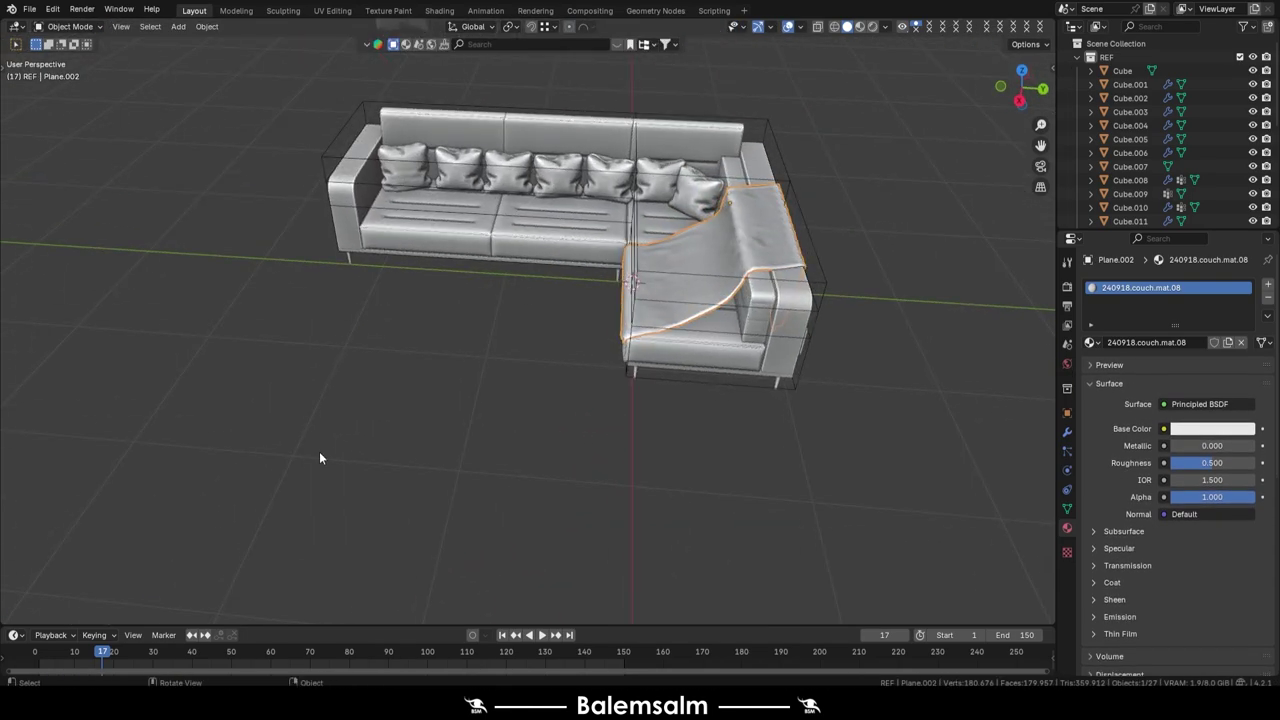
mouse_move(319, 451)
middle_mouse_down()
mouse_move(585, 255)
mouse_move(528, 272)
middle_mouse_up()
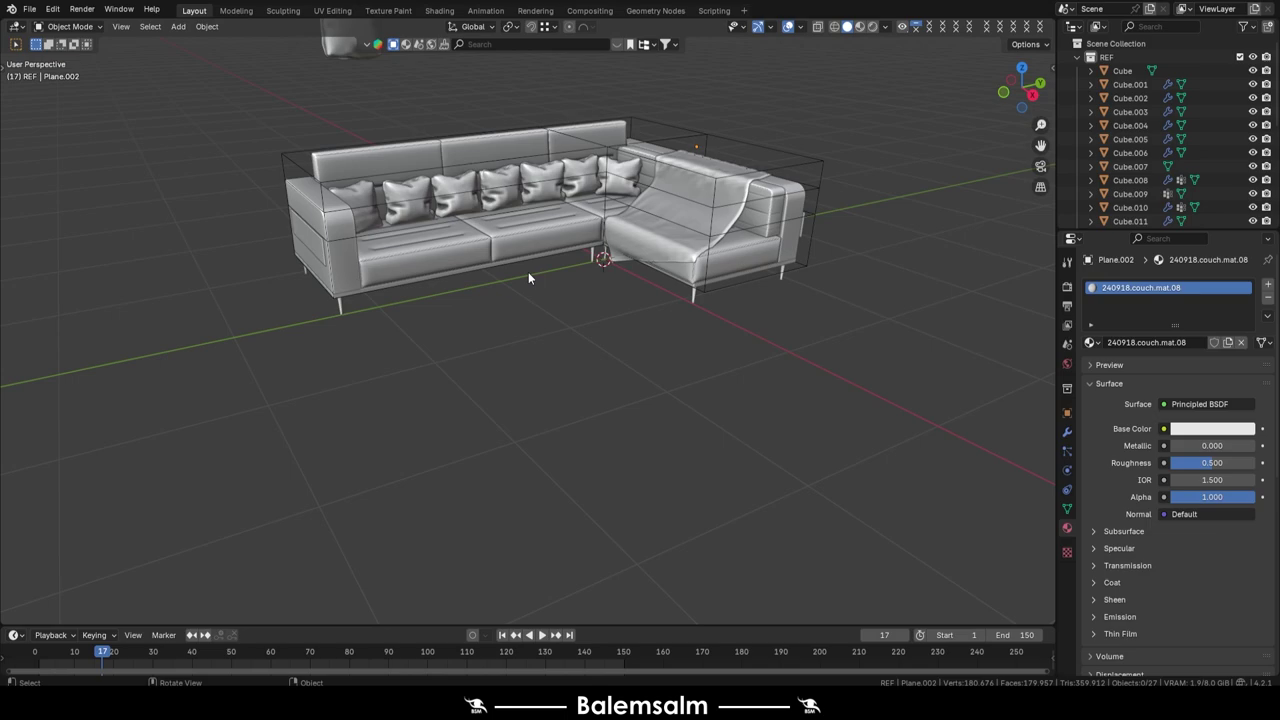
scroll(353, 239, "up", 3)
Add a cylinder, rotate it 90° on X and shrink it to a tiny knob
key("shift+a")
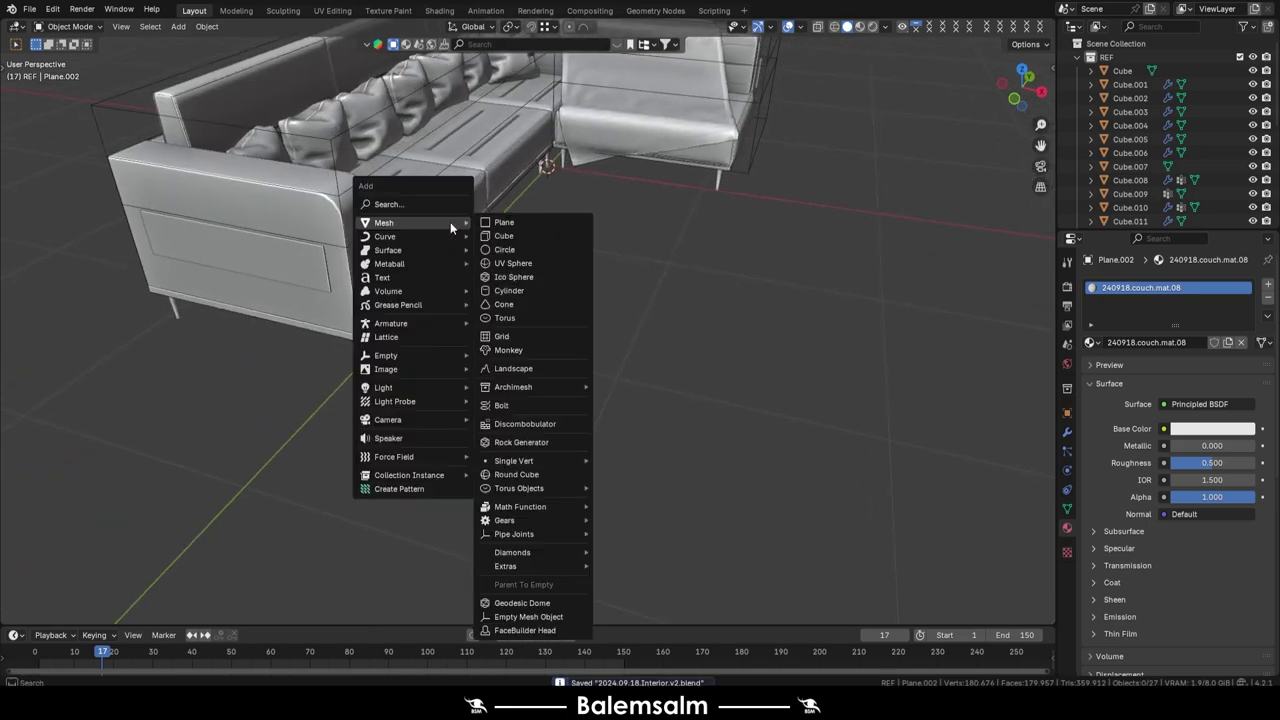
left_click(494, 281)
scroll(494, 281, "down", 3)
type("rx90")
key("Return")
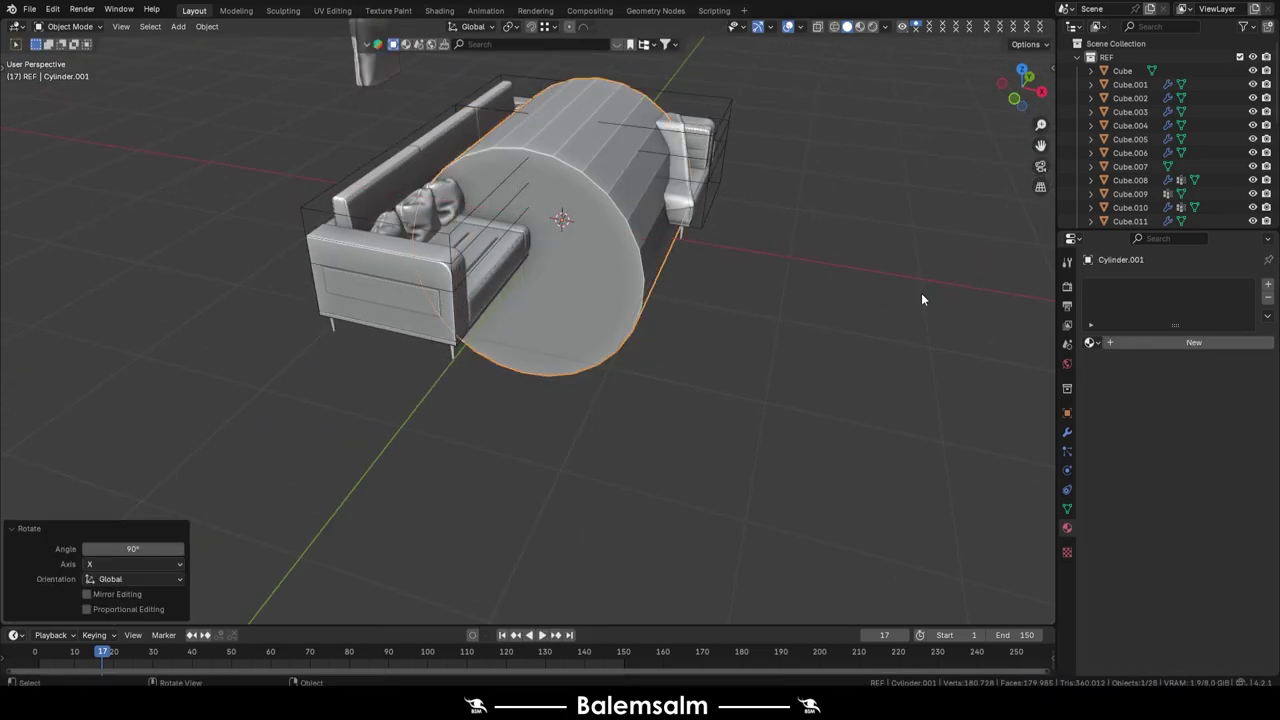
key("Tab")
key("s")
left_click(573, 247)
Move the knob onto the armrest's side panel
key("shift+o")
left_click(497, 185)
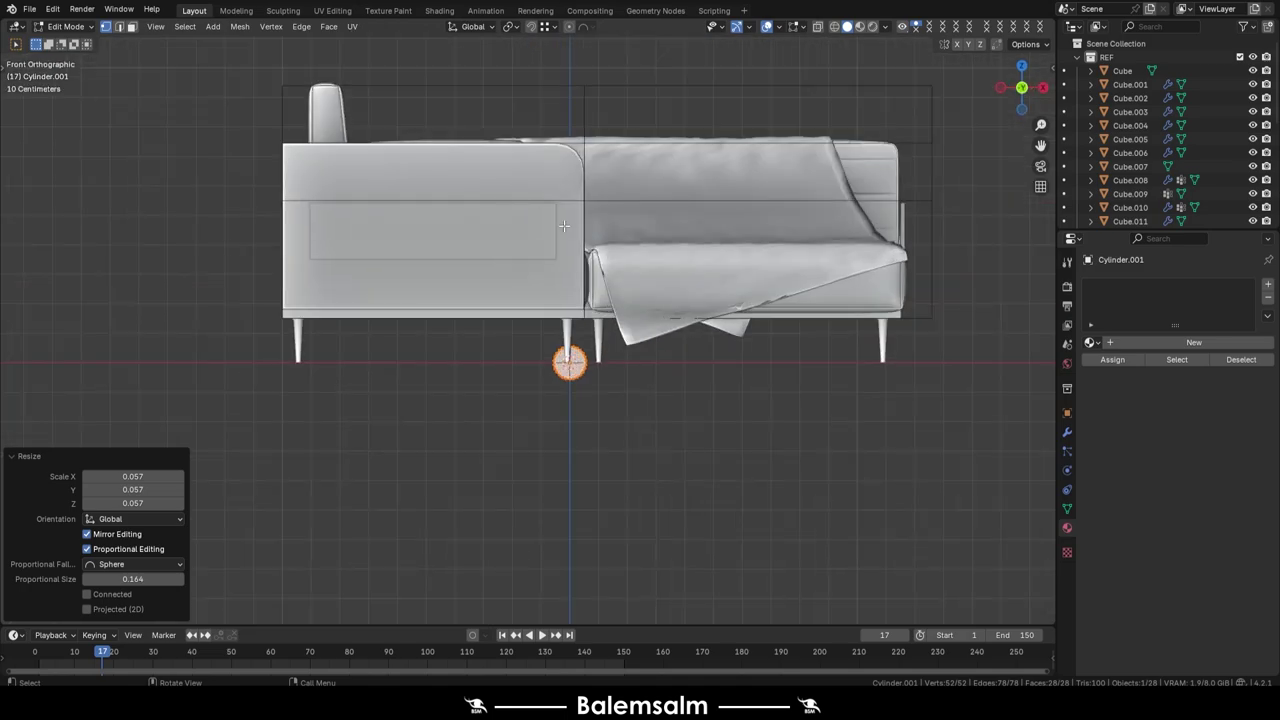
scroll(620, 300, "up", 3)
key("Tab")
scroll(649, 216, "down", 1)
key("g")
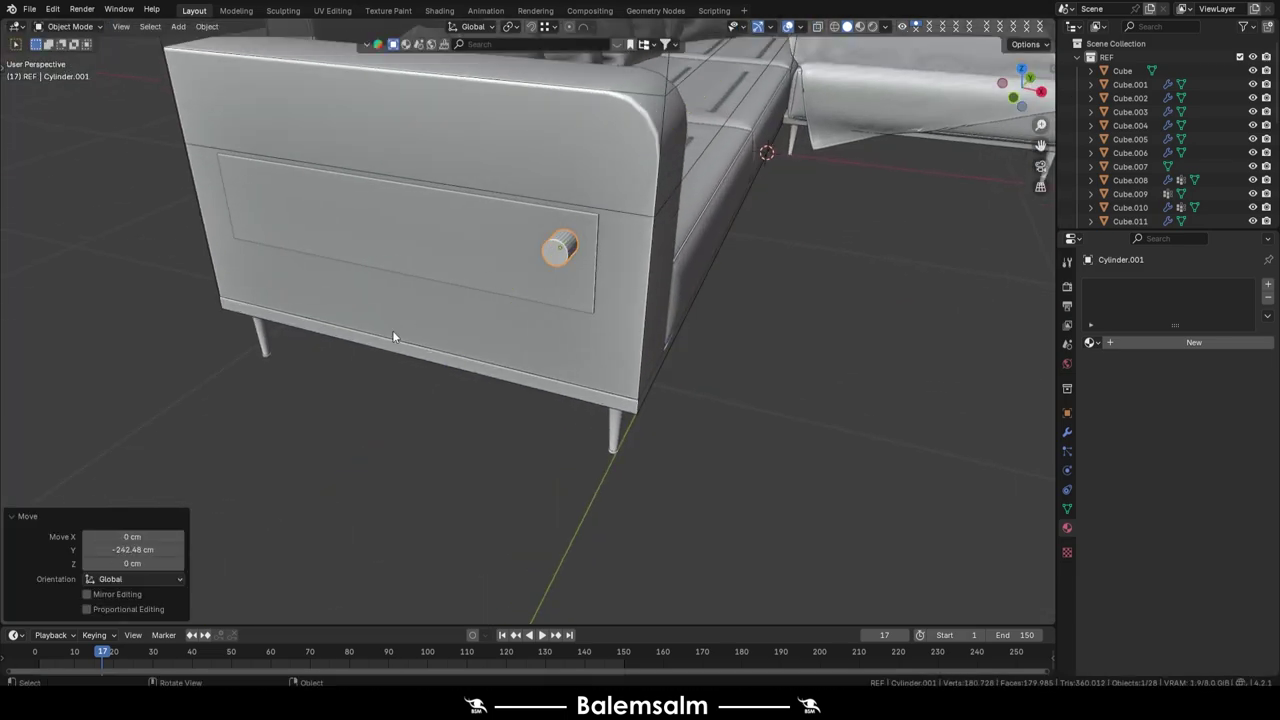
key("Tab")
key("ctrl+z")
key("ctrl+z")
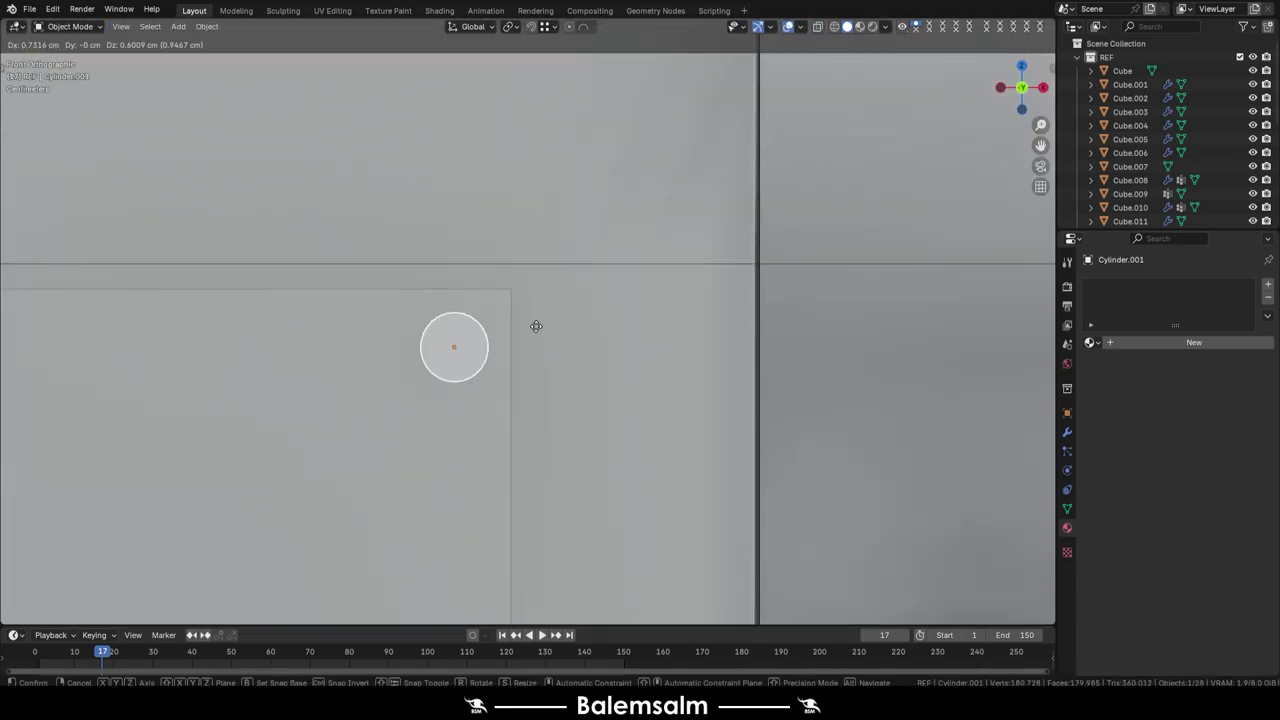
key("ctrl+z")
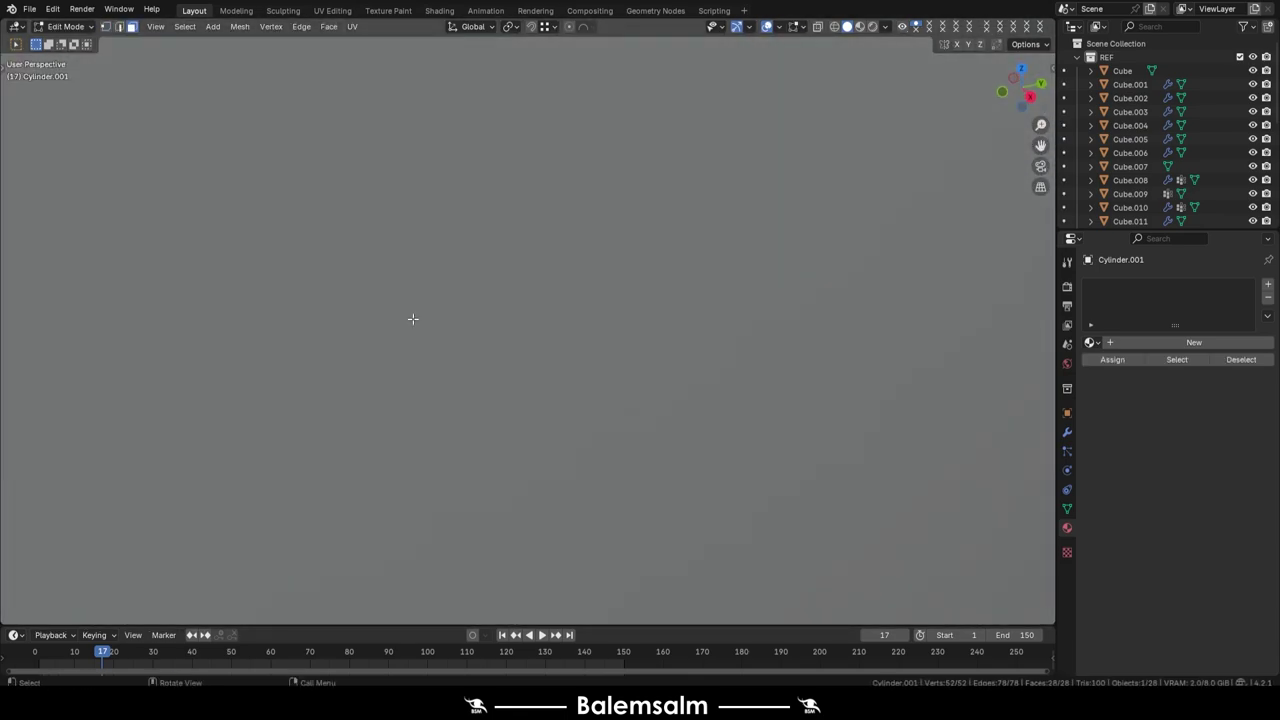
Remove the knob's back face and adjust its depth on the panel
key("Tab")
key("x")
key("Escape")
key("ctrl+z")
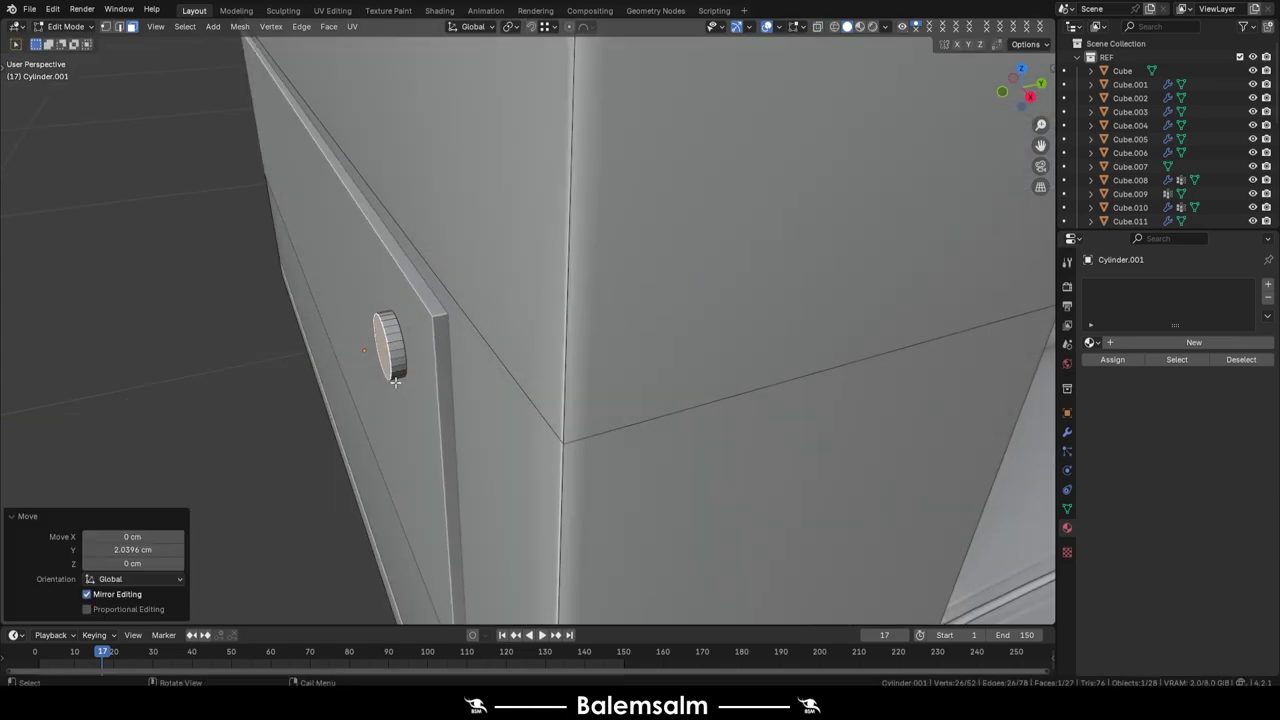
key("ctrl+z")
Grid-fill the knob's open side and apply Shade Auto Smooth
key("Tab")
mouse_move(529, 314)
middle_mouse_down()
mouse_move(740, 334)
mouse_move(614, 214)
middle_mouse_up()
key("ctrl+f")
left_click(553, 355)
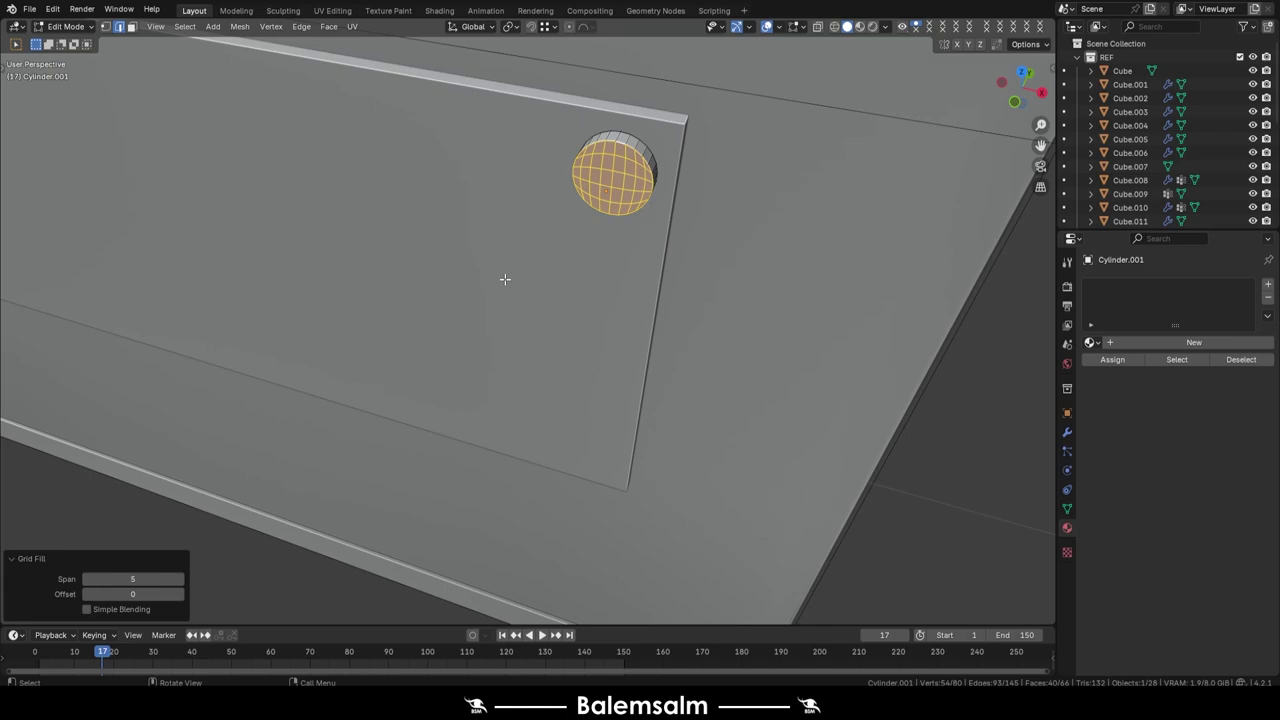
key("Tab")
right_click(516, 201)
left_click(470, 209)
left_click(1200, 315)
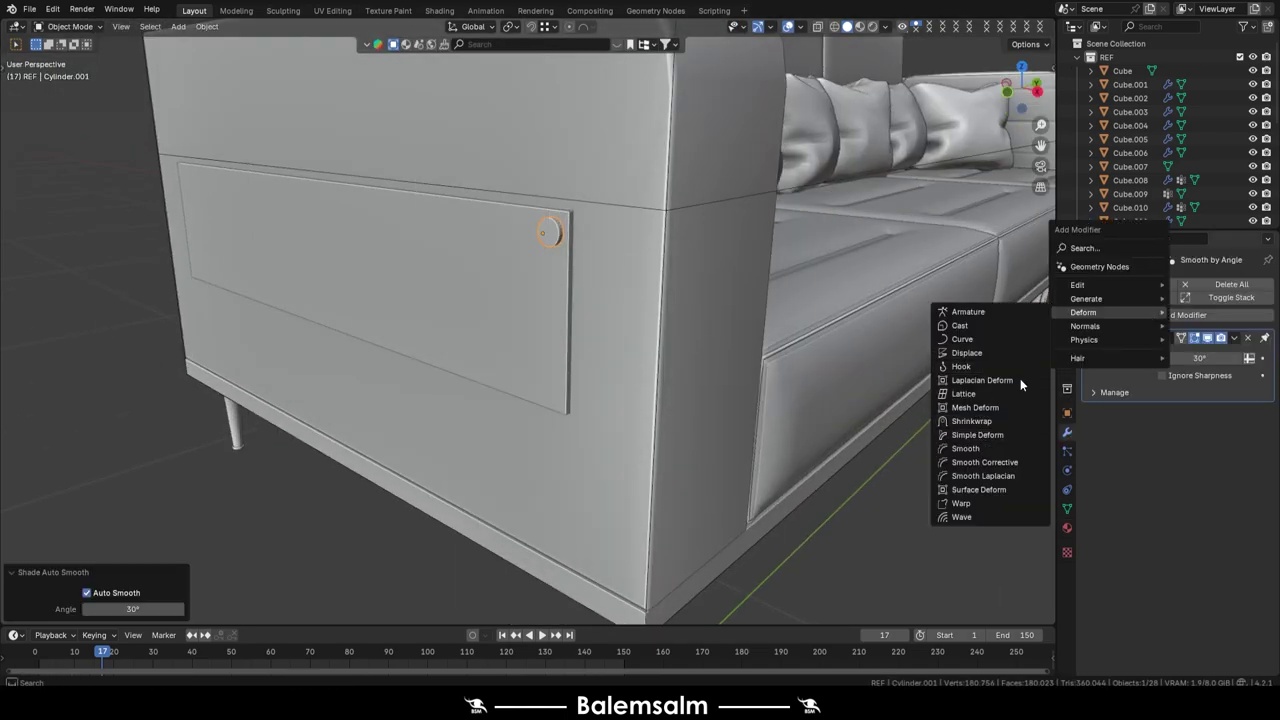
Add a Mirror modifier to the knob, reset its origin, and enable Y mirroring
left_click(962, 394)
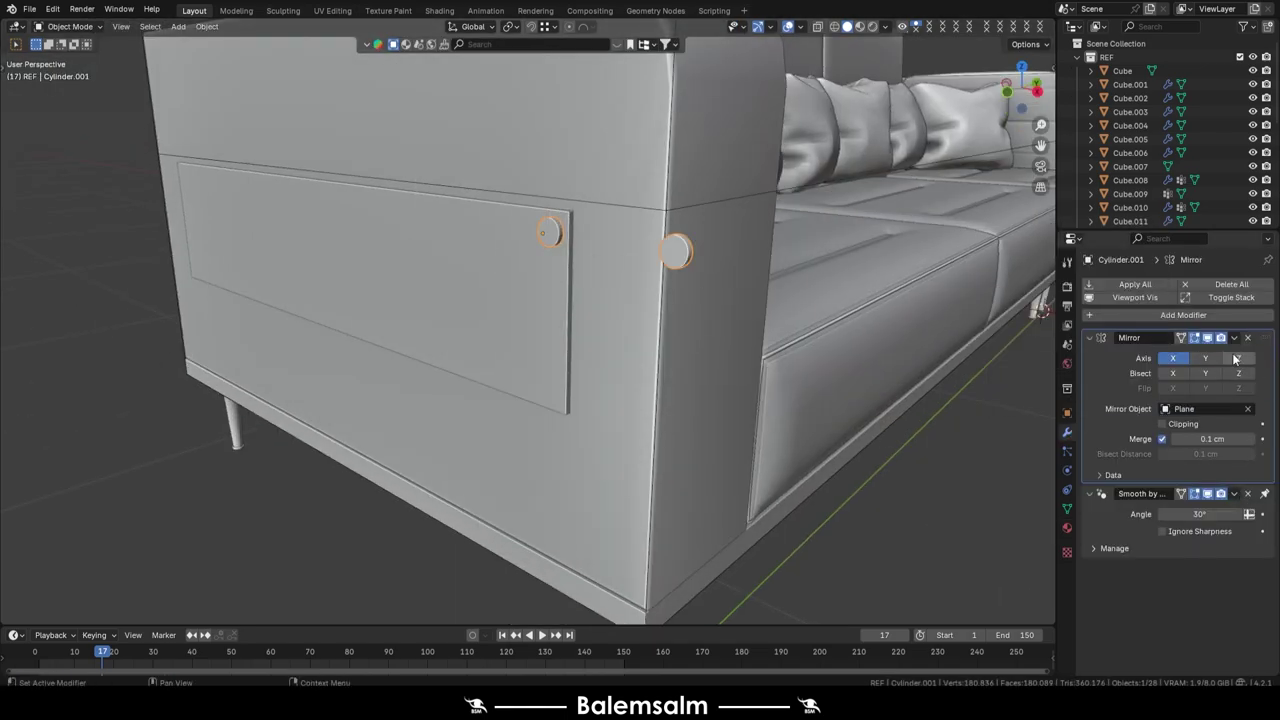
right_click(544, 300)
left_click(716, 390)
left_click(1205, 358)
mouse_move(860, 420)
middle_mouse_down()
mouse_move(932, 437)
mouse_move(794, 356)
middle_mouse_up()
scroll(217, 332, "down", 3)
Duplicate the knob along Y and select all of the copy's geometry
key("shift+d")
key("y")
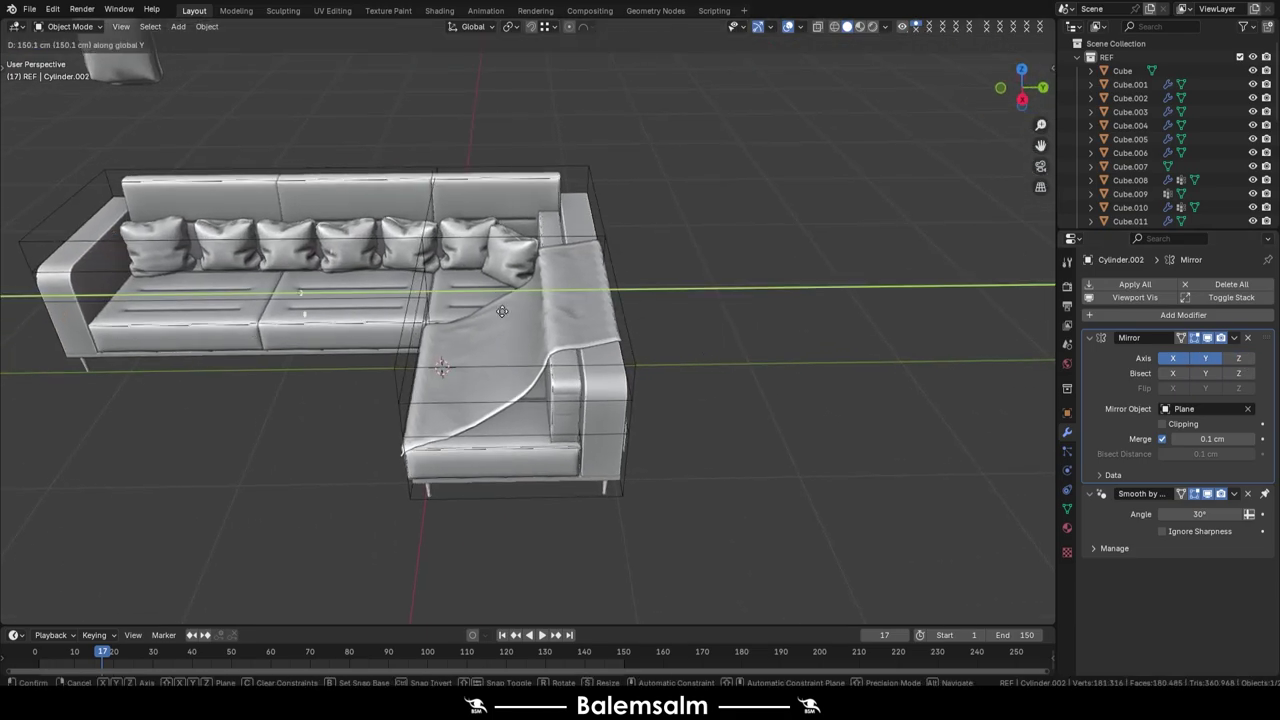
left_click(502, 311)
key("KP_Decimal")
key("Tab")
key("a")
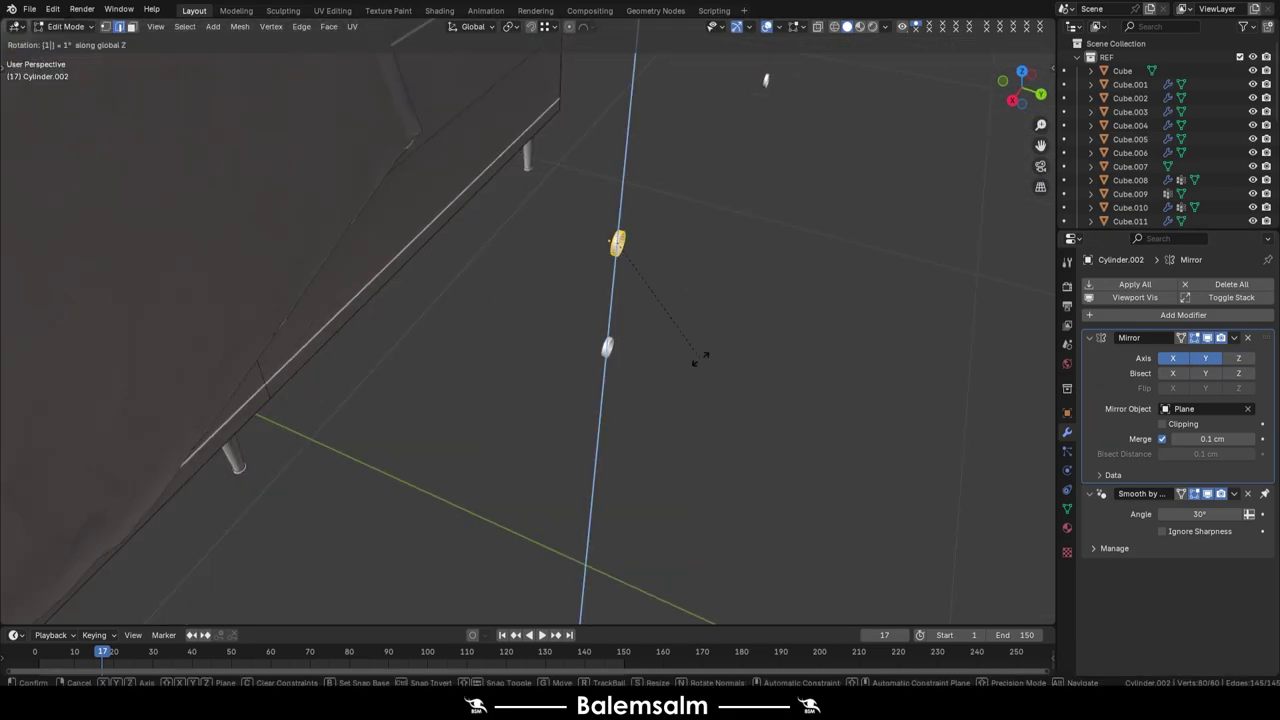
key("Return")
scroll(606, 217, "down", 3)
key("Tab")
Reset the knob copy's origin and slide it along Y into position
right_click(580, 91)
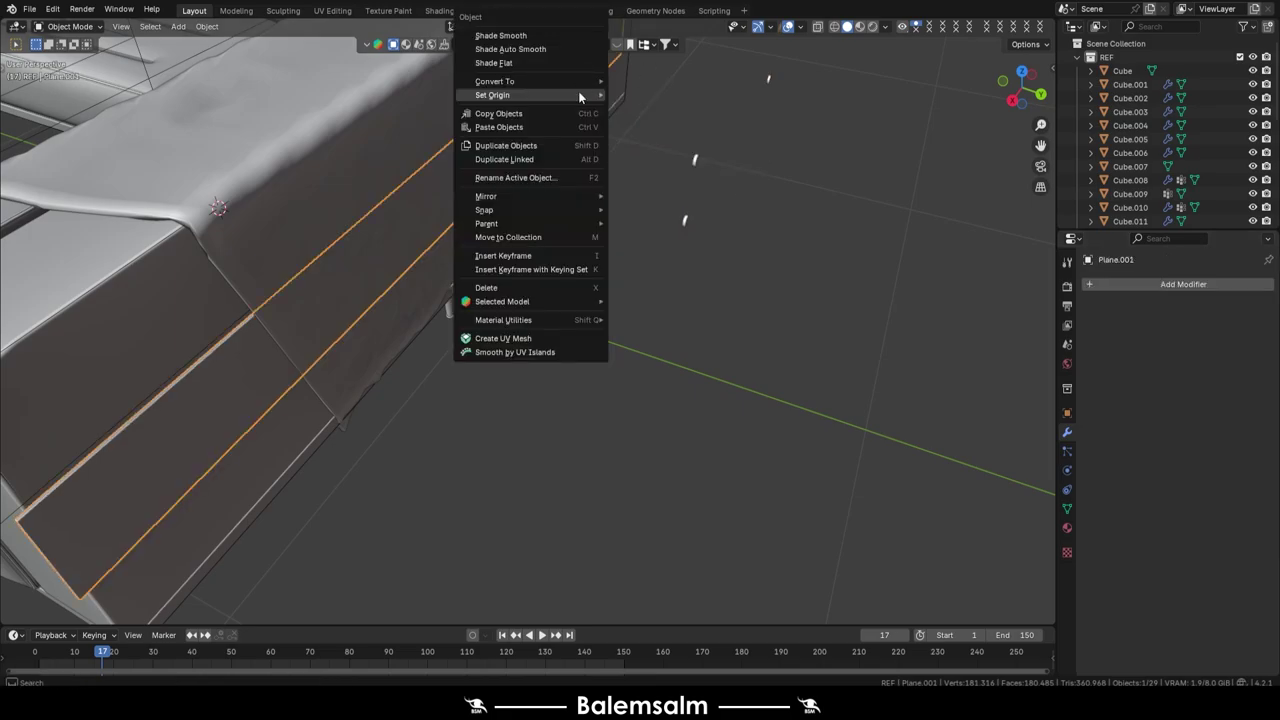
left_click(682, 141)
key("g")
key("y")
left_click(410, 407)
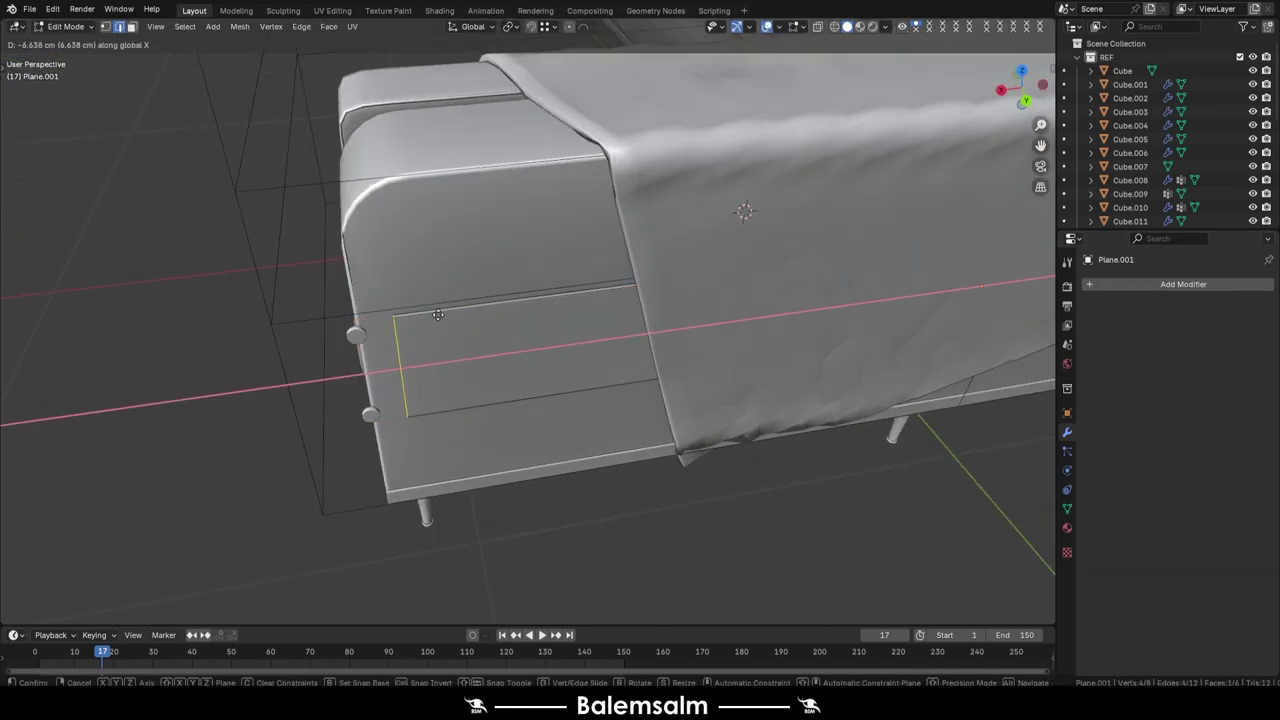
left_click(438, 314)
key("Tab")
left_click(356, 335)
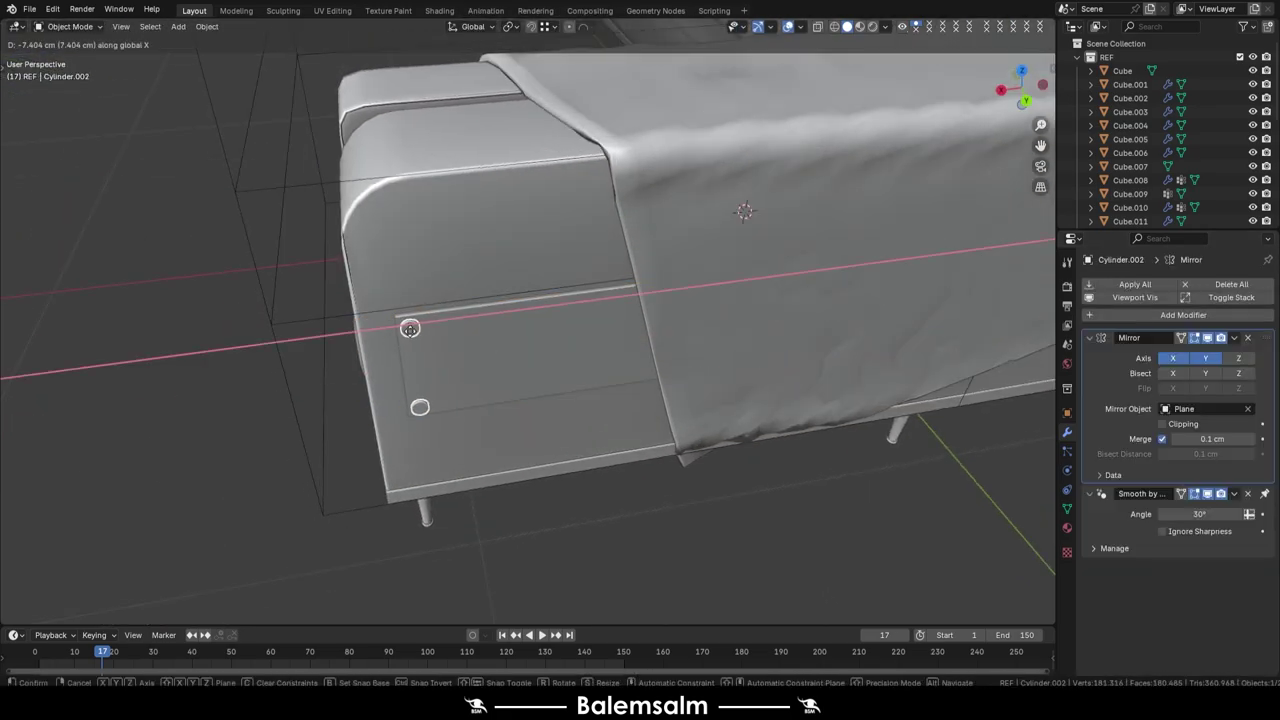
left_click(410, 328)
middle_click_drag(476, 264, 814, 295)
Set the mirror plane's and sofa body's origins to their geometry
right_click(600, 288)
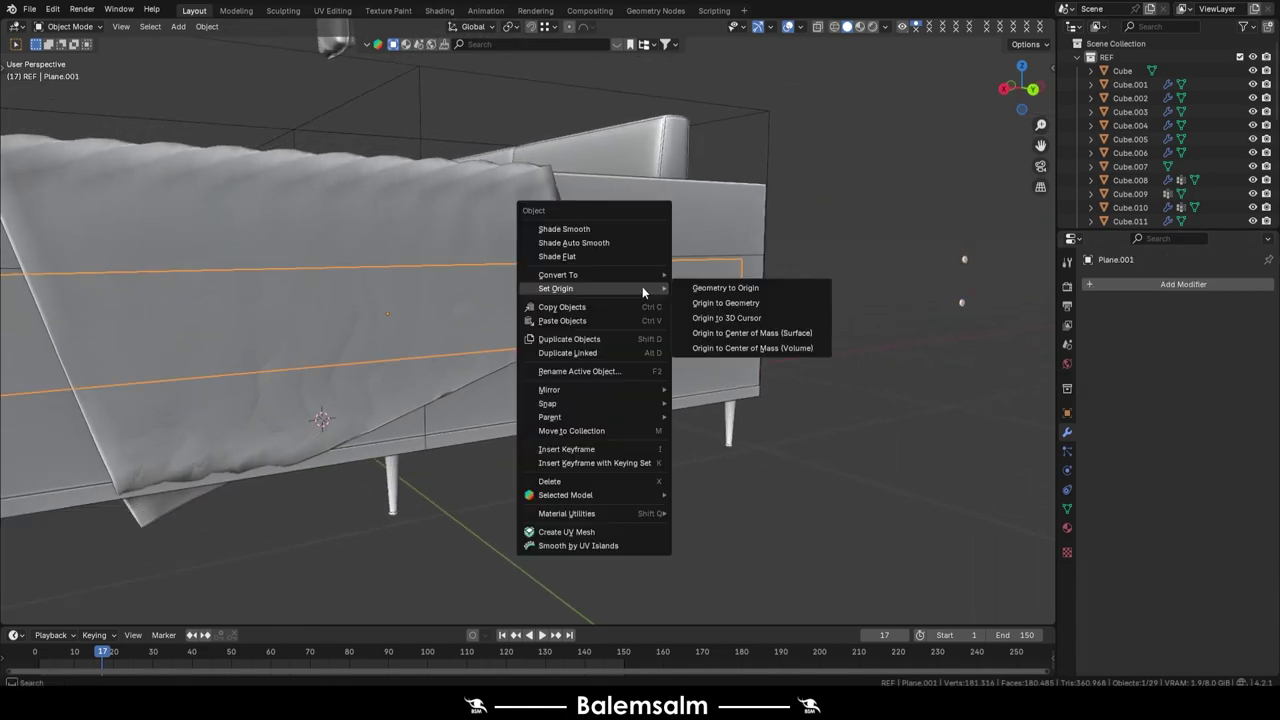
left_click(752, 333)
scroll(729, 300, "down", 4)
left_click(732, 330)
mouse_move(732, 330)
middle_mouse_down()
mouse_move(497, 330)
mouse_move(523, 328)
middle_mouse_up()
left_click(523, 328)
right_click(490, 317)
left_click(651, 317)
left_click(122, 288)
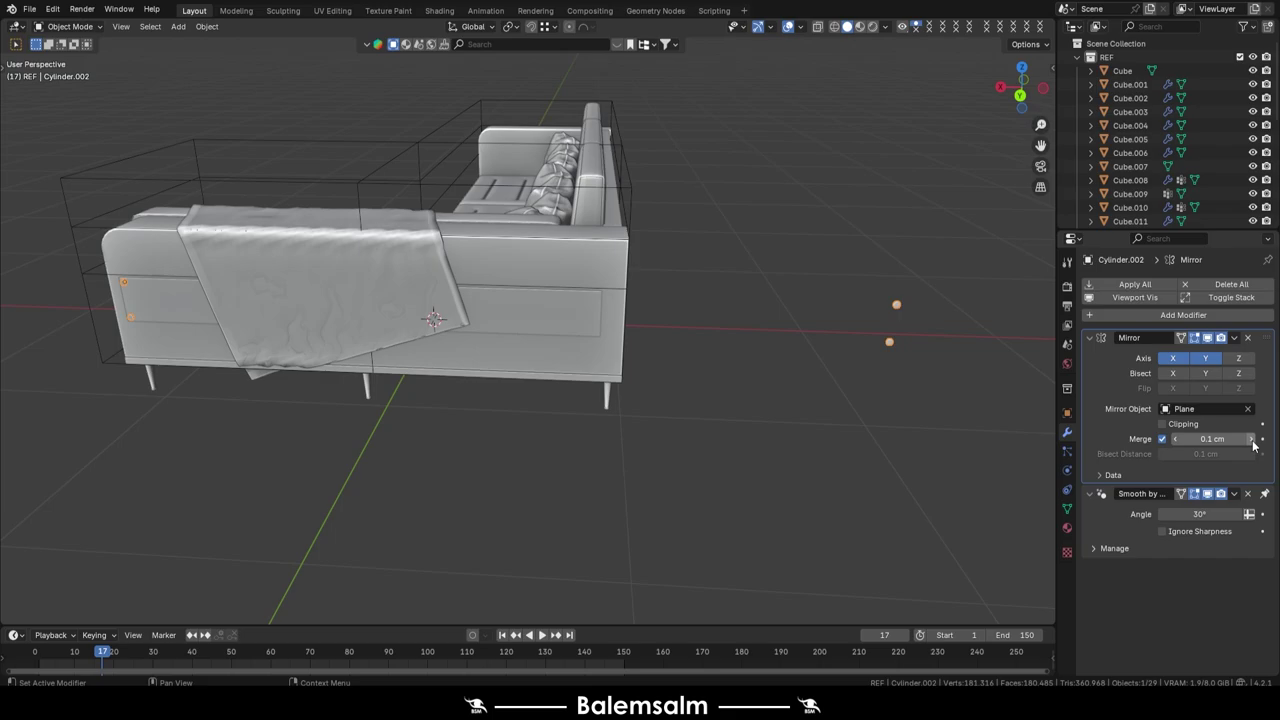
mouse_move(632, 335)
middle_mouse_down()
mouse_move(469, 297)
mouse_move(531, 344)
middle_mouse_up()
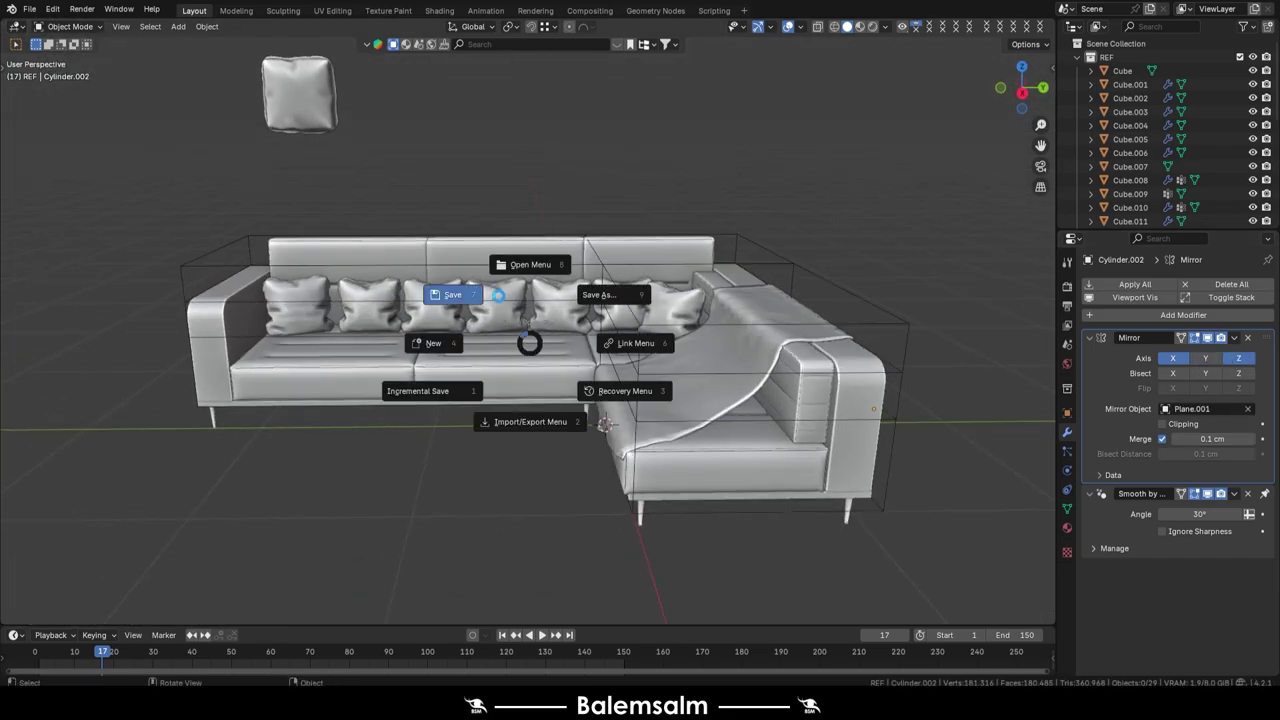
Delete the extra knob copy
key("Escape")
mouse_move(498, 296)
middle_mouse_down()
mouse_move(324, 366)
mouse_move(517, 379)
mouse_move(448, 310)
mouse_move(464, 197)
middle_mouse_up()
key("Delete")
scroll(464, 197, "up", 3)
Slide the loose pillow 102.12 cm along X beside the sofa
left_click(464, 197)
key("KP_7")
key("g")
key("x")
left_click(434, 304)
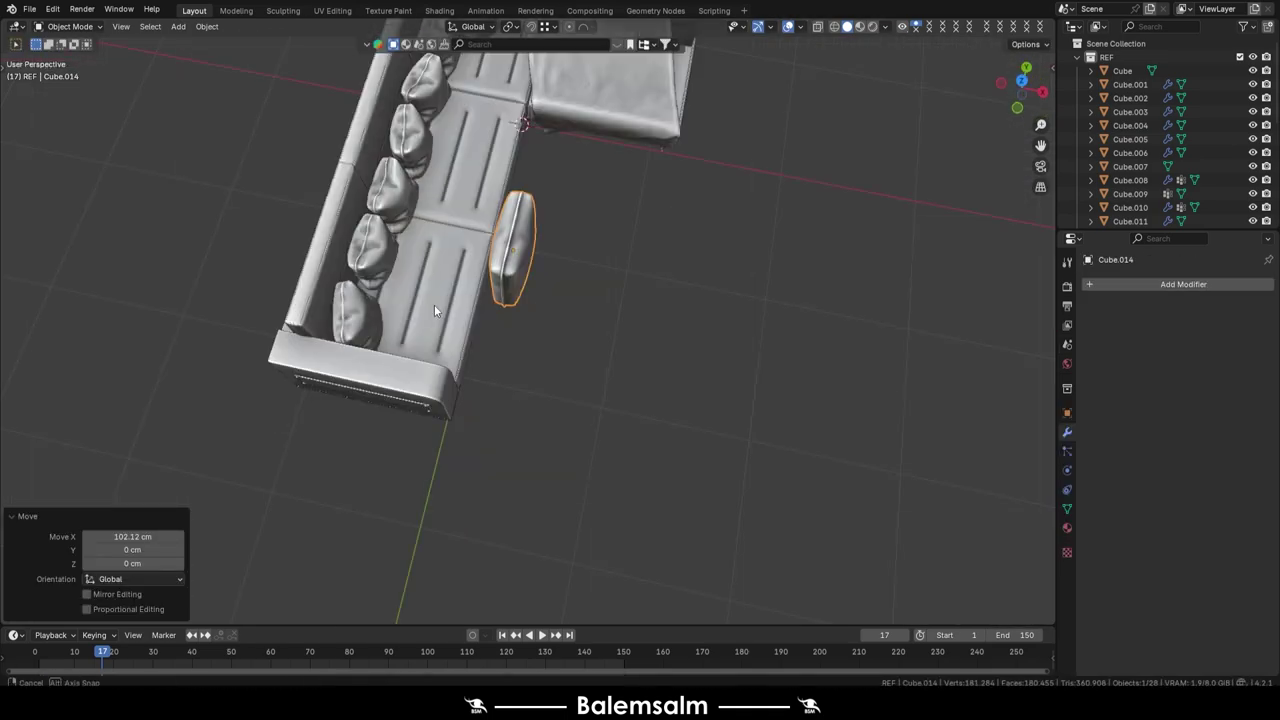
key("KP_1")
mouse_move(434, 304)
middle_mouse_down()
mouse_move(450, 415)
mouse_move(1042, 528)
middle_mouse_up()
left_click(450, 415)
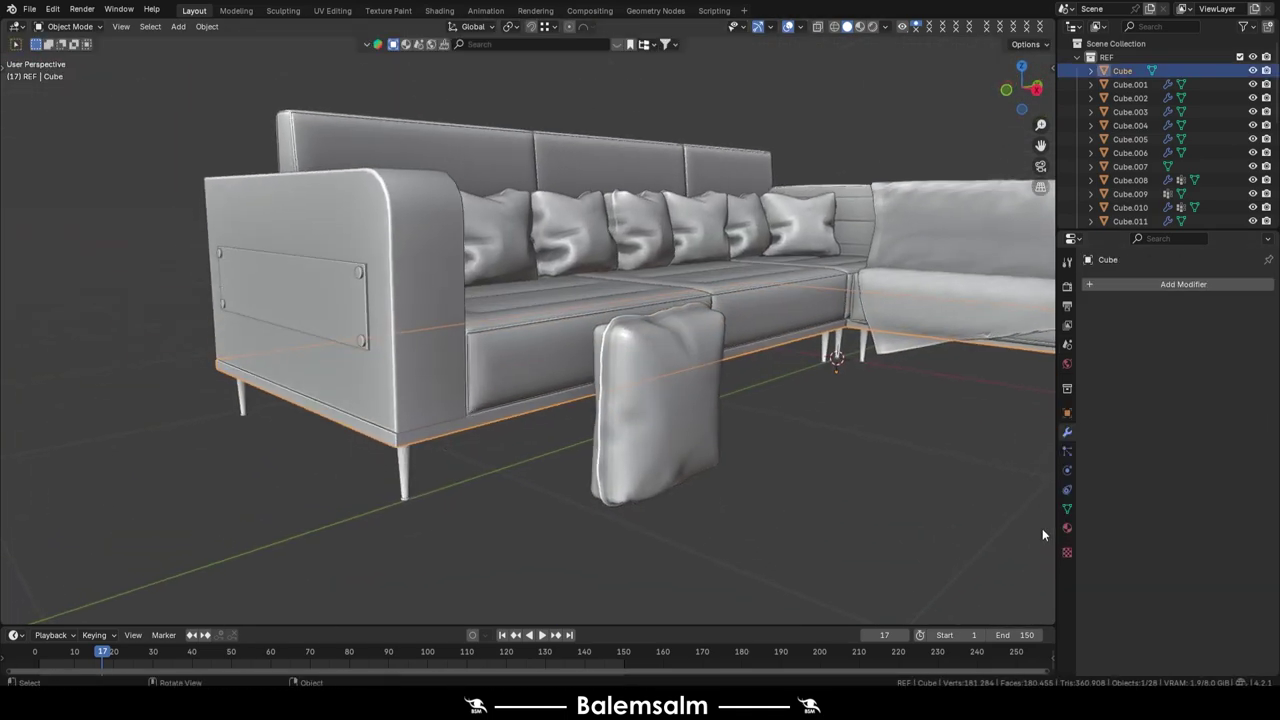
Assign the couch material to the sofa base and Smart UV unwrap it
left_click(1145, 454)
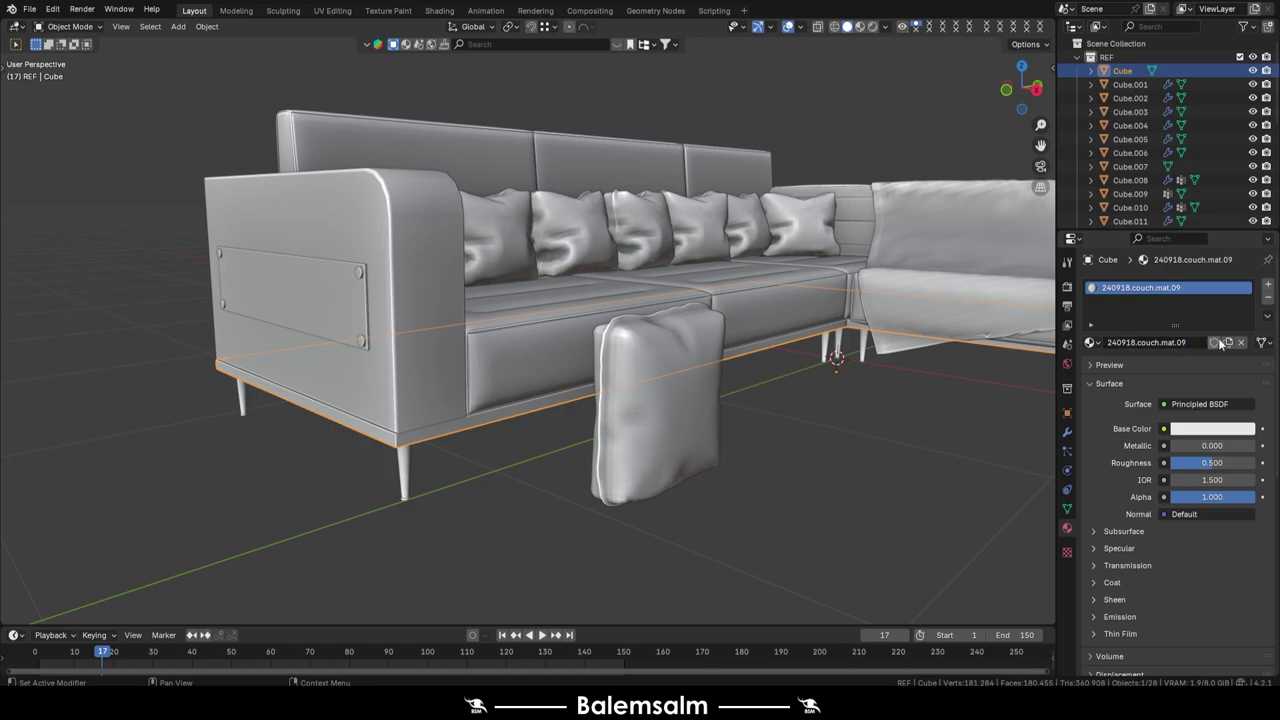
key("Tab")
key("u")
left_click(480, 240)
left_click(491, 423)
key("Tab")
left_click(300, 300)
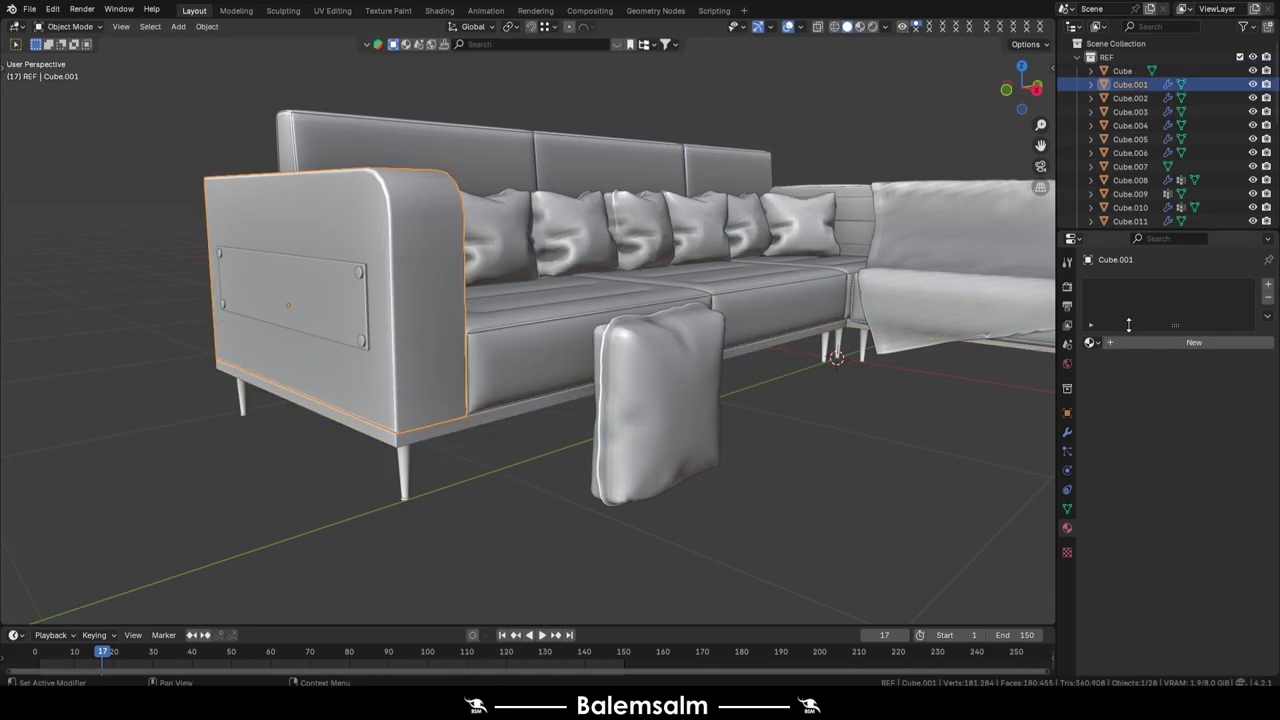
scroll(803, 240, "down", 5)
scroll(700, 280, "up", 5)
scroll(558, 320, "up", 3)
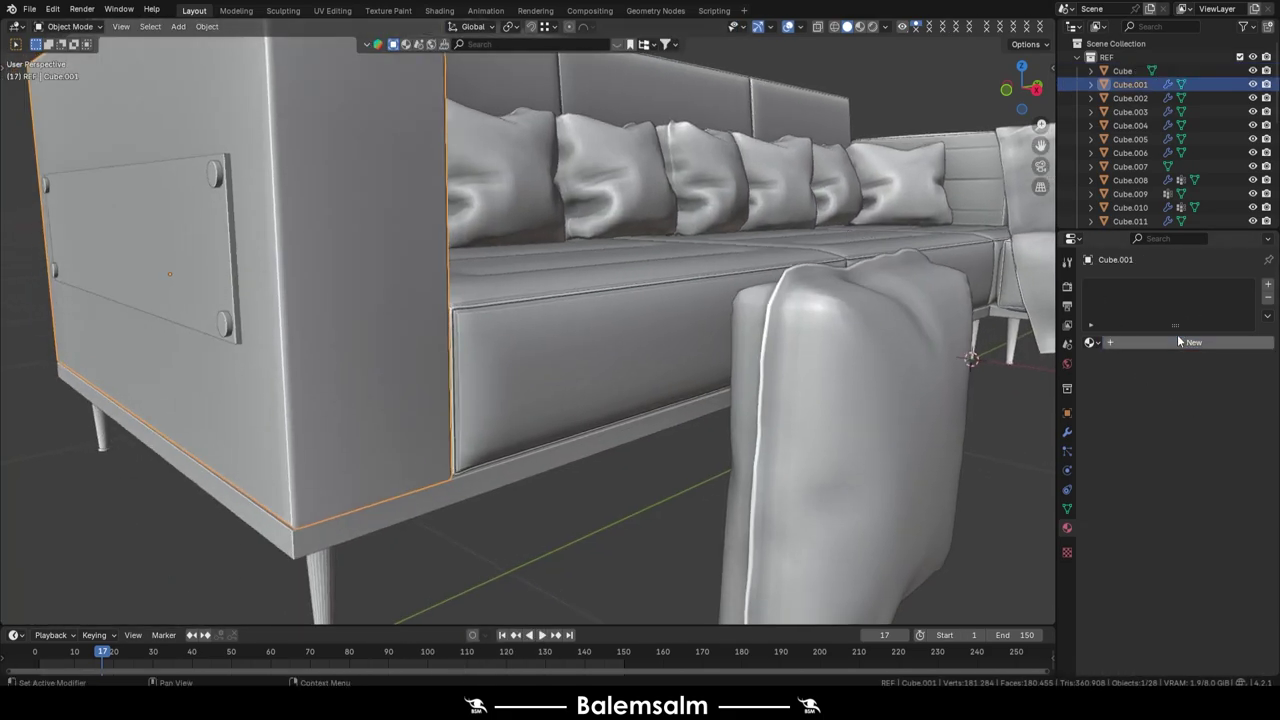
Create a new material for the armrest and rename the sofa back's material
left_click(1160, 343)
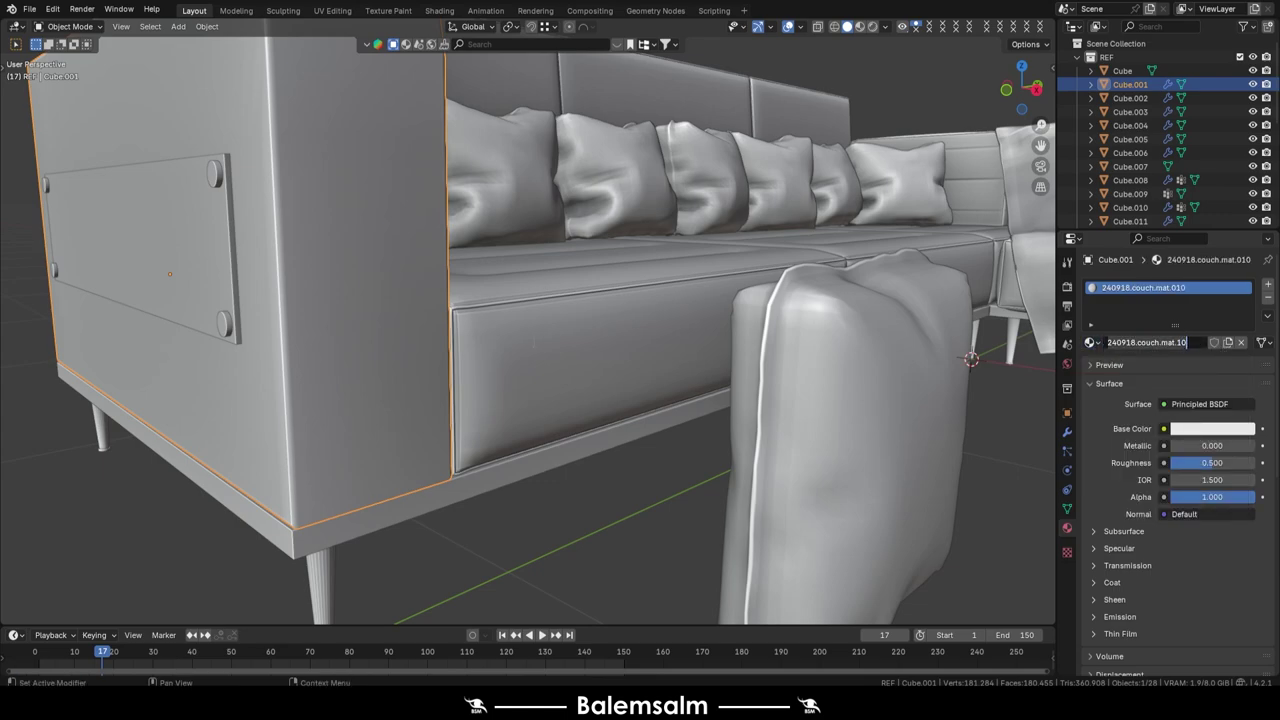
scroll(752, 326, "down", 5)
middle_click_drag(752, 326, 600, 330)
left_click(590, 330)
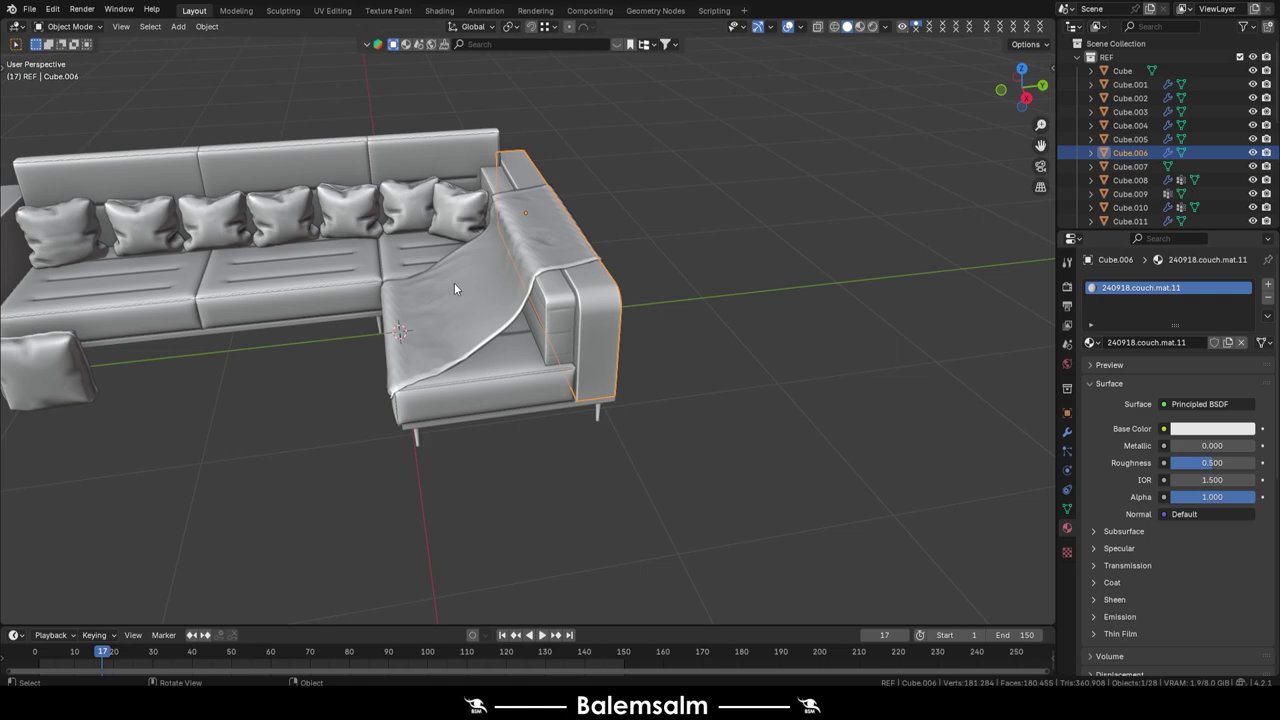
mouse_move(454, 289)
middle_mouse_down()
mouse_move(843, 310)
mouse_move(607, 232)
mouse_move(556, 232)
middle_mouse_up()
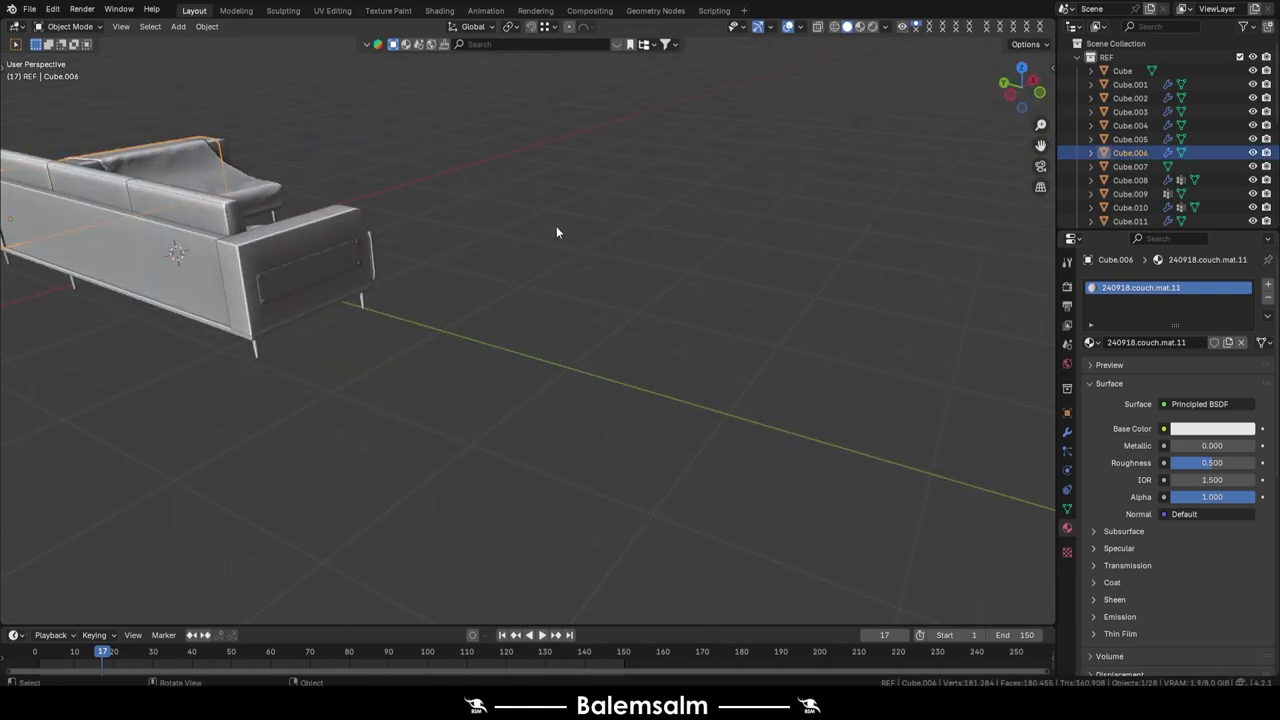
double_click(1150, 342)
key("ctrl+c")
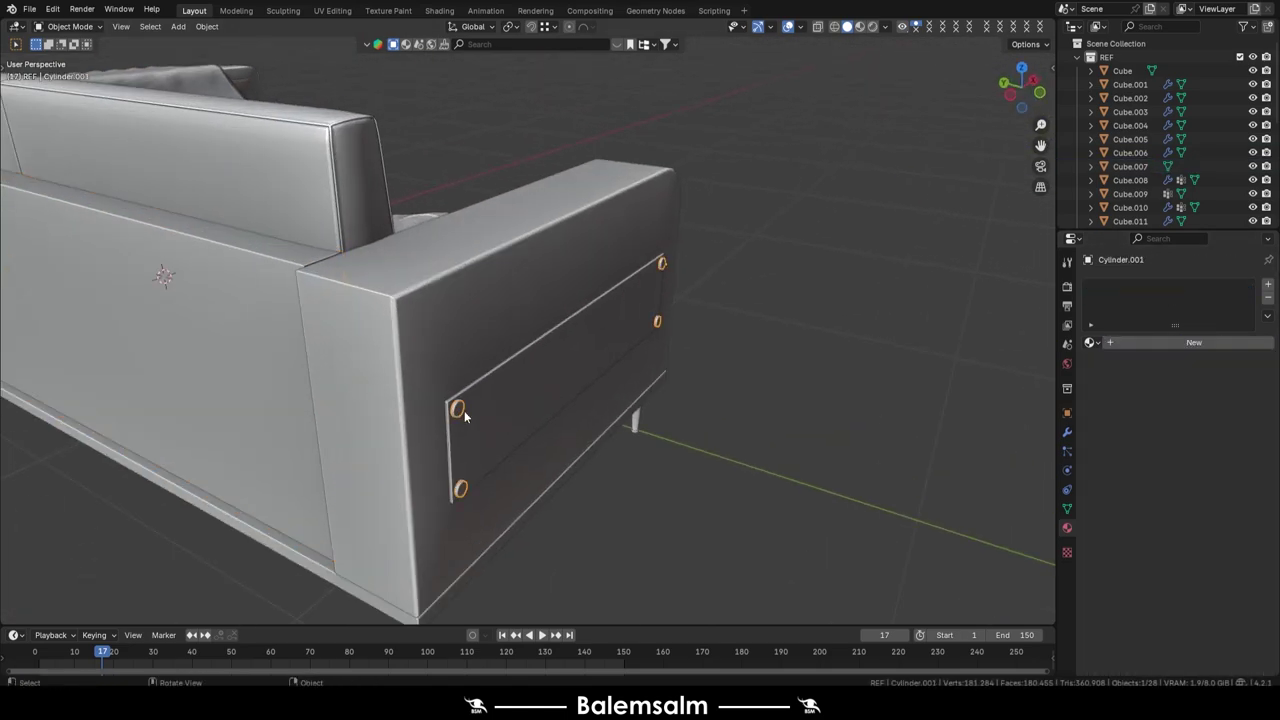
Apply the modifiers of the screw on the armrest's side panel
left_click(531, 399)
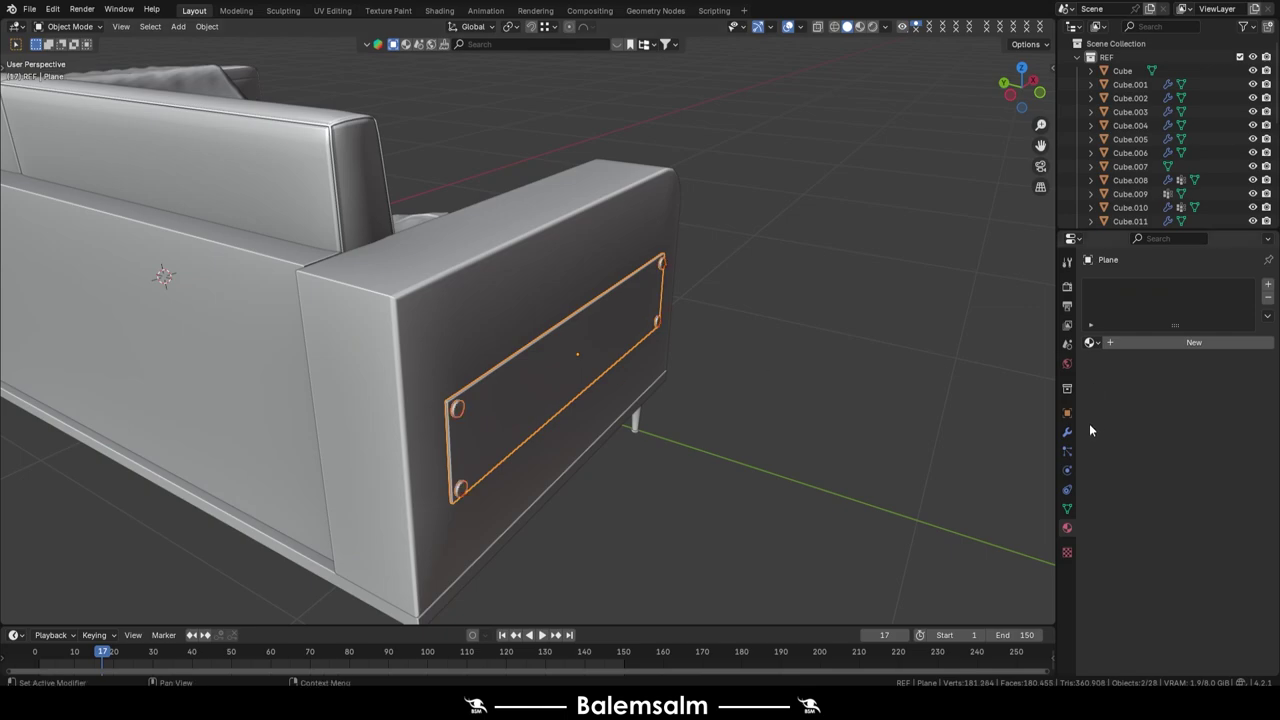
left_click(660, 265)
left_click(1130, 284)
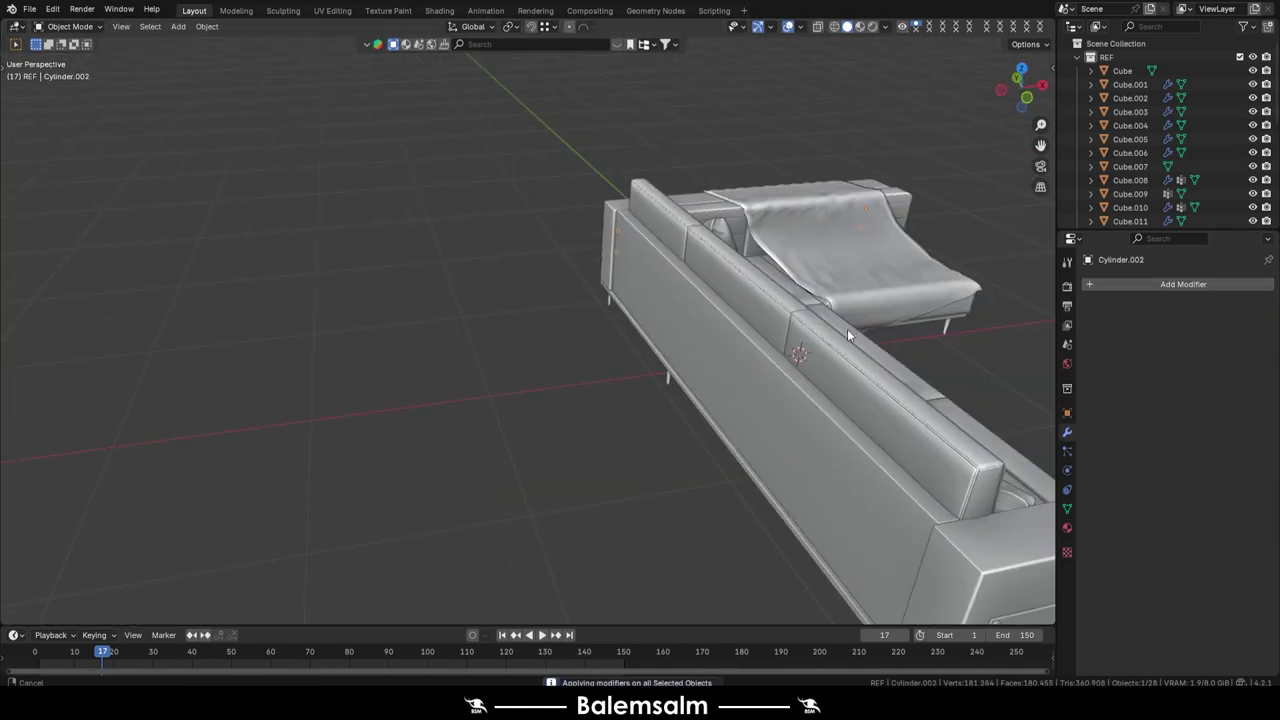
middle_click_drag(847, 329, 190, 324)
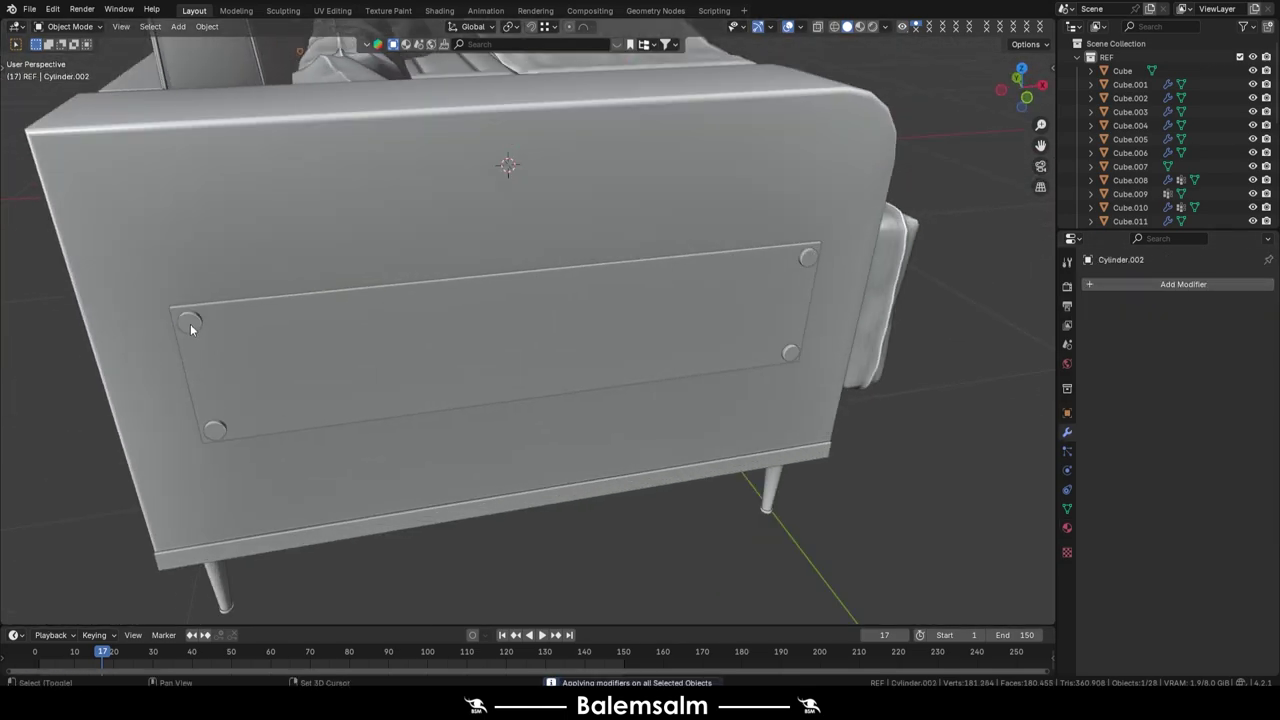
scroll(677, 293, "down", 4)
mouse_move(389, 316)
middle_mouse_down()
mouse_move(560, 300)
mouse_move(479, 280)
middle_mouse_up()
Give both side panels new materials named with the numbered 240918.couch.mat name
left_click(1140, 342)
double_click(1146, 342)
key("ctrl+v")
key("Return")
left_click(580, 292)
scroll(479, 280, "down", 3)
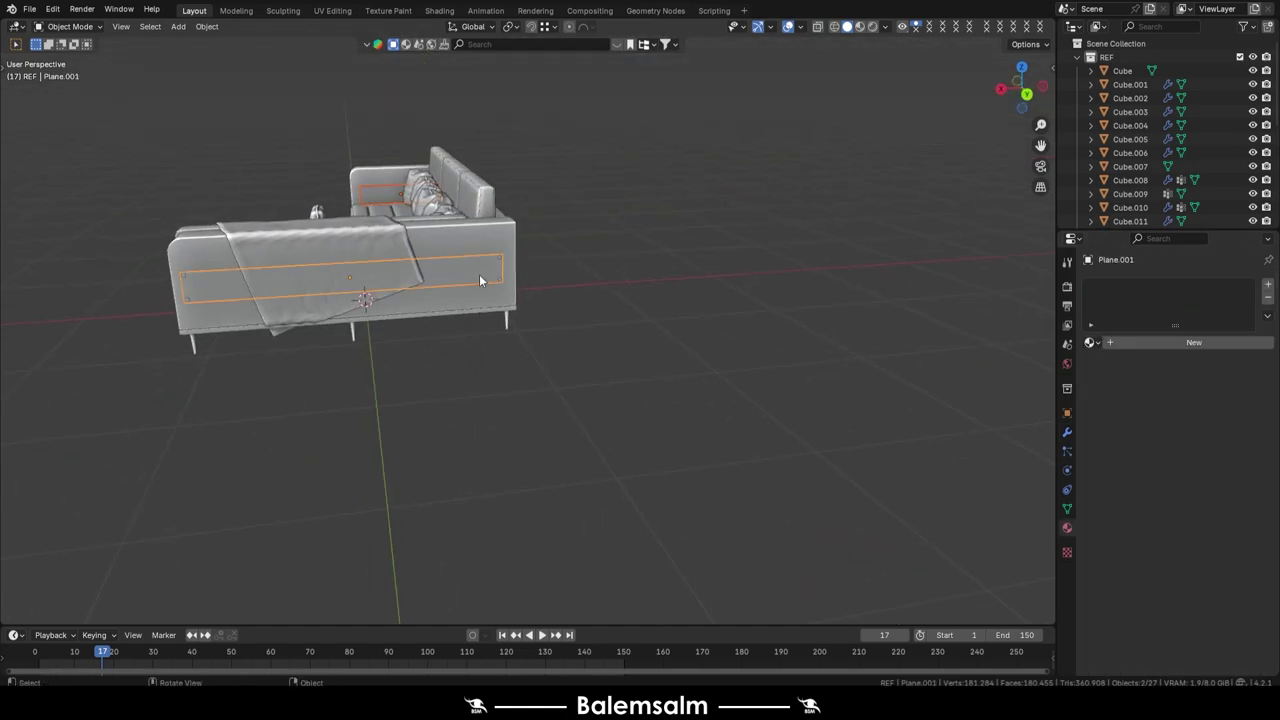
left_click(1128, 342)
double_click(1160, 342)
type("240918.couch.mat.14")
key("Return")
Select the chaise seat and then the sofa's L-shaped base frame
scroll(590, 291, "up", 3)
middle_click_drag(590, 291, 648, 325)
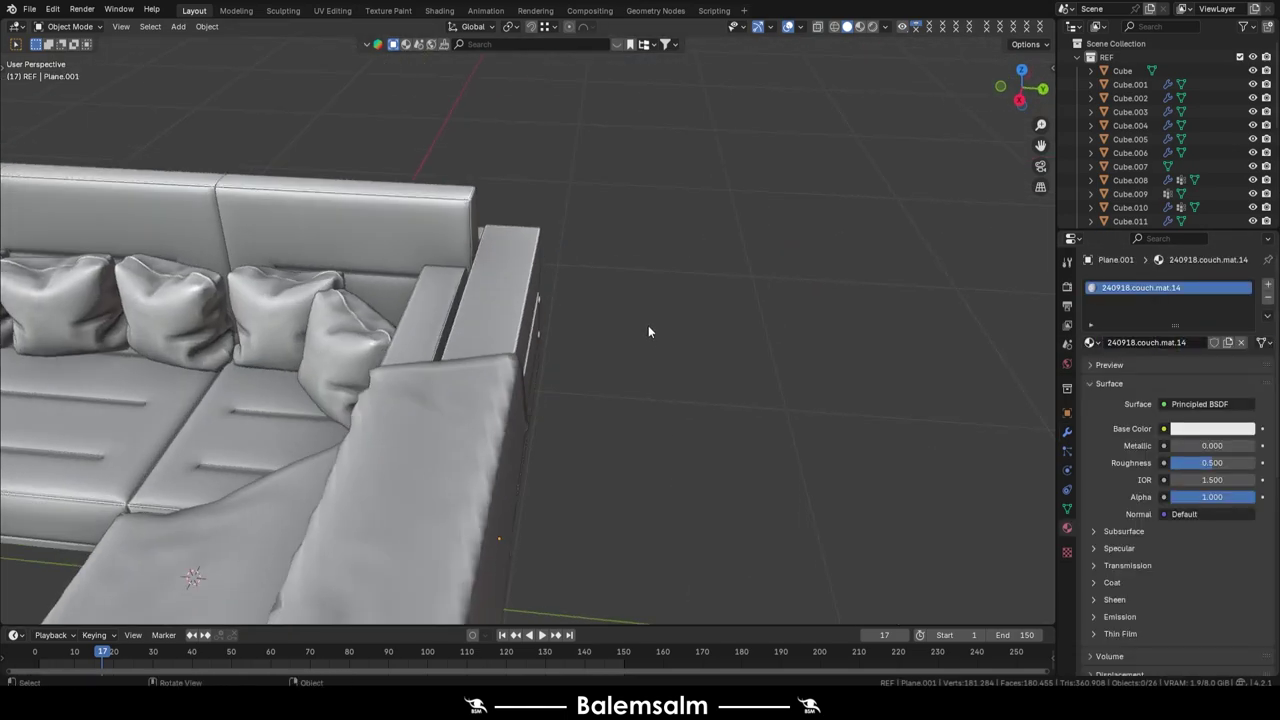
scroll(648, 325, "down", 3)
left_click(596, 368)
middle_click_drag(596, 368, 501, 319)
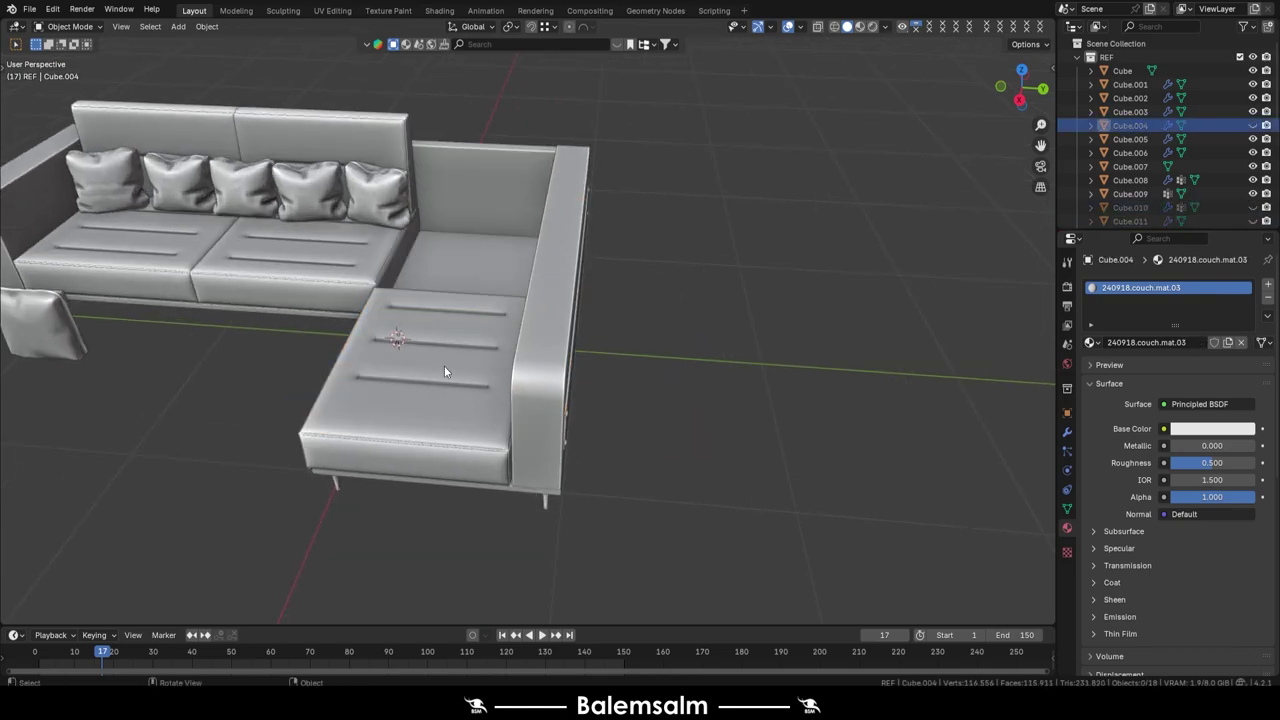
left_click(352, 282)
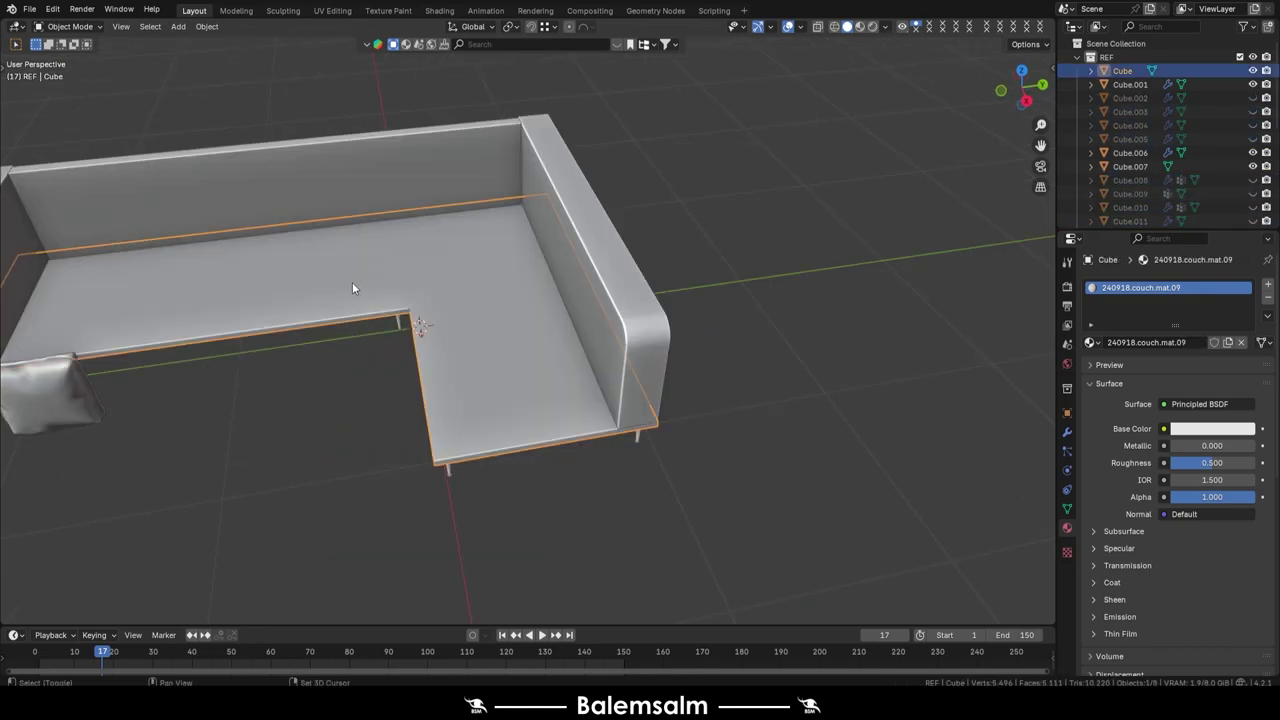
scroll(352, 282, "down", 3)
middle_click_drag(352, 282, 434, 325)
In the UV Editing workspace, unwrap the sofa back and the seat base
left_click(332, 10)
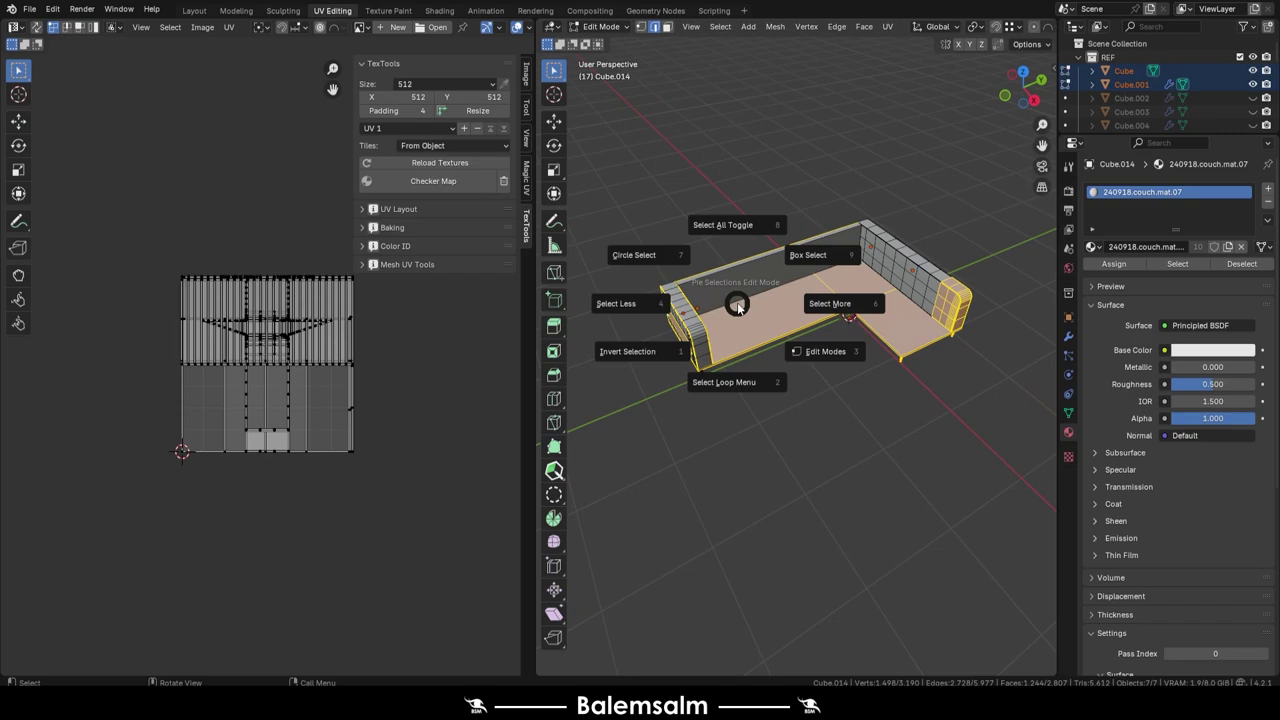
key("Tab")
key("u")
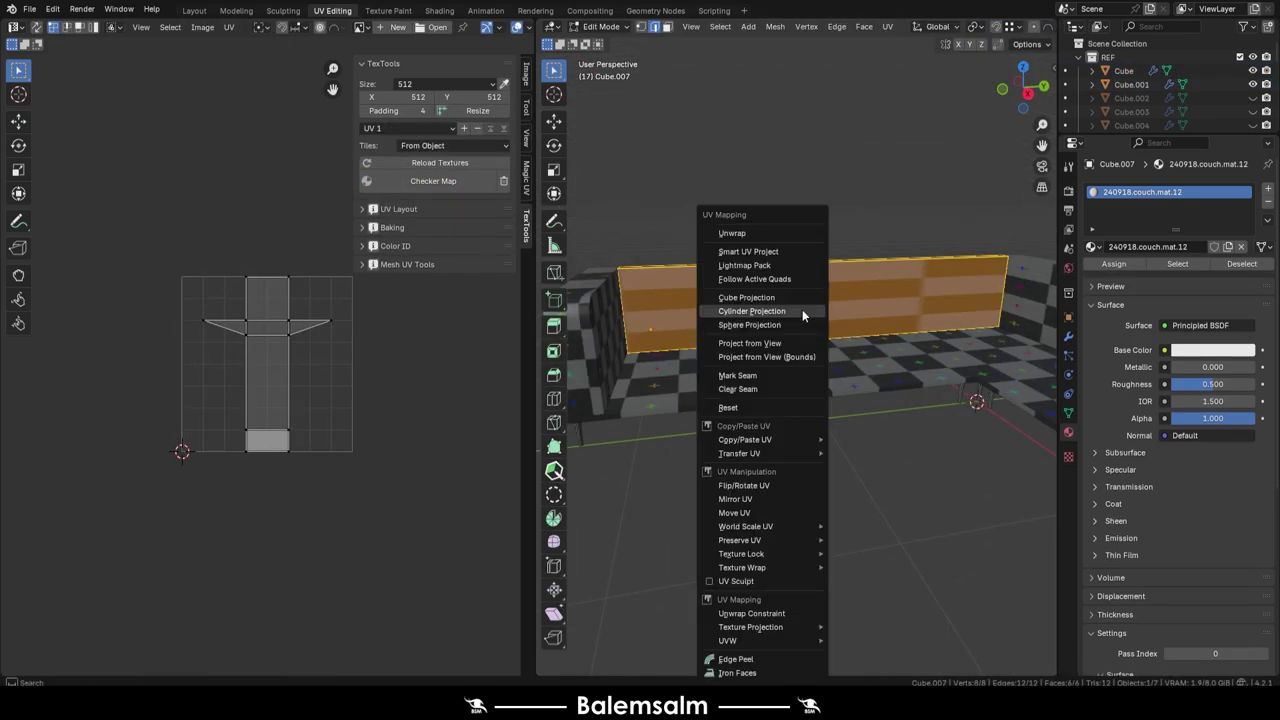
left_click(802, 309)
left_click(763, 388)
key("u")
left_click(764, 391)
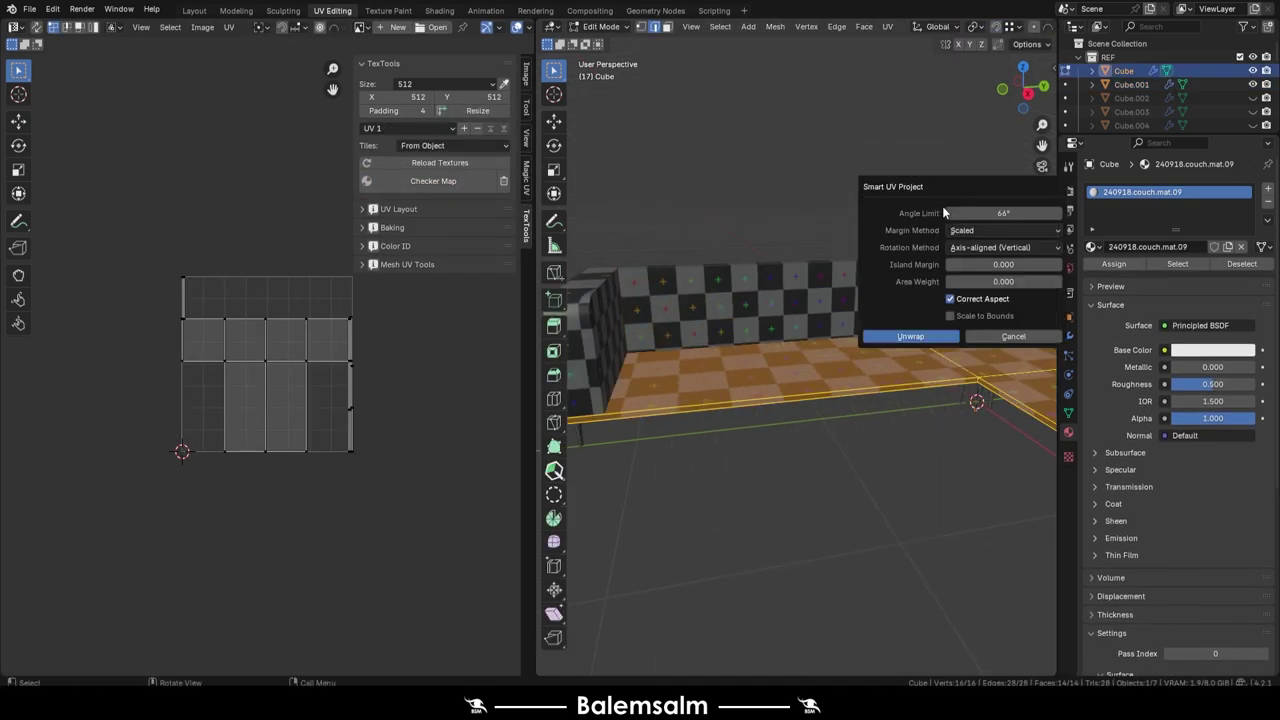
left_click(1093, 246)
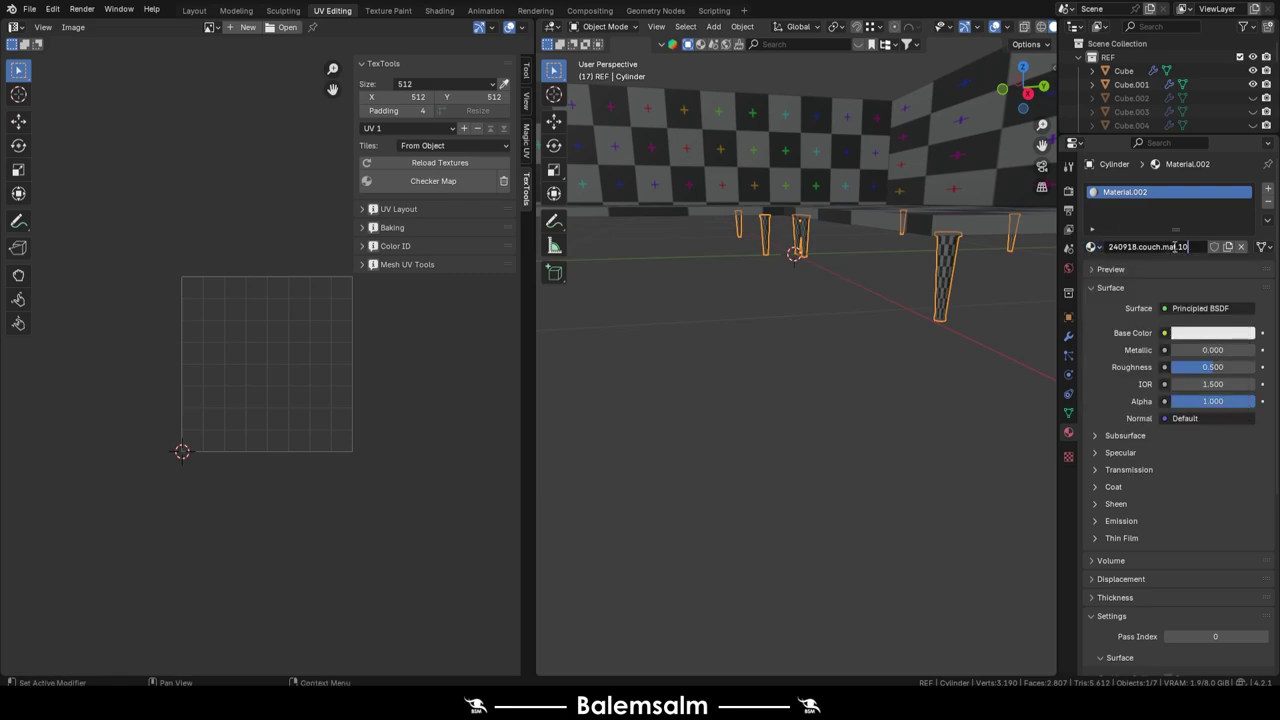
Automatically unwrap the sofa legs
key("Tab")
key("u")
left_click(915, 326)
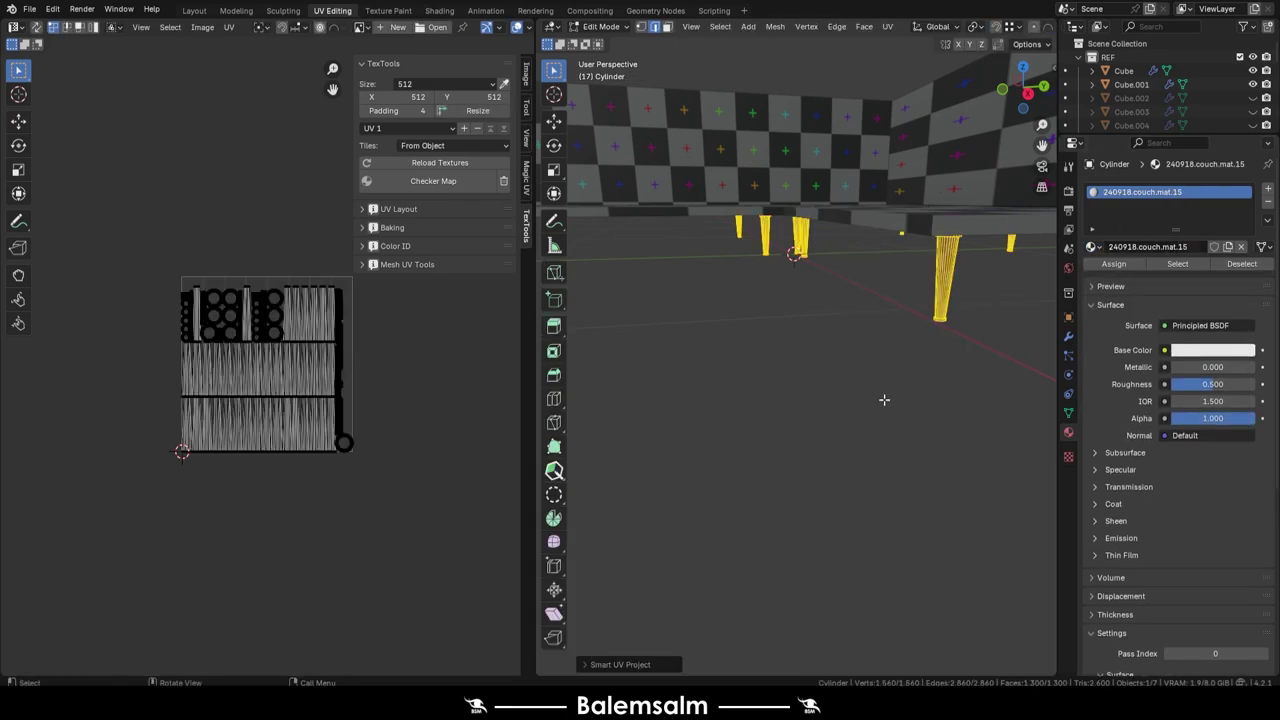
key("Tab")
Select the right armrest and give it an automatic UV unwrap
middle_click_drag(915, 326, 840, 330)
left_click(925, 268)
key("Tab")
key("KP_Decimal")
key("u")
left_click(925, 270)
left_click(900, 350)
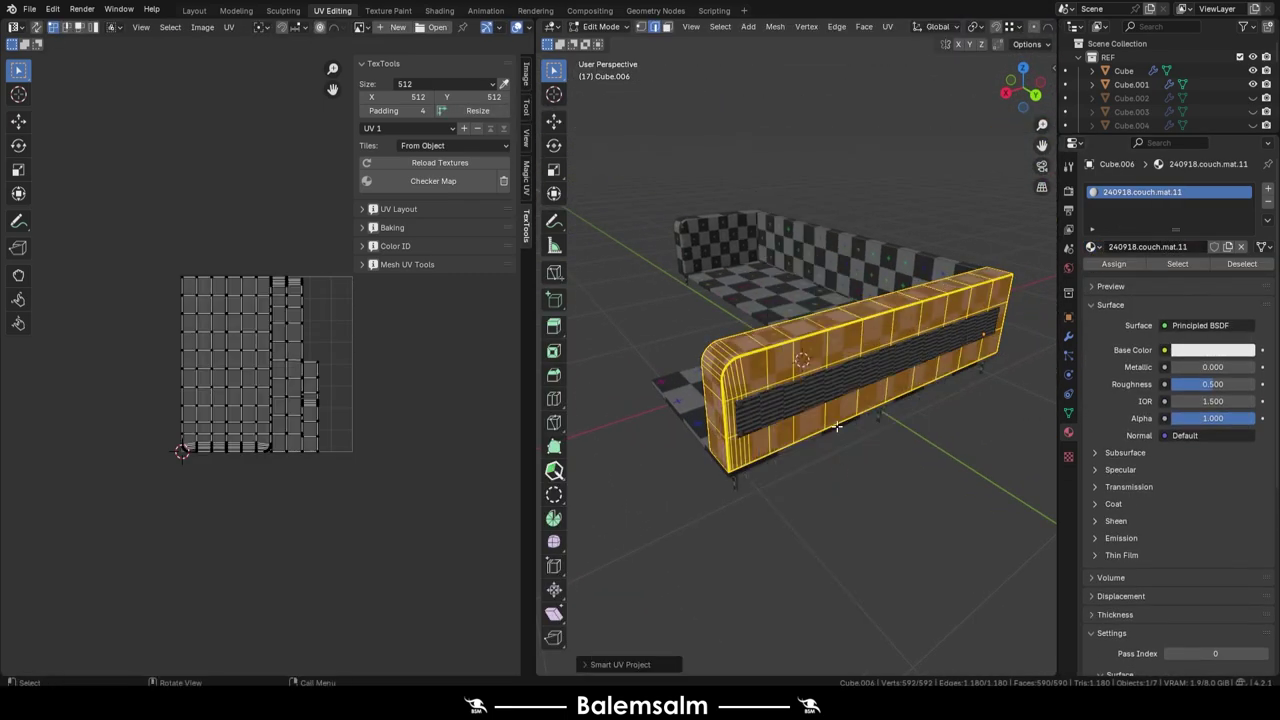
scroll(779, 365, "up", 5)
Mark seams along the right armrest's edge loop, then show the whole sofa again
key("alt+a")
middle_click_drag(617, 394, 751, 331)
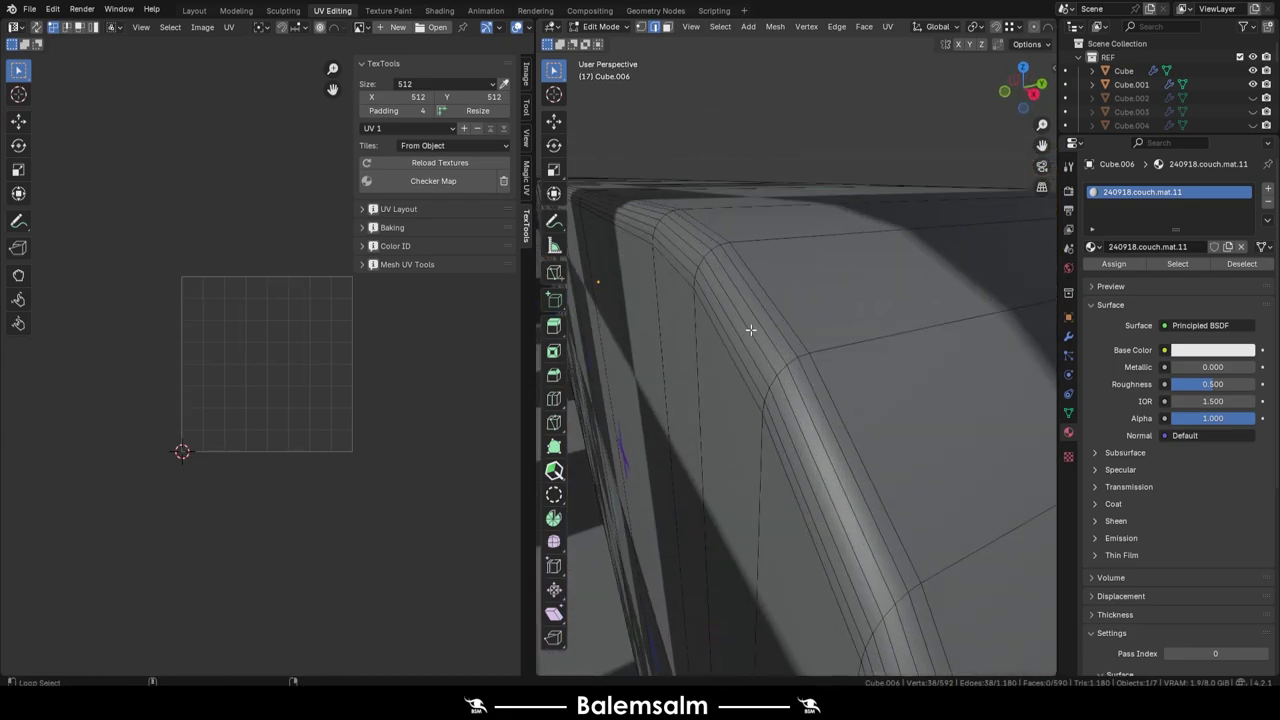
left_click(820, 294, "alt")
middle_click_drag(820, 294, 830, 234)
key("KP_Divide")
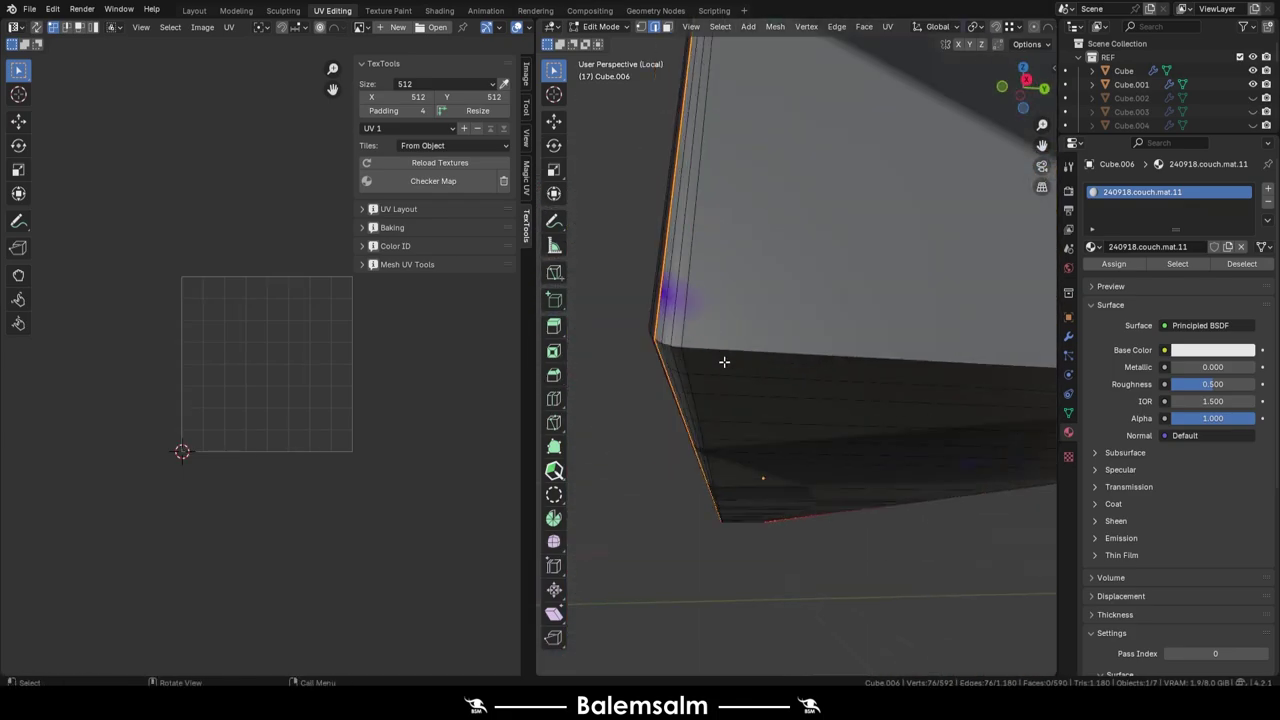
left_click(748, 341, "ctrl")
mouse_move(748, 346)
middle_mouse_down()
mouse_move(942, 388)
mouse_move(760, 345)
mouse_move(760, 300)
mouse_move(878, 280)
mouse_move(646, 354)
mouse_move(748, 257)
mouse_move(923, 312)
mouse_move(744, 336)
middle_mouse_up()
scroll(353, 334, "up", 4)
key("Tab")
key("KP_Divide")
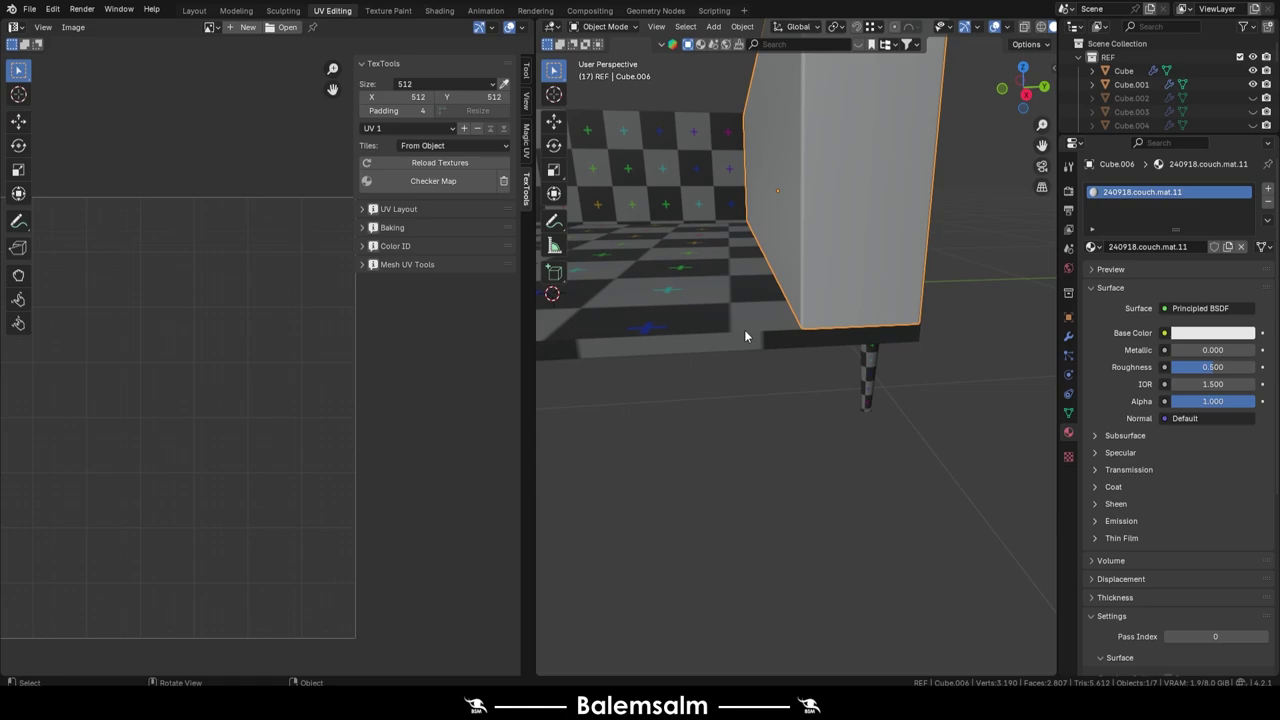
Isolate the left armrest and select an edge loop for its seam
left_click(504, 182)
left_click(736, 225)
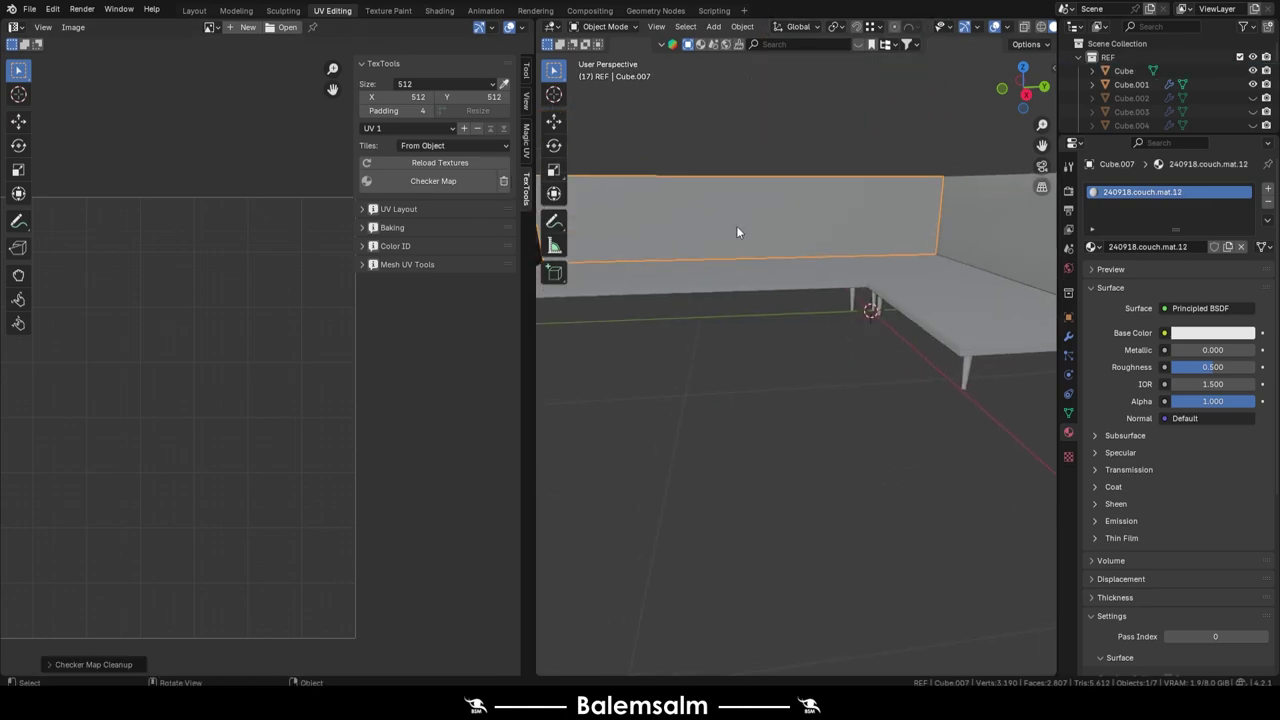
key("KP_Divide")
key("Tab")
left_click(800, 175, "alt")
middle_click_drag(800, 175, 831, 266)
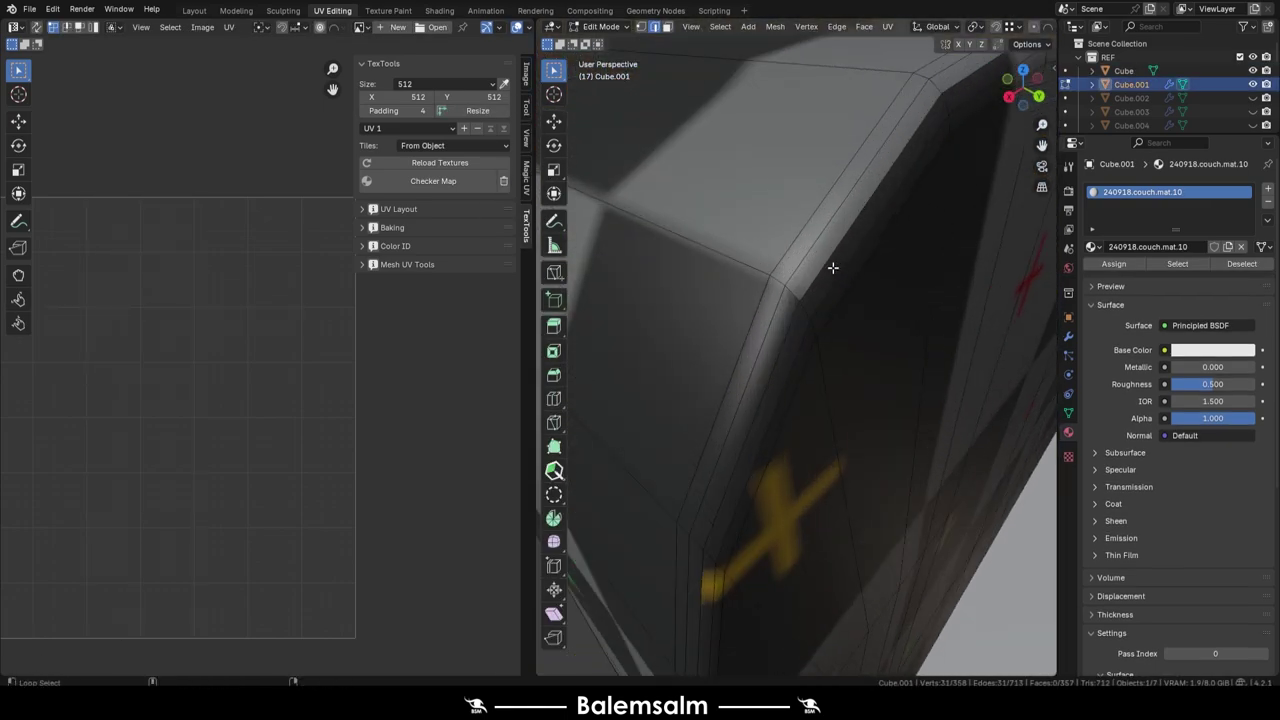
key("Tab")
Re-isolate the left armrest mesh and inspect its lower corner
scroll(820, 260, "down", 5)
key("KP_Divide")
key("Tab")
scroll(782, 361, "up", 3)
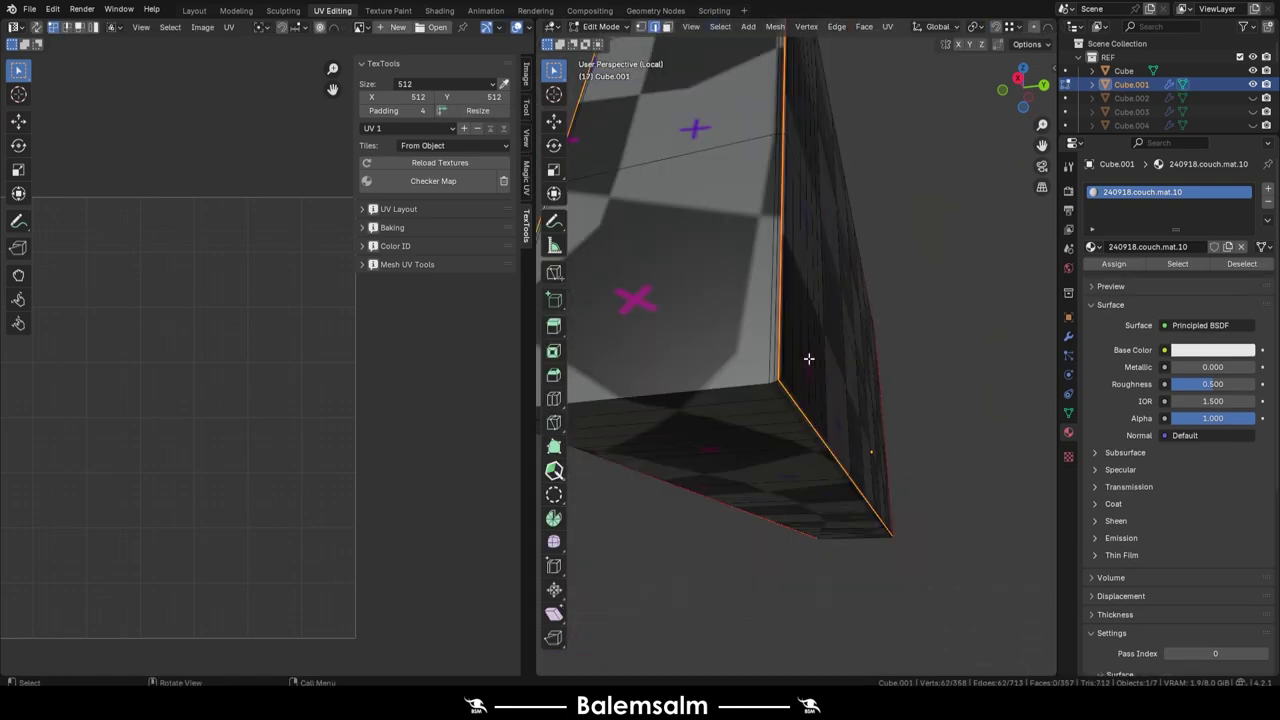
mouse_move(809, 357)
middle_mouse_down()
mouse_move(931, 283)
mouse_move(563, 318)
mouse_move(821, 312)
mouse_move(774, 190)
mouse_move(700, 200)
middle_mouse_up()
scroll(620, 310, "down", 4)
scroll(640, 306, "up", 5)
key("Tab")
scroll(774, 173, "down", 4)
scroll(700, 200, "up", 3)
Smart UV Project unwrap the side panel
left_click(790, 217)
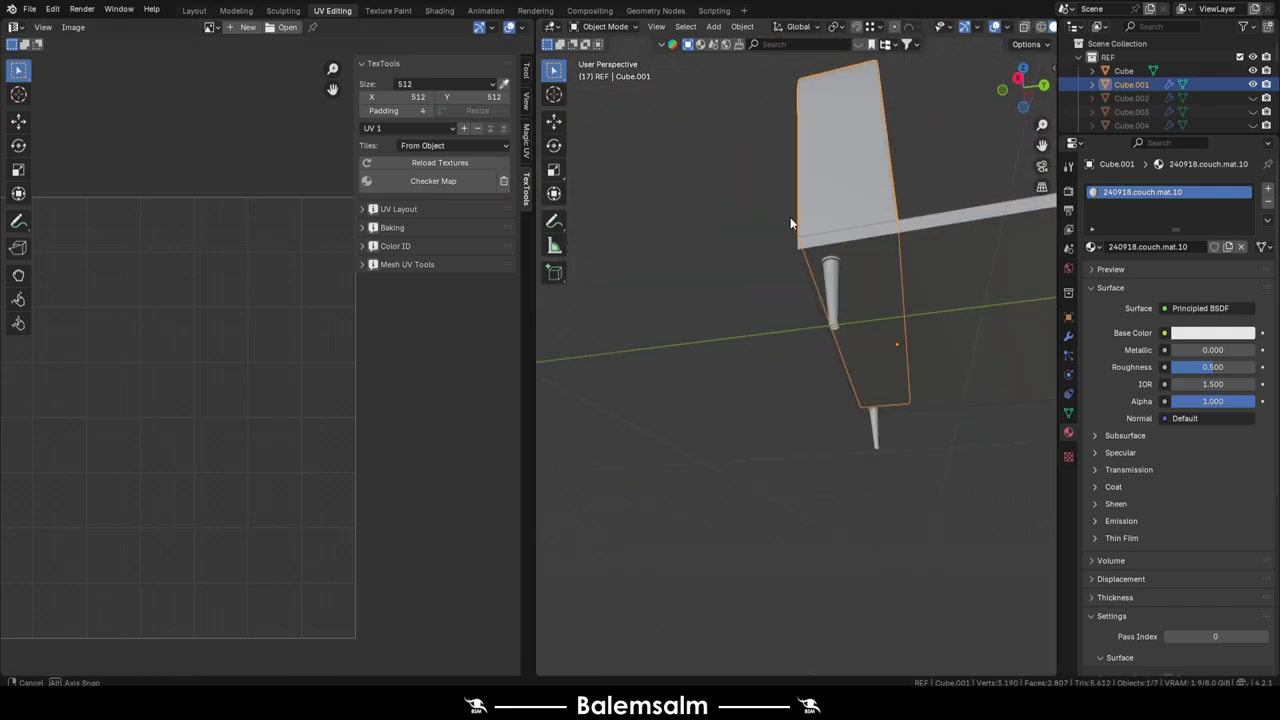
key("Tab")
key("u")
left_click(737, 244)
key("Return")
key("u")
left_click(792, 231)
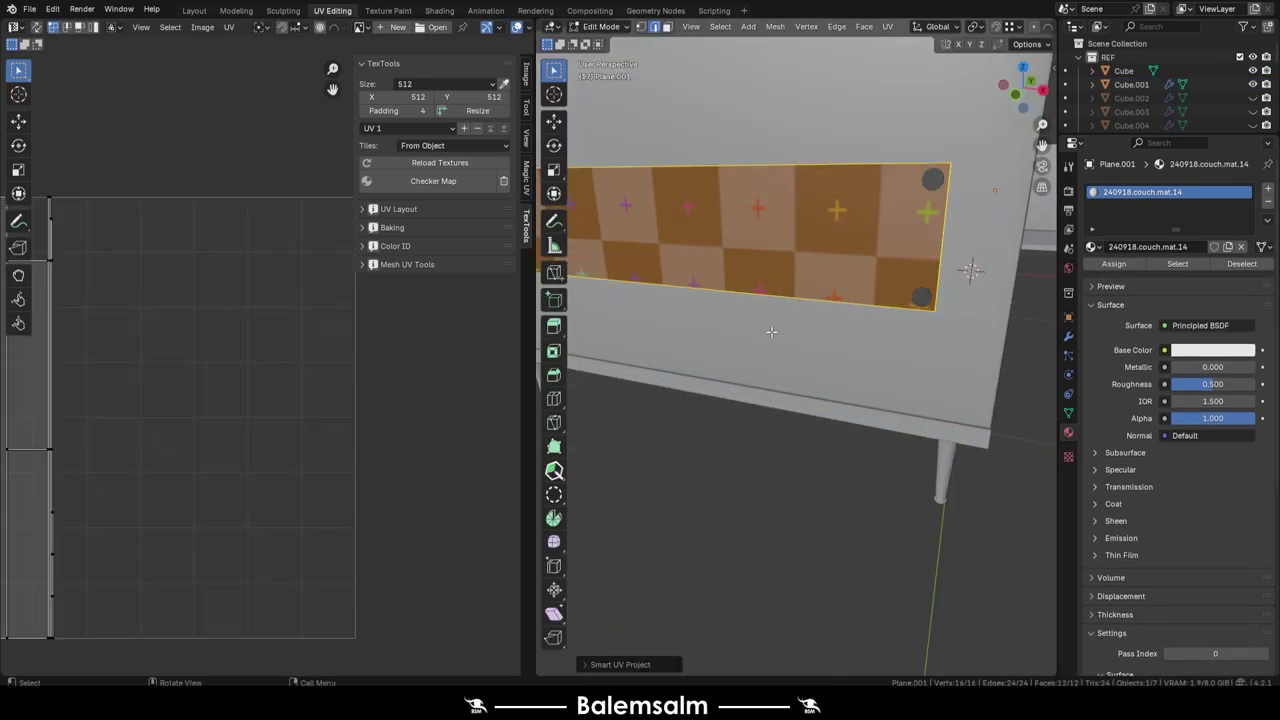
Smart UV Project unwrap the screw knob, then reselect the side panel
mouse_move(792, 231)
middle_mouse_down()
mouse_move(830, 260)
mouse_move(782, 307)
middle_mouse_up()
scroll(830, 260, "up", 3)
key("u")
left_click(820, 251)
key("Tab")
left_click(837, 254)
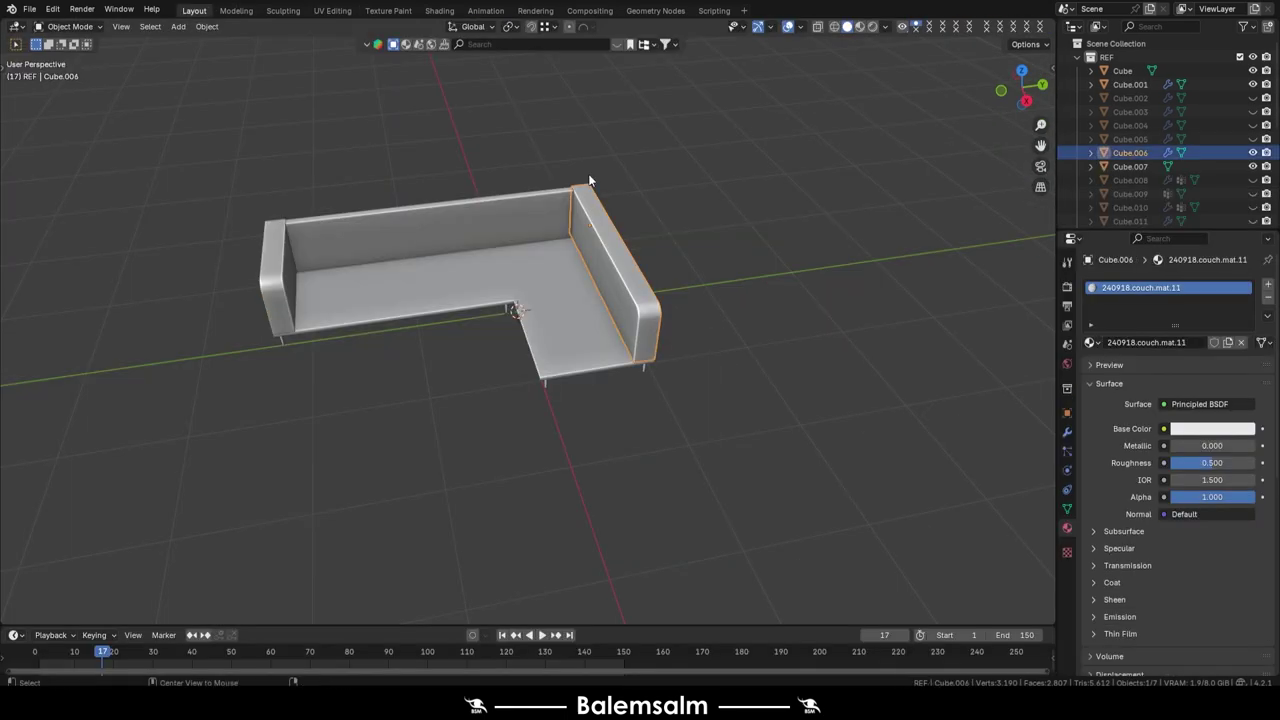
Save, move all couch parts into a new Couch collection, and exclude it
middle_click_drag(588, 173, 466, 257)
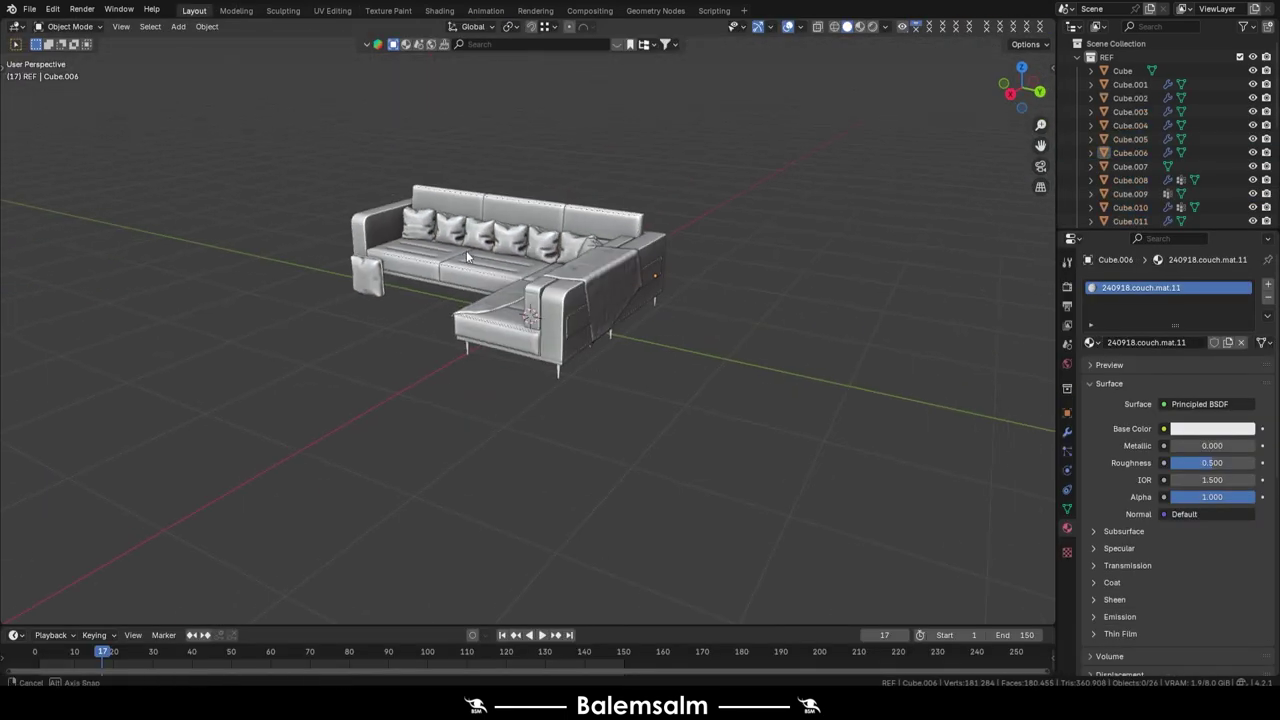
left_click(387, 203)
left_click_drag(757, 86, 316, 343)
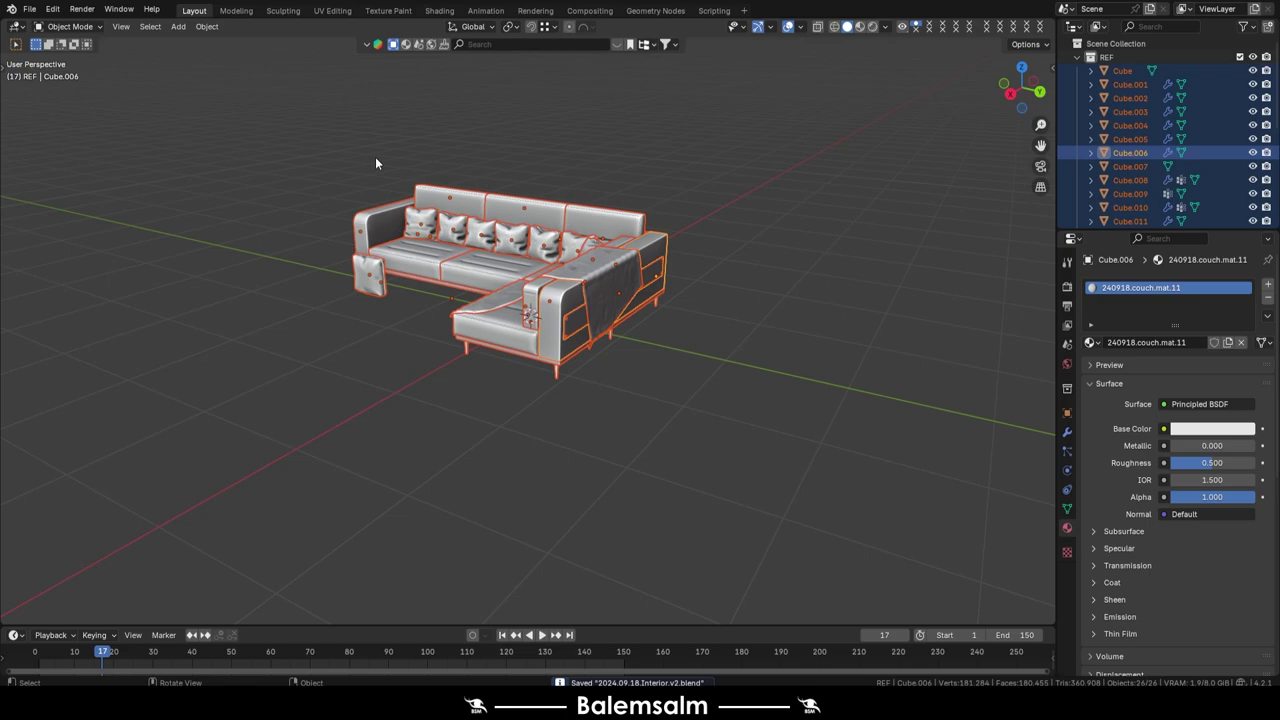
key("m")
left_click(345, 495)
type("Couch")
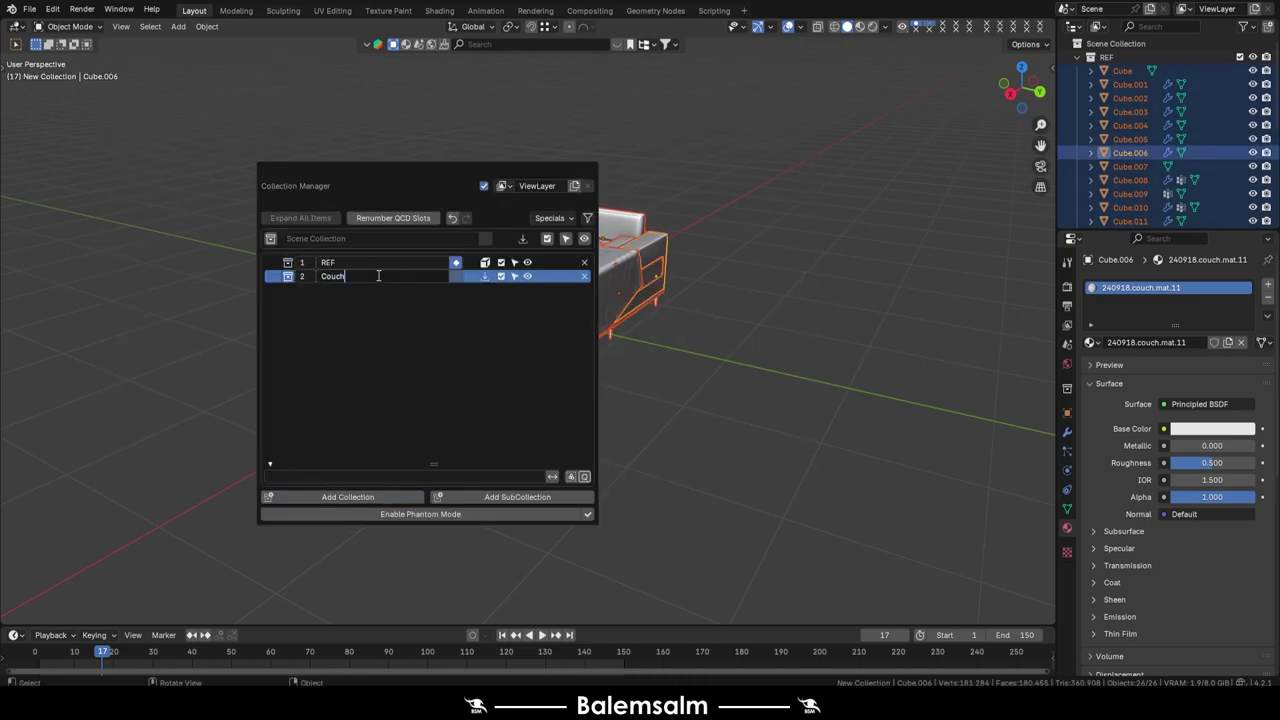
left_click(485, 276)
left_click(1090, 71)
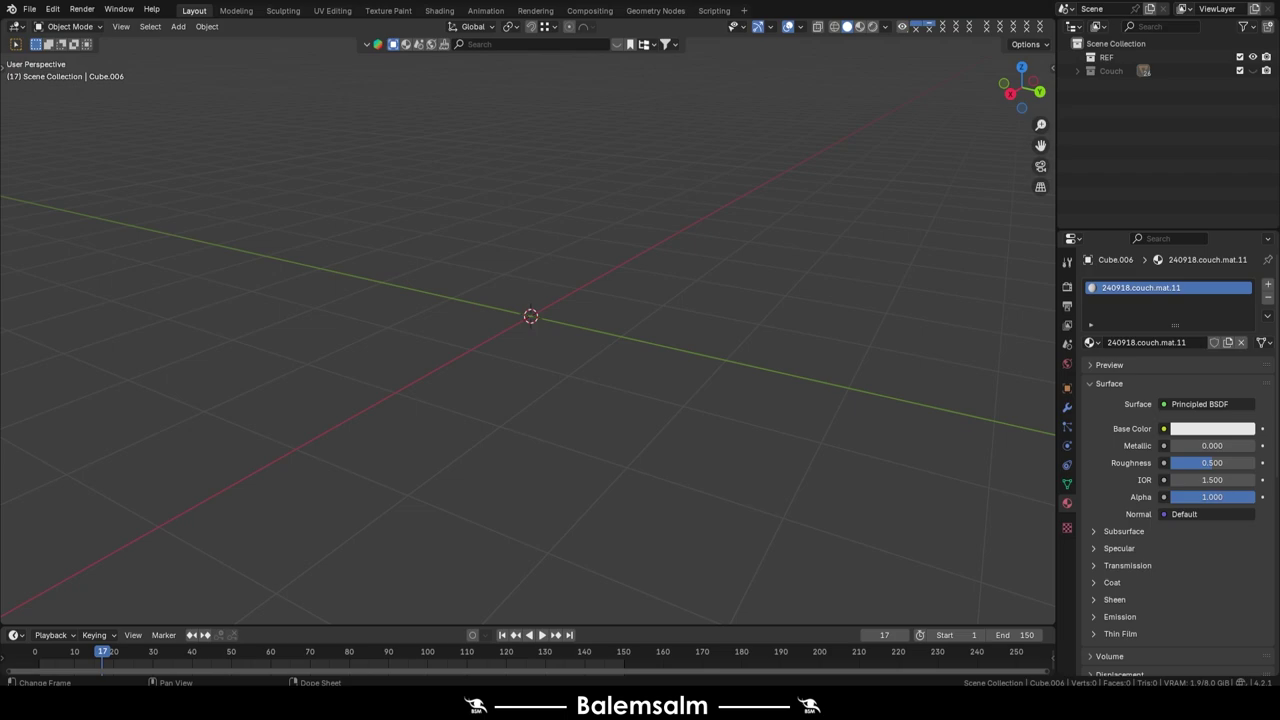
Add a cube lifted 1 unit on Z and turn on edge length overlays
key("shift+a")
left_click(550, 271)
key("g")
key("z")
key("1")
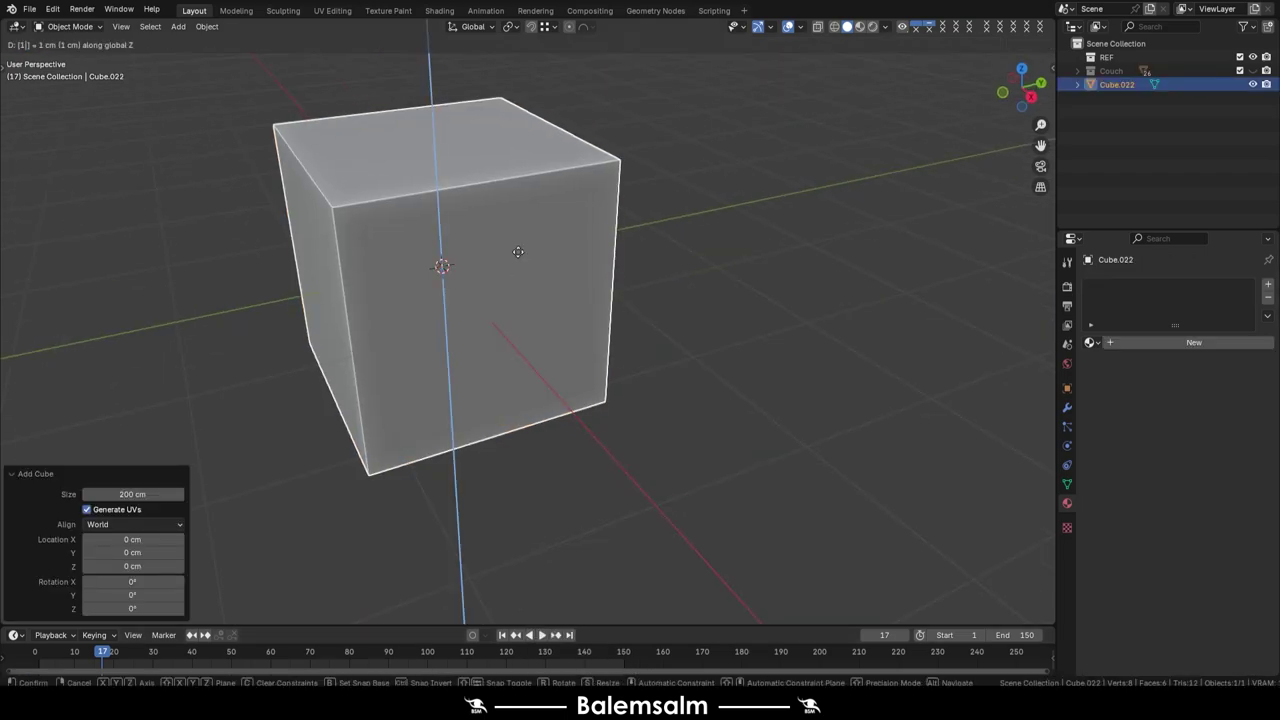
key("Return")
key("Tab")
left_click(797, 26)
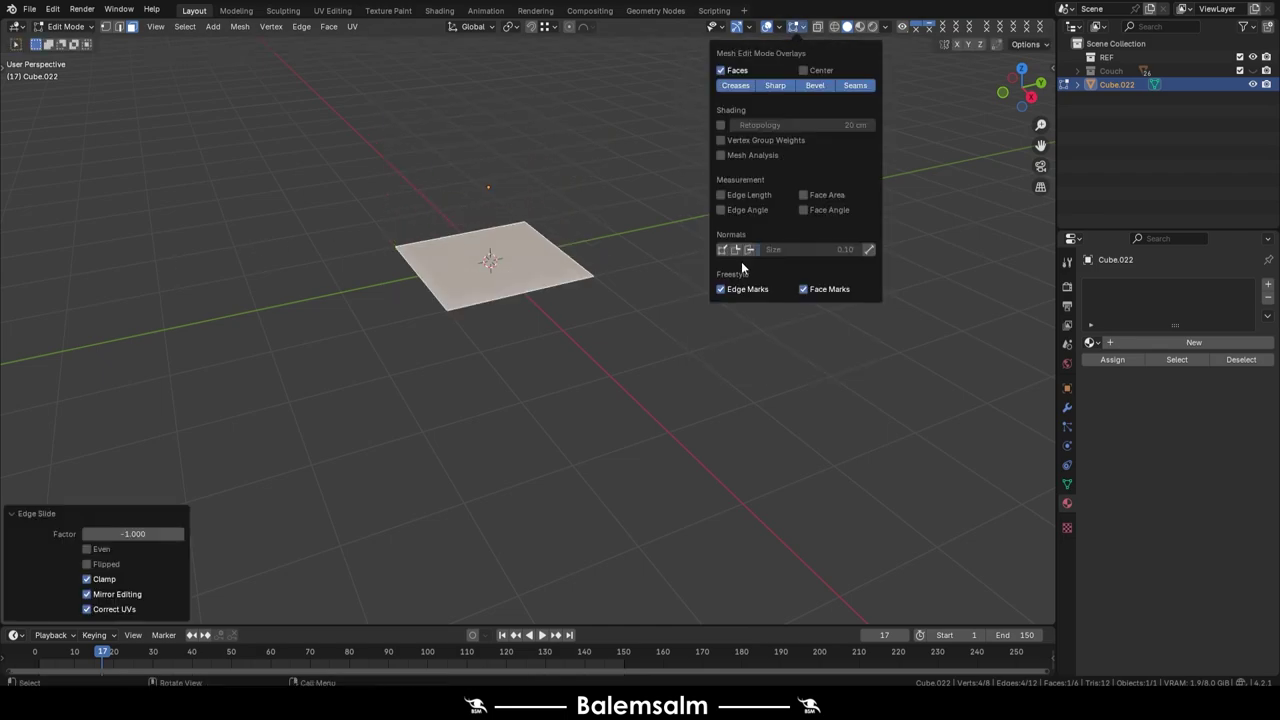
left_click(721, 195)
Extrude the plane 1 unit into a box and view it from the top
key("g")
key("z")
key("Return")
key("g")
key("g")
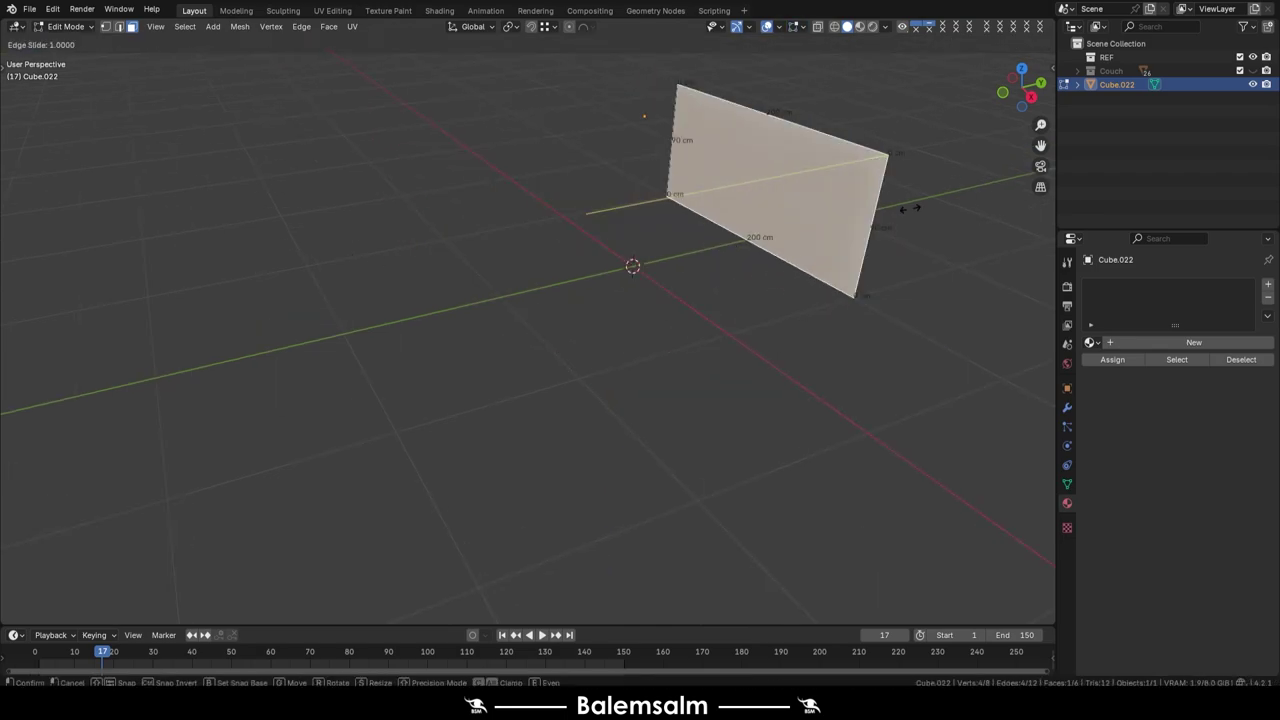
left_click(910, 208)
type("e1")
key("Return")
scroll(550, 290, "up", 3)
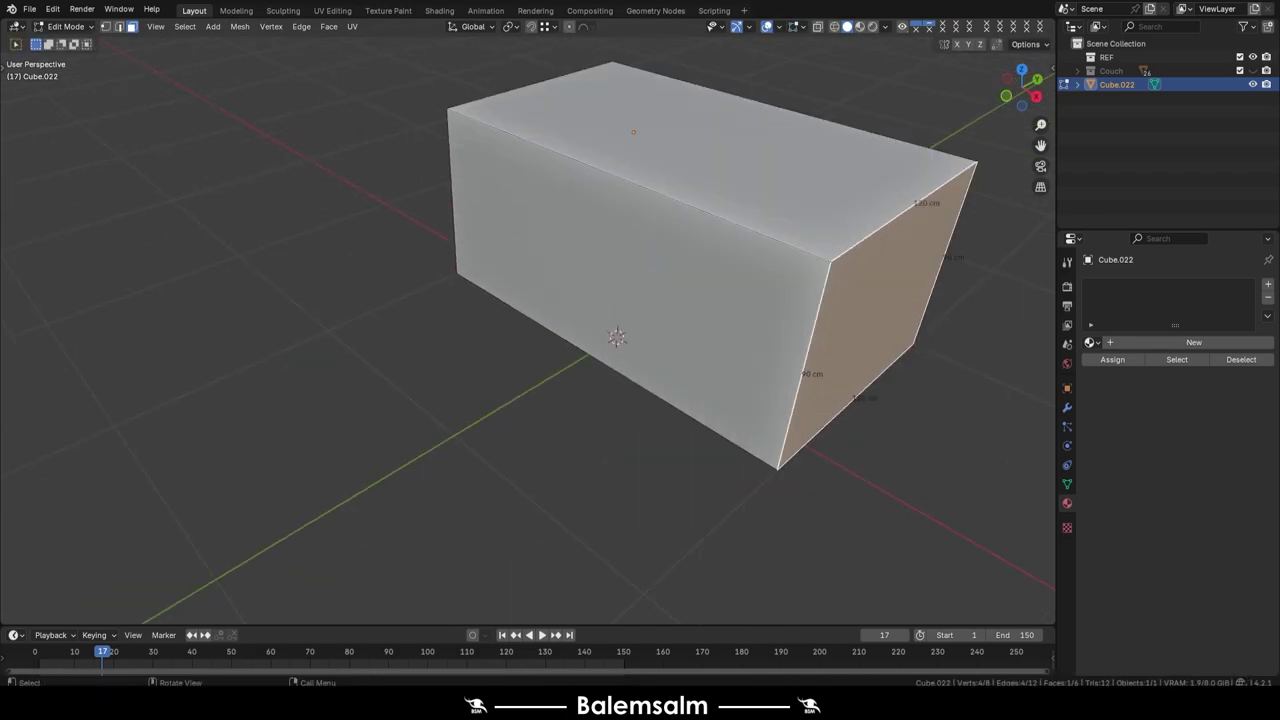
key("Escape")
key("ctrl+z")
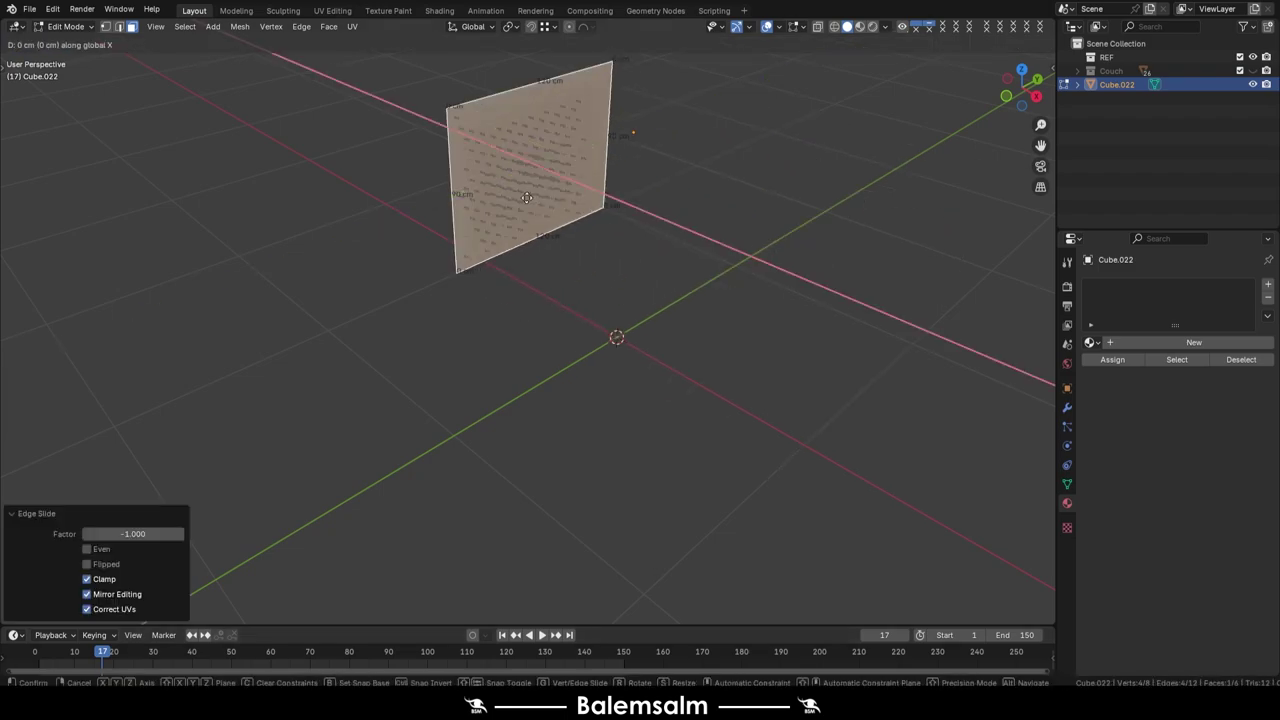
key("ctrl+shift+z")
key("Tab")
key("KP_7")
Set the box's origin to its geometry and snap it to the world origin
right_click(483, 295)
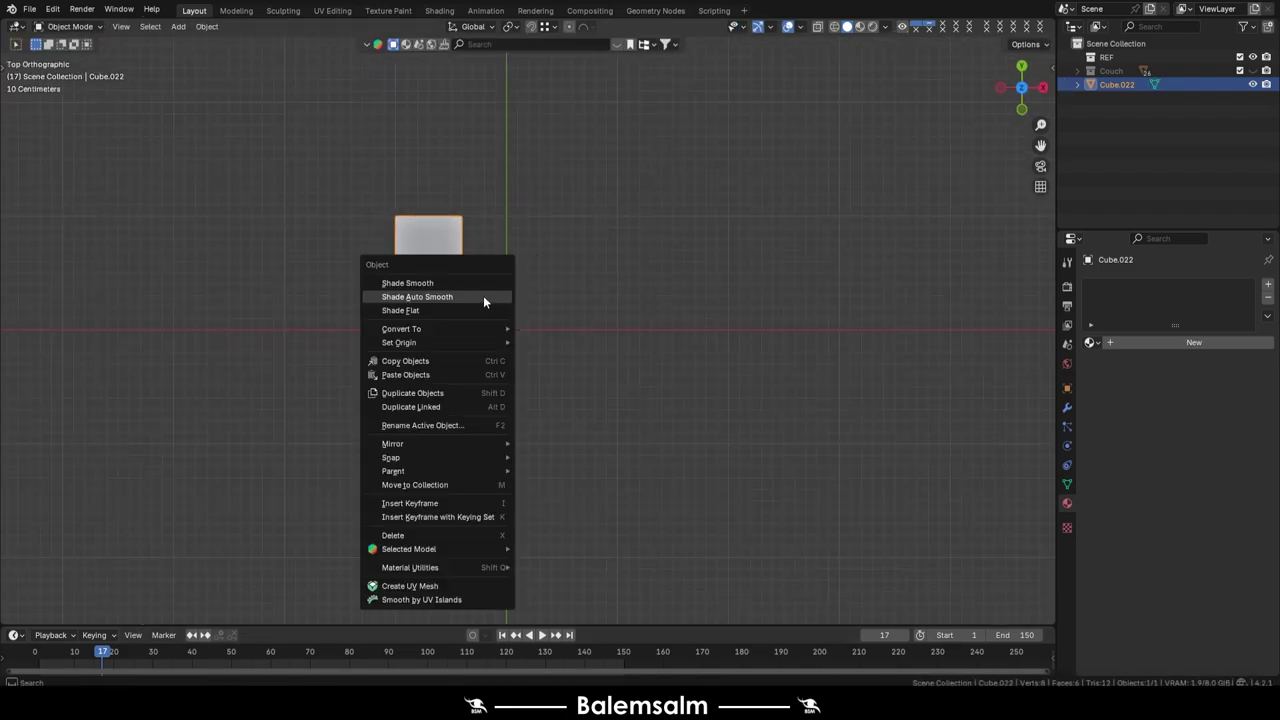
left_click(571, 371)
key("alt+g")
type("1")
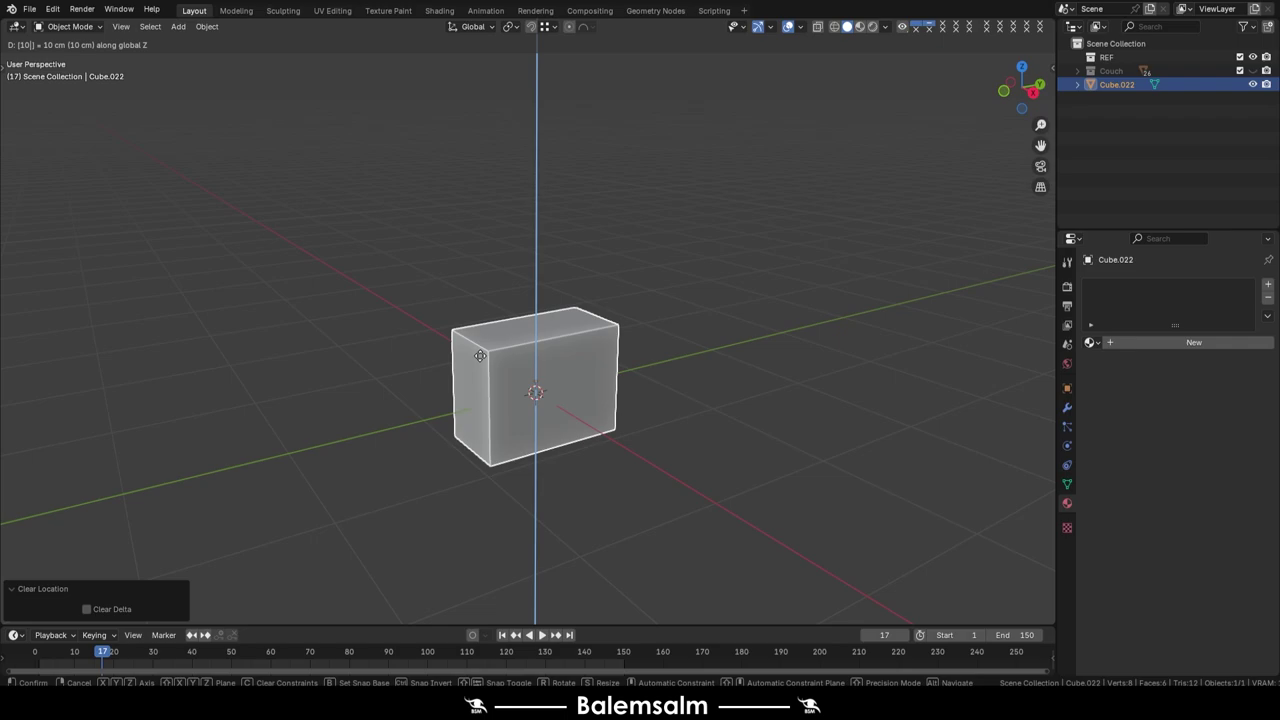
type("0")
key("Return")
middle_click_drag(505, 336, 560, 300)
left_click(1024, 45)
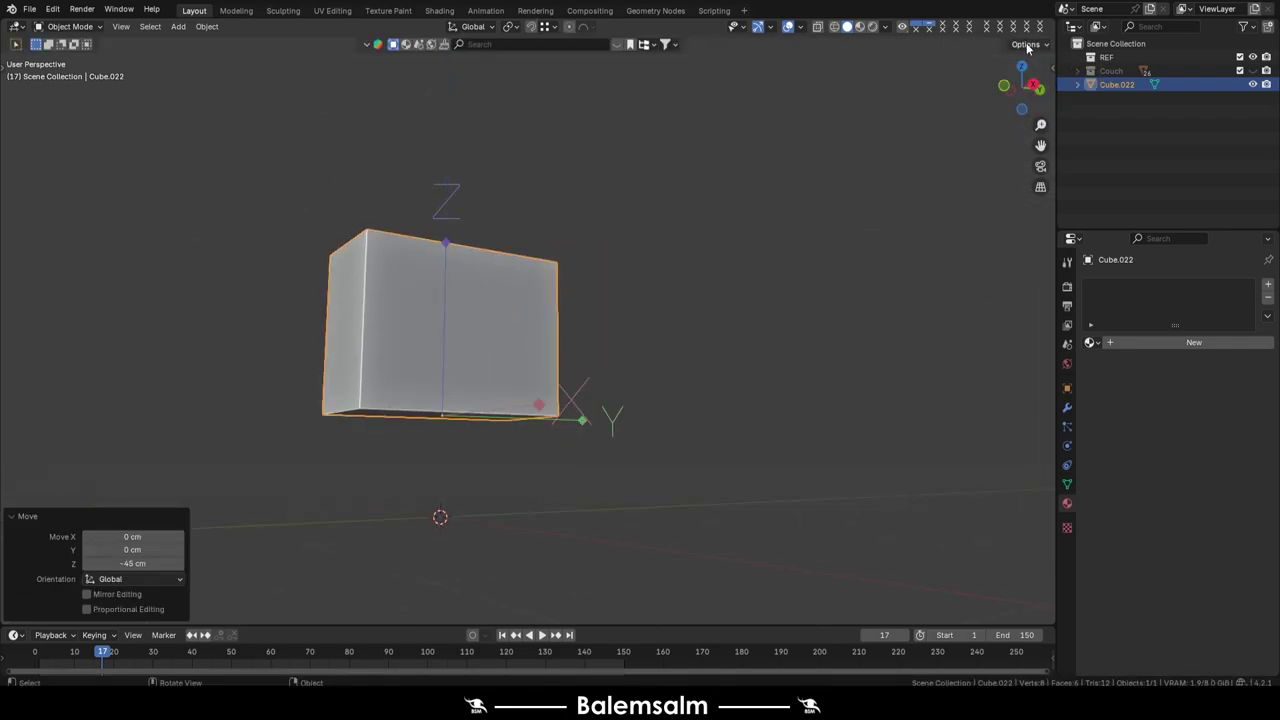
key("alt+g")
mouse_move(682, 172)
middle_mouse_down()
mouse_move(540, 266)
mouse_move(537, 209)
mouse_move(527, 261)
mouse_move(557, 214)
middle_mouse_up()
scroll(527, 261, "up", 3)
Loop-cut the front into three 40 cm columns and a 20 cm top row
key("Tab")
key("ctrl+r")
left_click(527, 261)
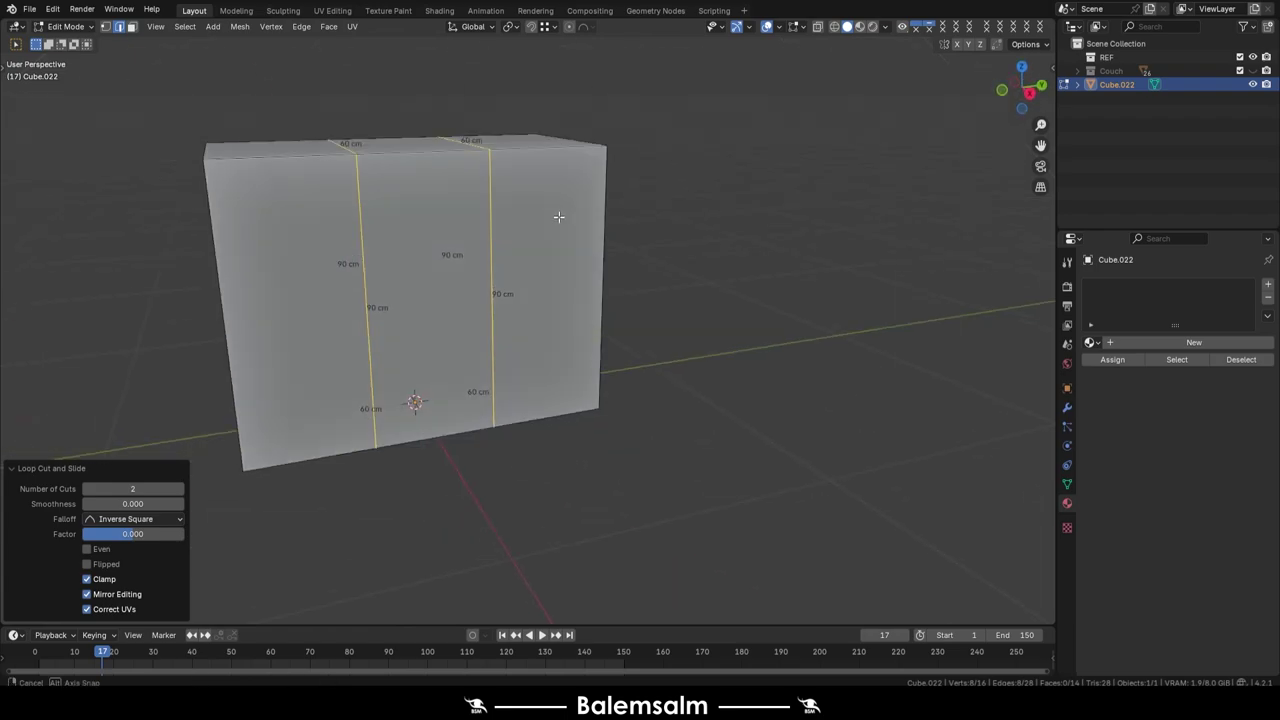
key("ctrl+r")
left_click(488, 267)
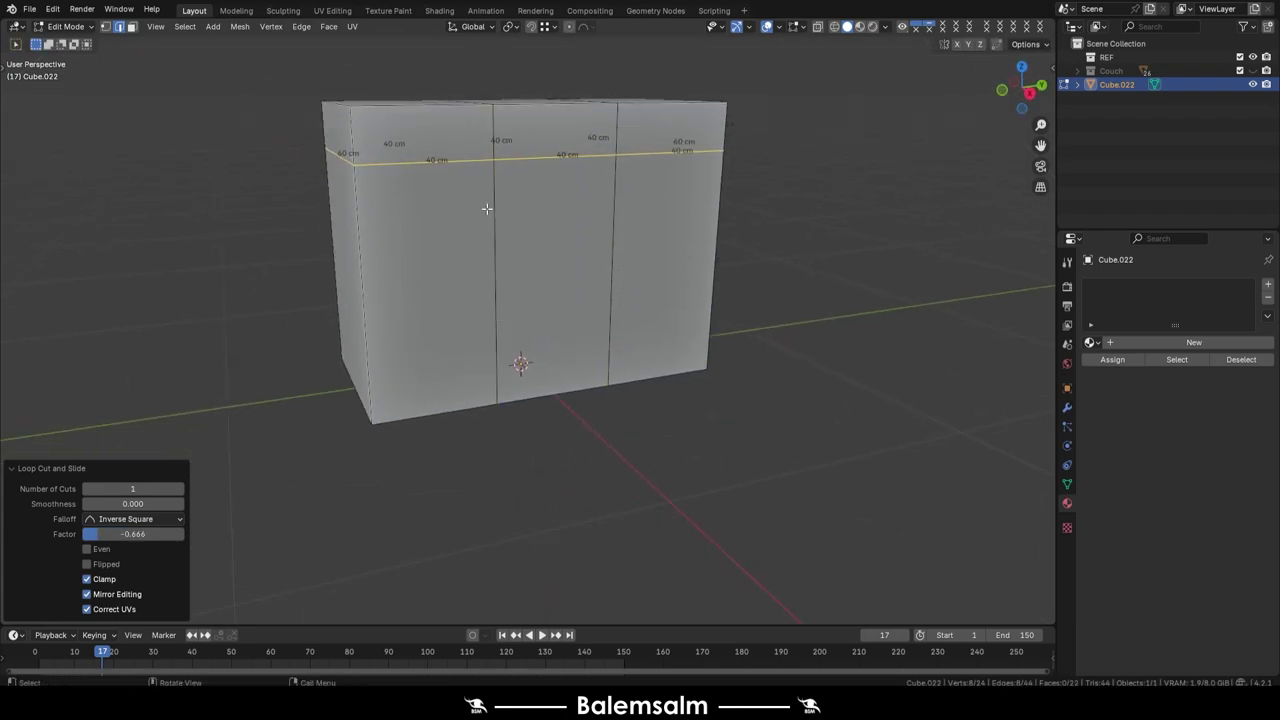
key("g")
key("g")
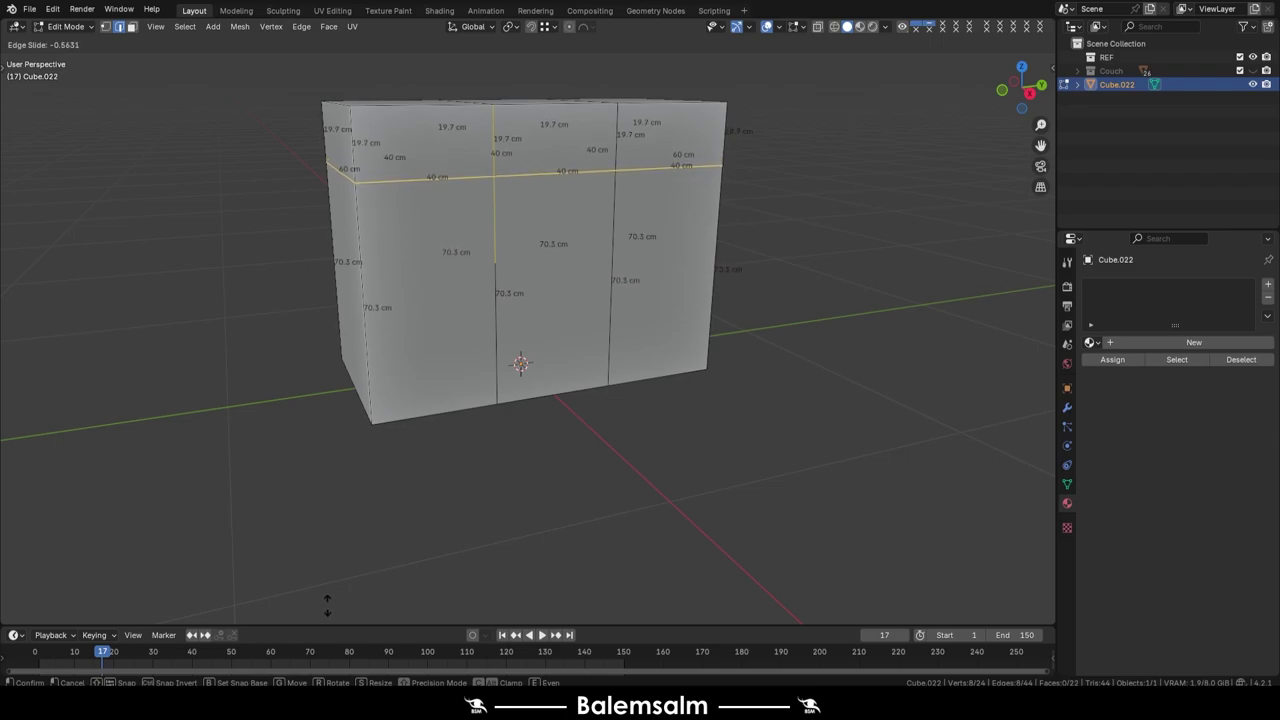
left_click(351, 280)
type("gz-203")
Inset the selected front panel faces by 1 cm
left_click(677, 128)
left_click(660, 270, "shift")
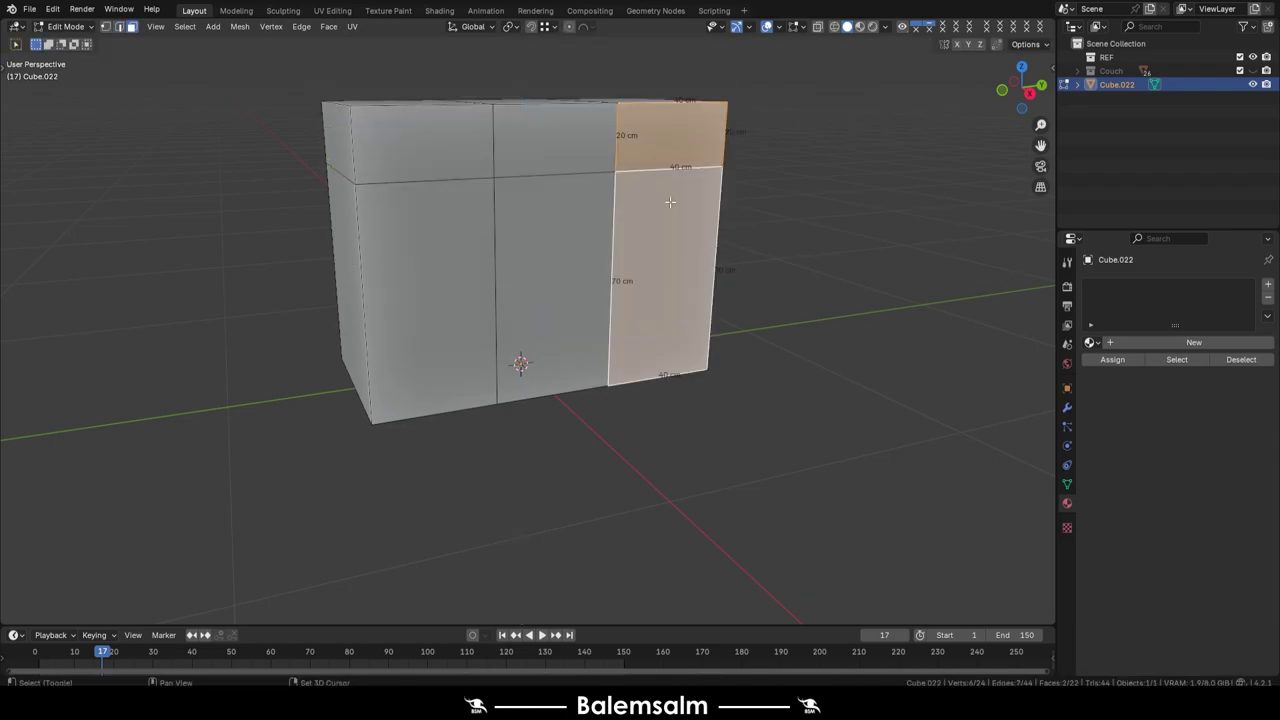
left_click(555, 135, "shift")
left_click(592, 216, "shift")
mouse_move(628, 155)
middle_mouse_down()
mouse_move(743, 191)
mouse_move(624, 235)
middle_mouse_up()
key("i")
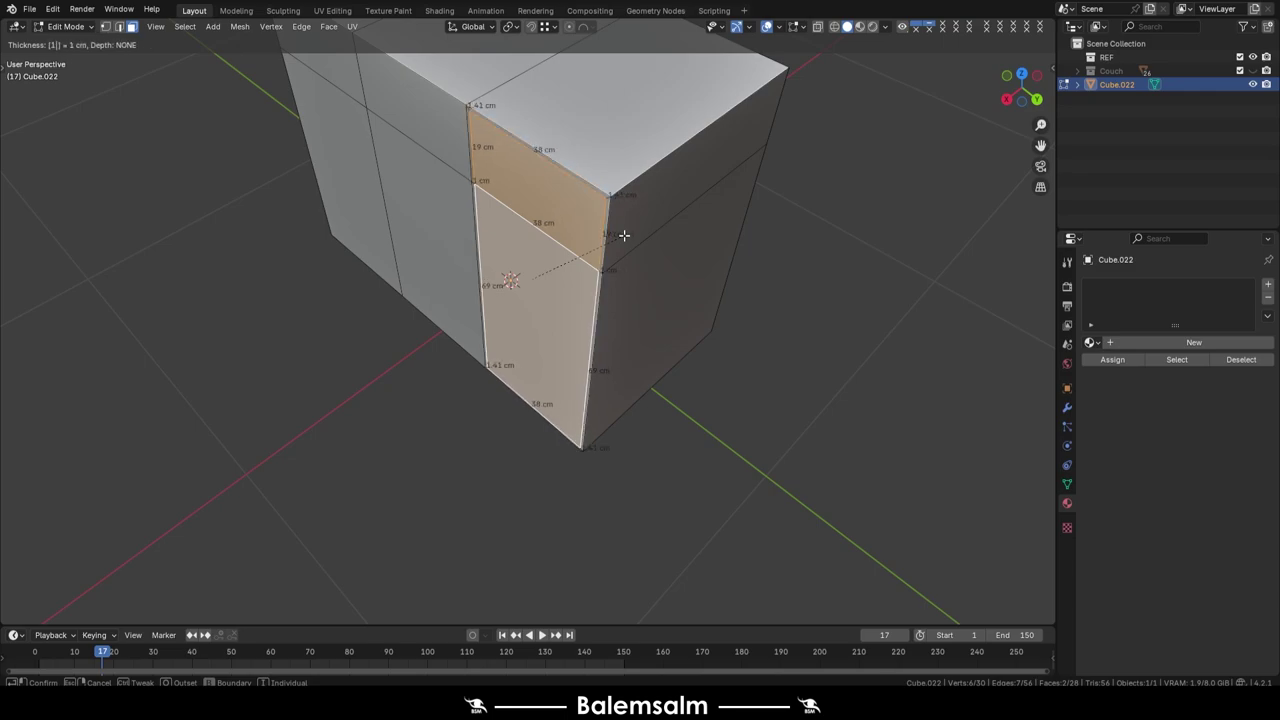
key("Escape")
left_click(416, 115)
key("i")
left_click(410, 160)
left_click(340, 107)
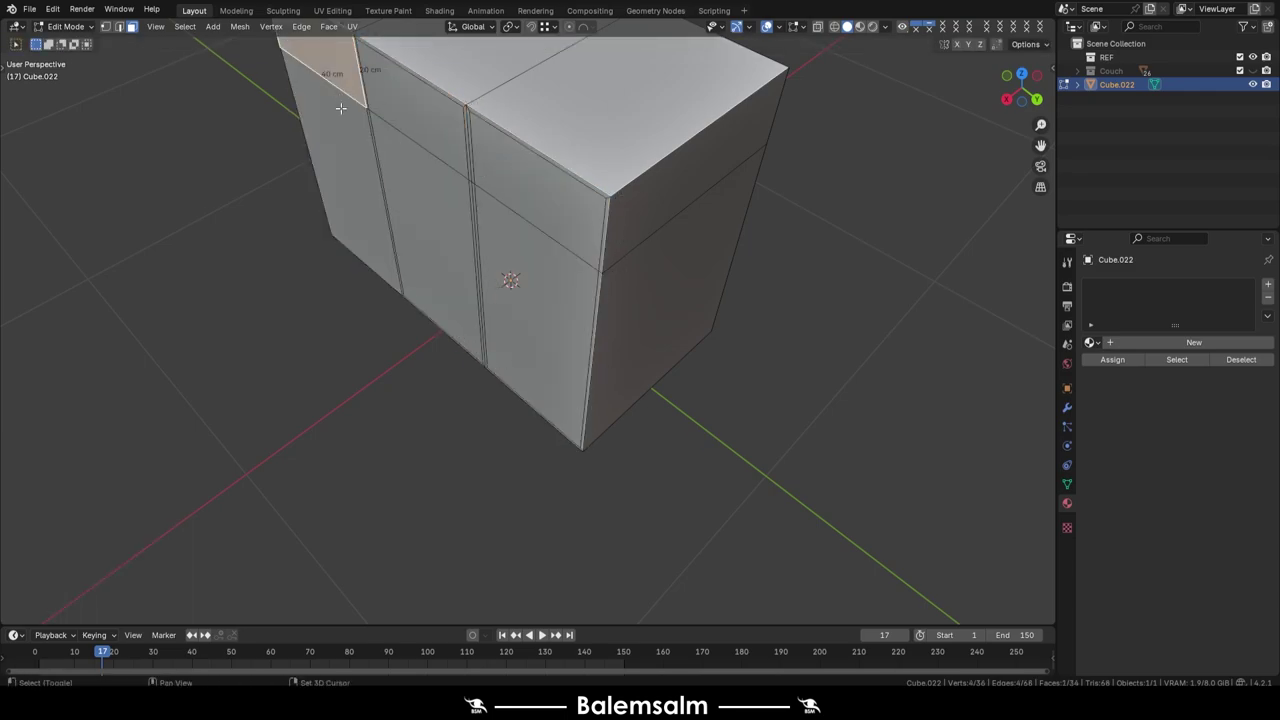
left_click(340, 120)
middle_click_drag(340, 120, 450, 250)
Inset the selected front panels 0.5 cm into the cabinet front
left_click(533, 301, "shift")
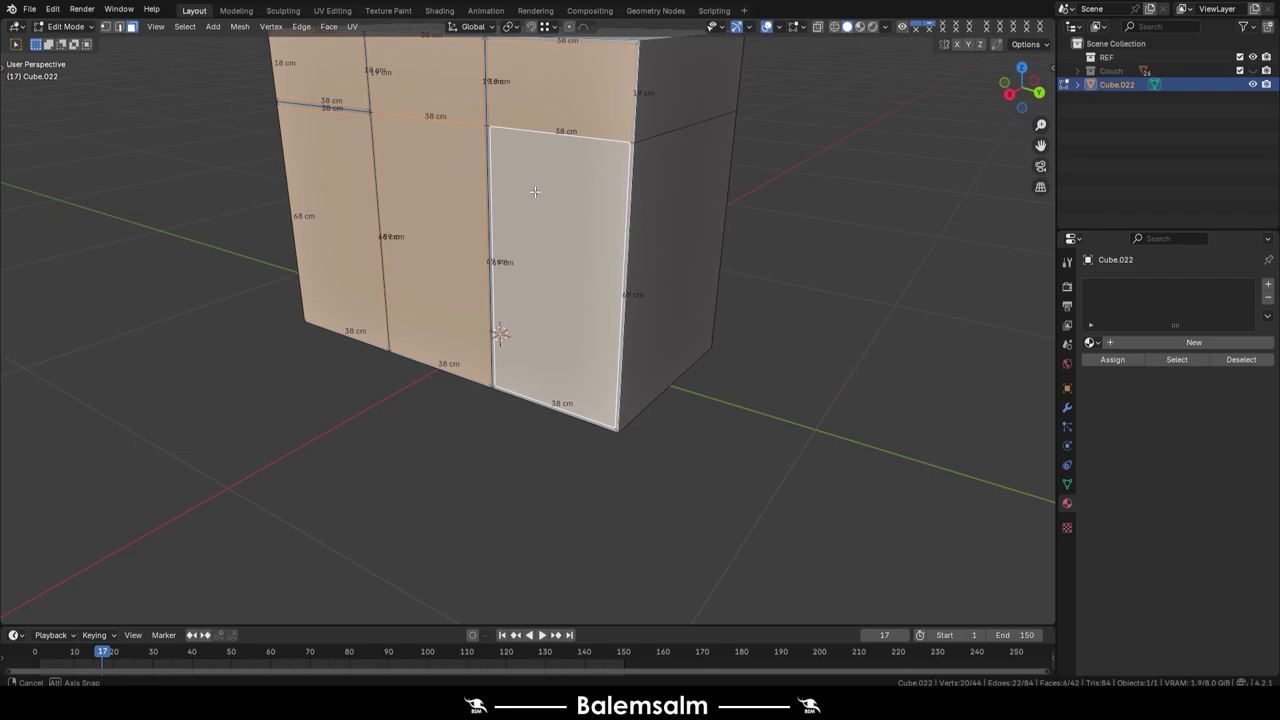
mouse_move(533, 301)
middle_mouse_down()
mouse_move(548, 384)
mouse_move(560, 330)
mouse_move(488, 325)
middle_mouse_up()
key("BackSpace")
key("Return")
Reposition the cabinet while viewing it from the right side
key("Tab")
key("grave")
left_click(609, 274)
key("g")
key("Return")
Add loop cuts across the cabinet's underside and spread them apart along X
key("Tab")
key("ctrl+r")
left_click(470, 290)
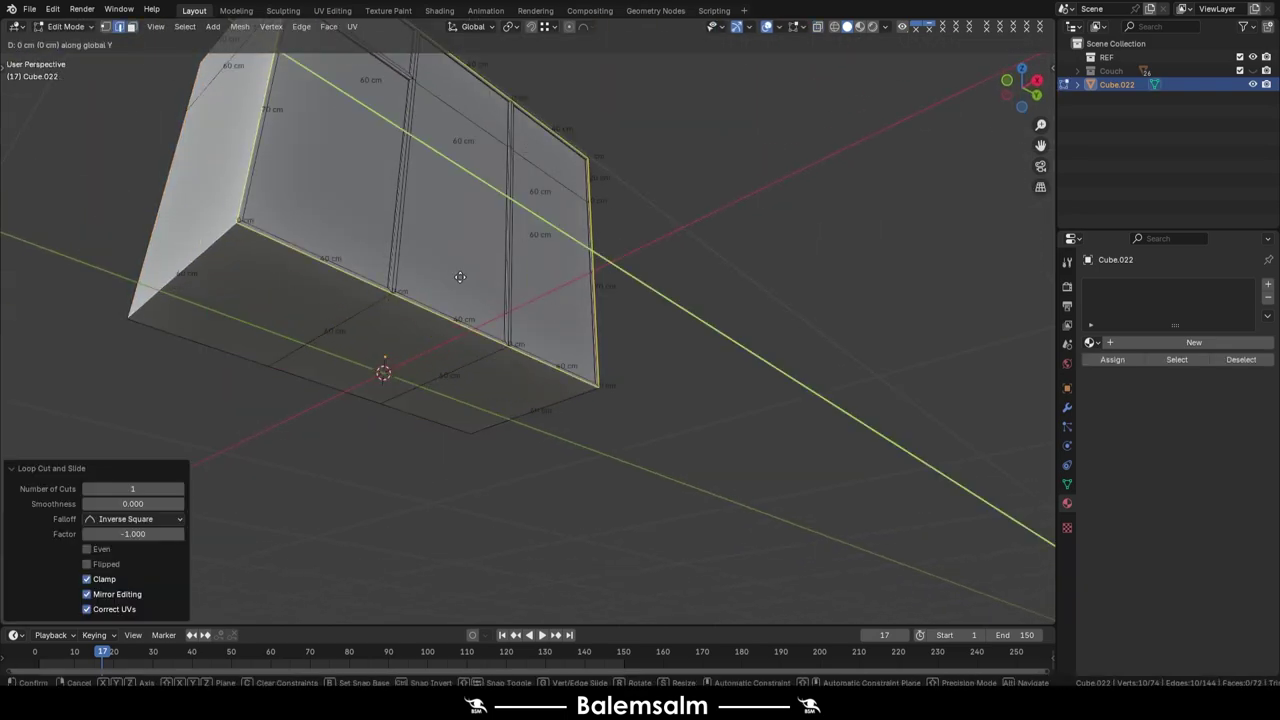
key("Escape")
key("ctrl+r")
scroll(357, 300, "up", 1)
left_click(357, 300)
middle_click_drag(357, 300, 289, 317)
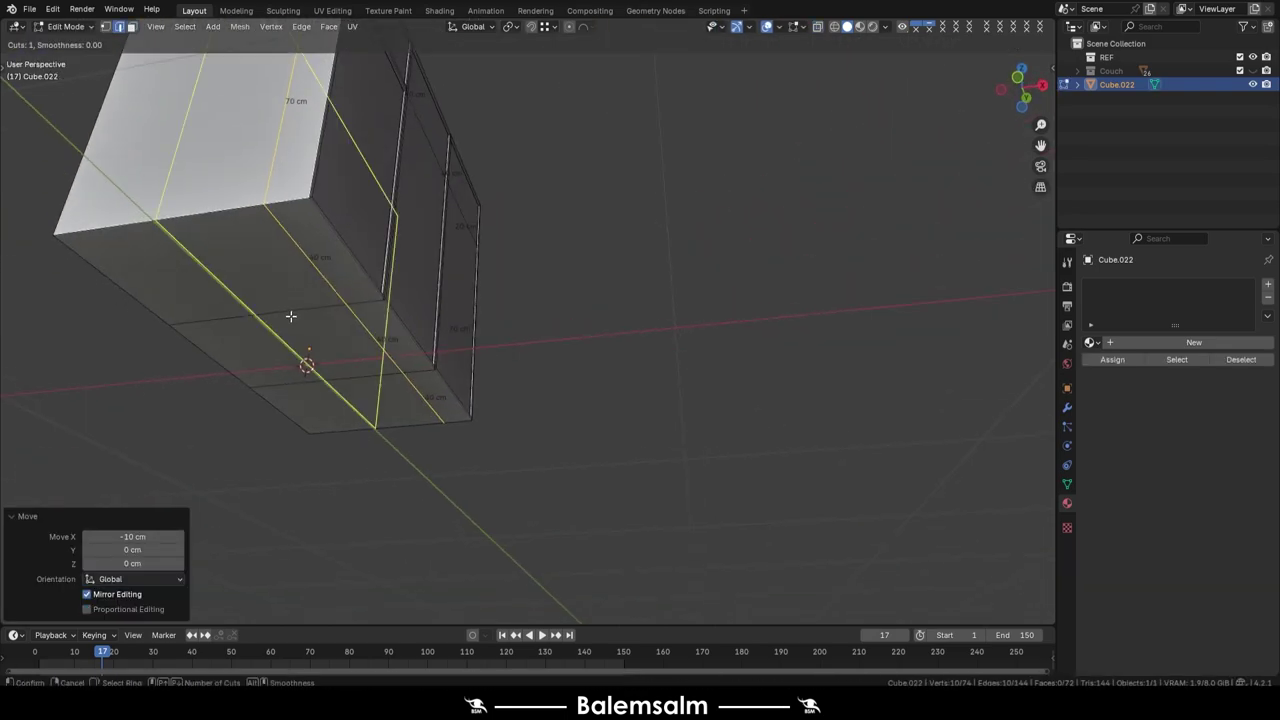
key("s")
key("x")
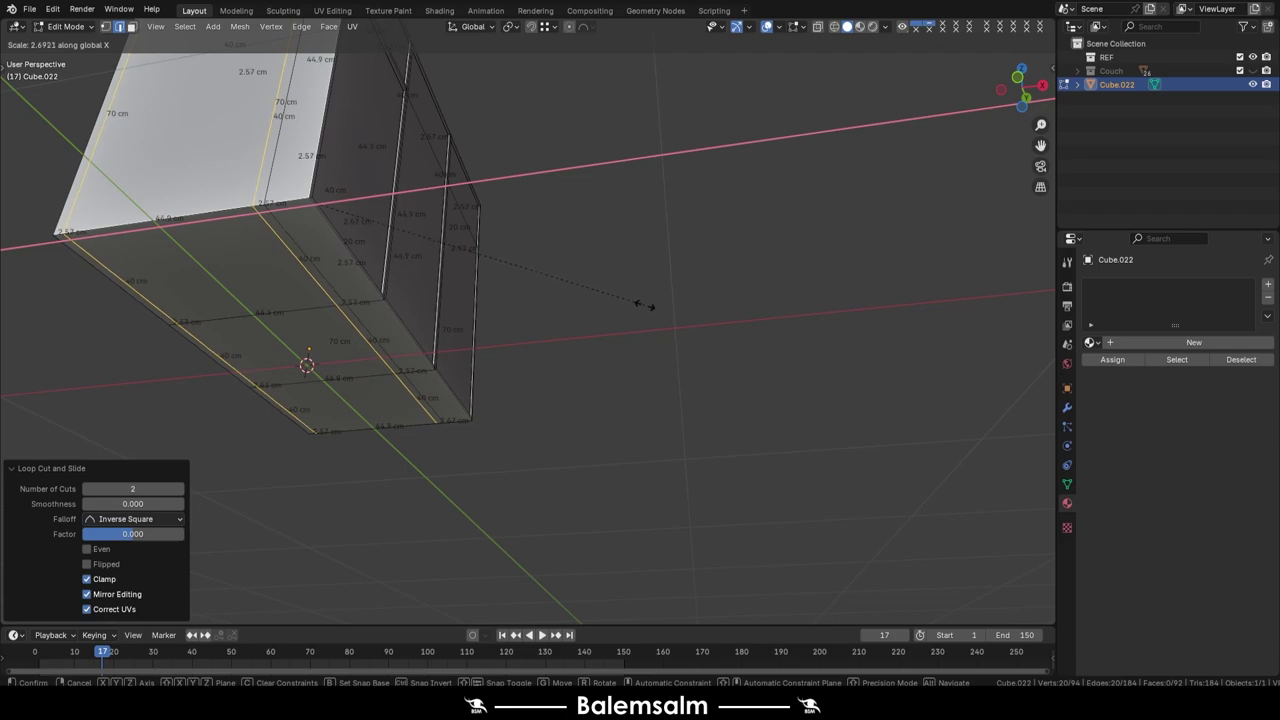
left_click(655, 305)
Raise the selected base faces 5 cm vertically to form the feet
mouse_move(655, 305)
middle_mouse_down()
mouse_move(309, 263)
mouse_move(475, 390)
middle_mouse_up()
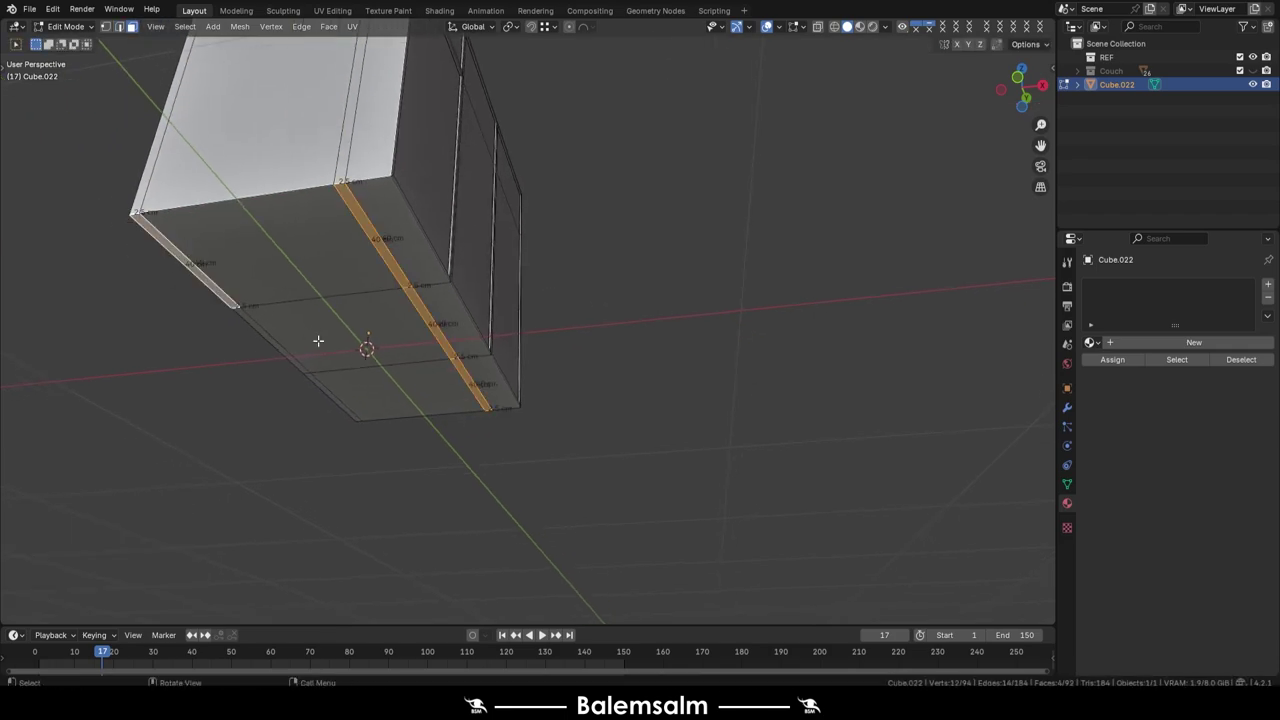
left_click(381, 334)
key("g")
key("z")
key("Return")
key("Tab")
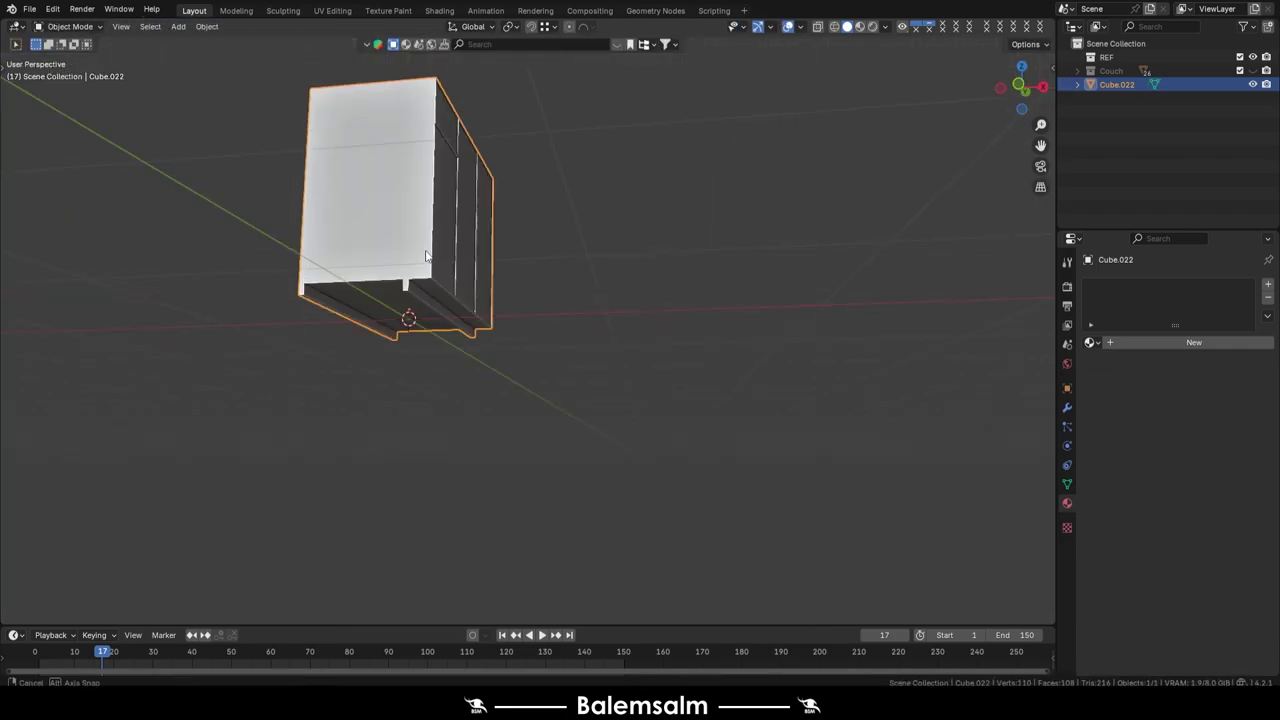
Loop-cut the top near its back edge and raise a 5 cm back lip
mouse_move(367, 342)
middle_mouse_down()
mouse_move(102, 286)
mouse_move(272, 288)
mouse_move(322, 334)
mouse_move(394, 258)
mouse_move(248, 232)
mouse_move(243, 300)
middle_mouse_up()
key("Tab")
left_click(248, 232)
key("ctrl+r")
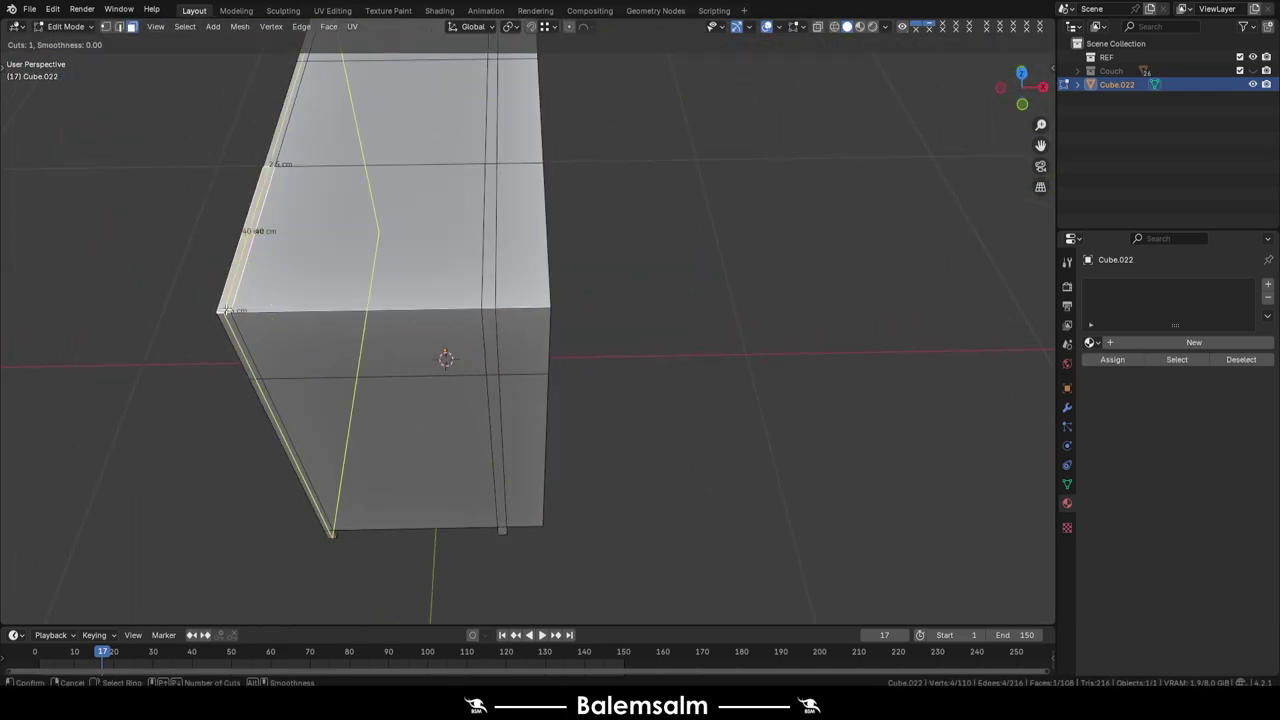
left_click(240, 329)
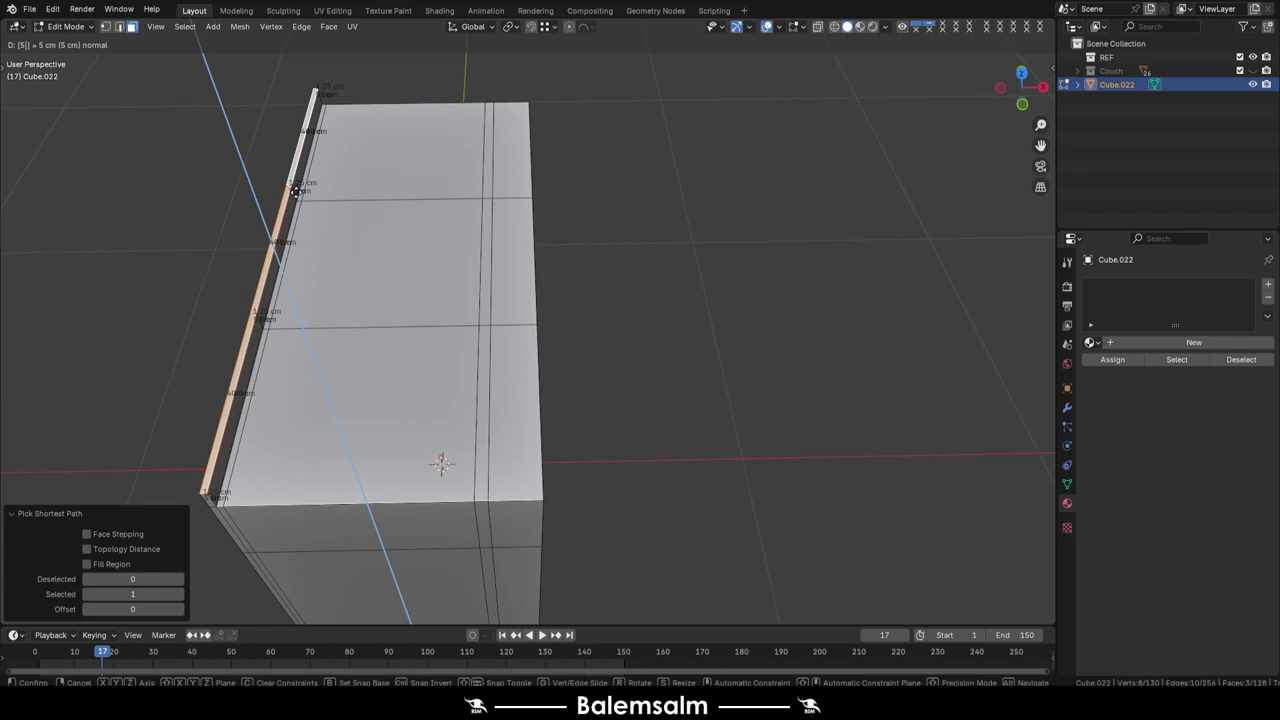
key("Return")
key("Tab")
mouse_move(296, 191)
middle_mouse_down()
mouse_move(520, 314)
mouse_move(430, 307)
mouse_move(454, 270)
middle_mouse_up()
Add a plane and stand it upright with a 90° rotation on X
key("shift+a")
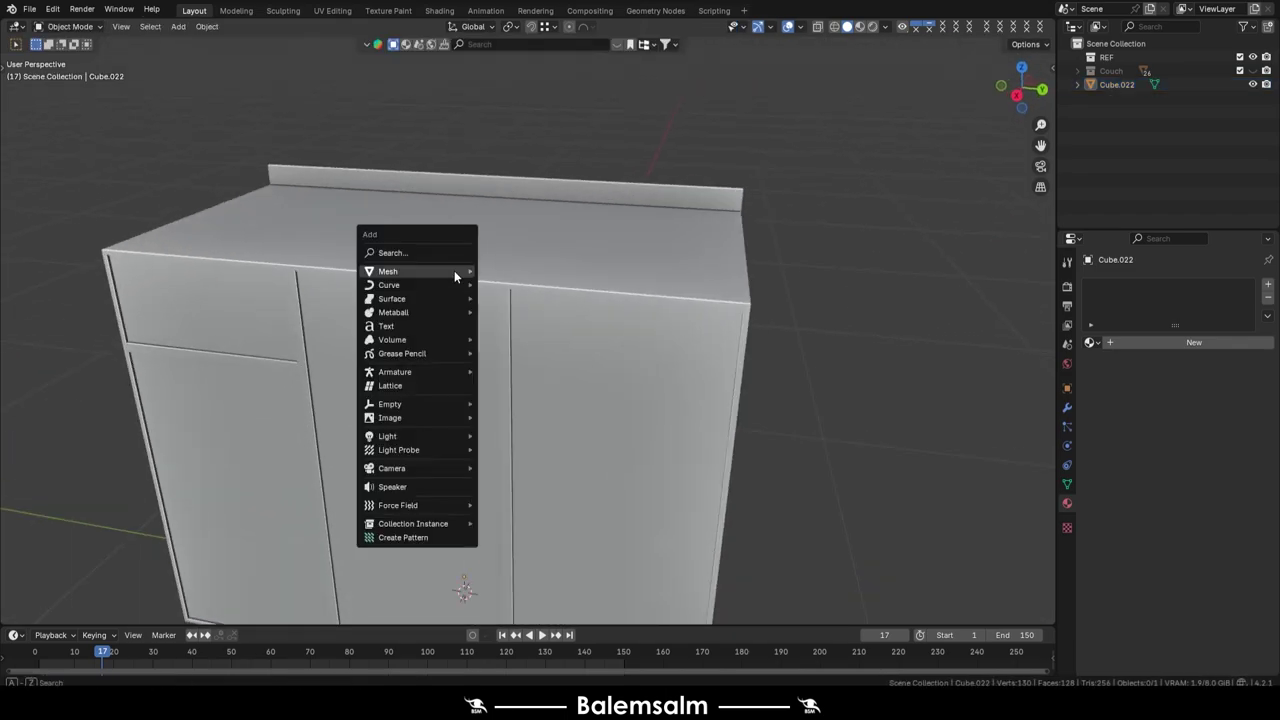
mouse_move(410, 271)
left_click(502, 272)
scroll(511, 307, "down", 3)
key("r")
key("x")
type("90")
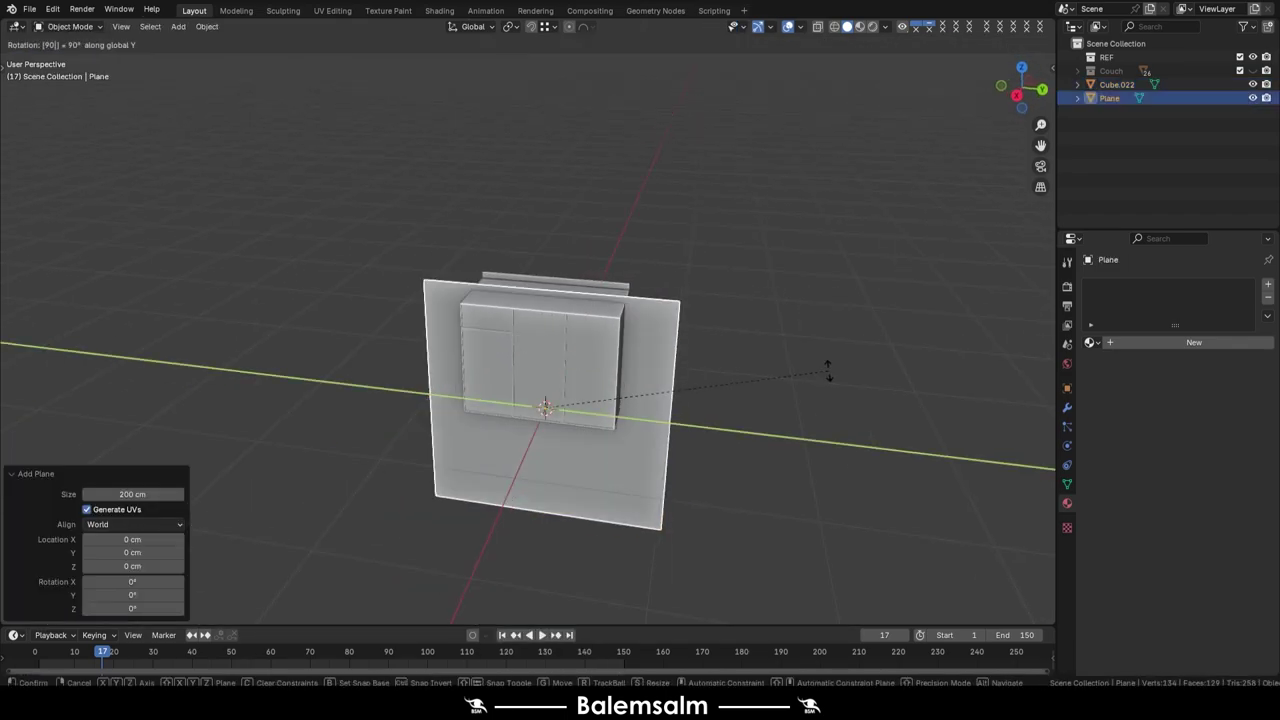
key("Return")
Scale the plane by 0.08, then shrink it further to about 4 cm
key("KP_1")
key("KP_3")
key("Tab")
type("s.08")
key("Return")
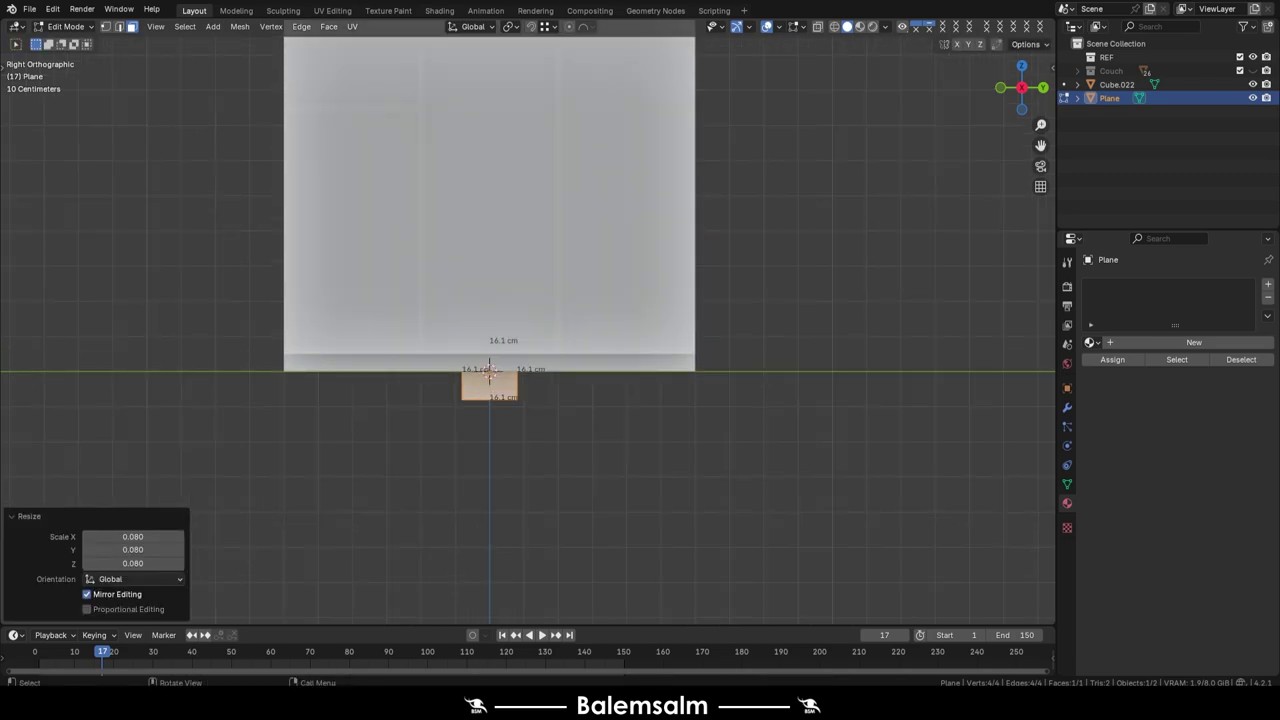
scroll(489, 372, "down", 2)
scroll(480, 374, "up", 2)
key("s")
left_click(537, 154)
scroll(594, 255, "up", 4)
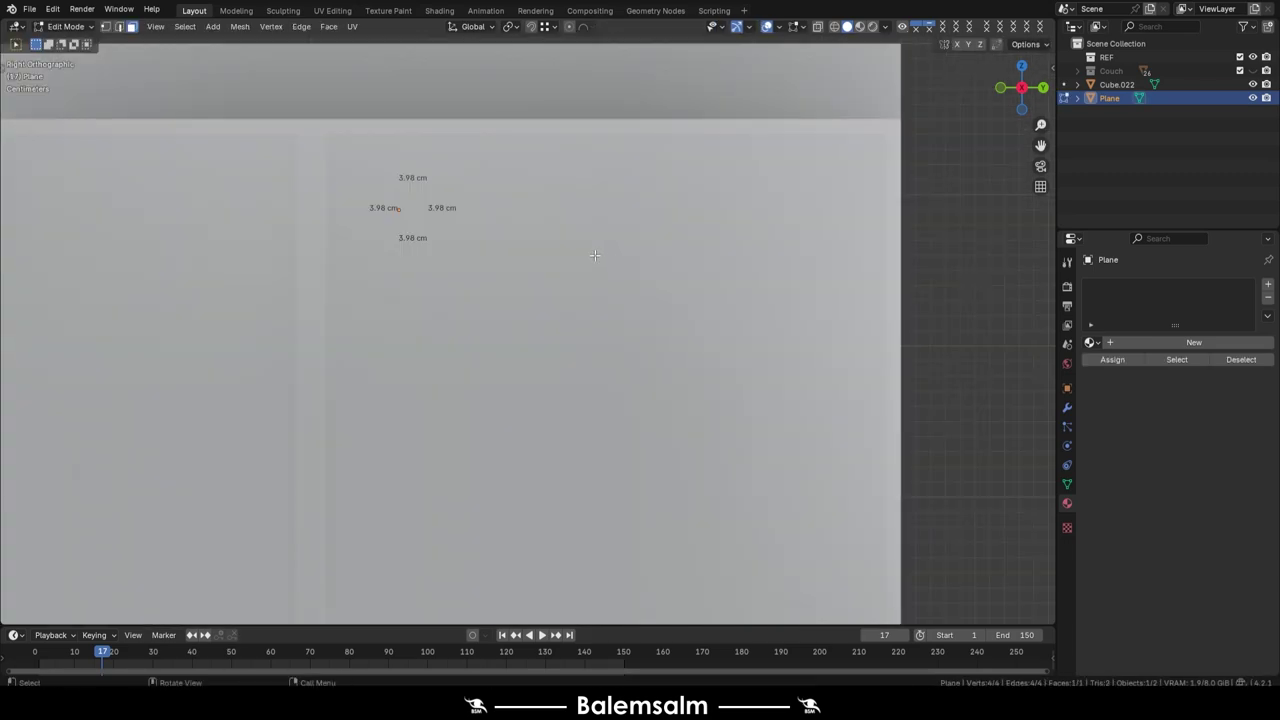
Move the plane along X against the door front and shrink it to 2 cm
mouse_move(474, 220)
middle_mouse_down()
mouse_move(460, 235)
mouse_move(455, 224)
middle_mouse_up()
key("g")
key("x")
left_click(440, 250)
key("Tab")
scroll(455, 222, "up", 2)
key("s")
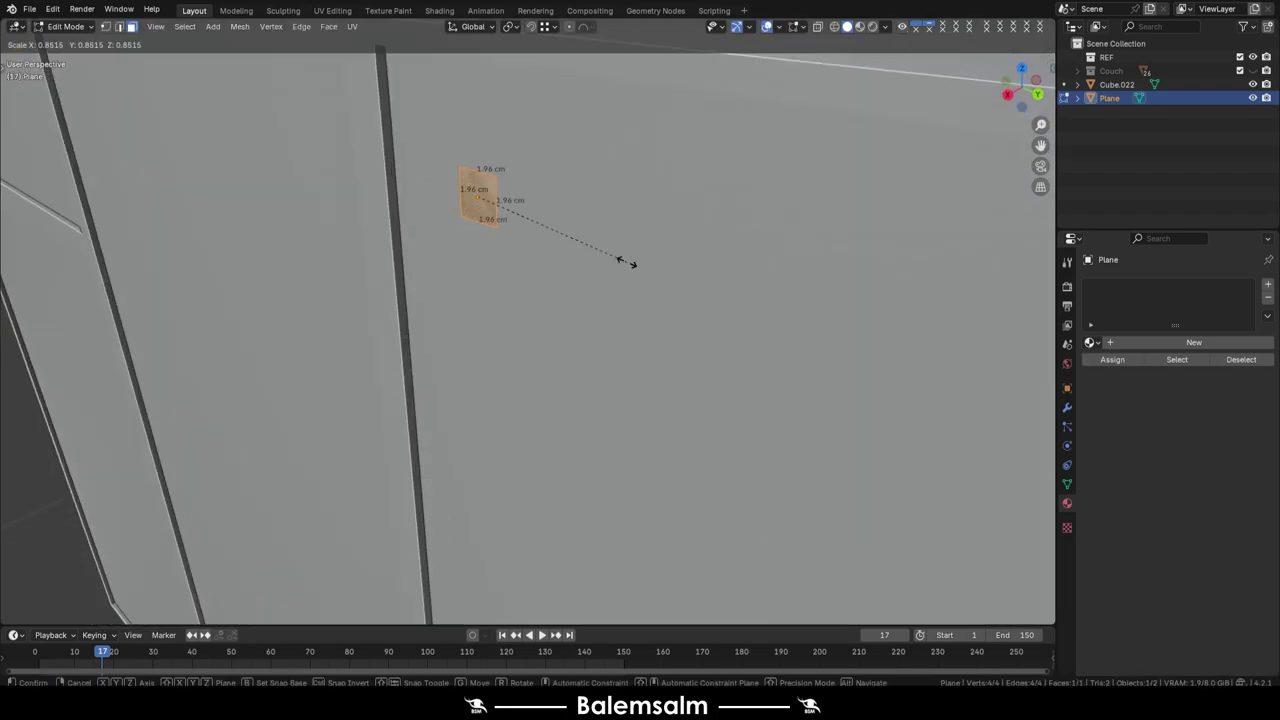
left_click(653, 276)
Copy the square lower on the door and undo a straight bridge between them
scroll(557, 251, "down", 3)
middle_click_drag(537, 200, 608, 290)
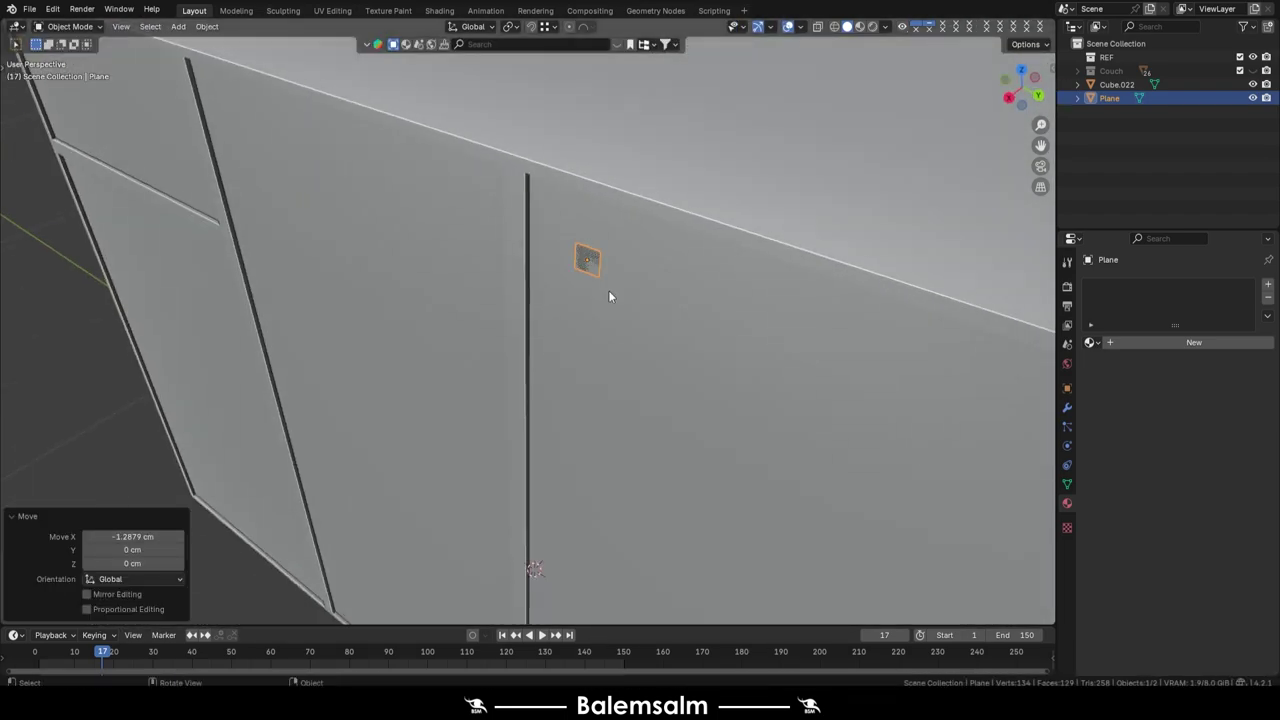
scroll(608, 290, "up", 3)
key("shift+d")
left_click(500, 375)
key("a")
key("ctrl+e")
left_click(217, 514)
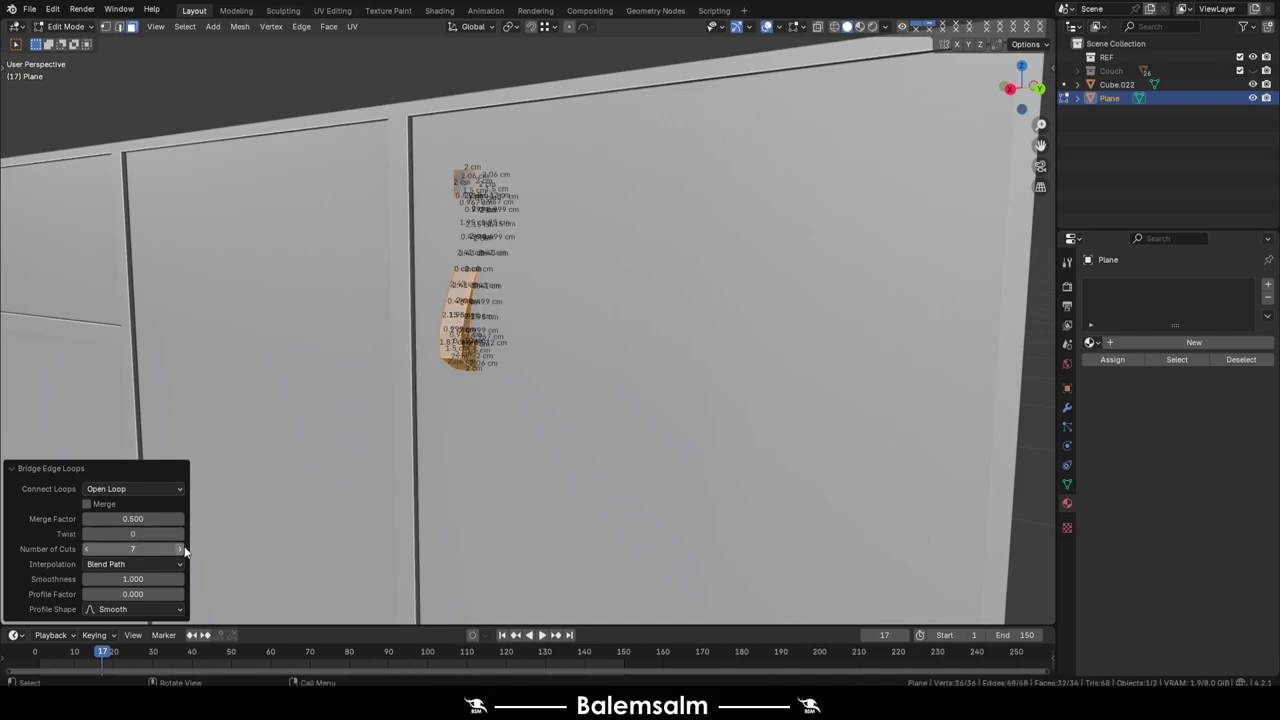
key("ctrl+z")
mouse_move(185, 550)
middle_mouse_down()
mouse_move(430, 300)
mouse_move(323, 381)
middle_mouse_up()
key("KP_Decimal")
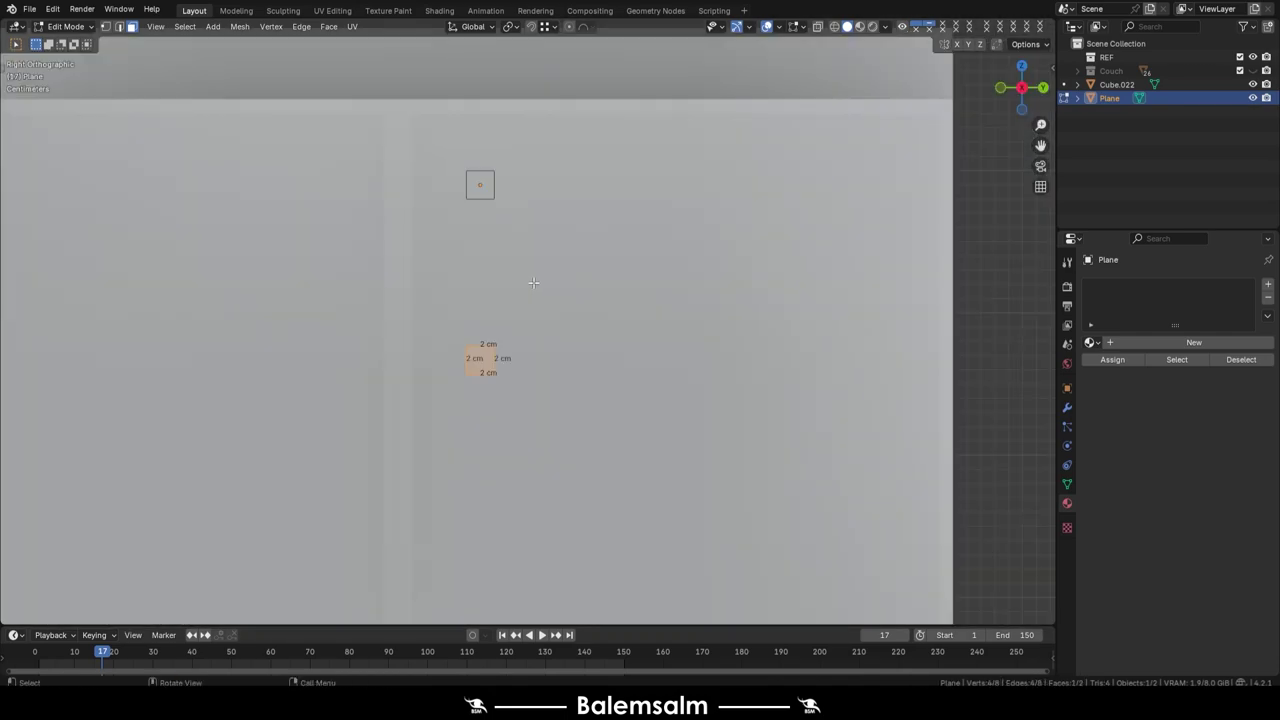
key("ctrl+KP_1")
Duplicate and angle an edge, then bridge the edges into one strip
key("shift+d")
left_click(514, 221)
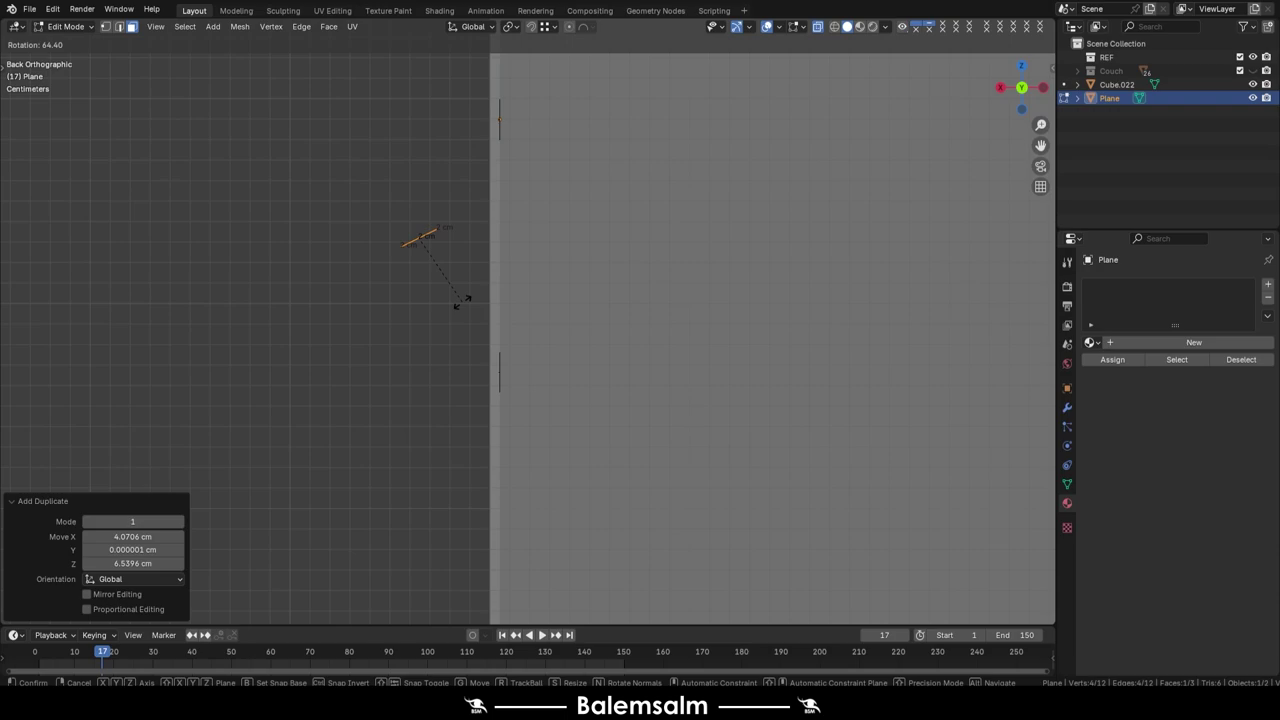
key("a")
key("ctrl+e")
left_click(448, 237)
key("ctrl+z")
key("ctrl+e")
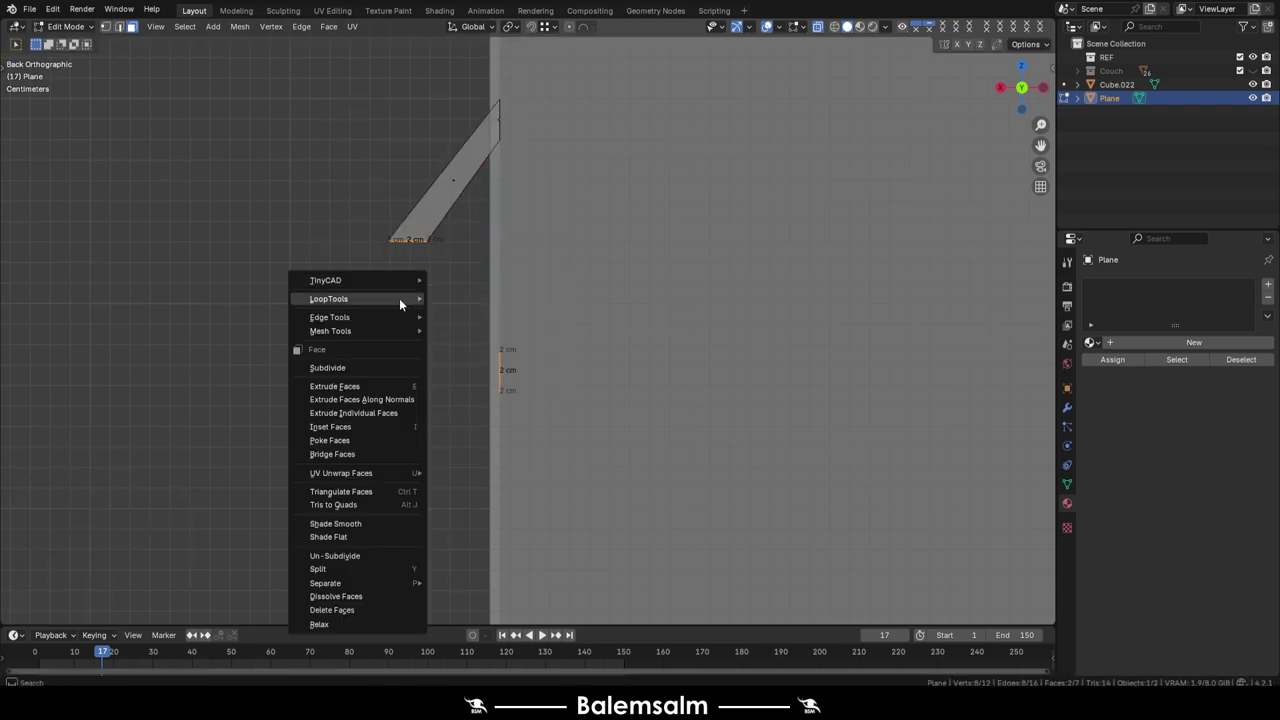
left_click(408, 294)
Add cuts to curve the bend and bridge the handle's lower curve with 4 cuts
left_click_drag(160, 549, 180, 549)
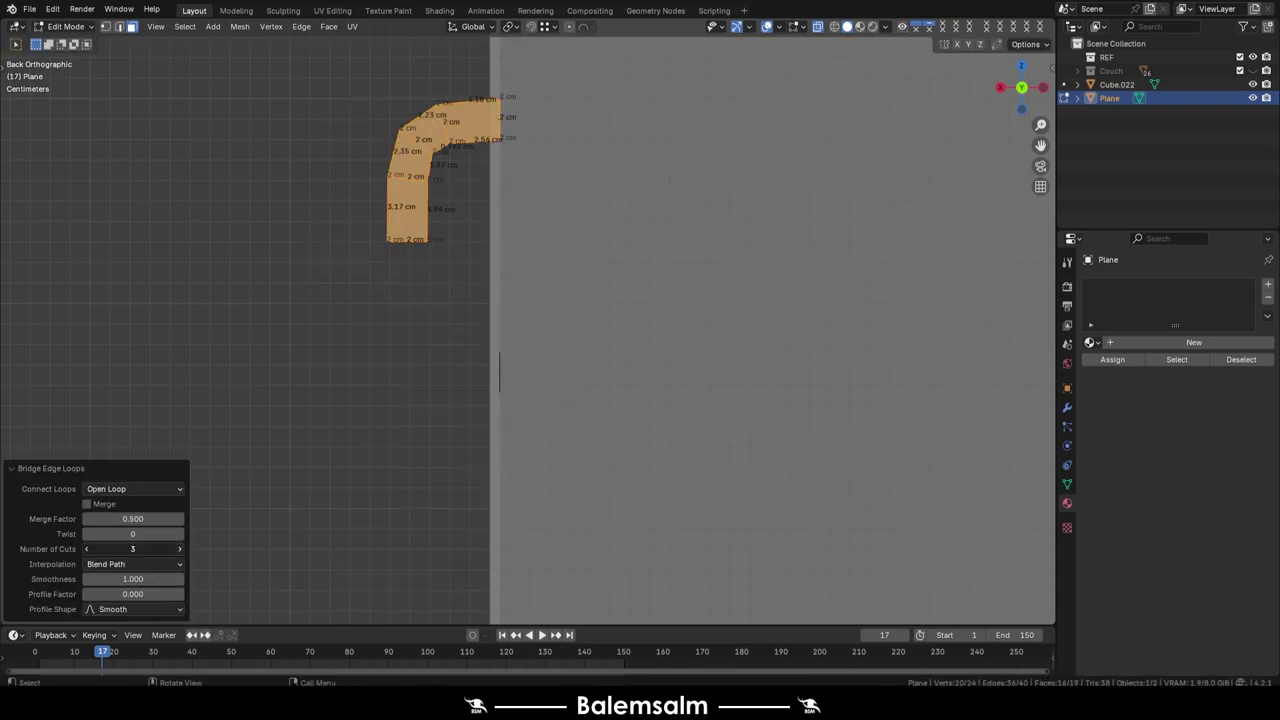
left_click(410, 240)
left_click(500, 370, "shift")
key("ctrl+e")
left_click(500, 370)
left_click(87, 549)
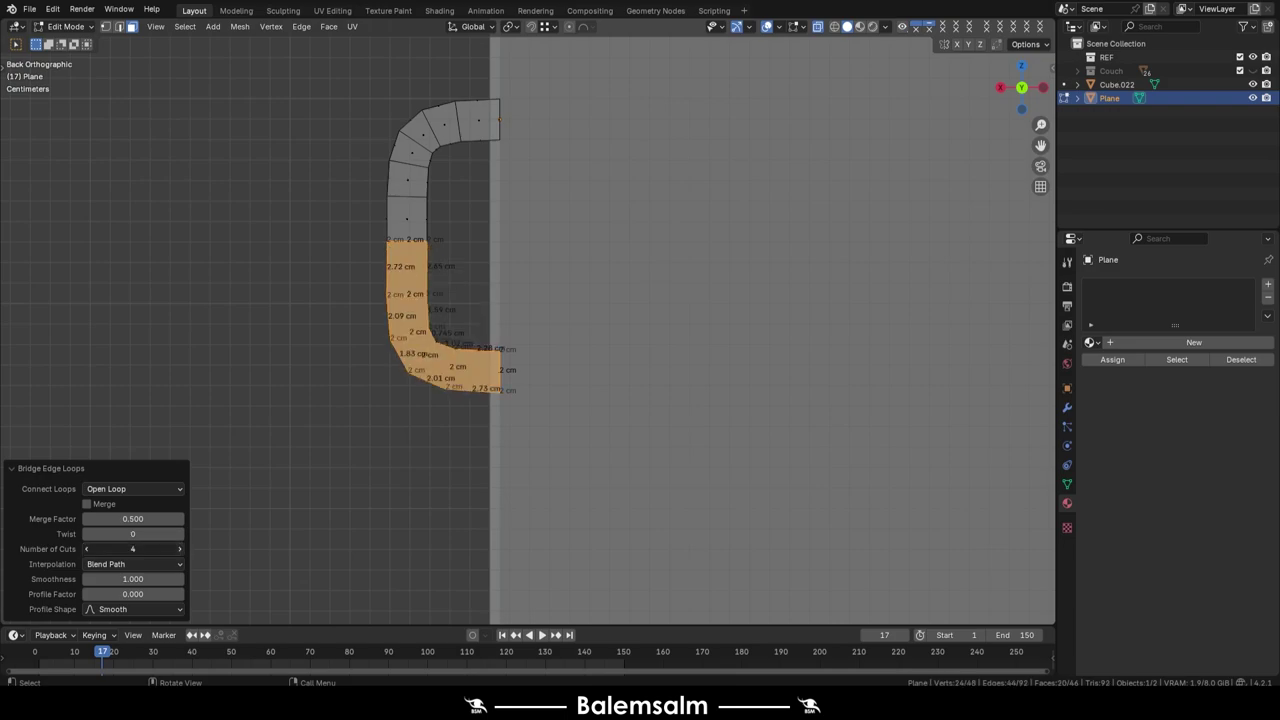
scroll(434, 275, "down", 5)
mouse_move(434, 275)
middle_mouse_down()
mouse_move(518, 268)
mouse_move(464, 287)
middle_mouse_up()
scroll(282, 310, "up", 4)
mouse_move(282, 310)
middle_mouse_down()
mouse_move(389, 317)
mouse_move(348, 312)
mouse_move(374, 183)
mouse_move(423, 289)
middle_mouse_up()
key("Escape")
Extrude the handle end along its normal and resize the extruded piece
key("e")
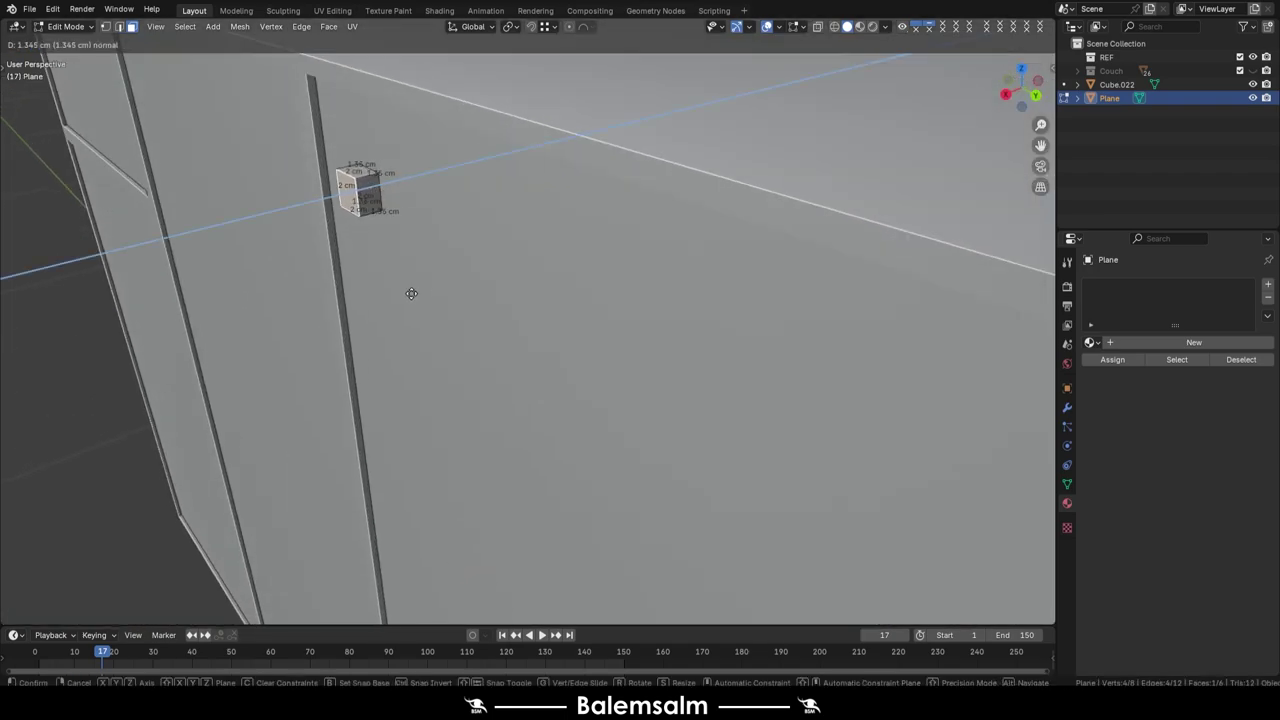
left_click(426, 293)
scroll(426, 293, "down", 5)
scroll(400, 260, "up", 5)
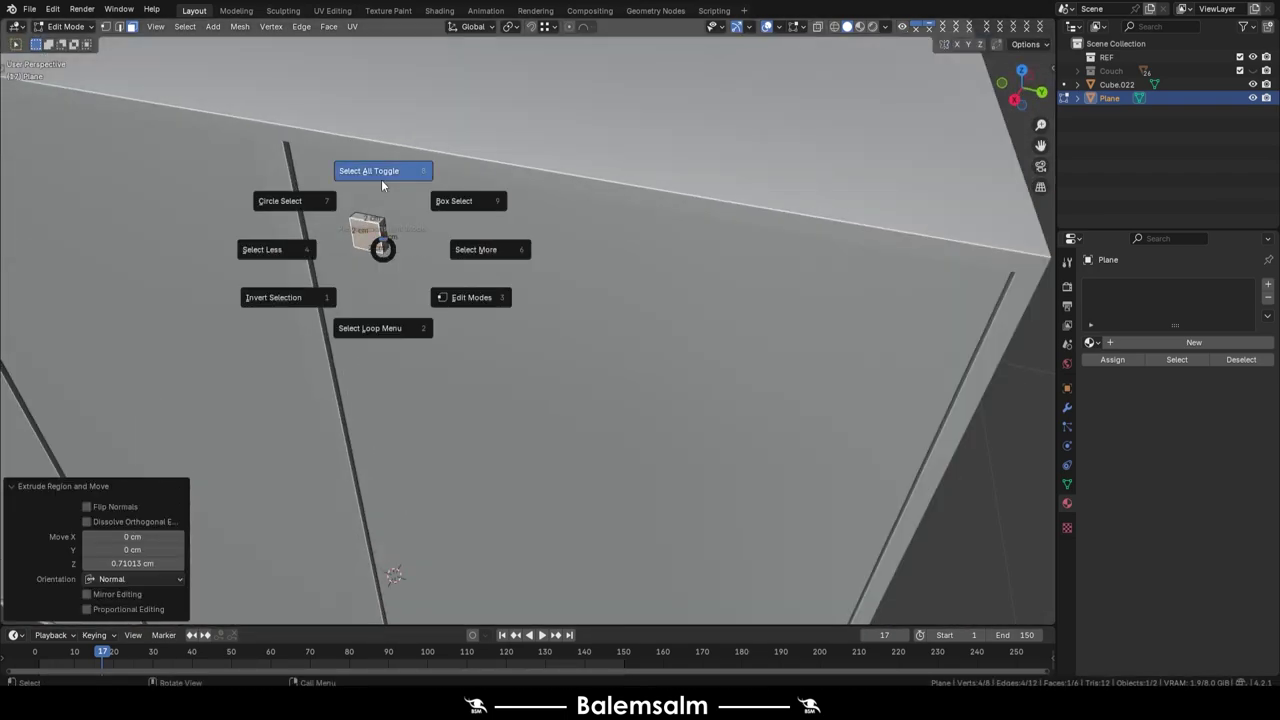
key("s")
left_click(389, 256)
scroll(280, 216, "down", 5)
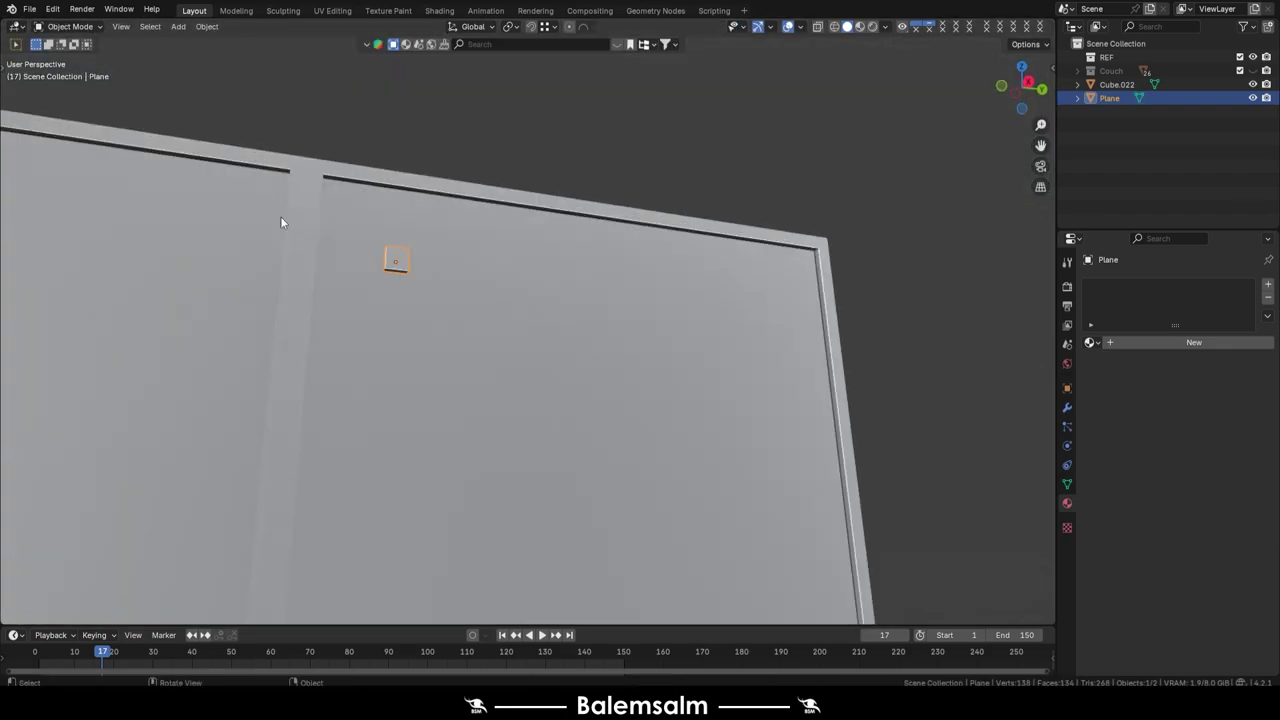
Reposition the end piece, raising it vertically and shifting it along X
key("Tab")
key("g")
key("z")
left_click(335, 251)
middle_click_drag(335, 251, 423, 213)
key("g")
key("x")
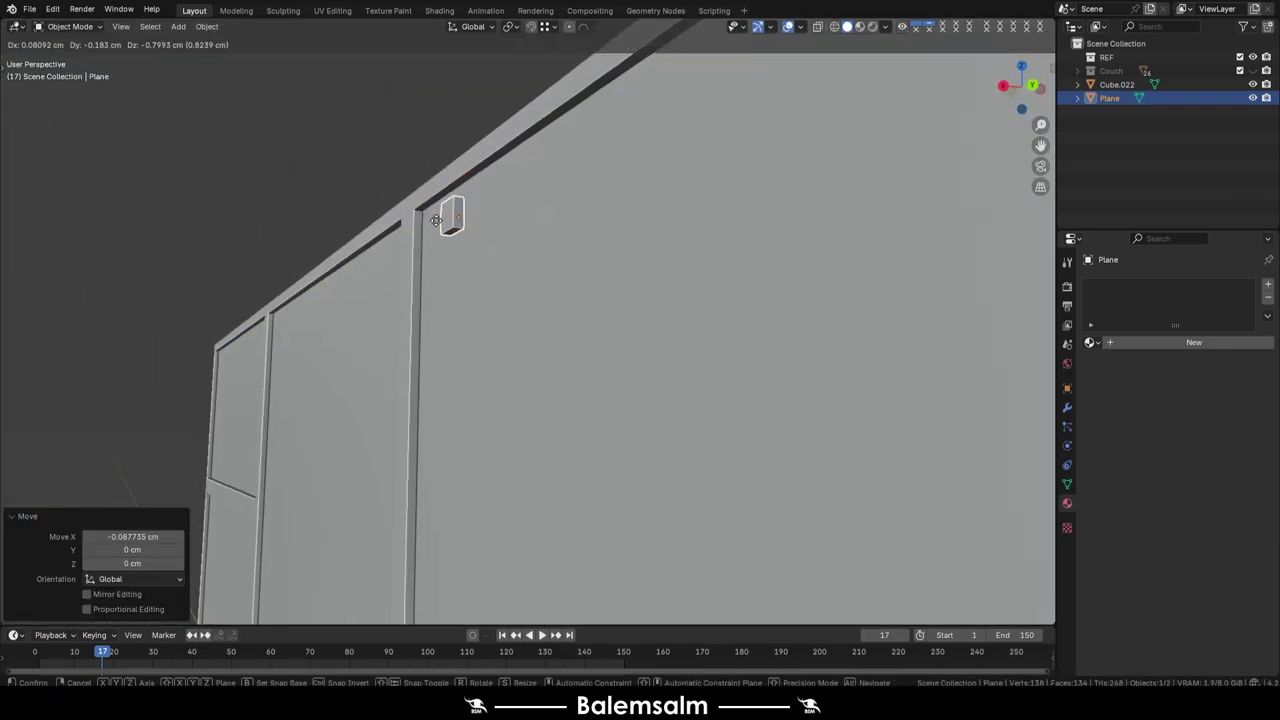
key("Escape")
scroll(436, 220, "down", 4)
mouse_move(460, 300)
middle_mouse_down()
mouse_move(485, 345)
mouse_move(434, 274)
mouse_move(410, 290)
middle_mouse_up()
scroll(452, 260, "up", 4)
key("Tab")
key("g")
key("x")
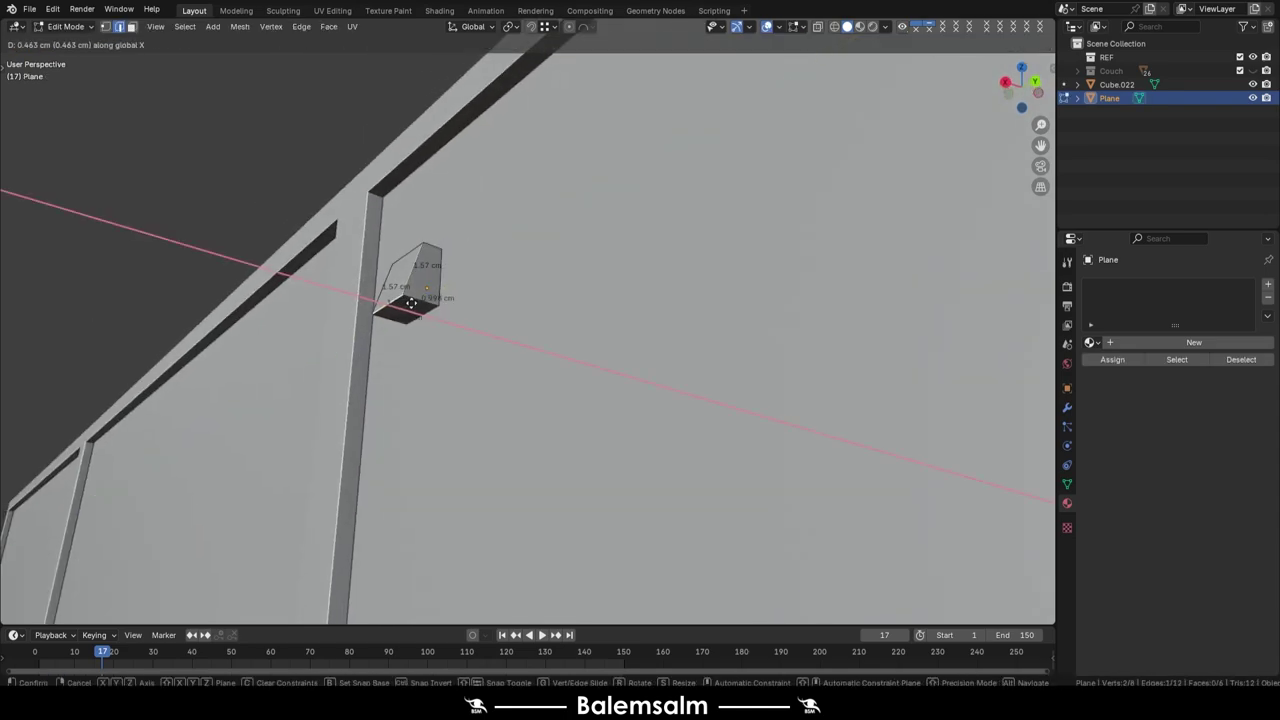
left_click(411, 303)
Duplicate the end piece below the original and flip it 180° around Y
key("shift+d")
key("z")
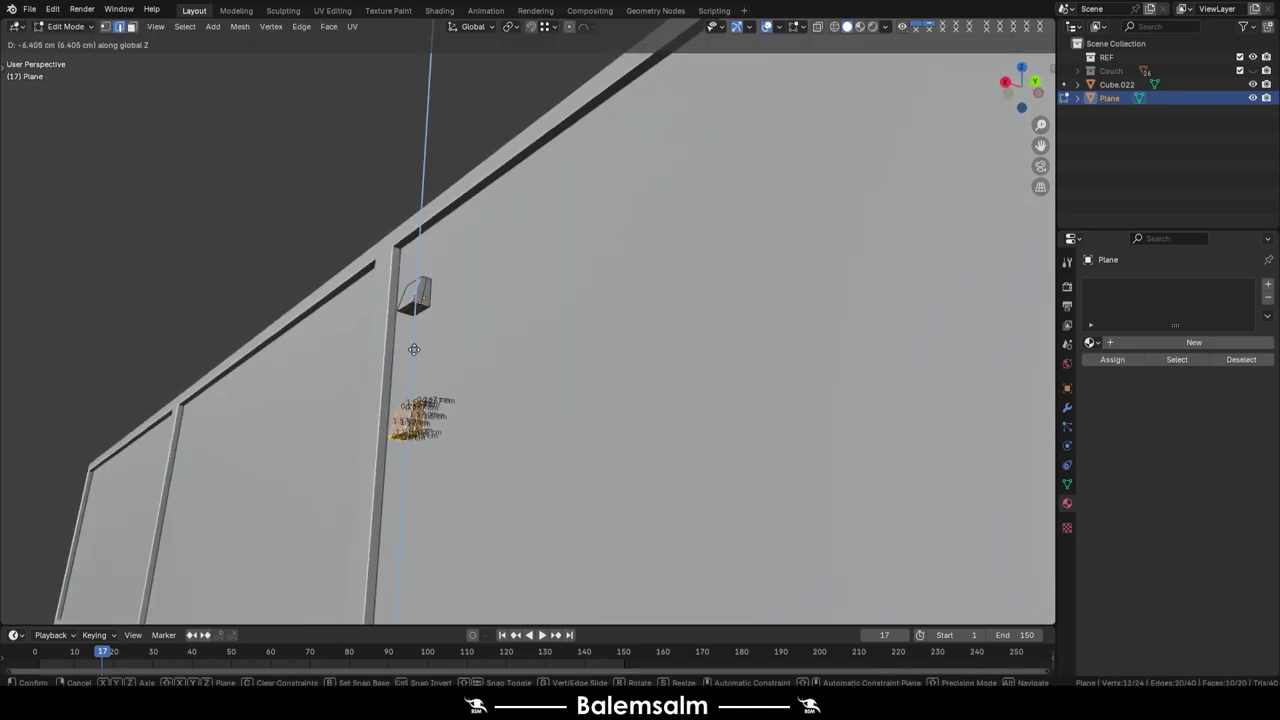
left_click(414, 380)
key("r")
key("y")
key("Return")
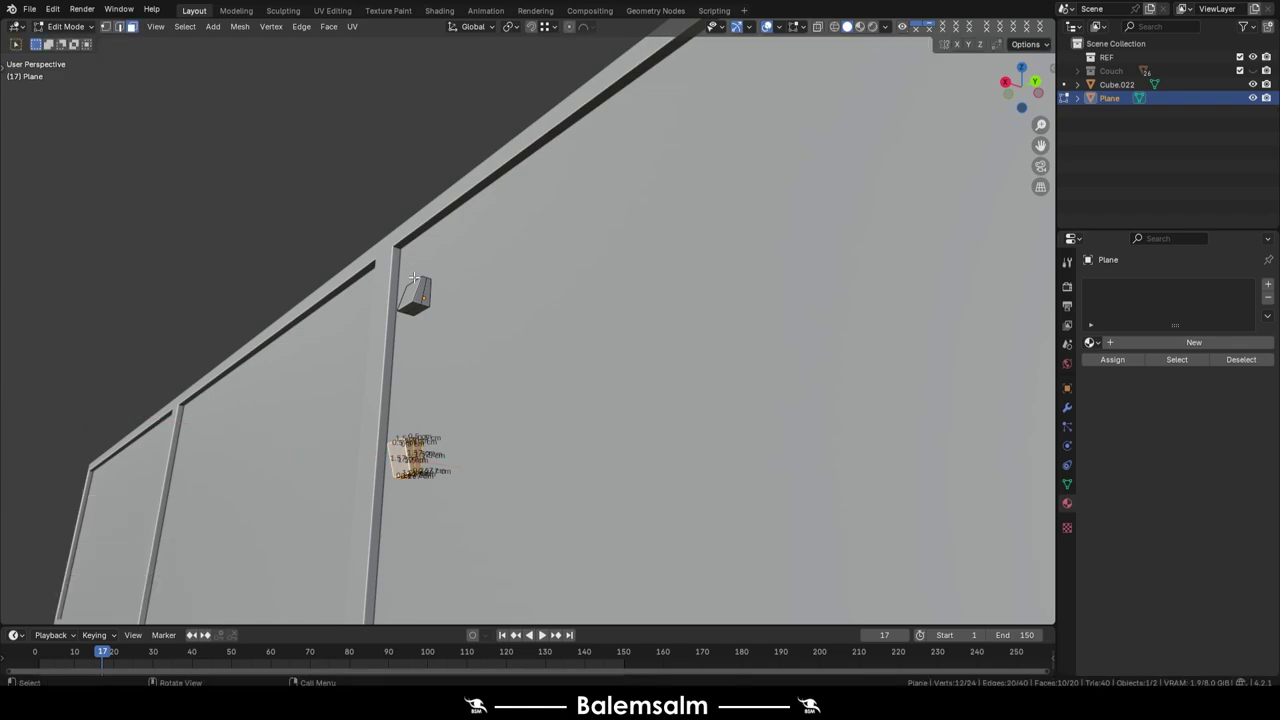
middle_click_drag(414, 379, 559, 381)
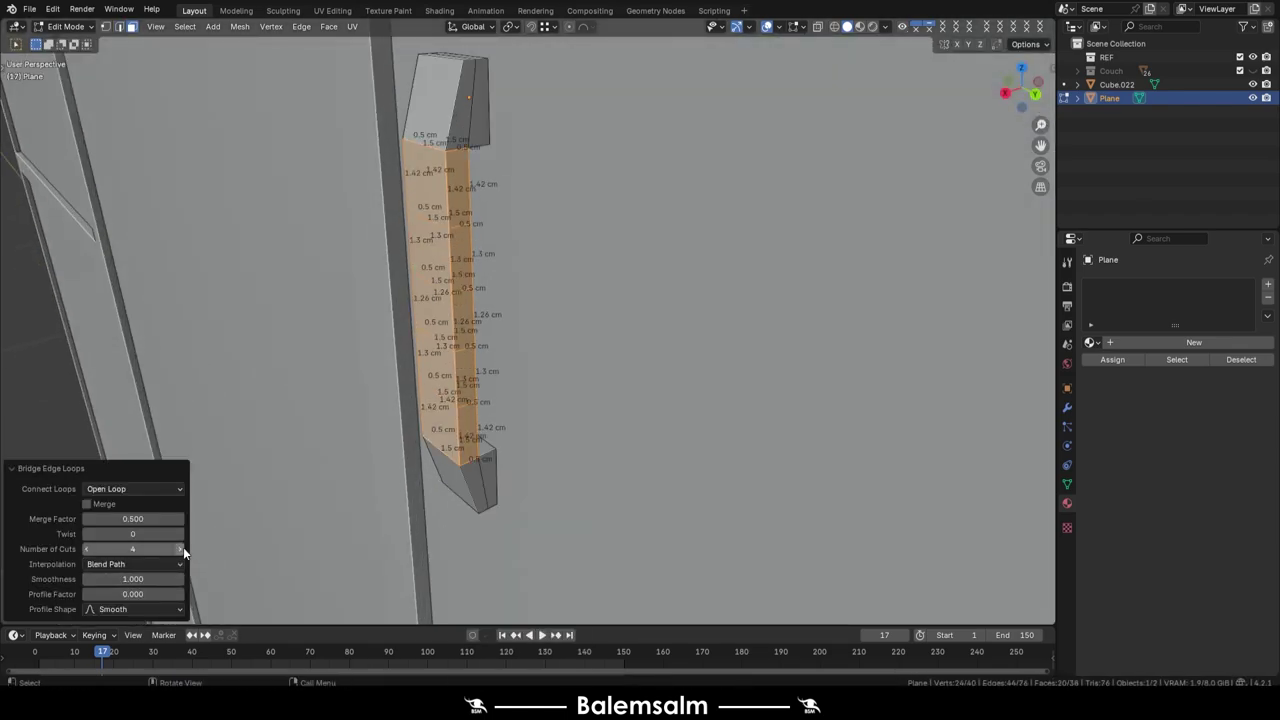
Give the bridge 5 cuts, Blend Path interpolation and a Sphere profile with a negative factor
left_click(183, 548)
left_click(180, 560)
left_click(174, 552)
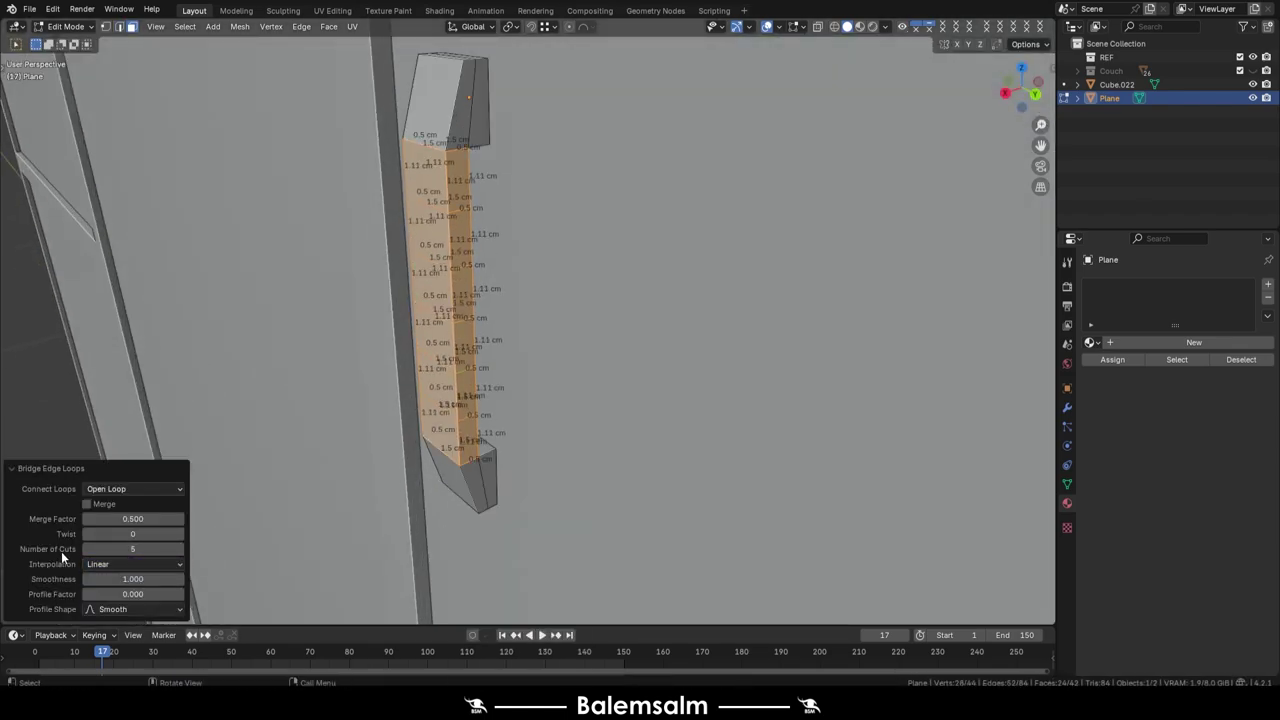
left_click(117, 564)
left_click(120, 594)
left_click(120, 564)
left_click(120, 579)
left_click(122, 608)
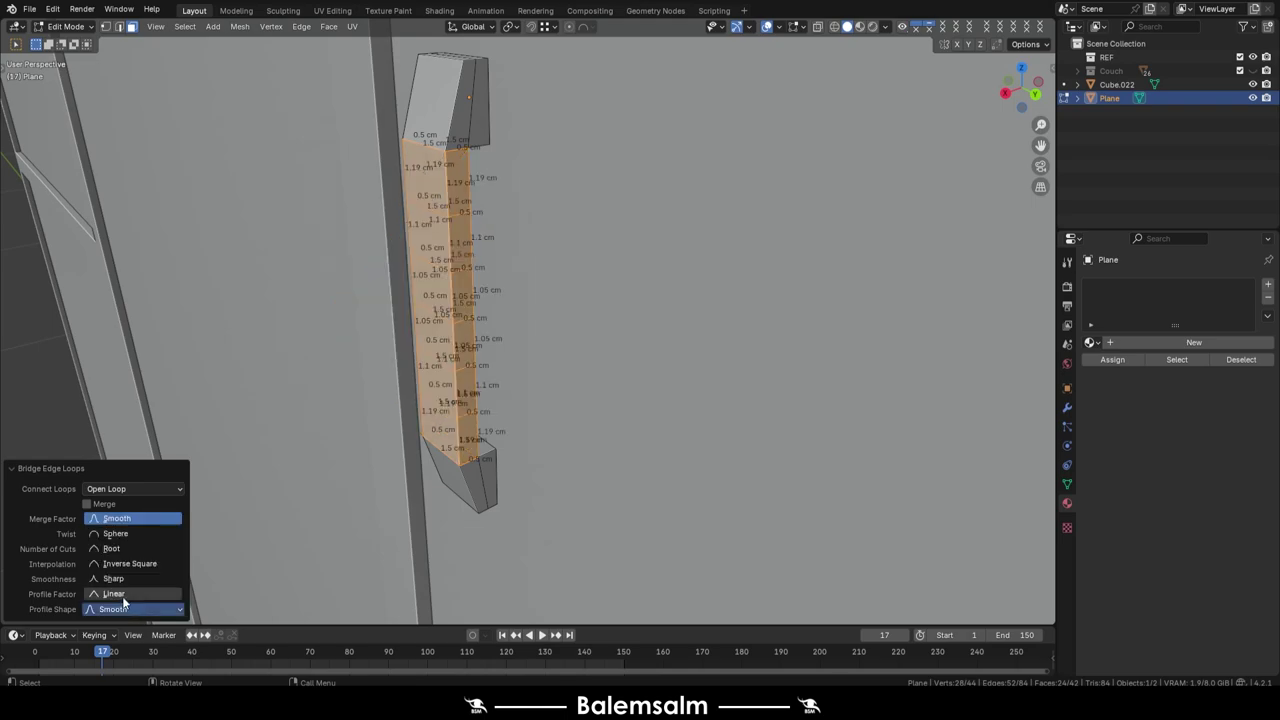
left_click(102, 528)
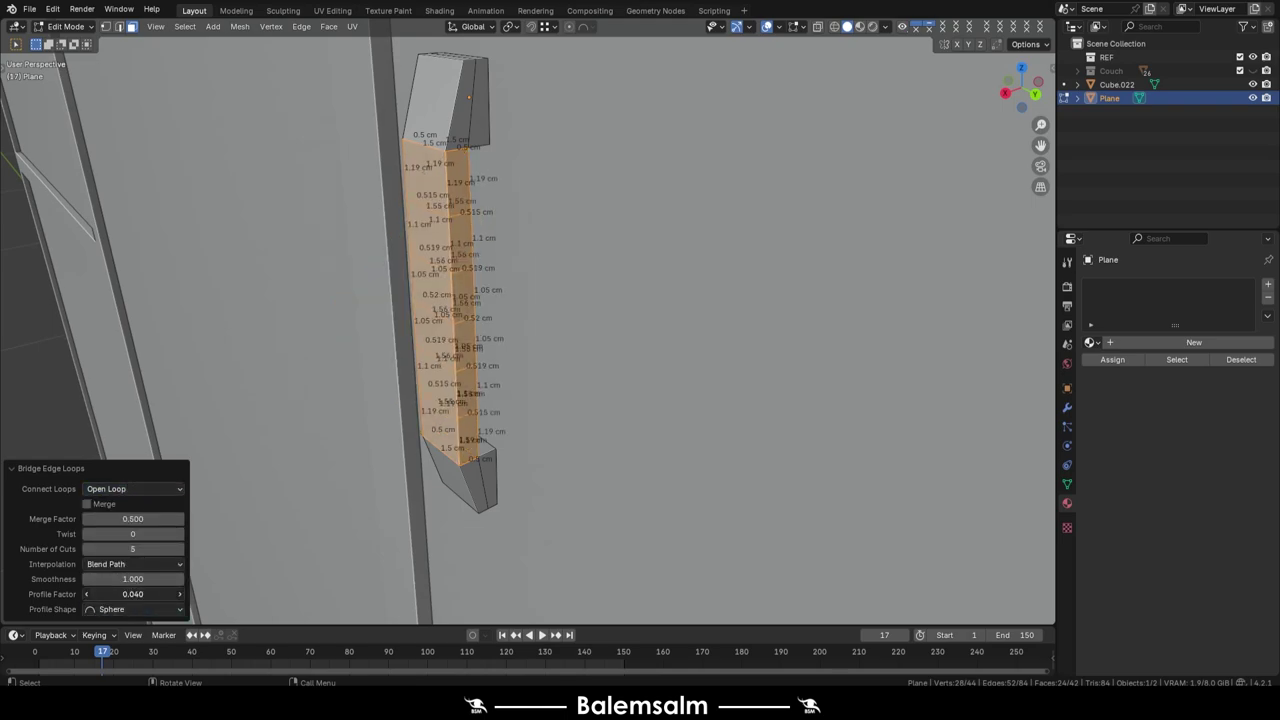
left_click_drag(133, 594, 110, 594)
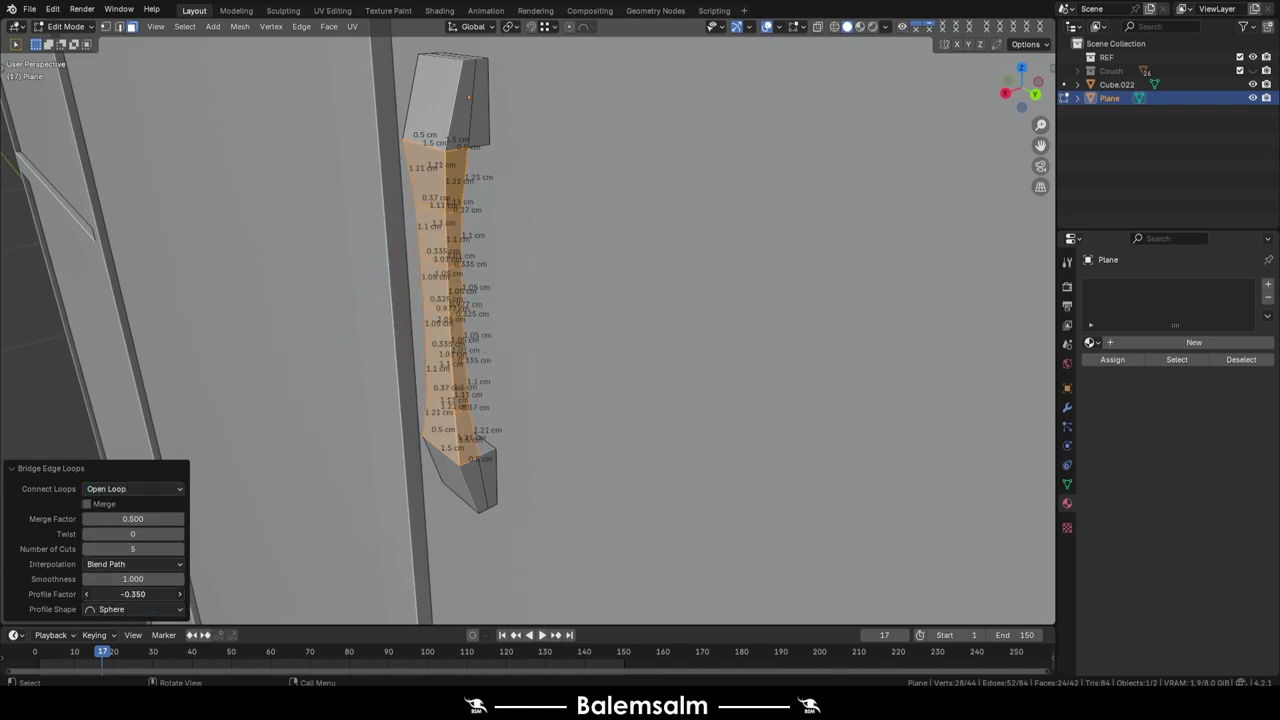
key("Return")
type("4")
key("Return")
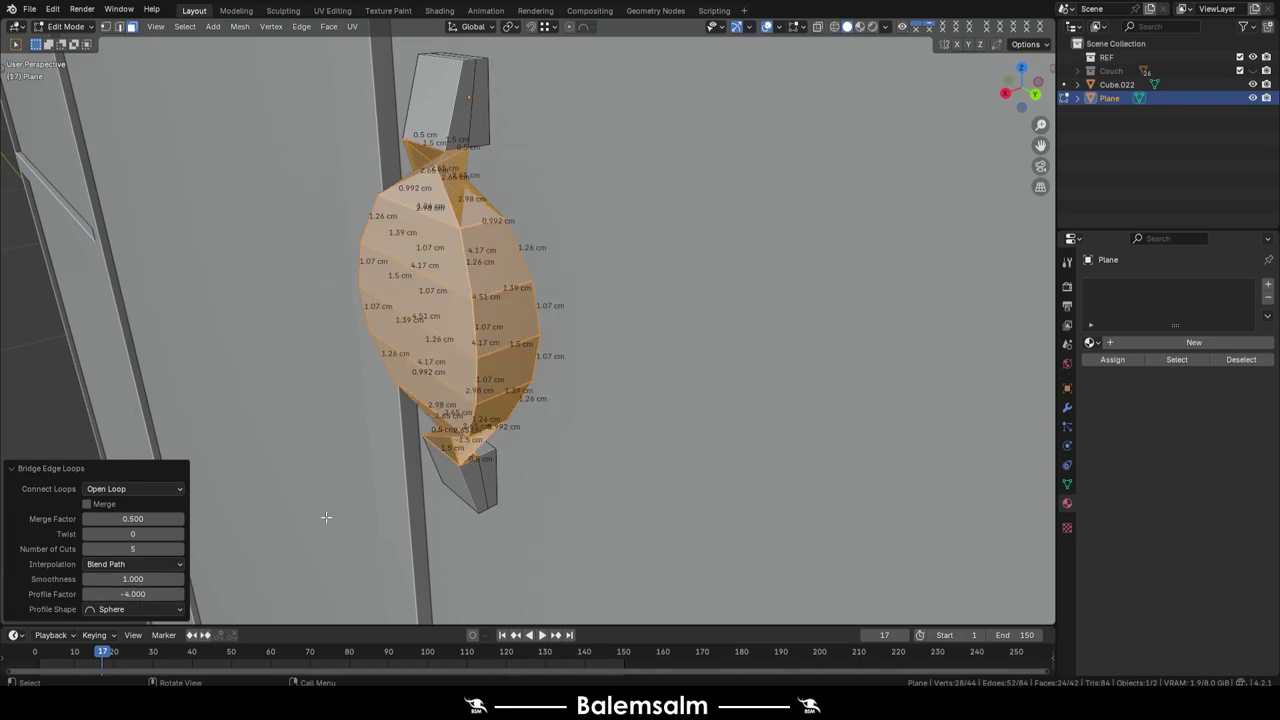
type("-0.450")
key("Return")
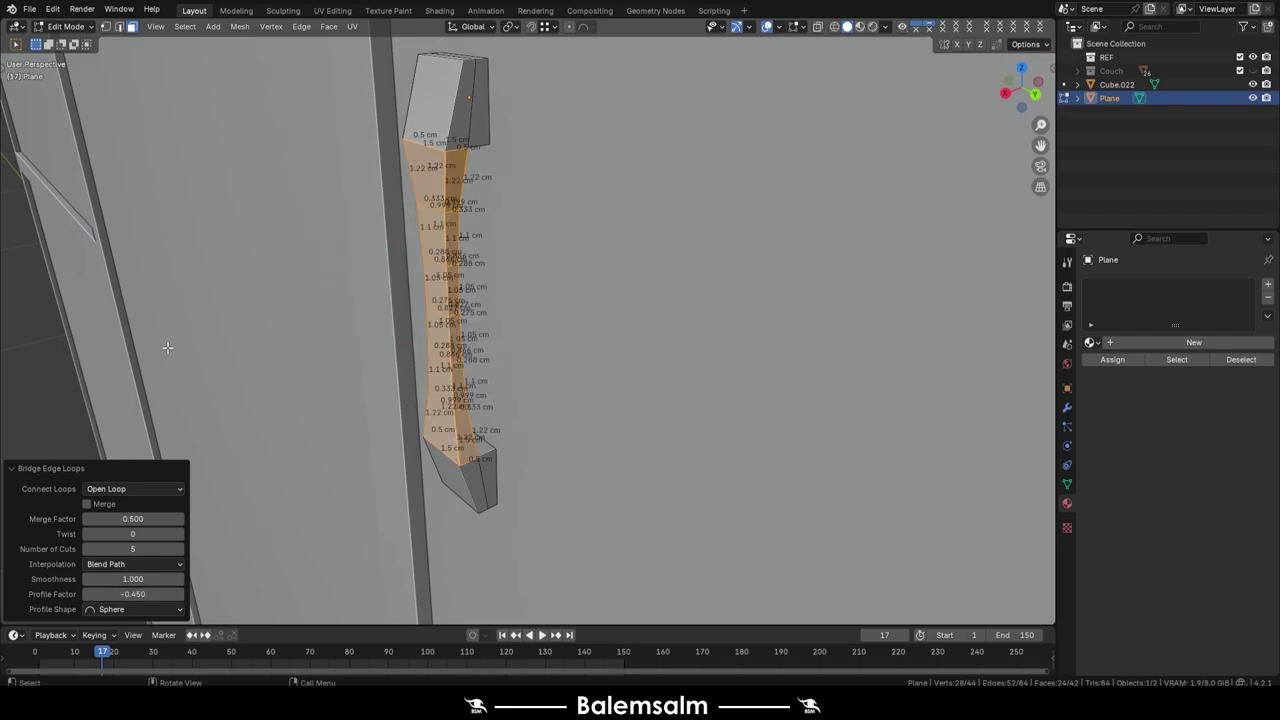
Bend the handle's middle edge loop outward along X using spherical proportional editing
key("Tab")
key("Tab")
key("2")
left_click(425, 275, "alt")
middle_click_drag(425, 275, 443, 271)
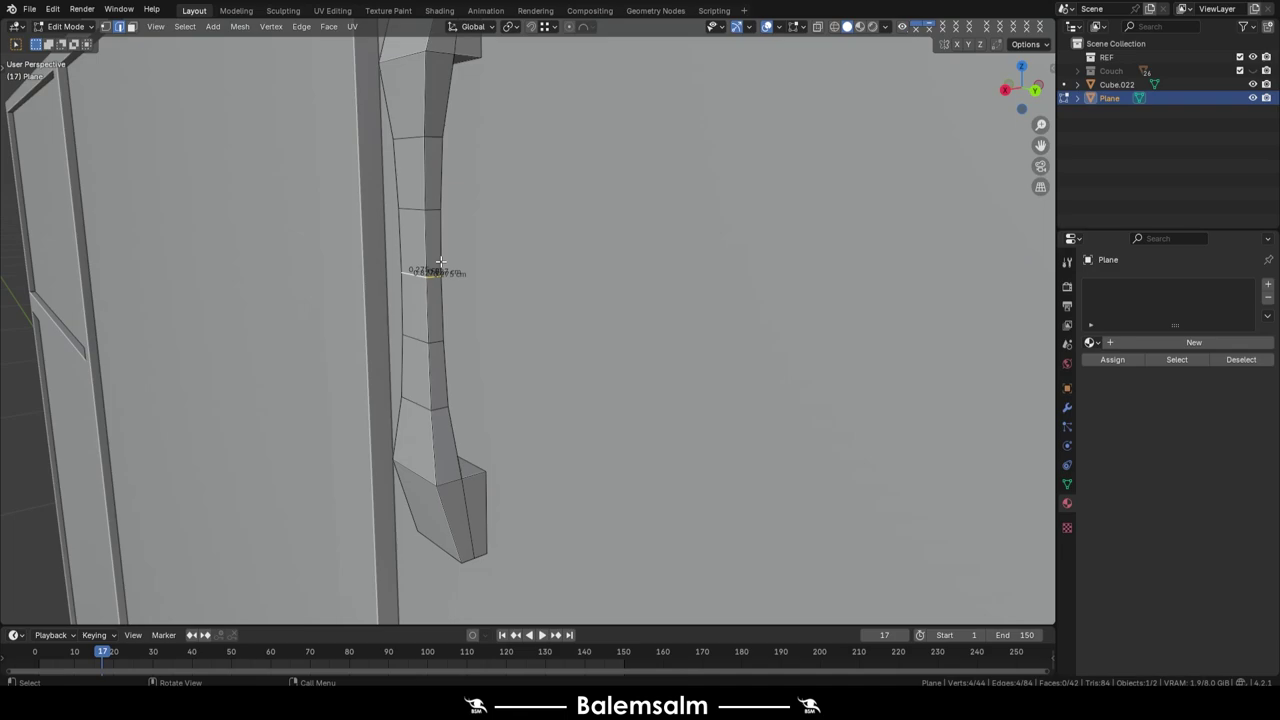
key("shift+o")
left_click(486, 303)
key("g")
key("y")
key("x")
scroll(452, 304, "up", 3)
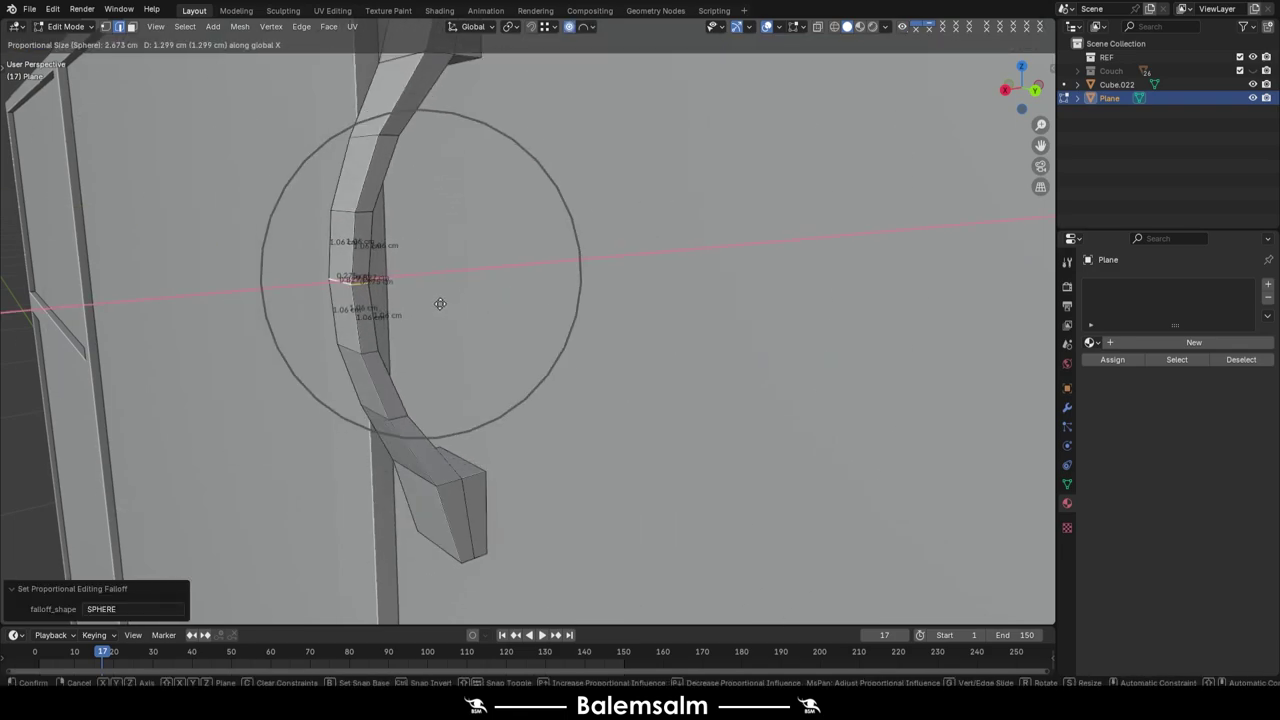
left_click(437, 302)
key("Tab")
Taper the handle by scaling the vertices at both ends along Y
middle_click_drag(437, 306, 470, 110)
key("Tab")
left_click_drag(537, 93, 406, 143)
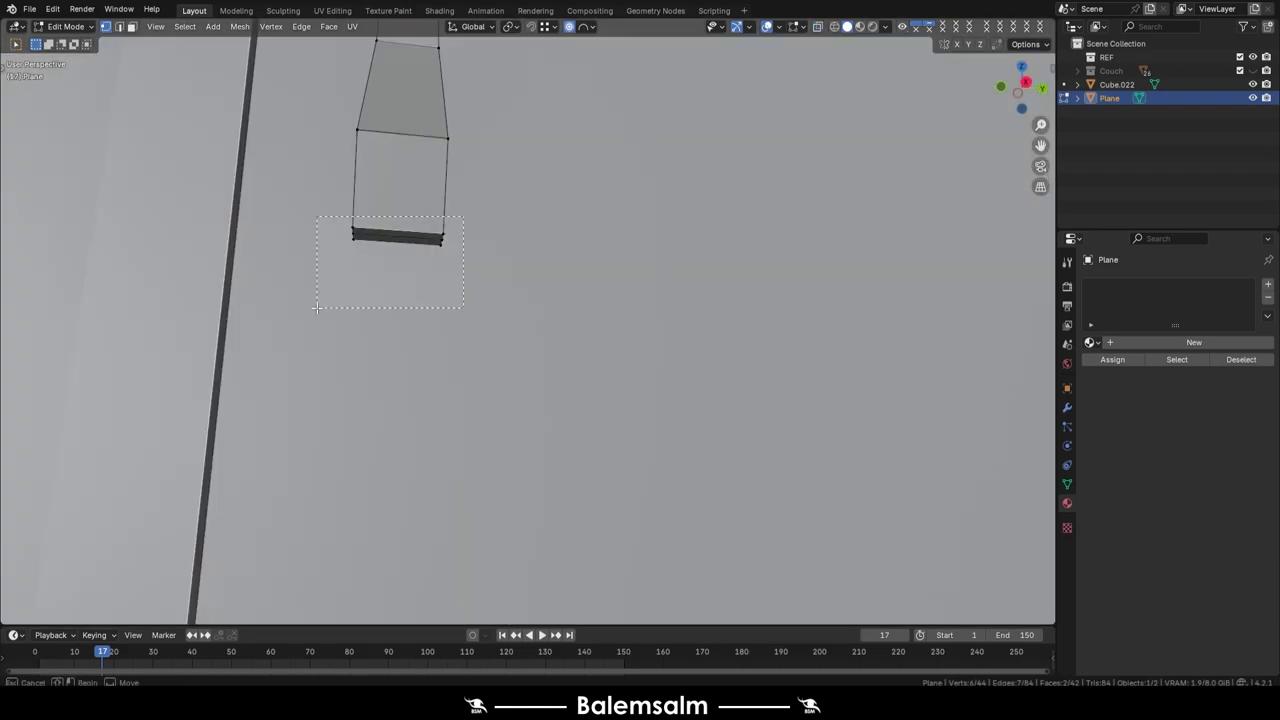
key("s")
key("y")
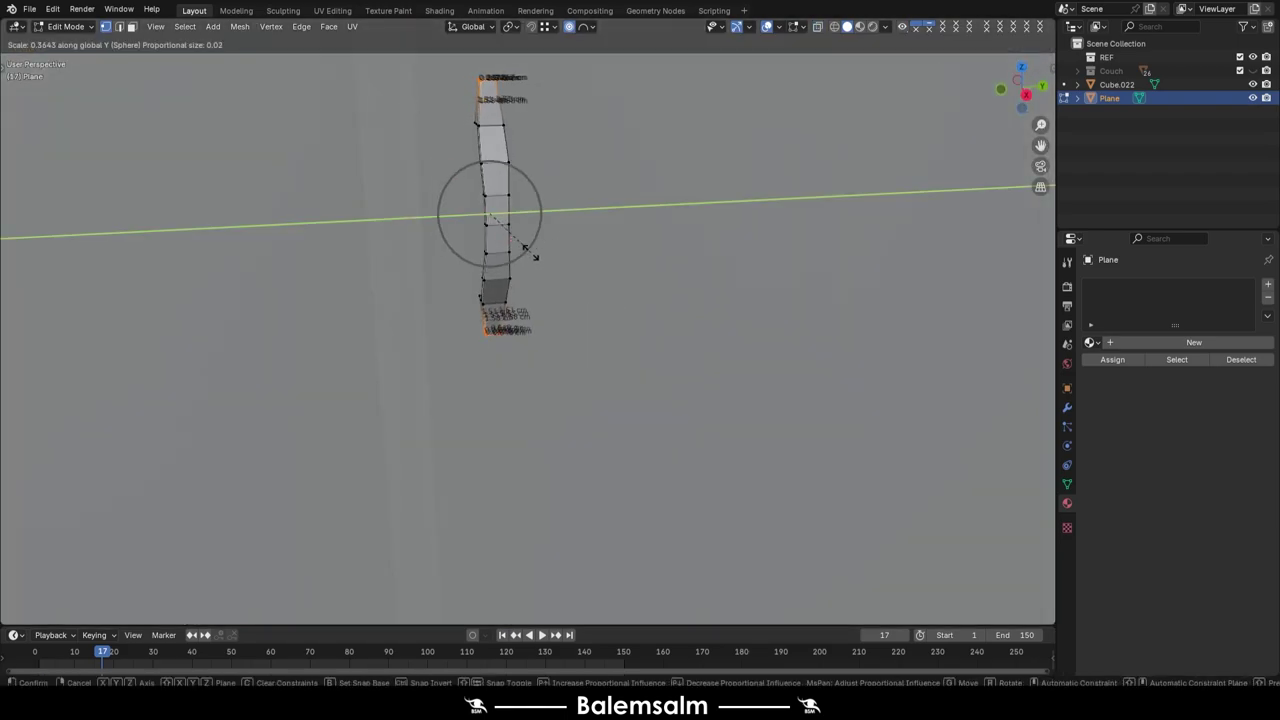
left_click(525, 254)
mouse_move(525, 254)
middle_mouse_down()
mouse_move(571, 231)
mouse_move(463, 357)
mouse_move(494, 167)
mouse_move(534, 334)
middle_mouse_up()
Shift the handle's end vertices along X to finish the curved shape
key("g")
key("x")
left_click(386, 240)
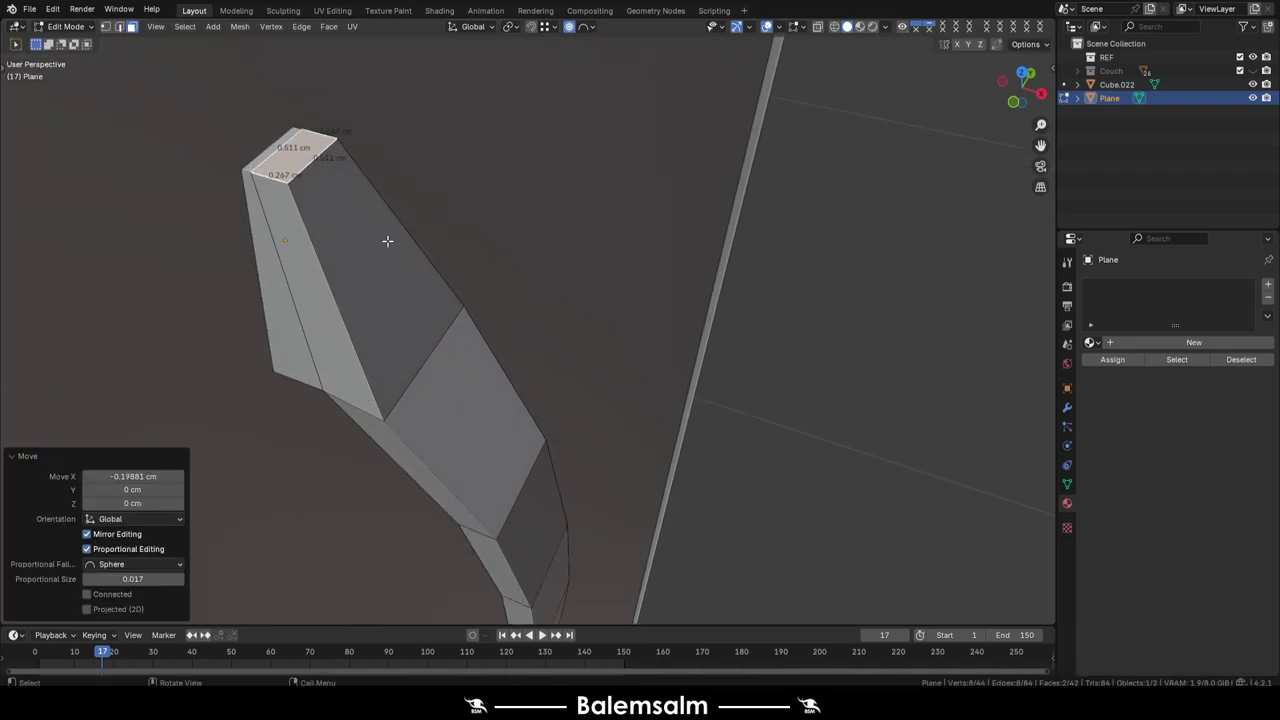
scroll(365, 238, "down", 3)
mouse_move(365, 238)
middle_mouse_down()
mouse_move(336, 535)
mouse_move(554, 408)
middle_mouse_up()
key("g")
key("x")
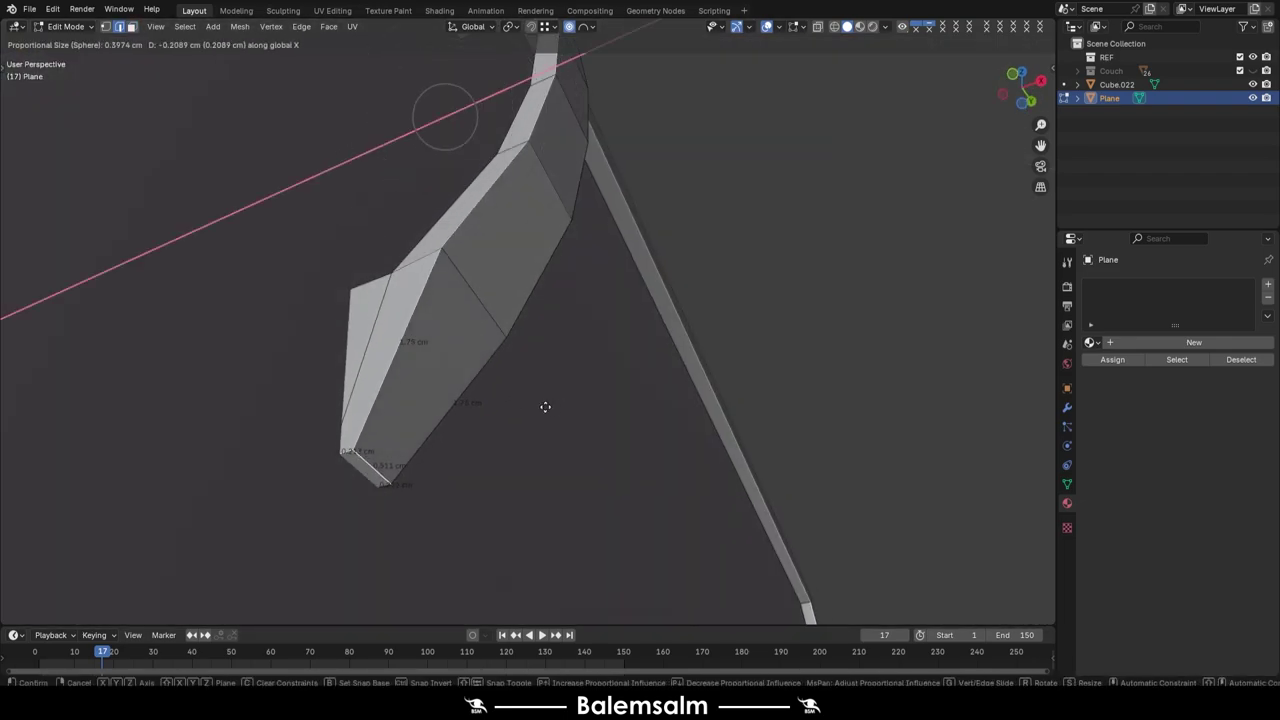
left_click(546, 402)
key("Tab")
scroll(373, 325, "down", 5)
Select the entire handle mesh in Edit Mode, viewed from the right side
right_click(373, 325)
left_click(441, 253)
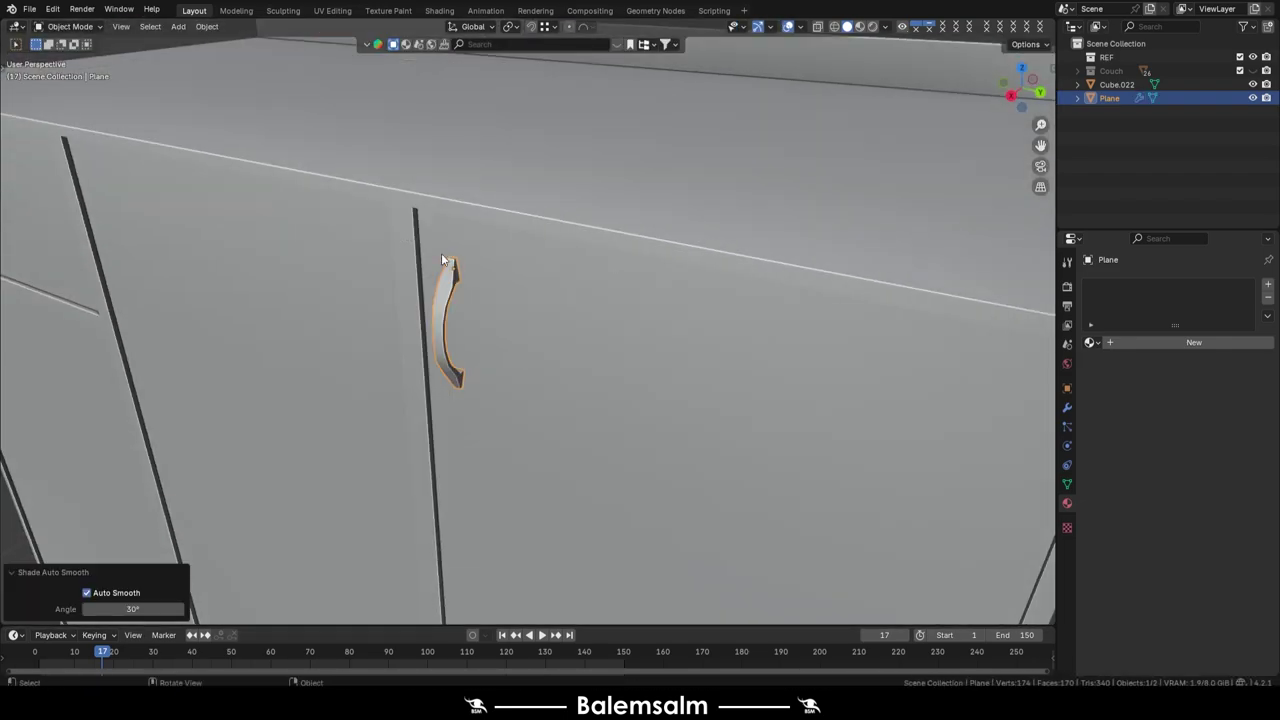
scroll(578, 330, "down", 3)
key("grave")
left_click(583, 303)
key("Tab")
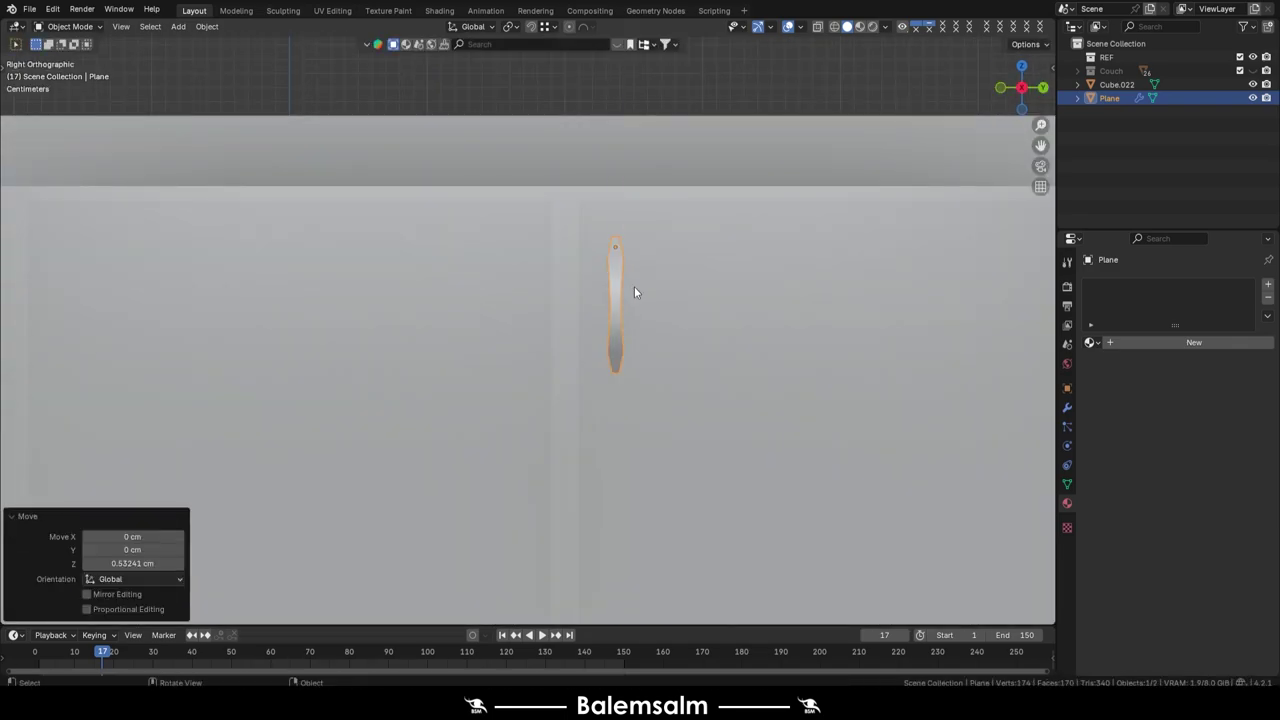
key("a")
left_click(679, 126)
Duplicate the handle, rotate the copy 90° and place it horizontally on the drawer
key("shift+d")
left_click(369, 283)
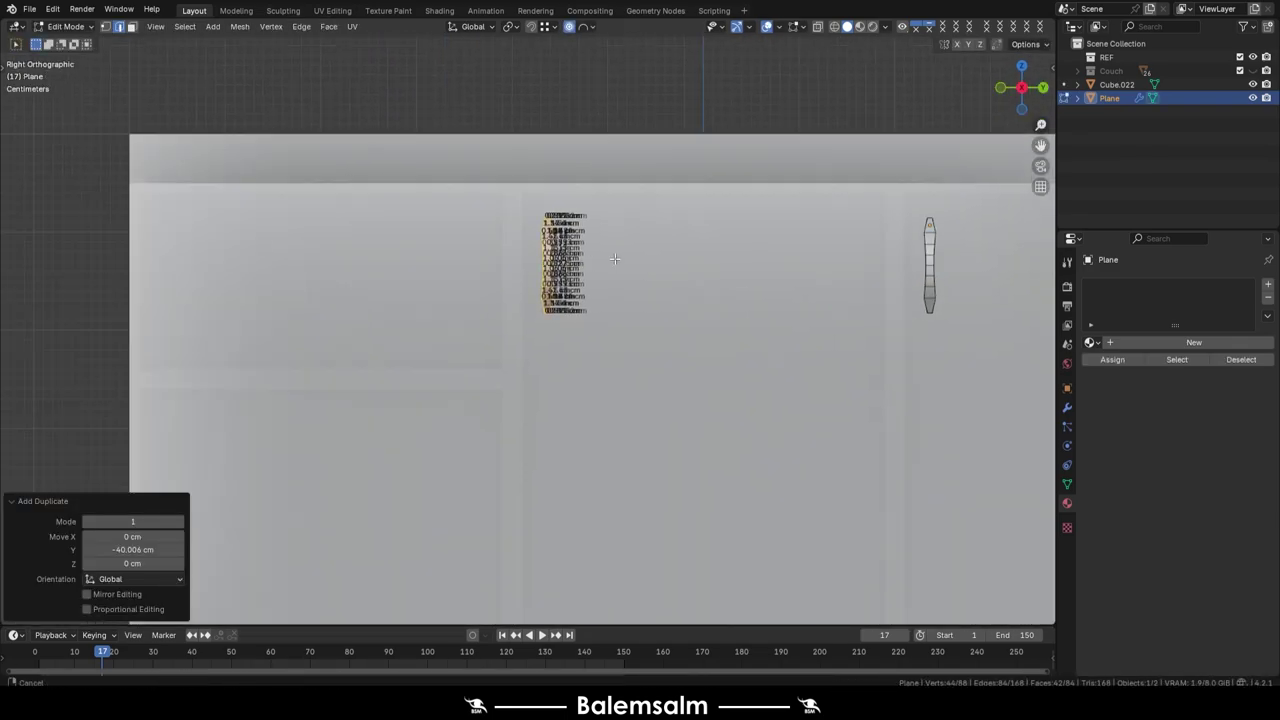
scroll(546, 275, "down", 3)
type("r90")
key("Return")
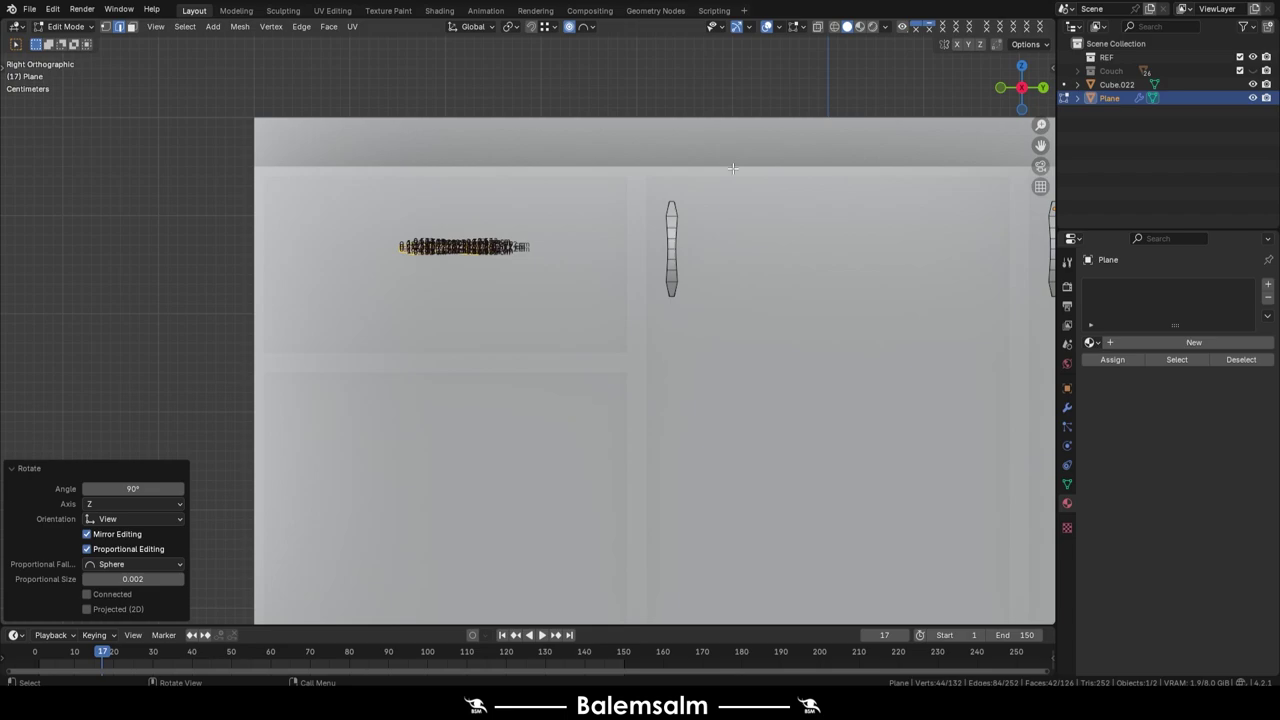
key("g")
left_click(242, 404)
scroll(428, 223, "down", 4)
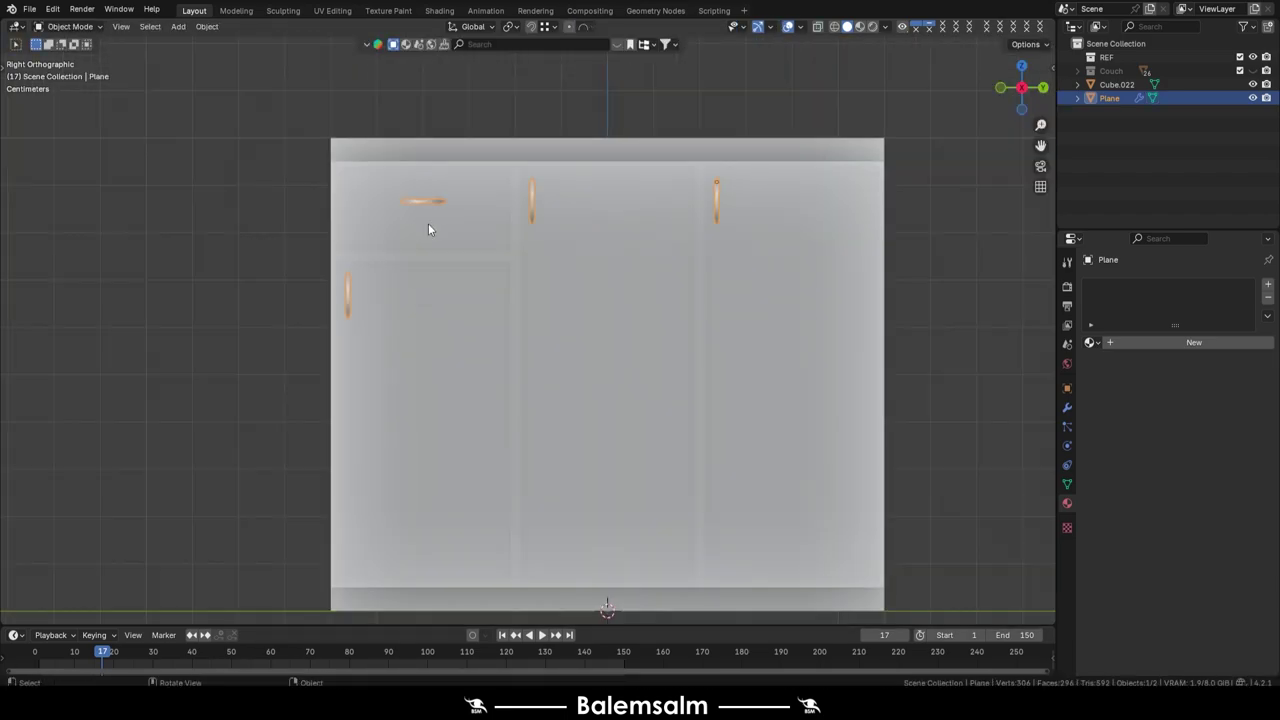
key("Tab")
Inspect the new handles, then reposition them on the cabinet front from the right view
mouse_move(428, 223)
middle_mouse_down()
mouse_move(343, 246)
mouse_move(564, 216)
mouse_move(614, 186)
middle_mouse_up()
scroll(652, 231, "up", 5)
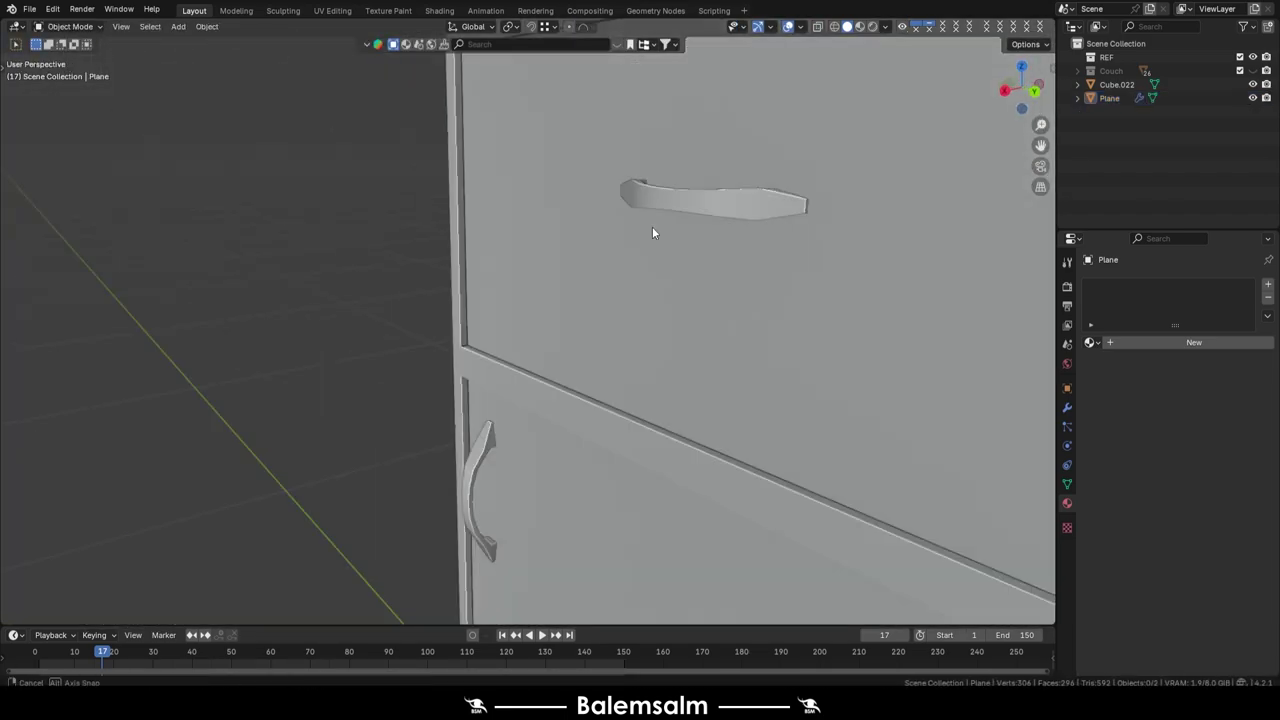
middle_click_drag(652, 231, 720, 300)
scroll(845, 203, "down", 6)
key("KP_1")
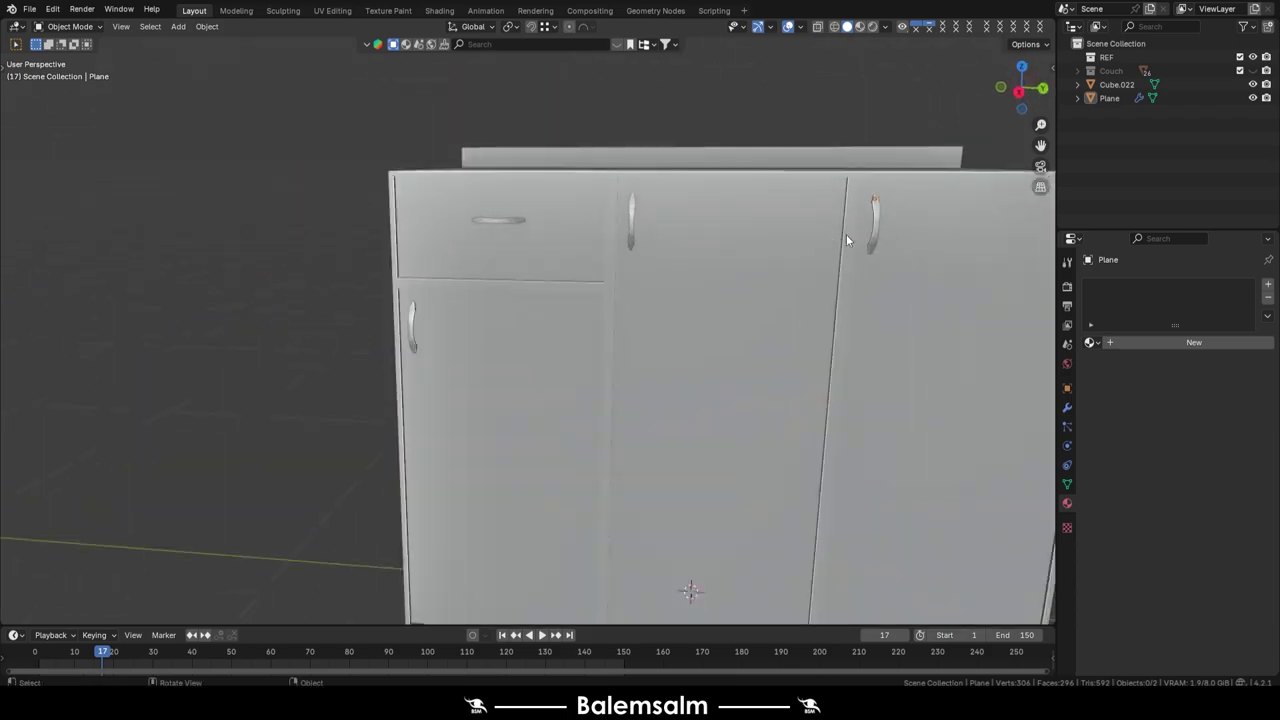
left_click(846, 234)
key("Tab")
key("grave")
left_click(897, 154)
left_click_drag(953, 147, 629, 313)
scroll(580, 309, "up", 3)
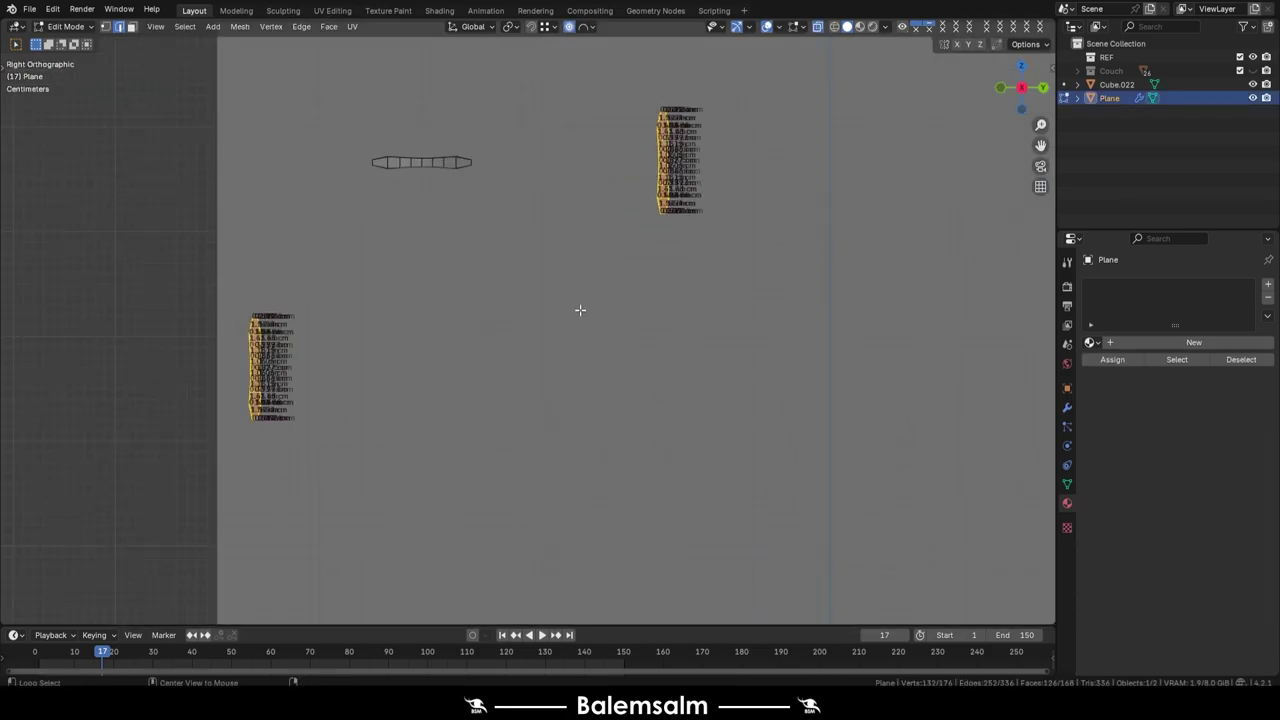
key("g")
left_click(580, 320)
key("Tab")
Reselect the handles object and open its context menu to smooth-shade it
mouse_move(580, 320)
middle_mouse_down()
mouse_move(982, 365)
mouse_move(471, 266)
mouse_move(680, 327)
mouse_move(740, 265)
mouse_move(936, 463)
middle_mouse_up()
left_click(982, 362)
left_click(686, 249)
scroll(676, 229, "up", 3)
right_click(676, 229)
left_click(700, 252)
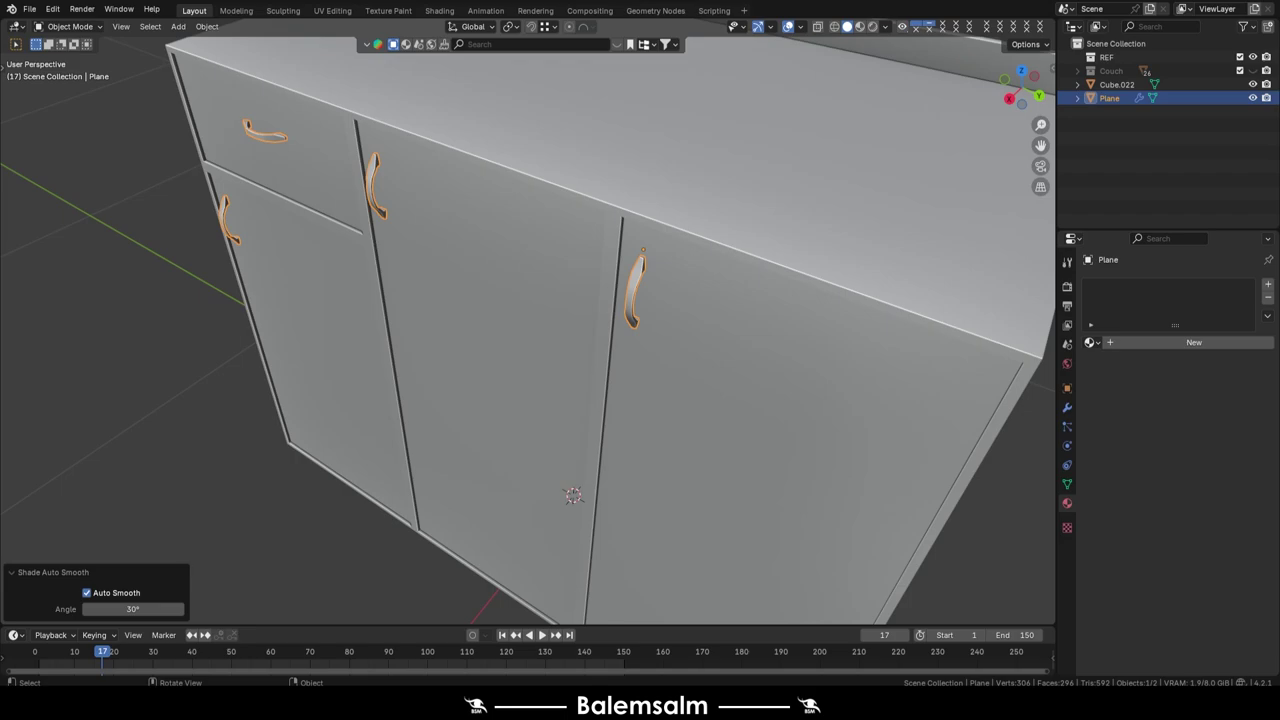
Create a new material for the cabinet, then start a loop cut in its mesh
left_click(1172, 343)
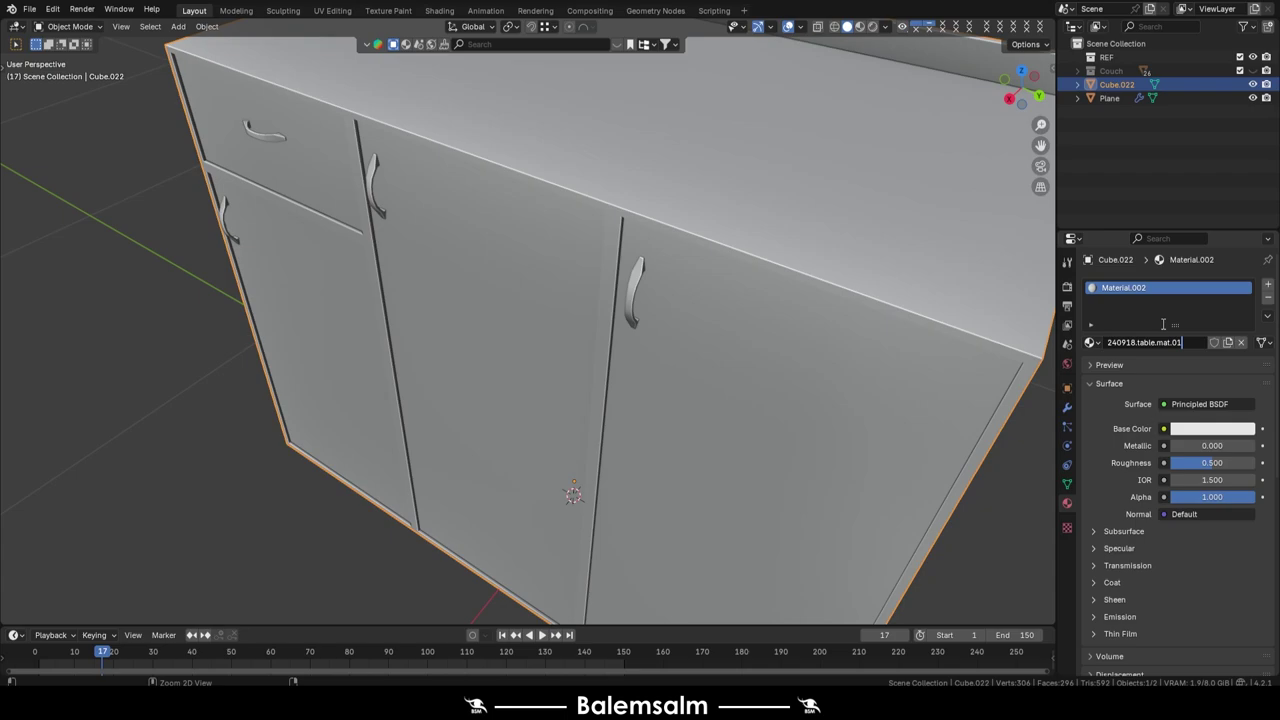
key("ctrl+Tab")
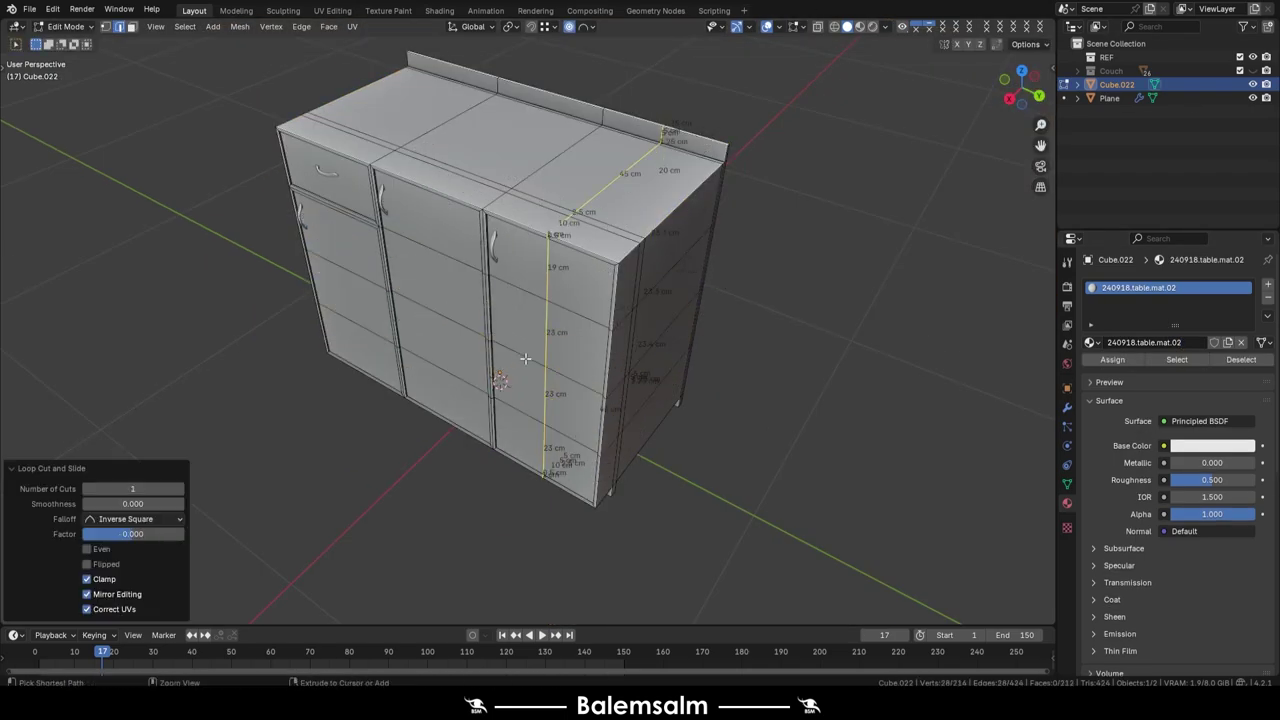
key("ctrl+r")
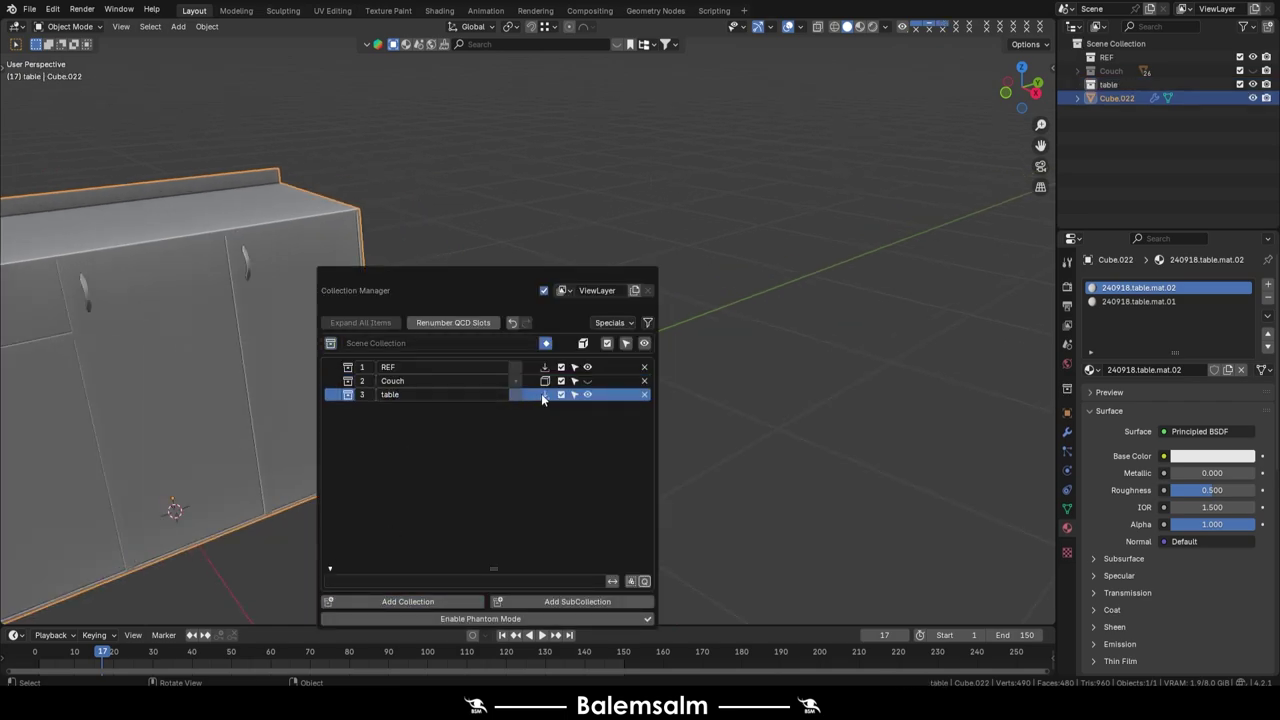
Move the cabinet into the table collection and select it
left_click(541, 393)
mouse_move(510, 330)
middle_mouse_down()
mouse_move(275, 362)
mouse_move(550, 251)
mouse_move(478, 307)
mouse_move(543, 299)
mouse_move(560, 250)
mouse_move(620, 267)
middle_mouse_up()
left_click(543, 299)
Place the cabinet 199 cm along Y beside the couch, then exclude Couch and table
left_click(1253, 70)
key("g")
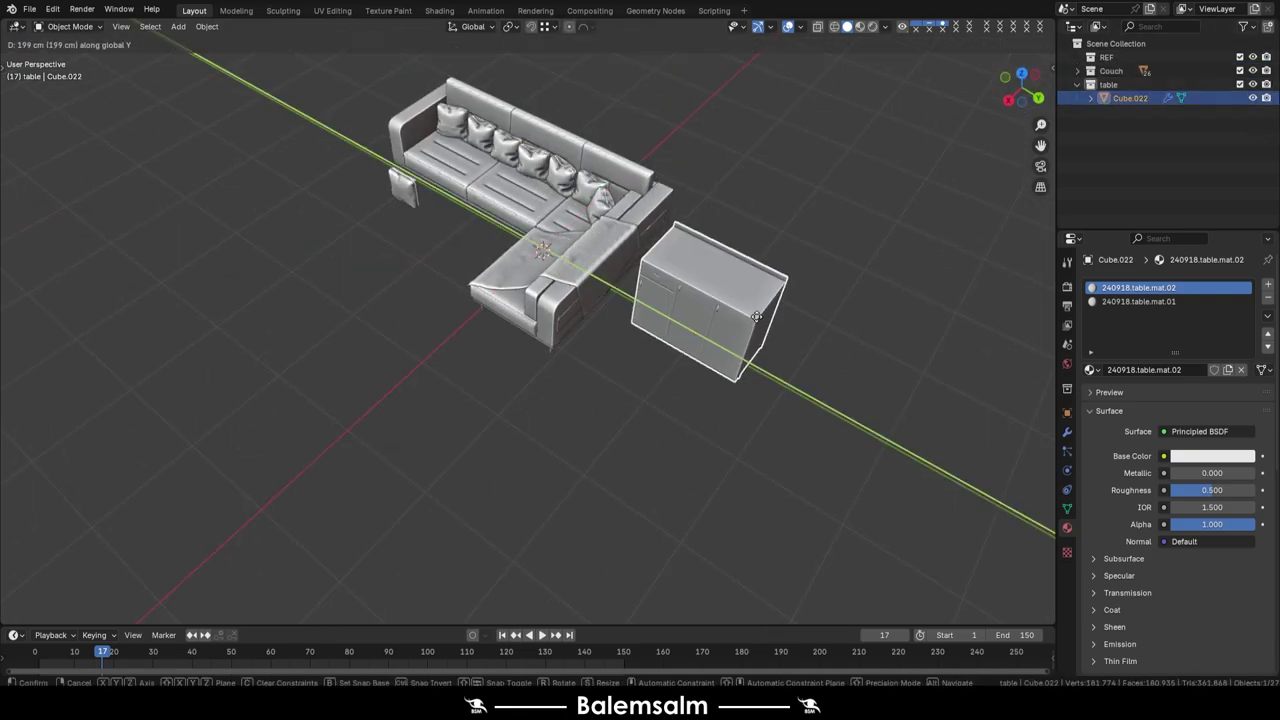
left_click(805, 350)
left_click(701, 222)
left_click(1240, 84)
left_click(1240, 70)
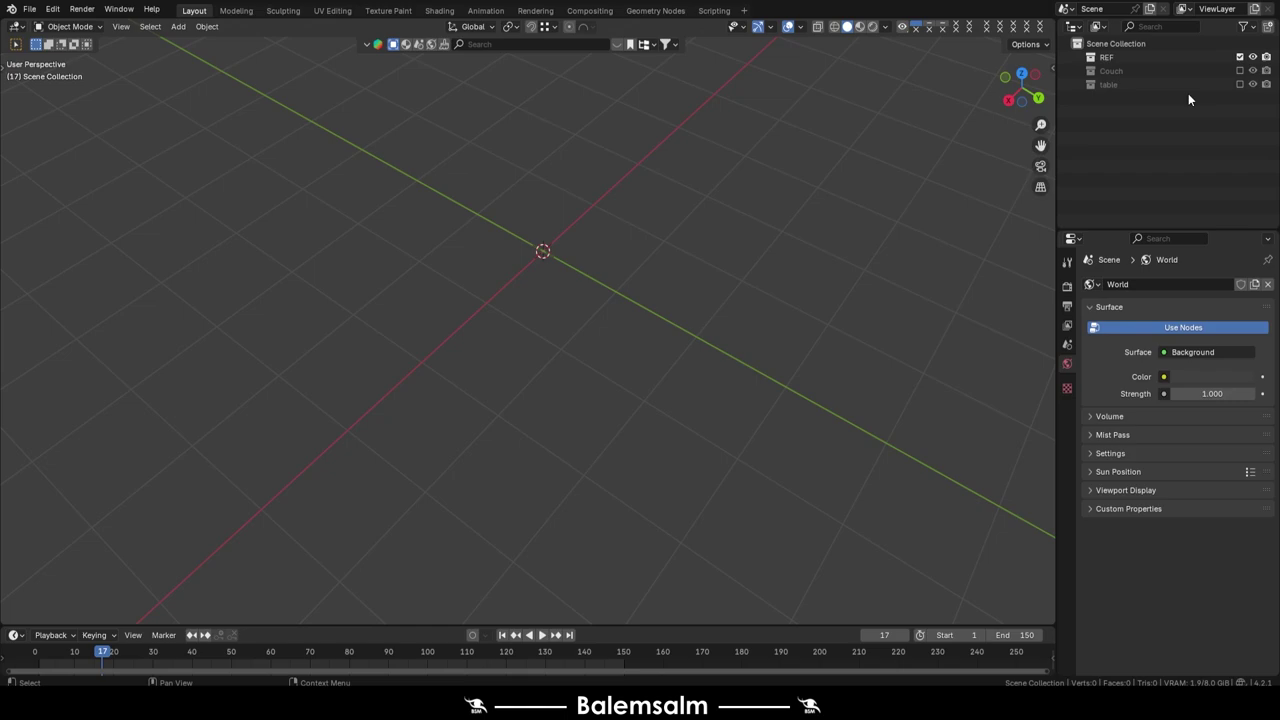
Add a cylinder and scale it down to a thin leg size
key("shift+a")
left_click(632, 246)
key("Tab")
key("s")
left_click(533, 222)
Switch to front view and move the thin cylinder so its bottom rests on the ground
key("grave")
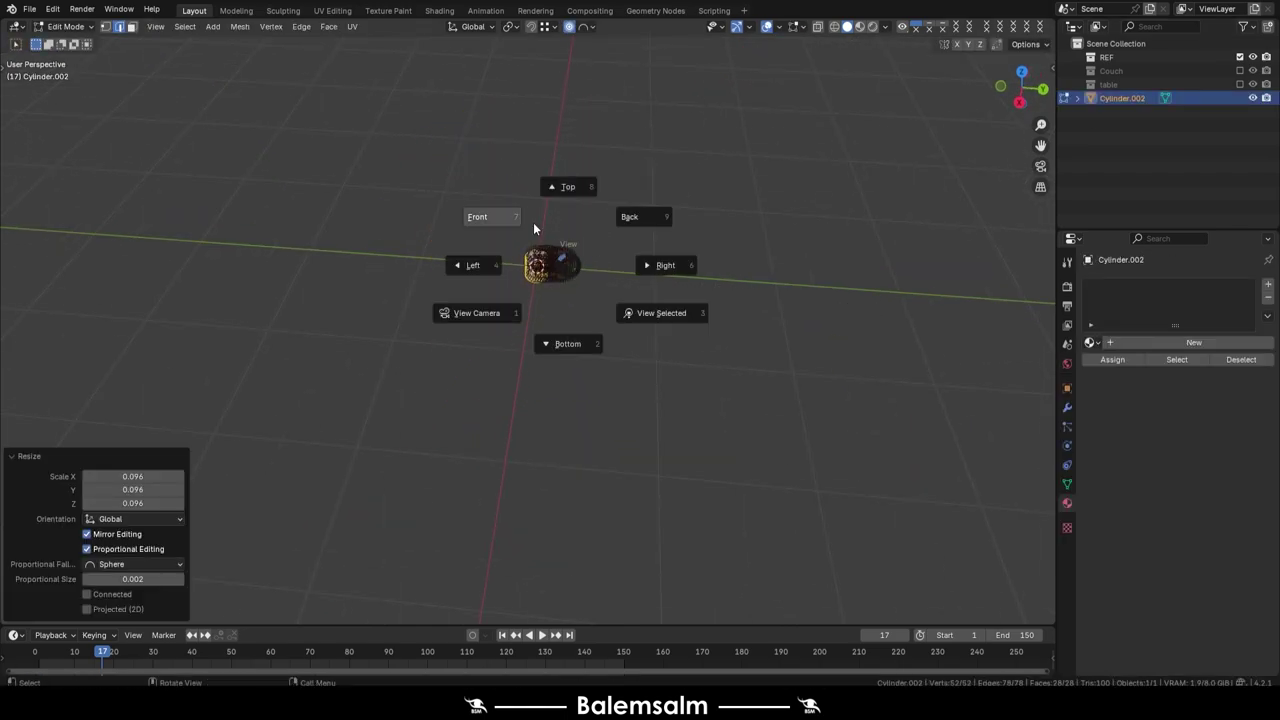
left_click(491, 214)
scroll(323, 449, "down", 5)
key("Tab")
key("g")
key("z")
left_click(326, 431)
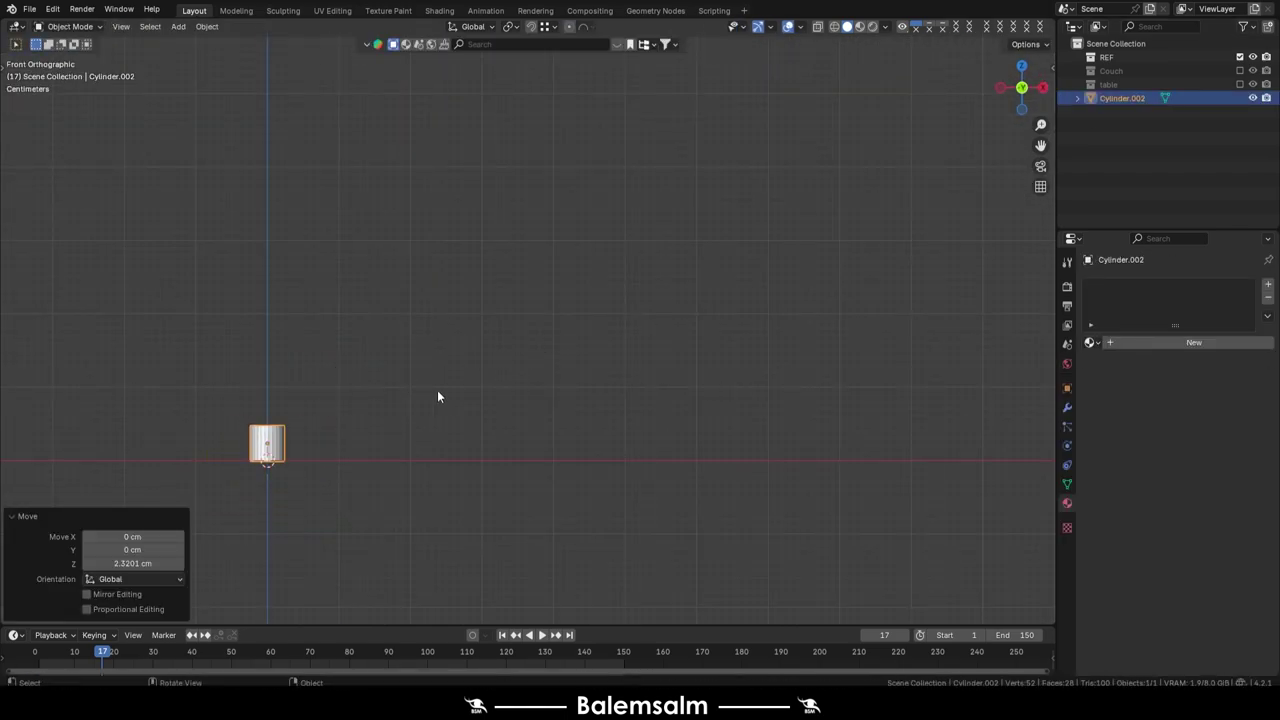
Select the cylinder's top vertices and raise them 40 cm along Z
key("Tab")
key("Tab")
middle_click_drag(258, 441, 428, 286, "shift")
key("Tab")
key("g")
key("z")
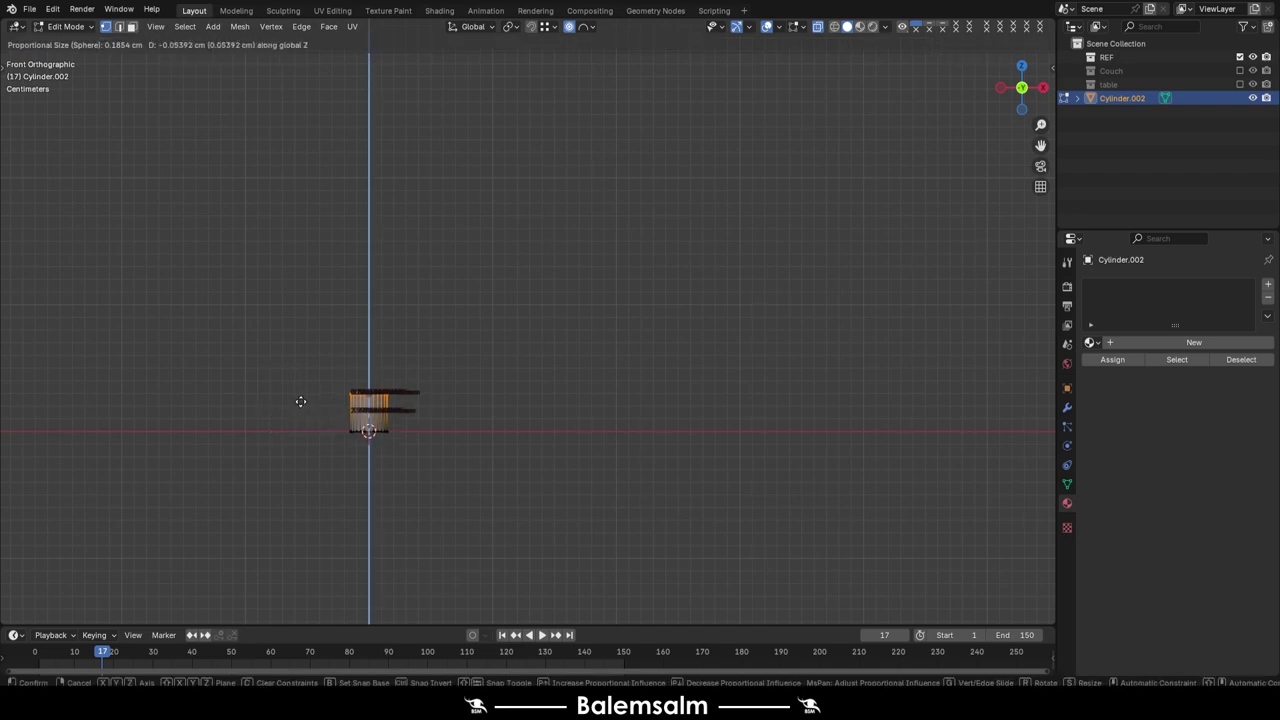
left_click(300, 400)
key("g")
key("g")
key("Escape")
key("g")
key("z")
key("4")
key("0")
key("Return")
key("z")
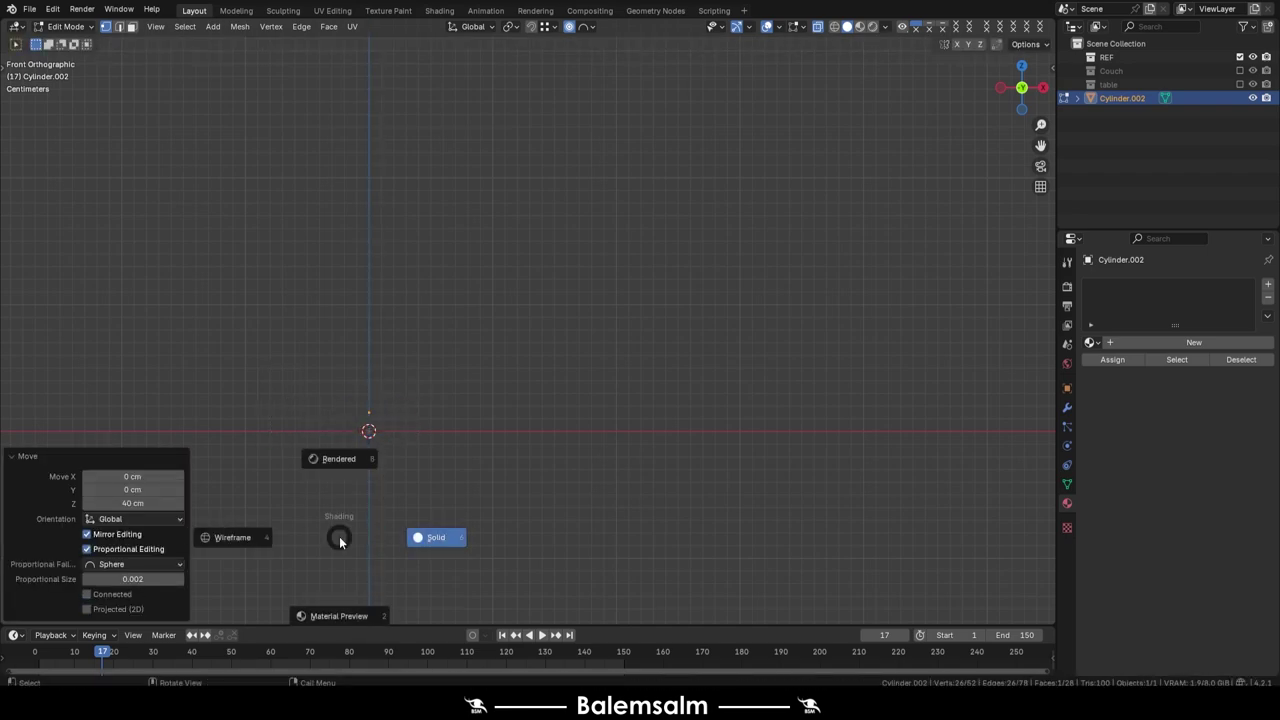
key("Escape")
Undo the first attempt and raise the top again by 40 cm to form the leg
key("ctrl+z")
key("g")
key("z")
left_click(329, 440)
key("ctrl+z")
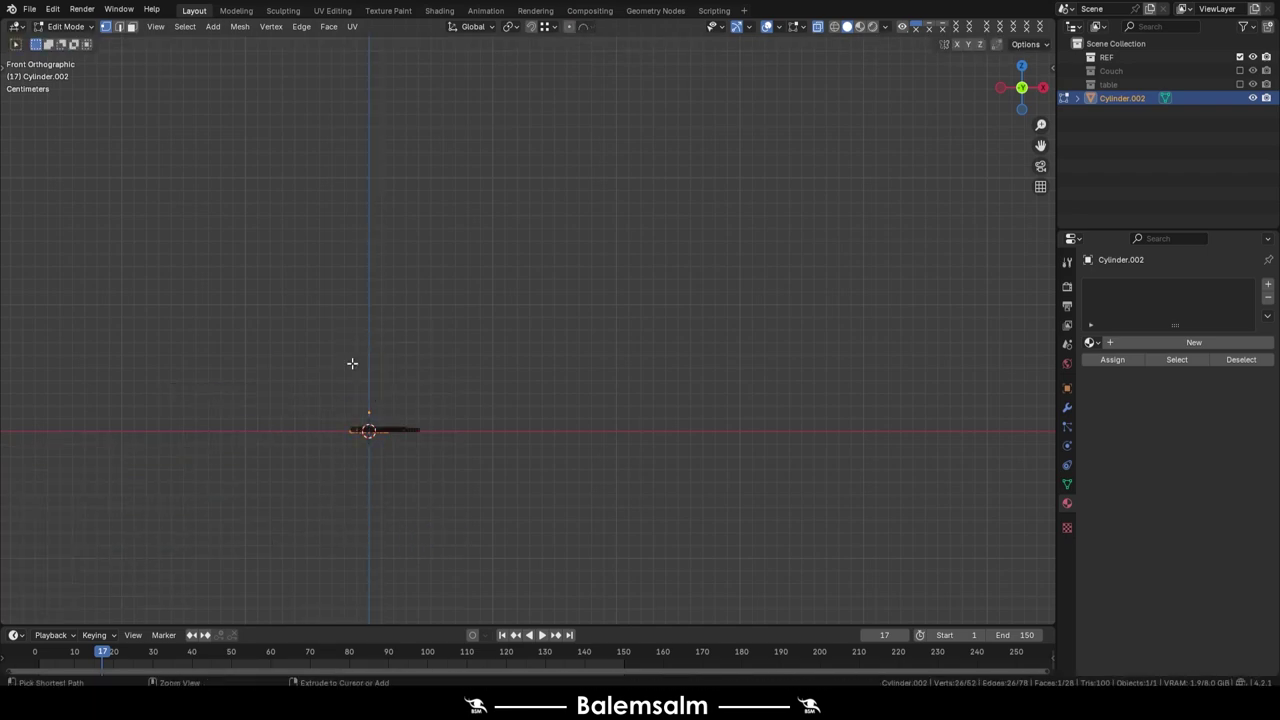
key("g")
key("z")
key("4")
key("0")
key("Return")
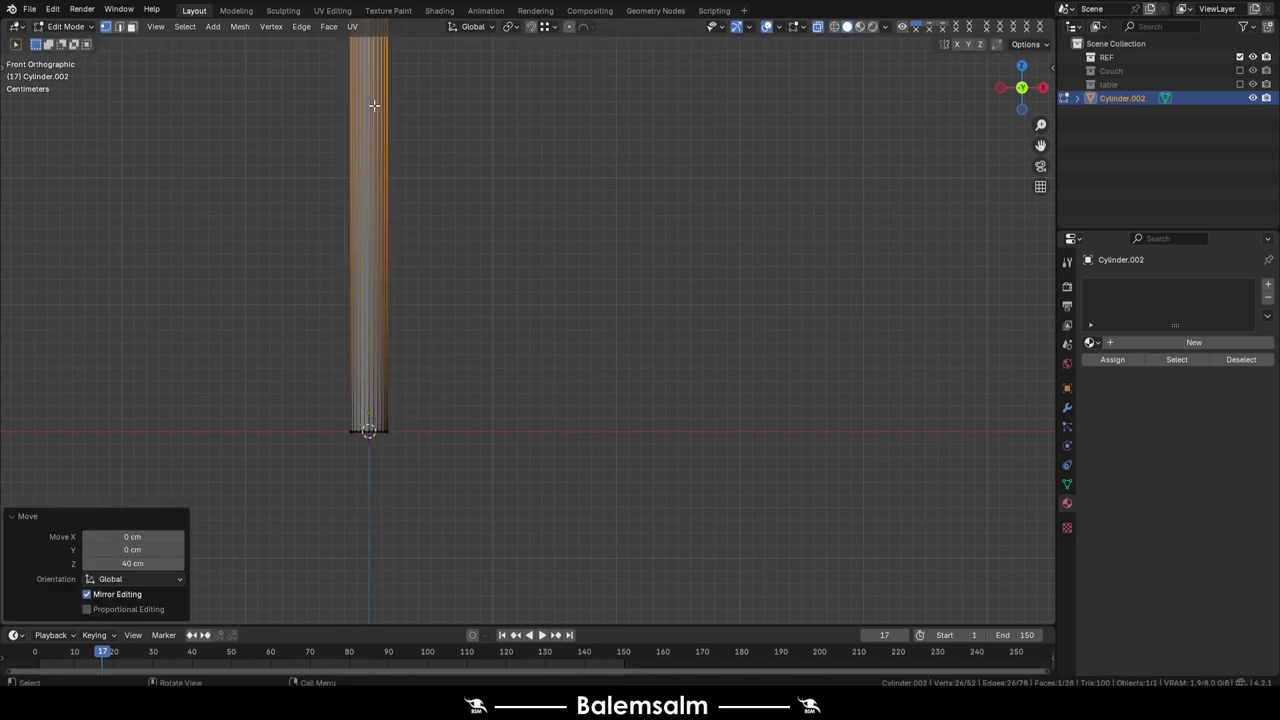
Grid Fill the open top of the leg and adjust the cap's grid layout
mouse_move(329, 286)
middle_mouse_down("shift")
mouse_move(320, 144)
mouse_move(369, 231)
mouse_move(440, 449)
middle_mouse_up("shift")
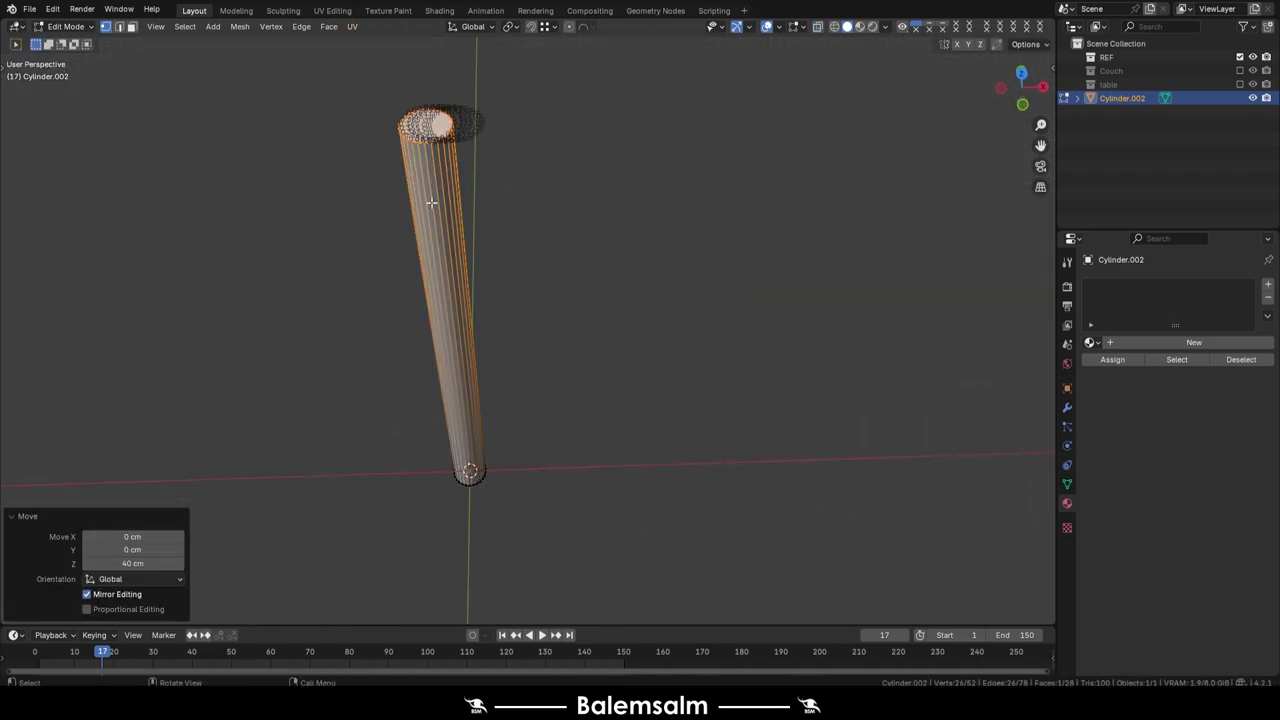
key("alt+a")
key("z")
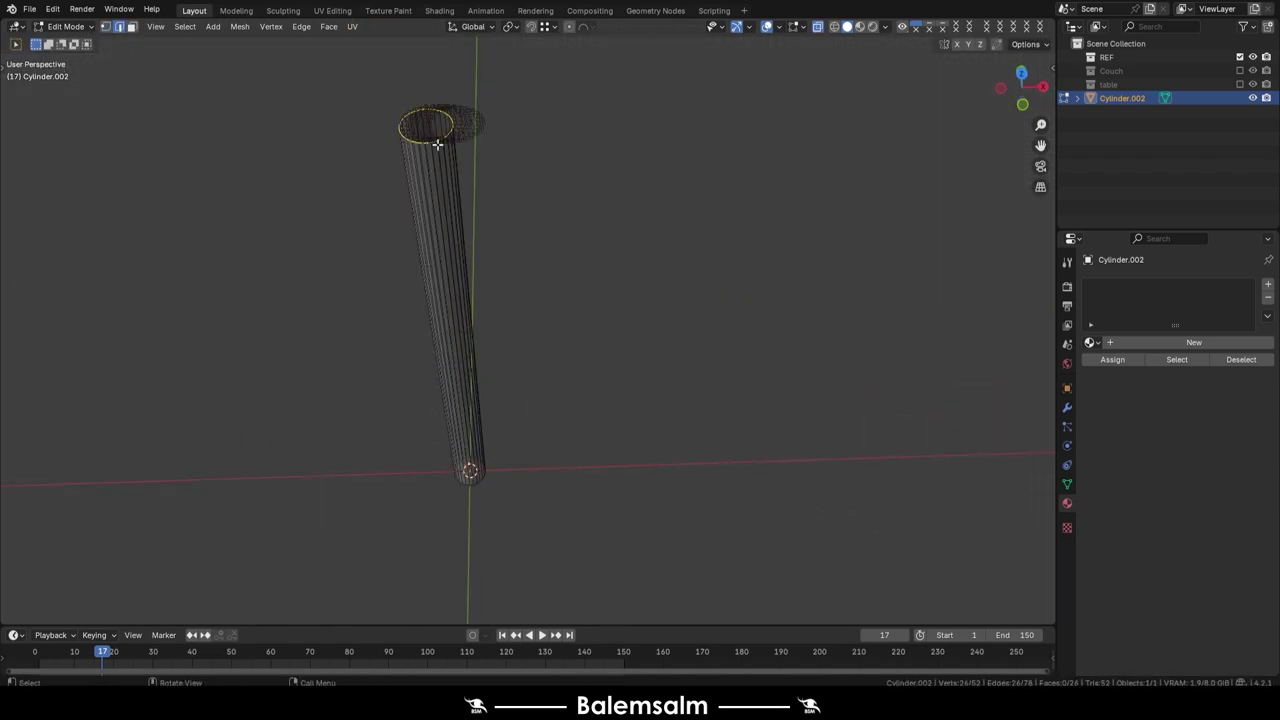
key("ctrl+f")
left_click(440, 149)
key("ctrl+f")
left_click(363, 181)
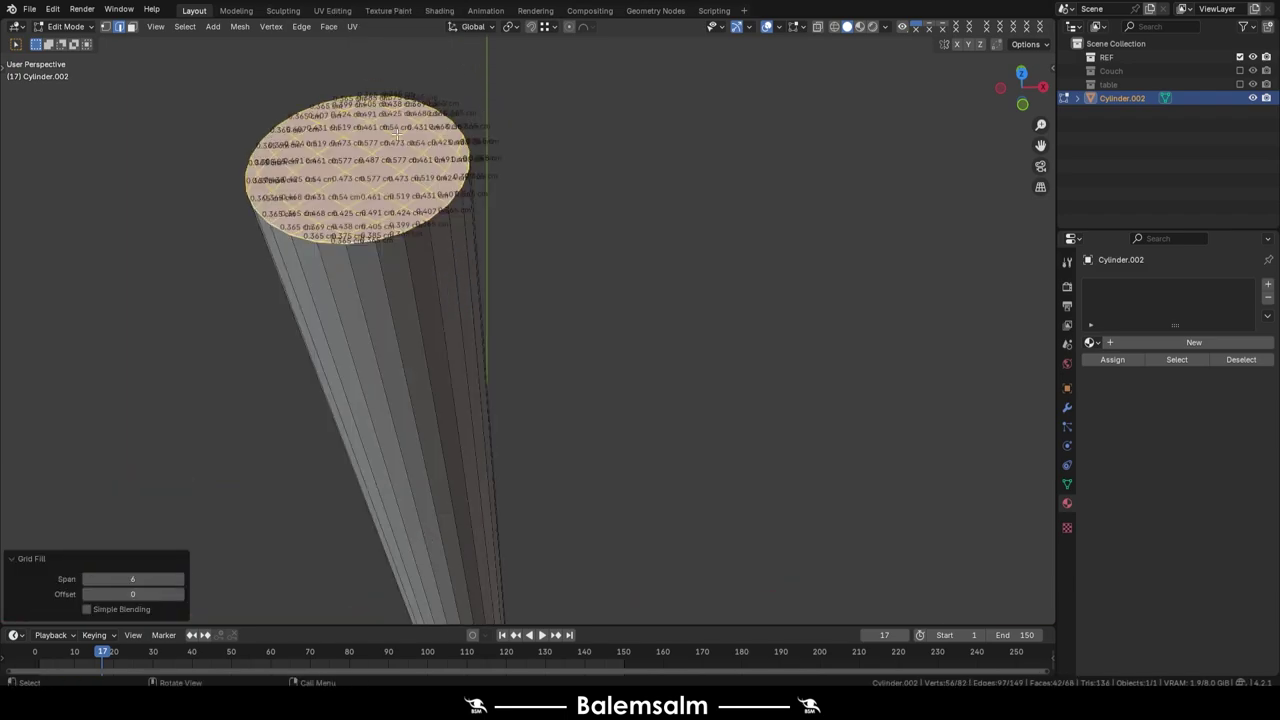
middle_click_drag(363, 181, 420, 300)
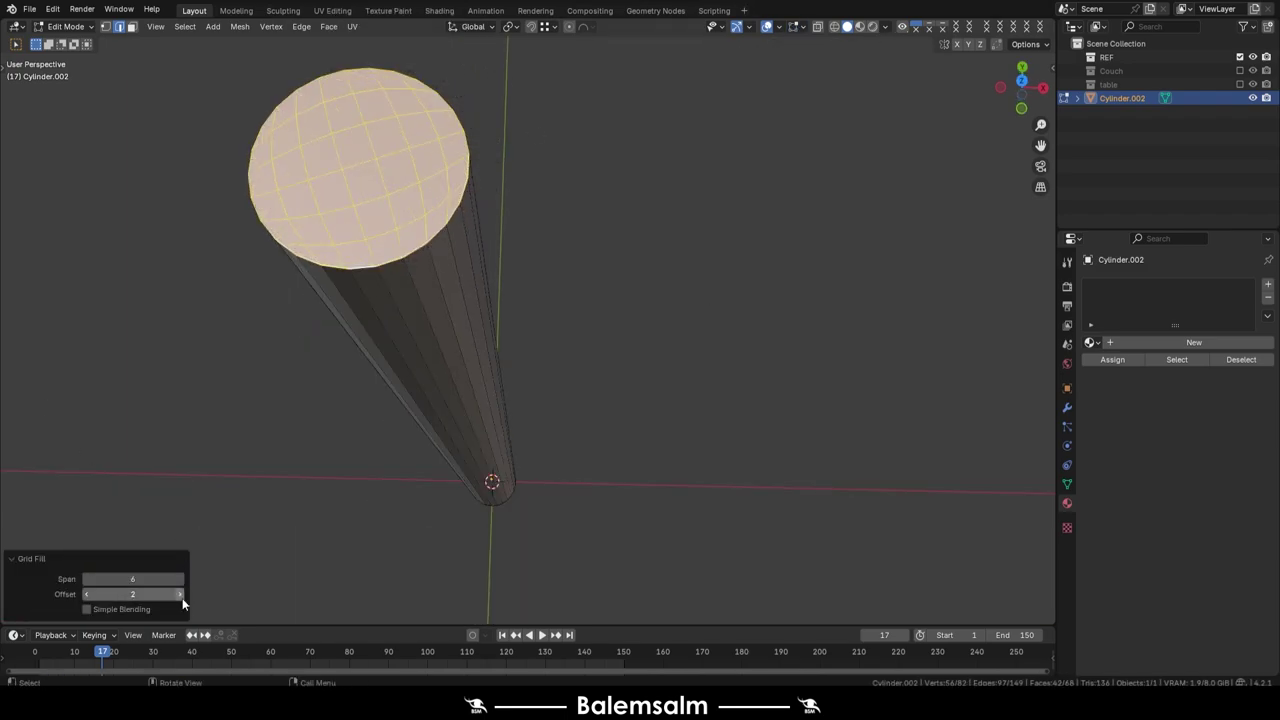
left_click(85, 578)
scroll(517, 249, "down", 3)
mouse_move(517, 249)
middle_mouse_down()
mouse_move(553, 258)
mouse_move(497, 309)
middle_mouse_up()
scroll(559, 186, "up", 5)
Scale the top cap by 1.208 and extrude it 1 cm into a rim
key("s")
left_click(497, 233)
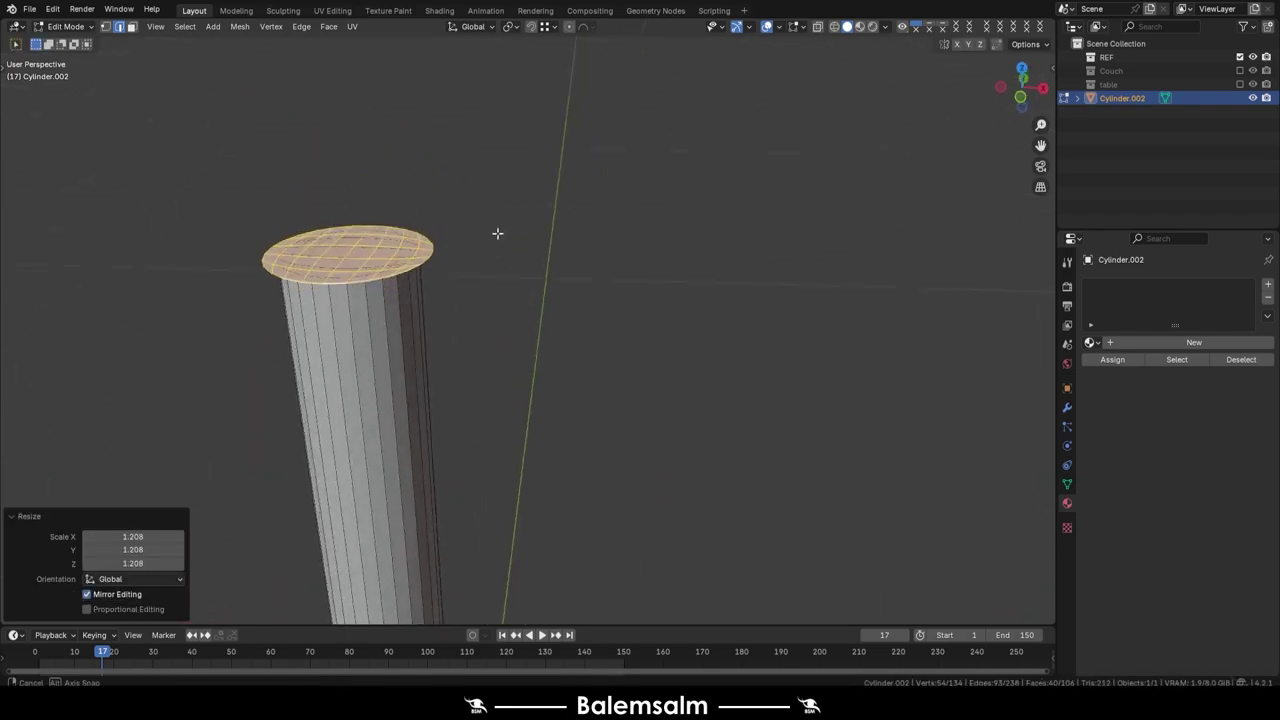
type("e1")
key("Return")
Select the whole leg and reposition it vertically in front view
key("alt+a")
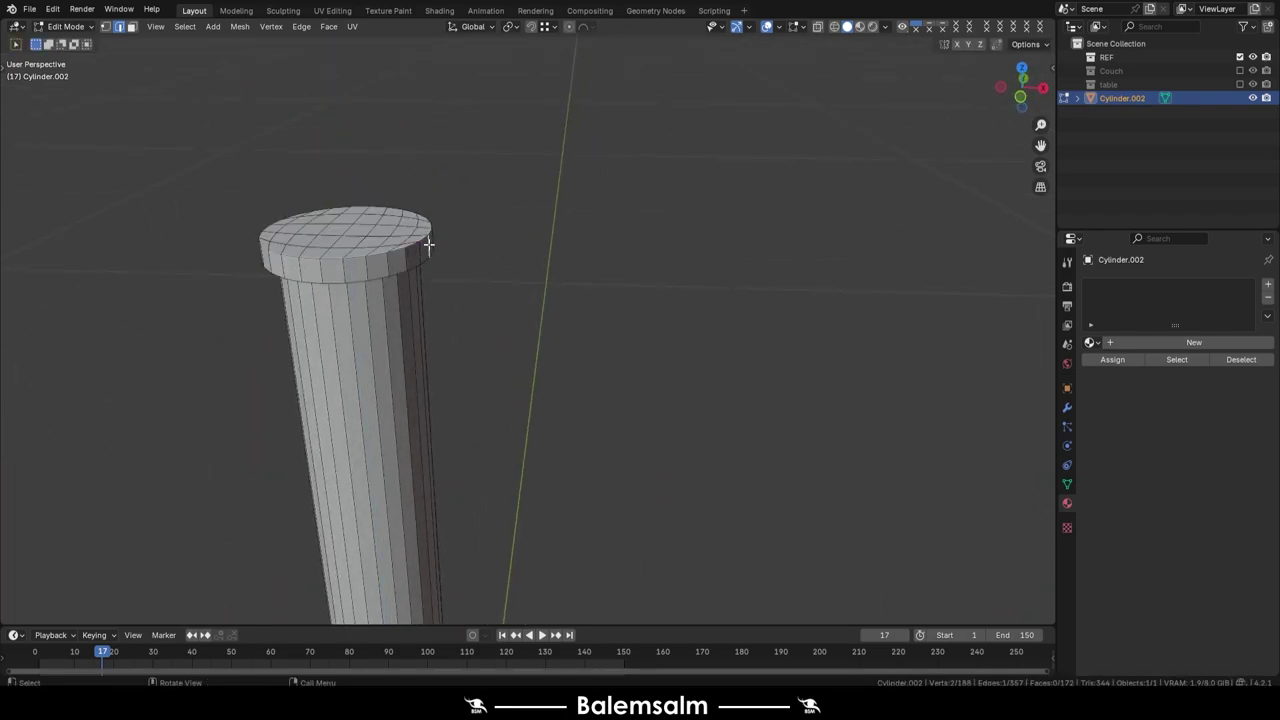
key("l")
scroll(423, 300, "down", 4)
mouse_move(423, 326)
middle_mouse_down()
mouse_move(465, 211)
mouse_move(526, 222)
middle_mouse_up()
key("KP_1")
scroll(466, 134, "up", 1)
key("g")
key("z")
key("Return")
key("Tab")
scroll(484, 194, "down", 3)
key("shift+a")
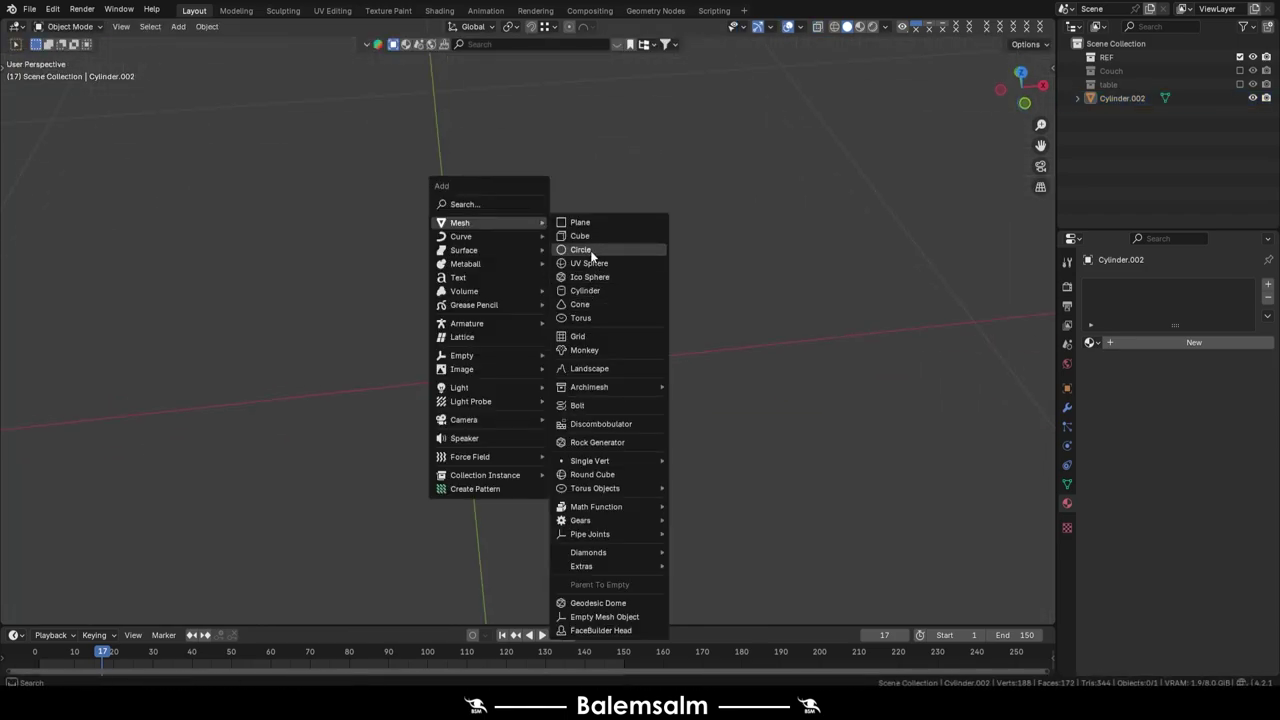
Add a new cylinder for the tabletop and scale it up
left_click(585, 290)
key("Tab")
key("s")
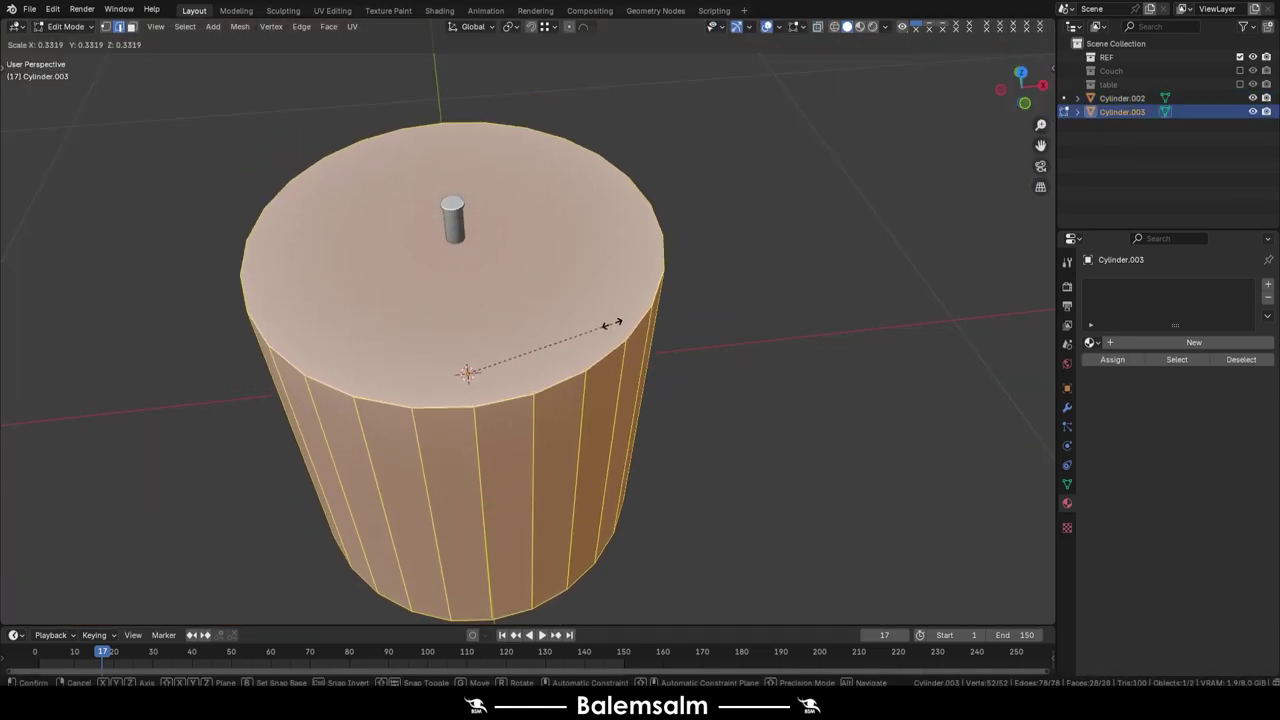
left_click(608, 323)
mouse_move(608, 323)
middle_mouse_down()
mouse_move(535, 301)
mouse_move(471, 229)
middle_mouse_up()
Move the cylinder's end face along Z to flatten it into a thin disc
key("alt+a")
left_click(400, 414)
key("g")
key("g")
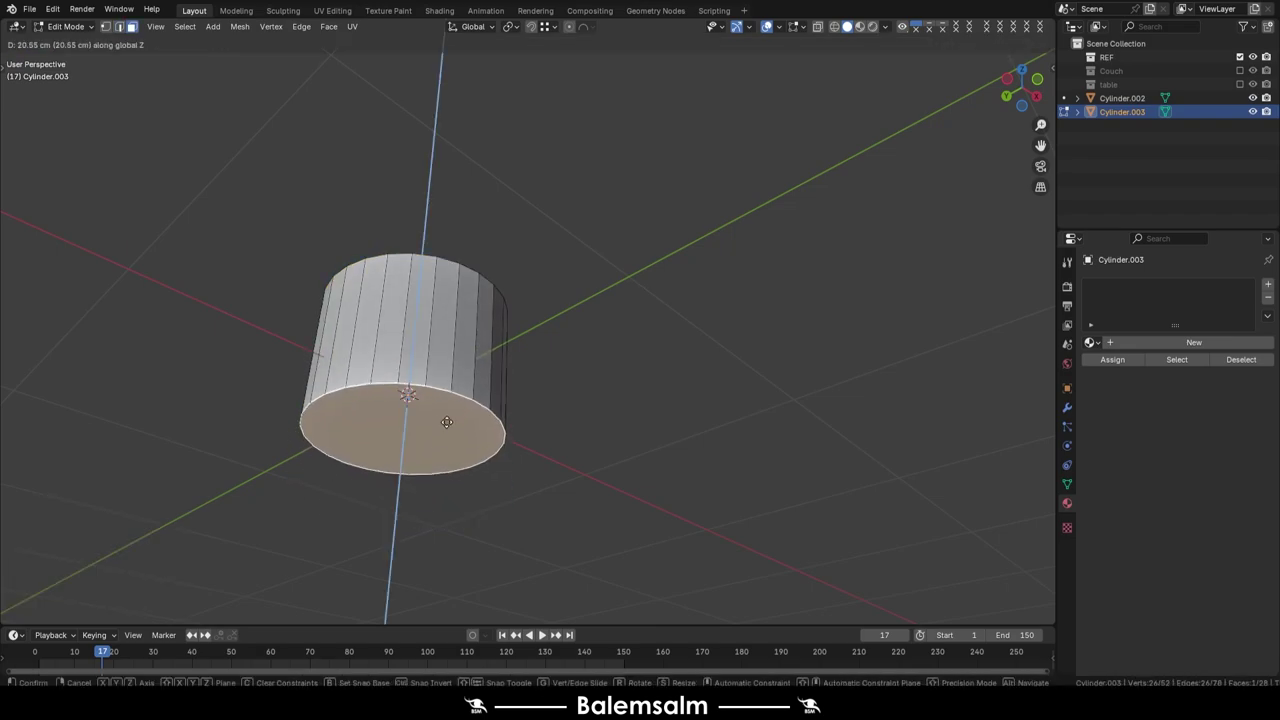
left_click(471, 229)
key("g")
key("z")
left_click(469, 229)
key("Tab")
Move the disc vertically to sit on top of the leg
scroll(418, 357, "up", 5)
key("g")
key("z")
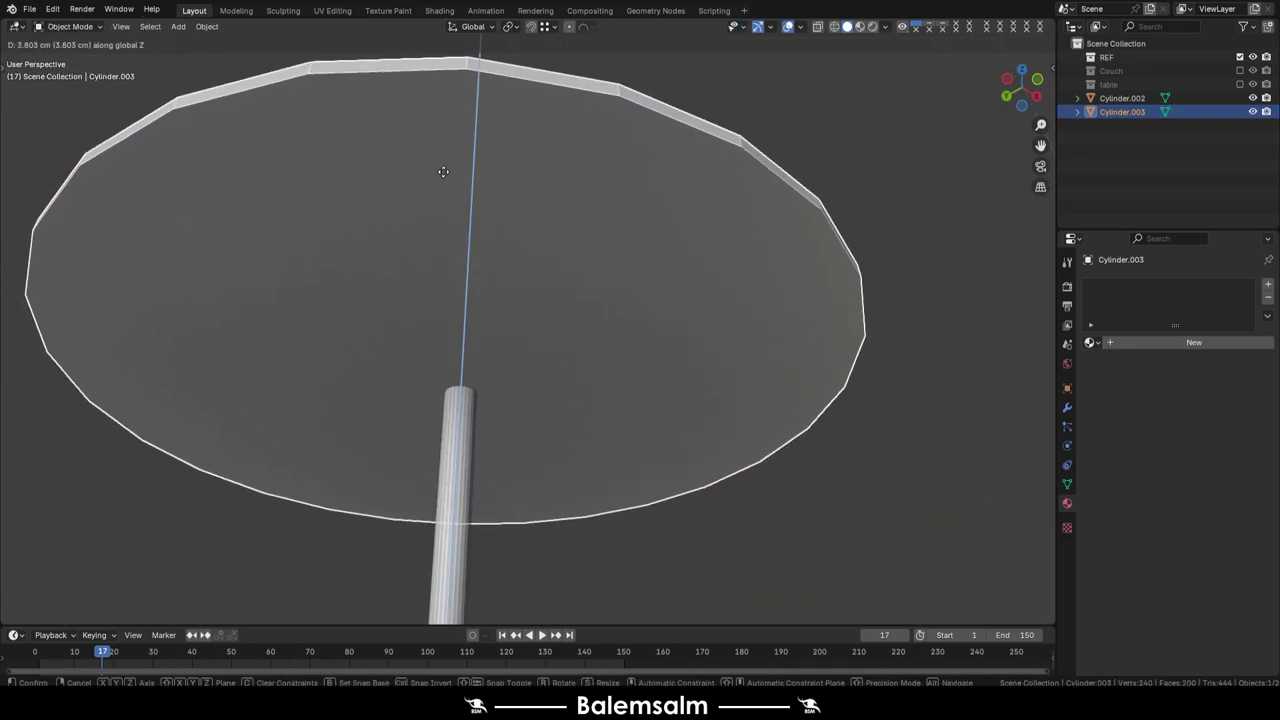
left_click(435, 441)
scroll(457, 391, "down", 5)
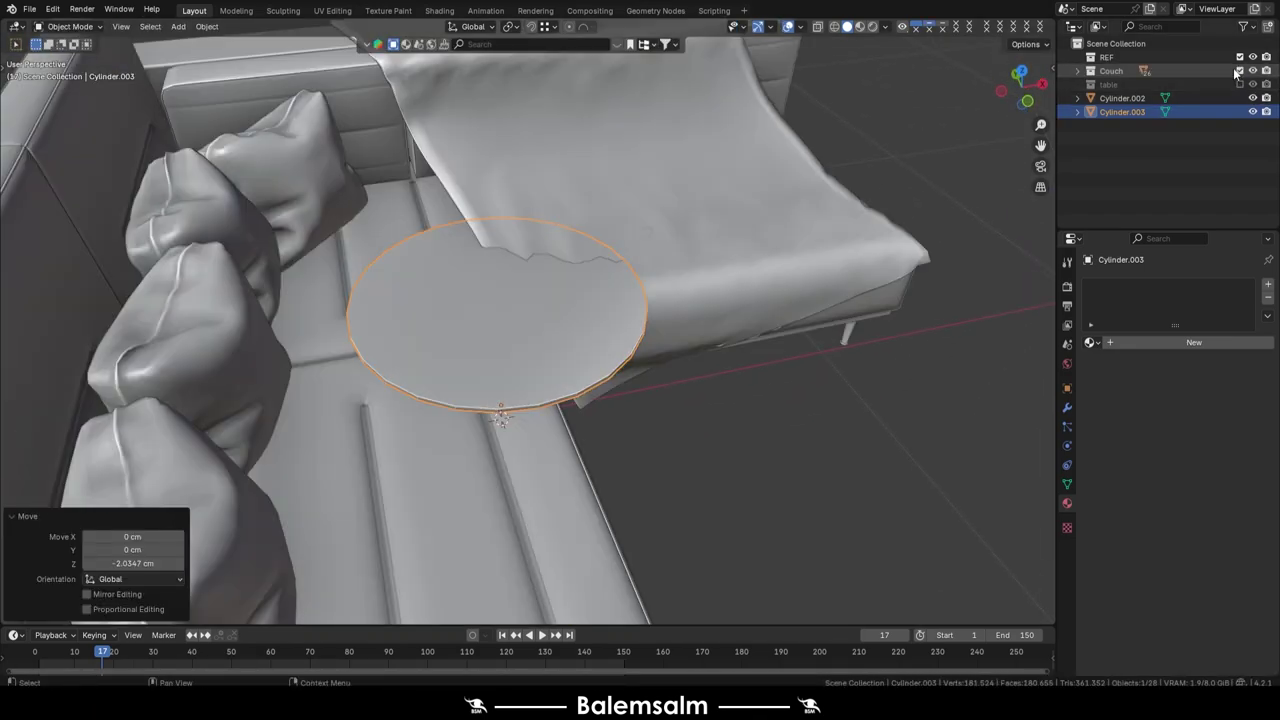
Select the leg and view the table from below
mouse_move(500, 414)
middle_mouse_down()
mouse_move(566, 243)
mouse_move(466, 354)
middle_mouse_up()
left_click(466, 354)
key("grave")
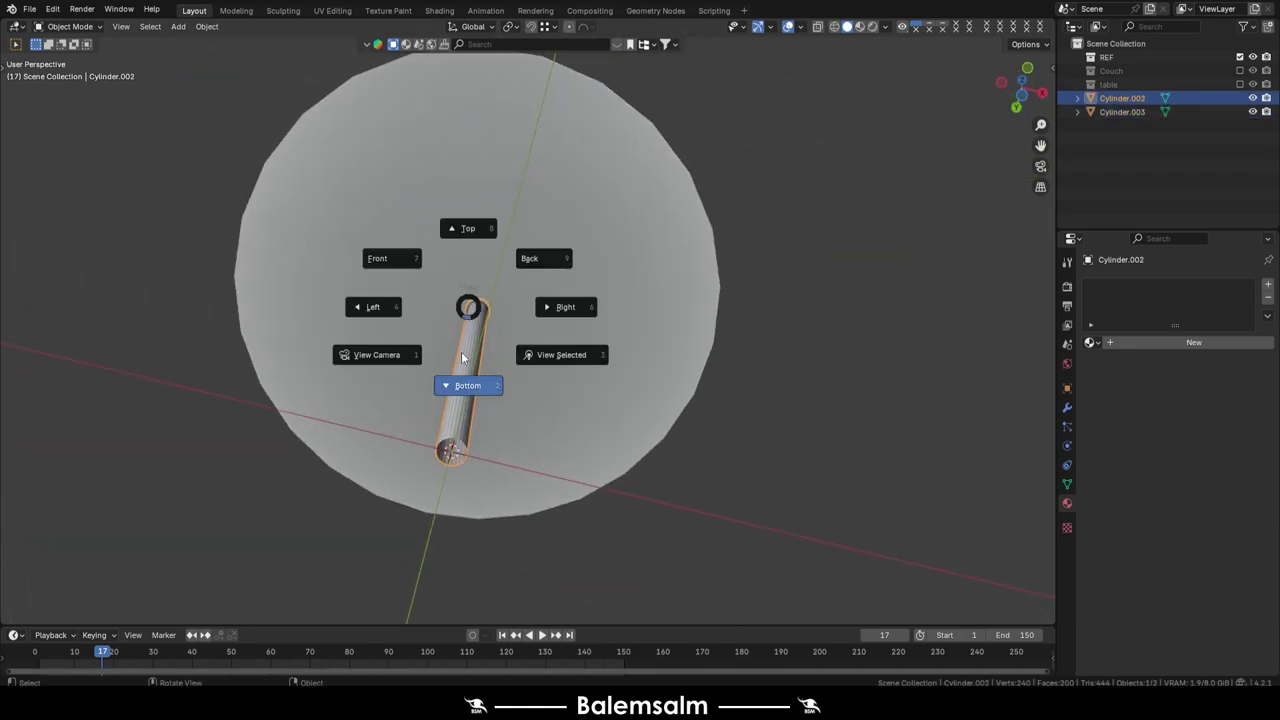
left_click(462, 380)
Move the leg to the tabletop's edge and Spin it 270° in 3 steps into four legs
key("g")
key("y")
left_click(472, 180)
key("Tab")
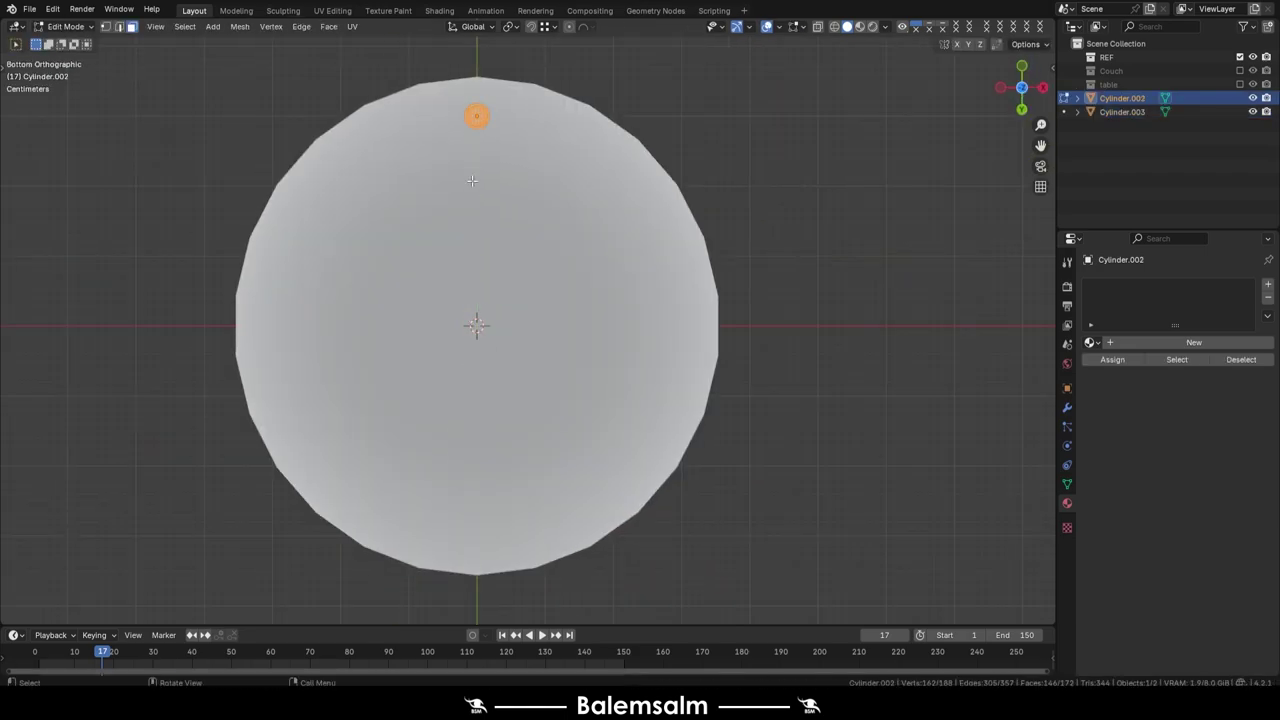
key("t")
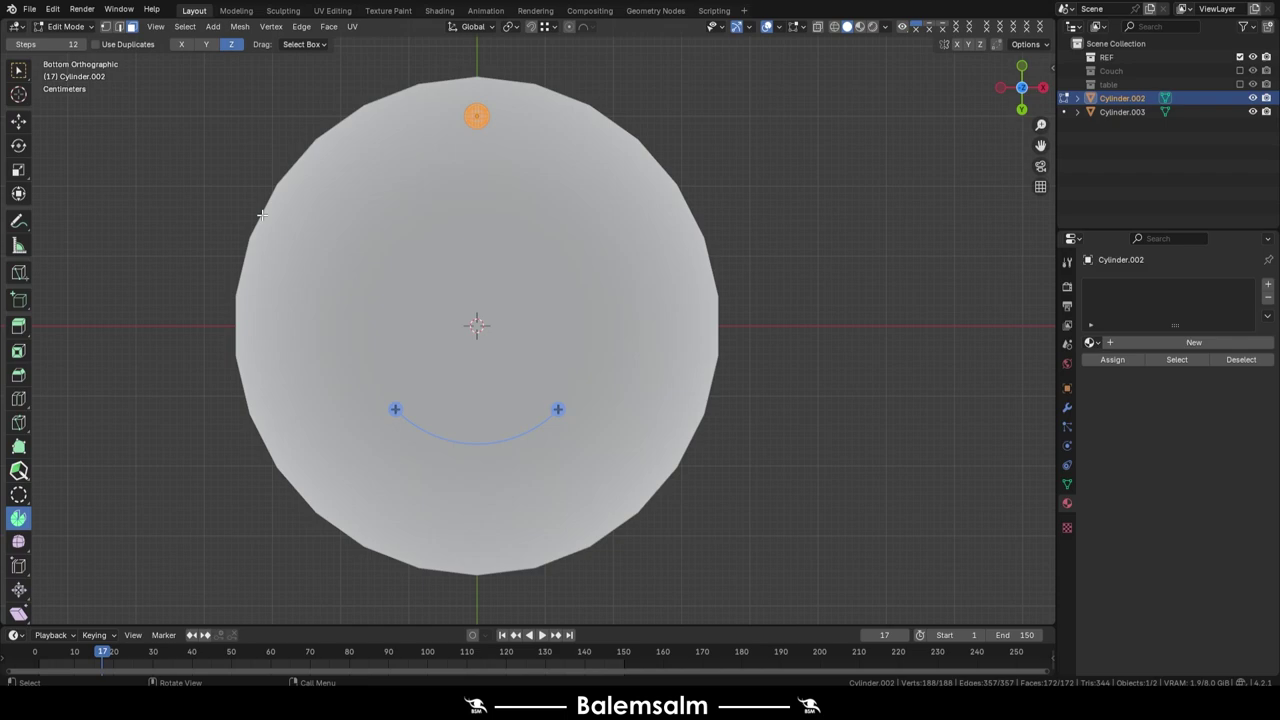
left_click_drag(193, 237, 2, 437)
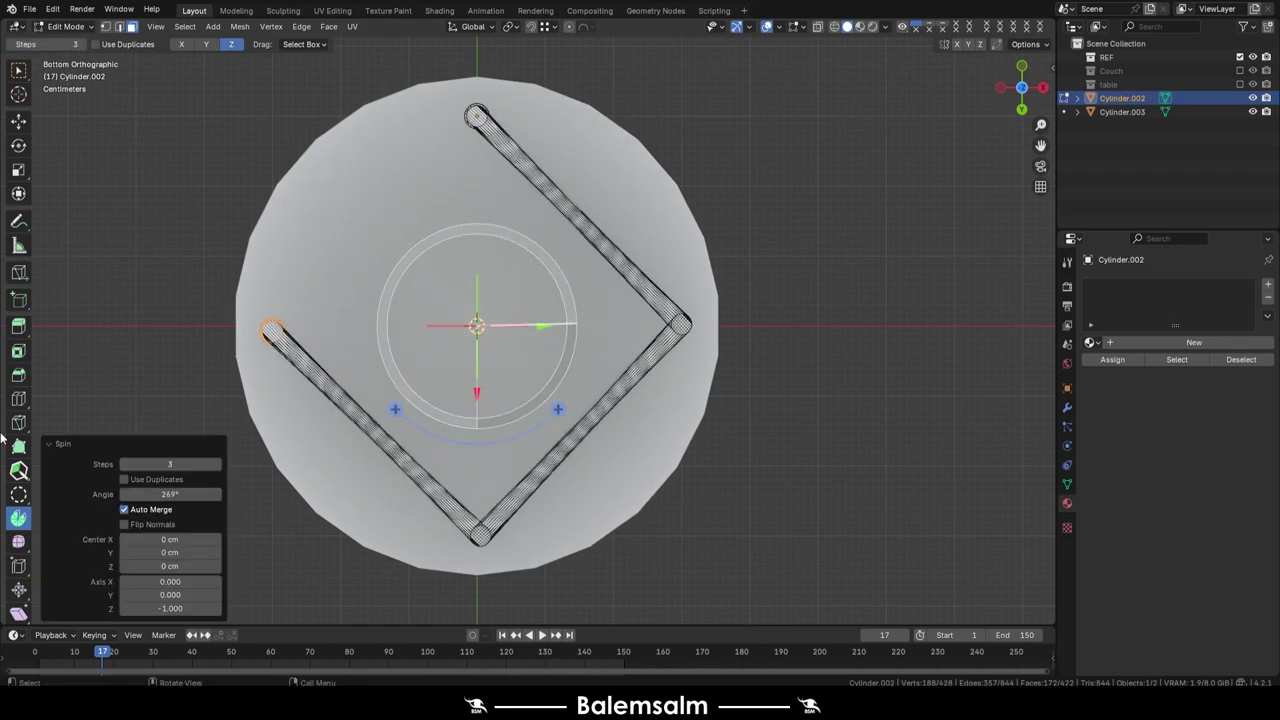
key("Return")
key("Tab")
Duplicate the tabletop and place the copy 18 cm lower as a shelf
mouse_move(247, 465)
middle_mouse_down()
mouse_move(619, 315)
mouse_move(470, 301)
middle_mouse_up()
left_click(420, 228)
key("shift+d")
key("z")
left_click(396, 355)
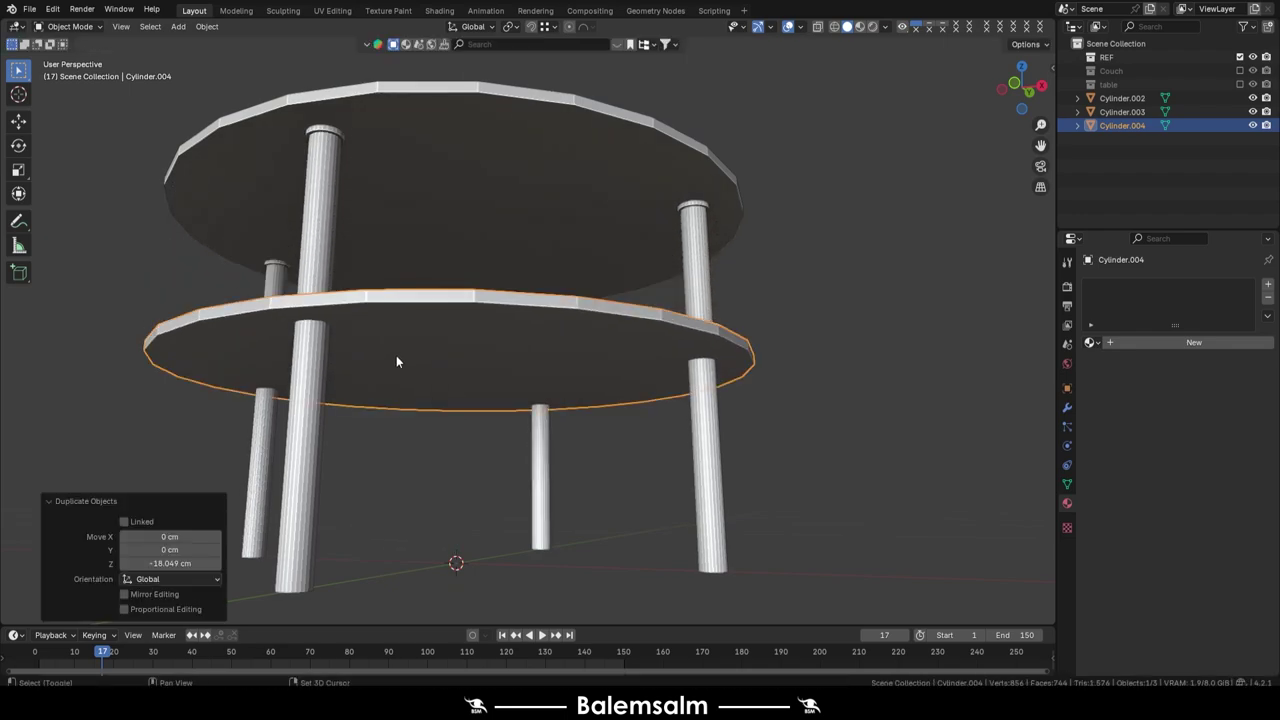
Set the shelf's origin to its centre and scale it up by 1.211
middle_click_drag(396, 355, 468, 302)
key("s")
left_click(561, 320)
right_click(558, 294)
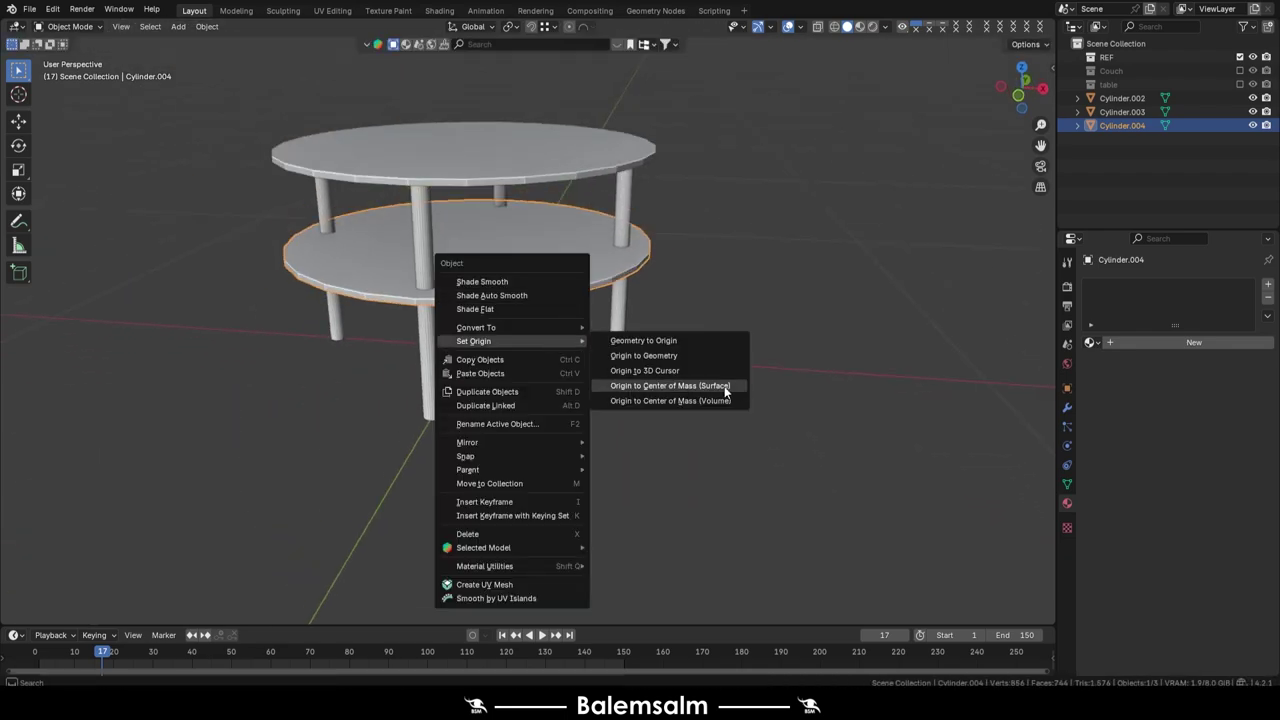
left_click(724, 386)
key("s")
left_click(614, 348)
Extrude the lower shelf into a thicker slab, then select one leg's top ring
key("Tab")
middle_click_drag(614, 348, 560, 200)
key("e")
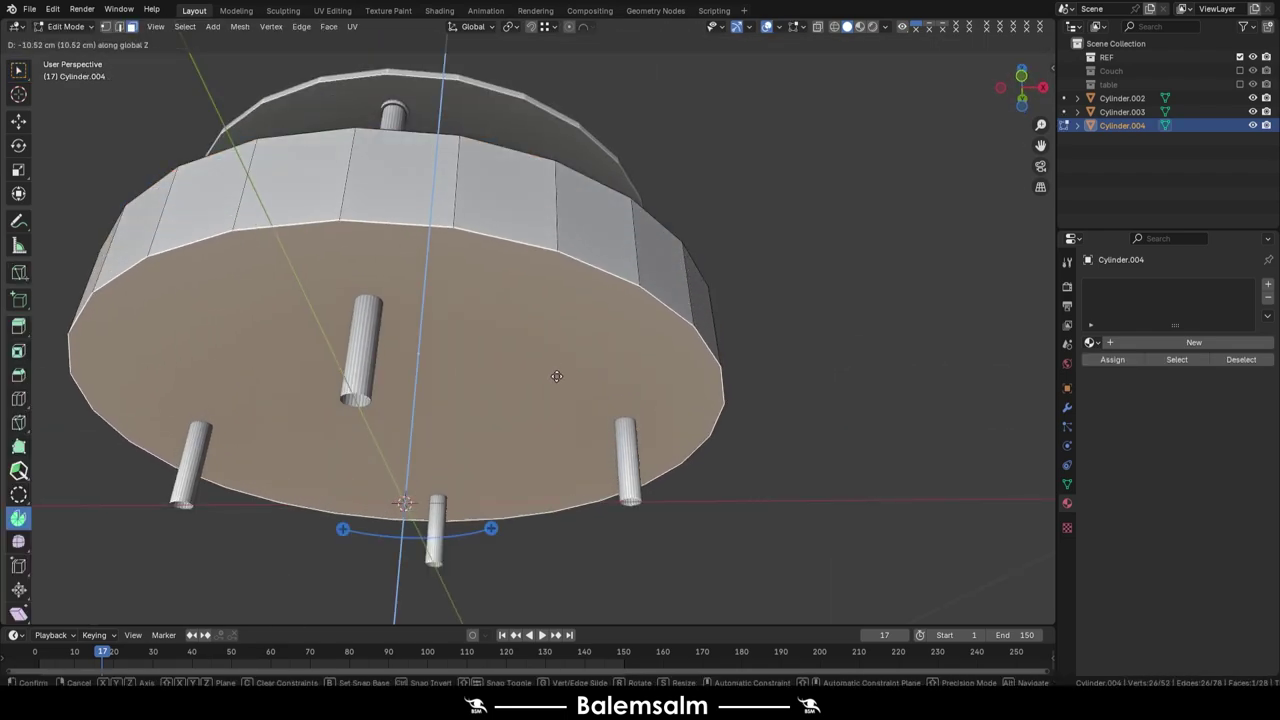
left_click(500, 230)
key("Tab")
middle_click_drag(470, 230, 380, 52)
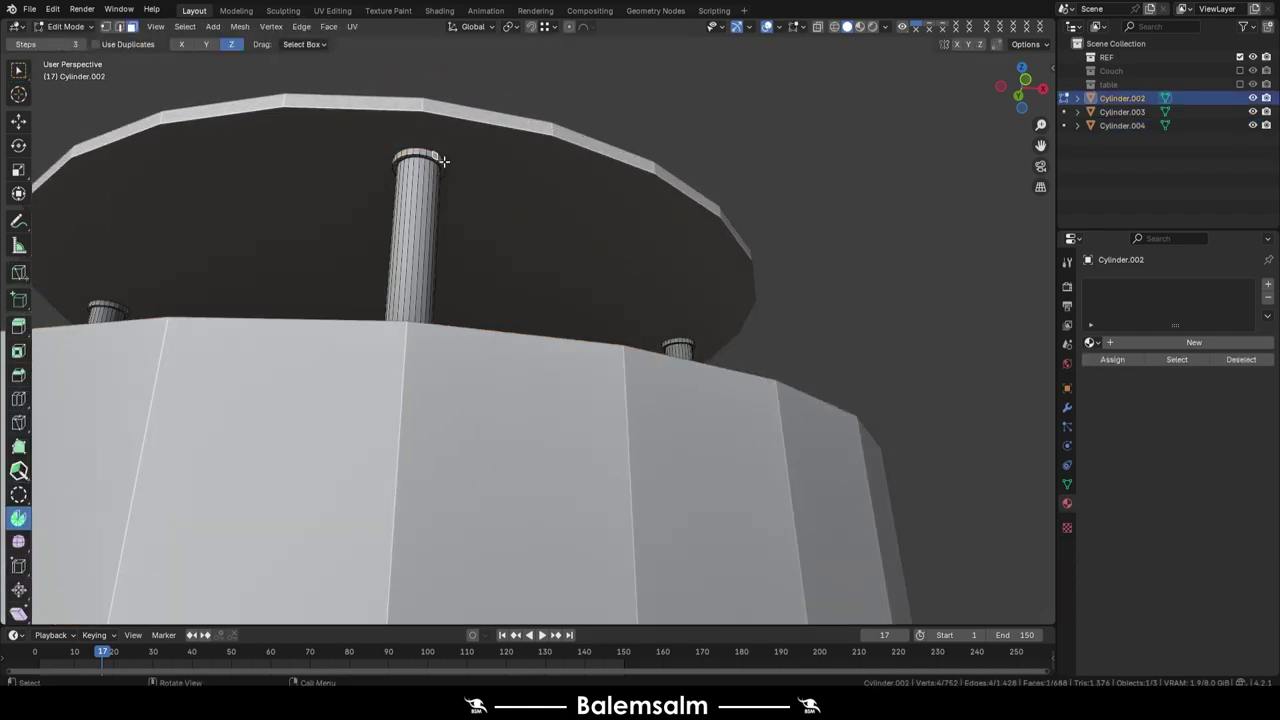
key("l")
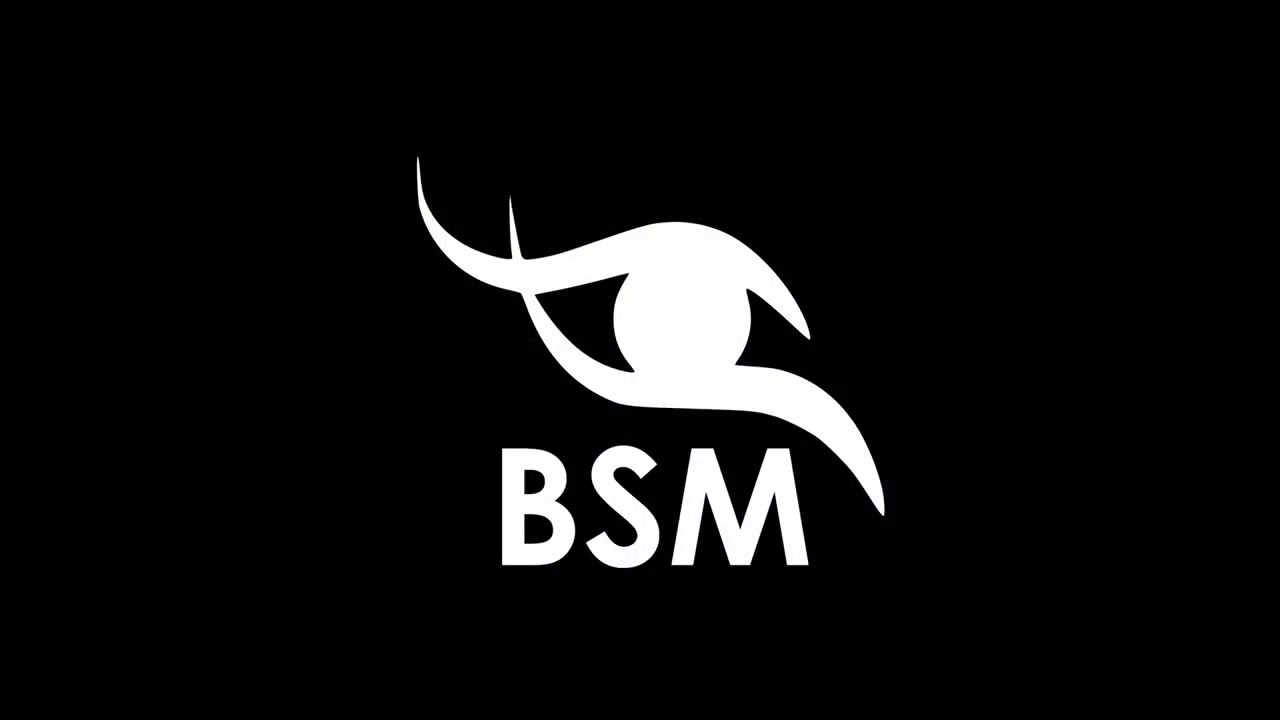